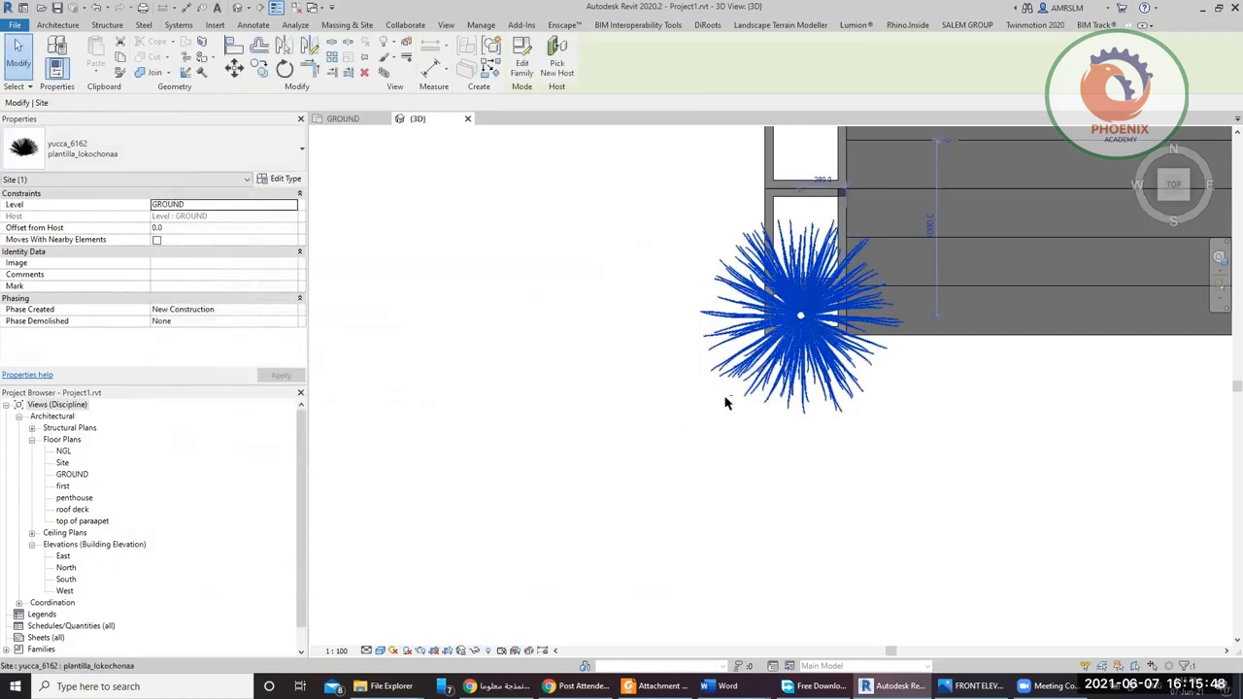
- Lower the yucca plant into the lowest planter box beside the stairs, to an offset of about -487.7 from its host level
middle_click_drag(728, 402, 943, 218, "shift")
left_click(1171, 198)
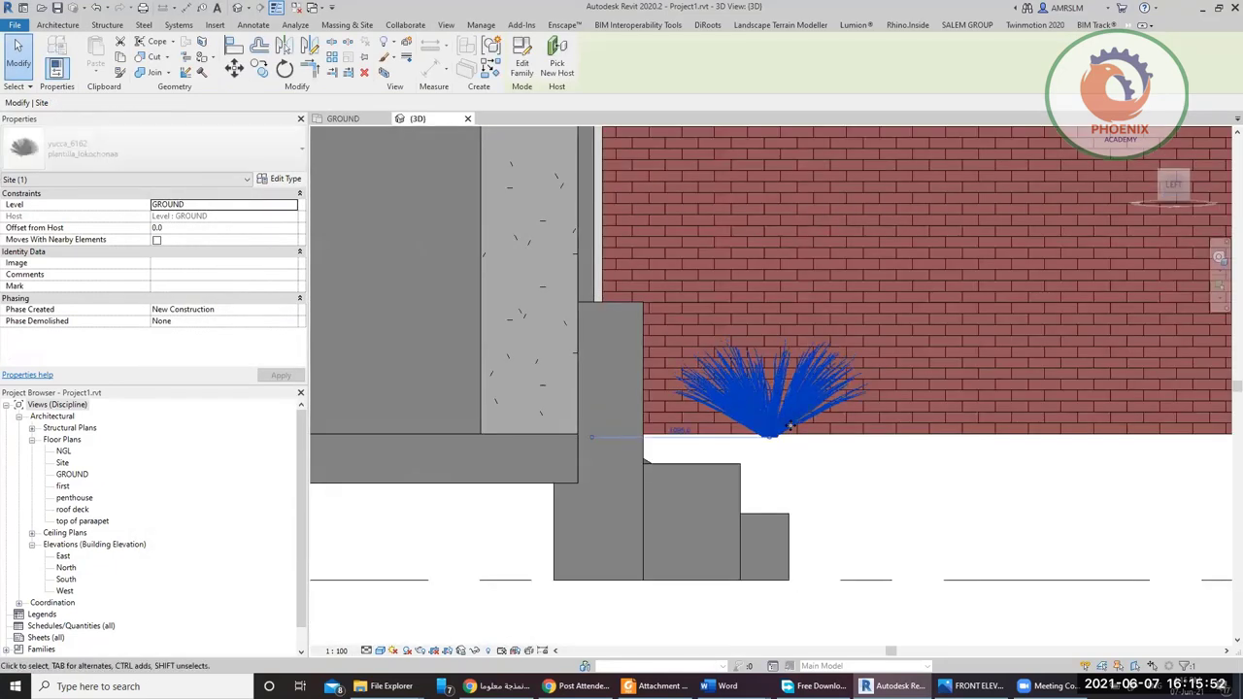
left_click_drag(790, 424, 779, 448)
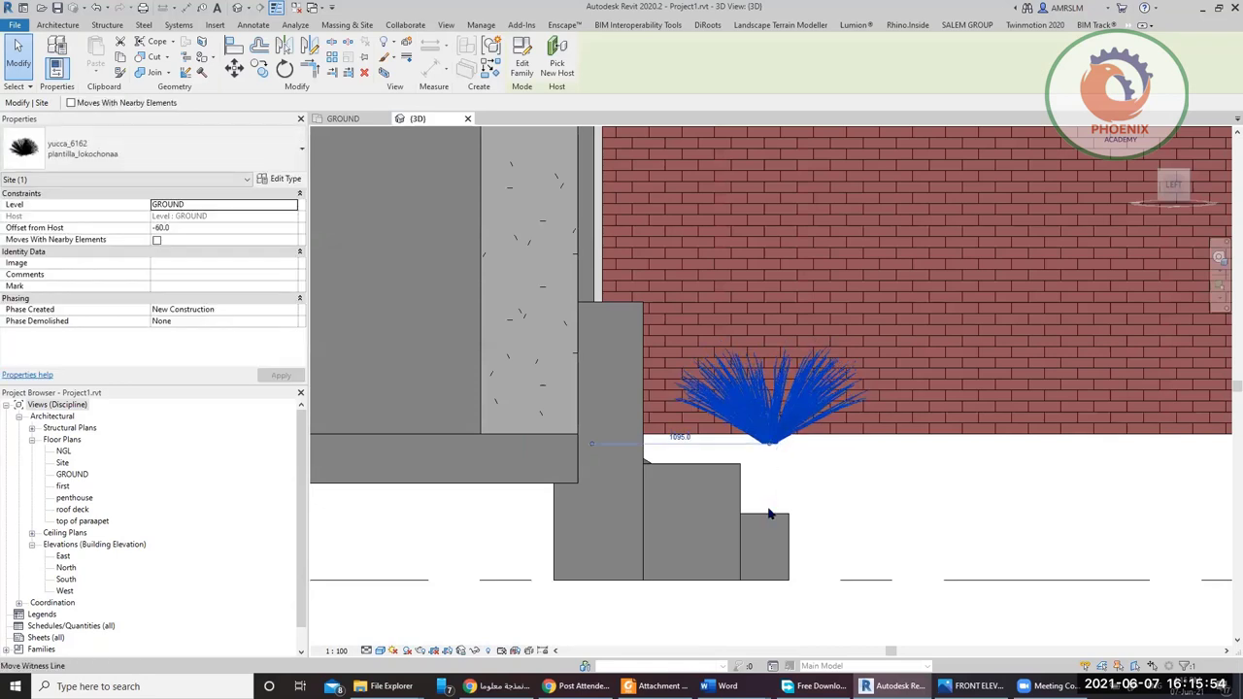
left_click_drag(792, 406, 788, 475)
scroll(817, 415, "down", 1)
middle_click_drag(815, 417, 701, 420, "shift")
- Load the Plant_8135.rfa family from the REVIT FA,ILY folder and place one potted plant in the middle planter box
key("alt+Tab")
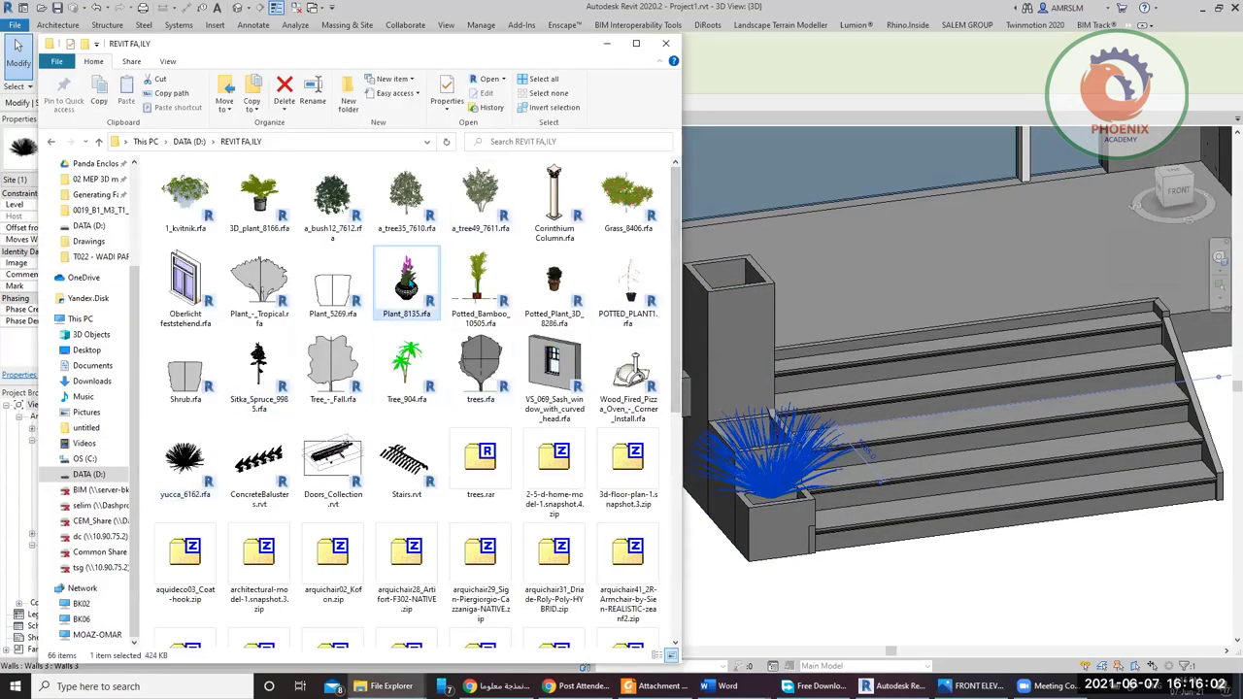
left_click_drag(774, 548, 767, 543)
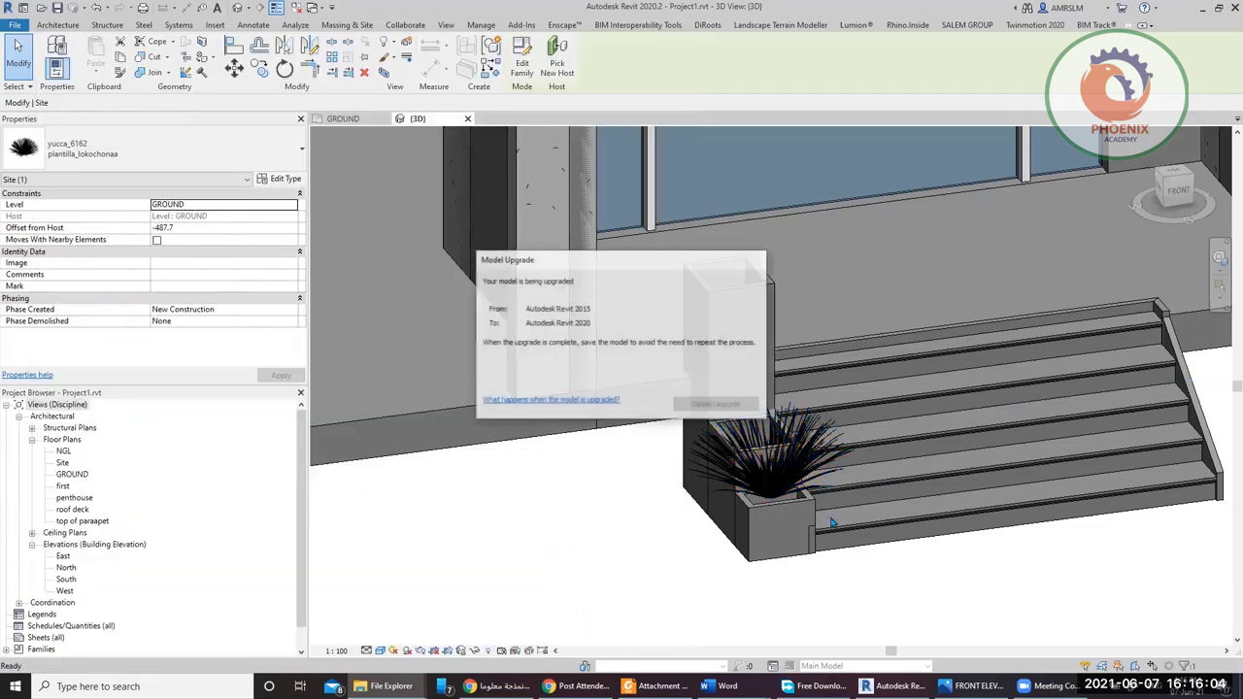
left_click(621, 358)
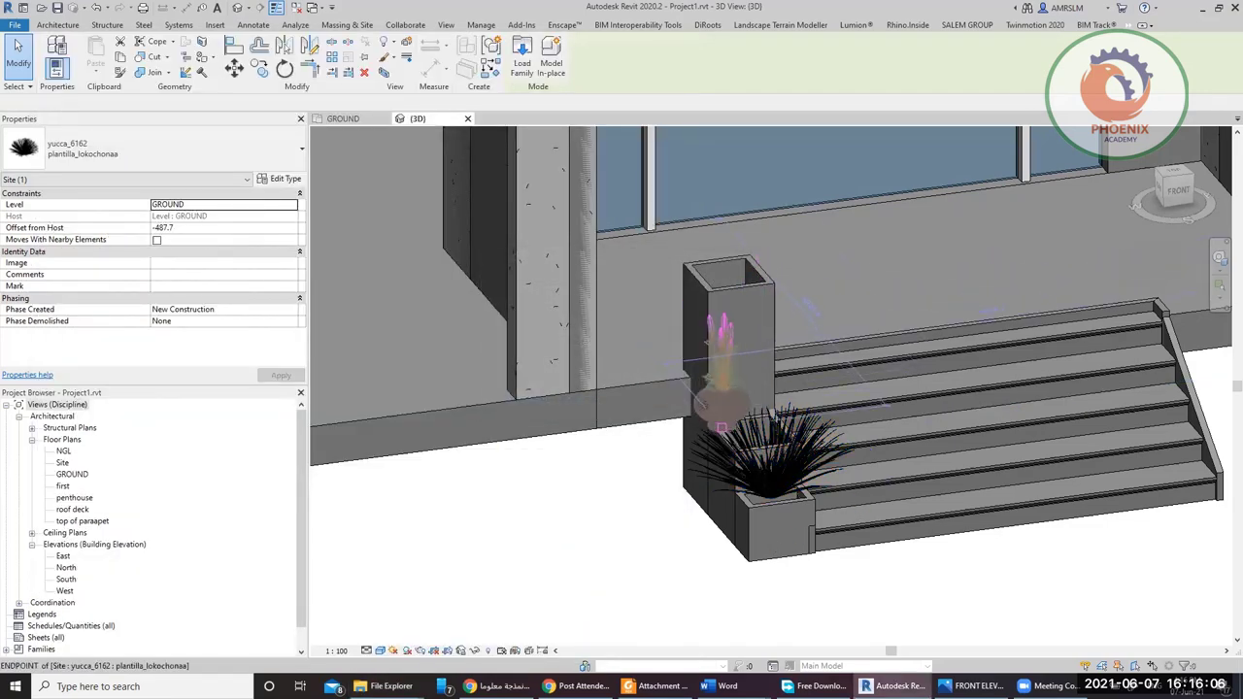
scroll(738, 418, "up", 5)
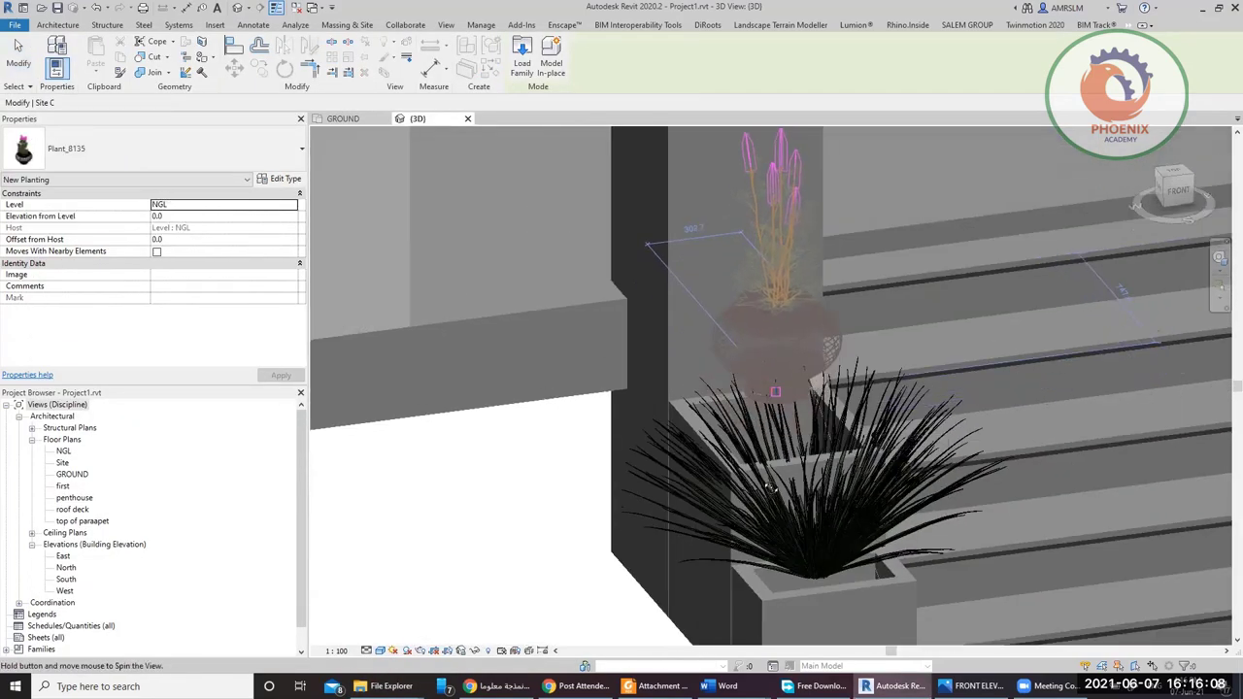
middle_click_drag(780, 400, 718, 627, "shift")
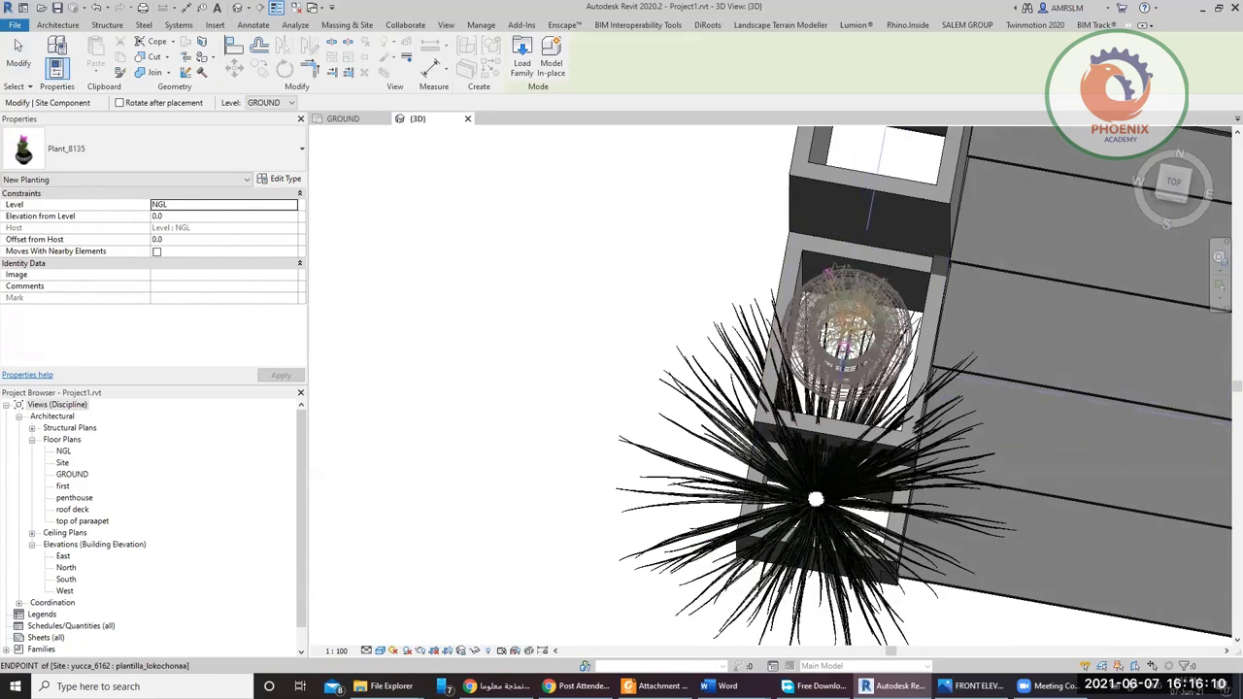
left_click(824, 349)
key("Escape")
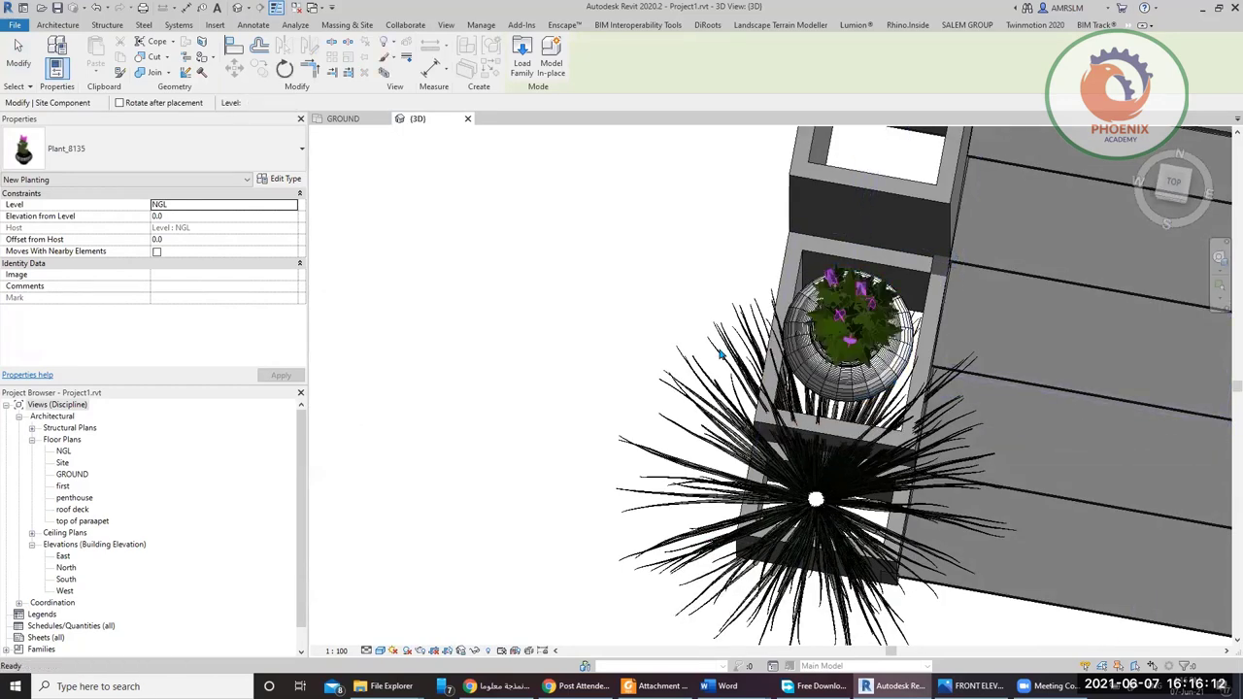
- Lower the potted flower plant into the middle planter box, to an elevation of about -454.7 from the GROUND level
middle_click_drag(859, 381, 1047, 39, "shift")
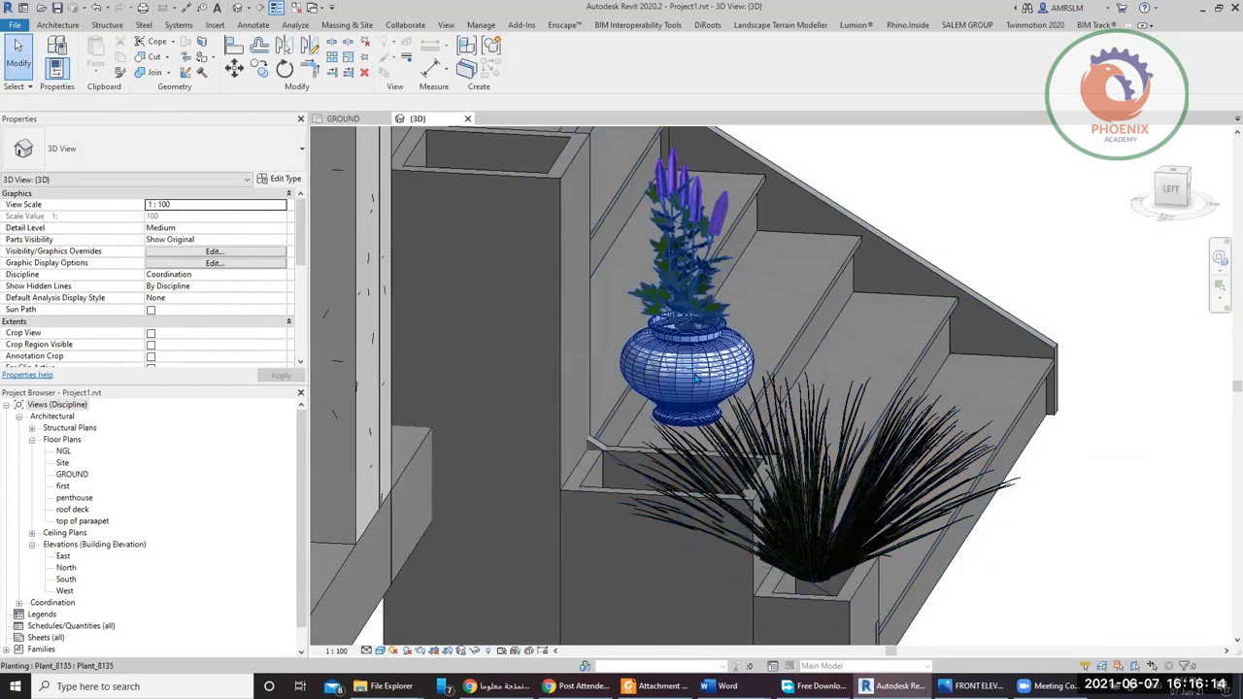
left_click(676, 348)
left_click(1173, 194)
scroll(777, 330, "down", 5)
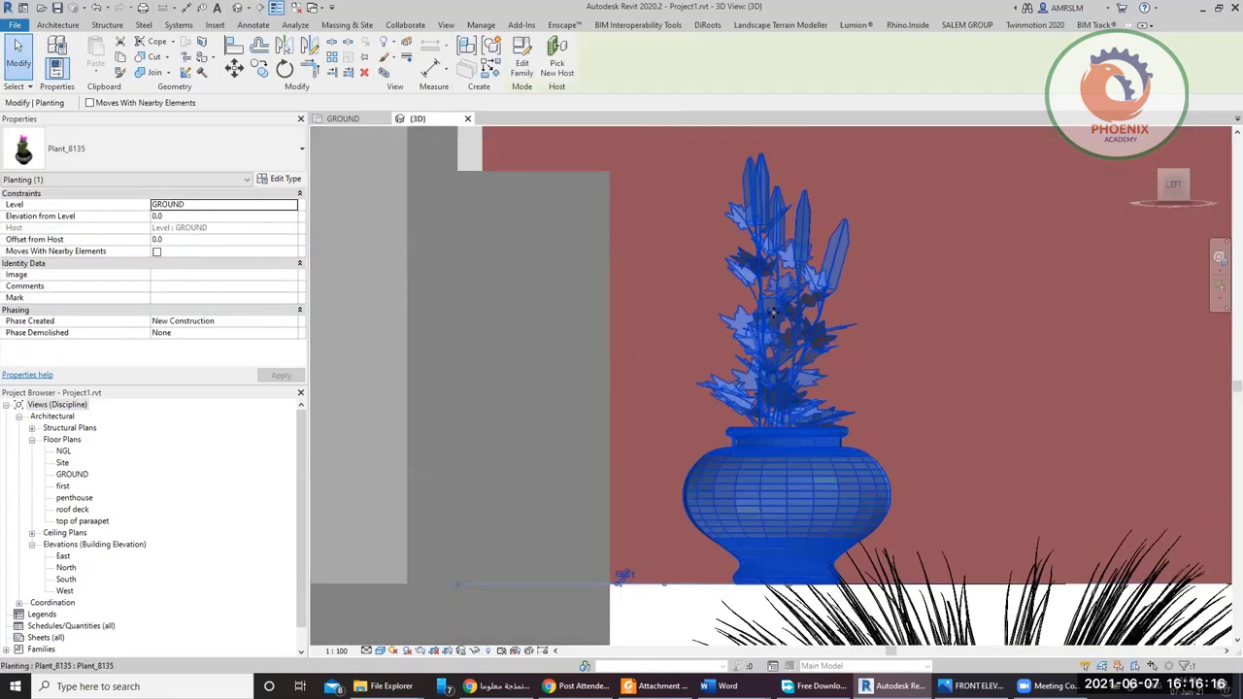
left_click_drag(776, 459, 767, 498)
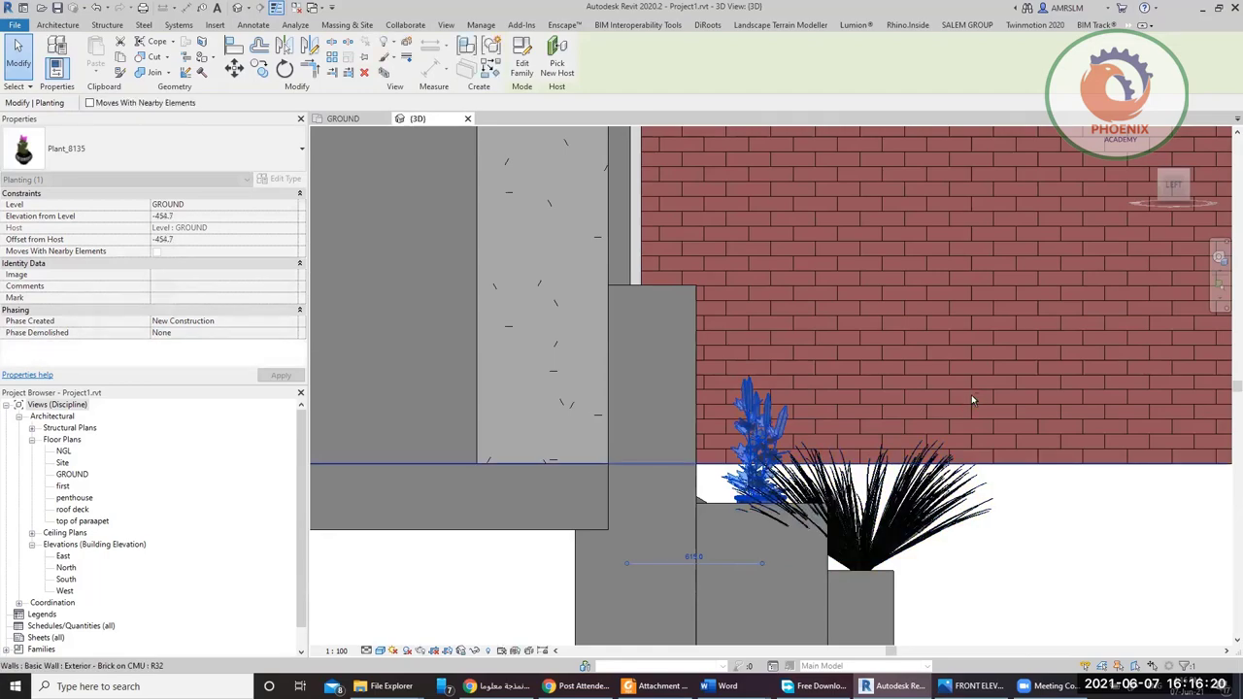
middle_click_drag(971, 395, 623, 560, "shift")
middle_click_drag(767, 422, 524, 389, "shift")
left_click(460, 460)
scroll(524, 390, "down", 3)
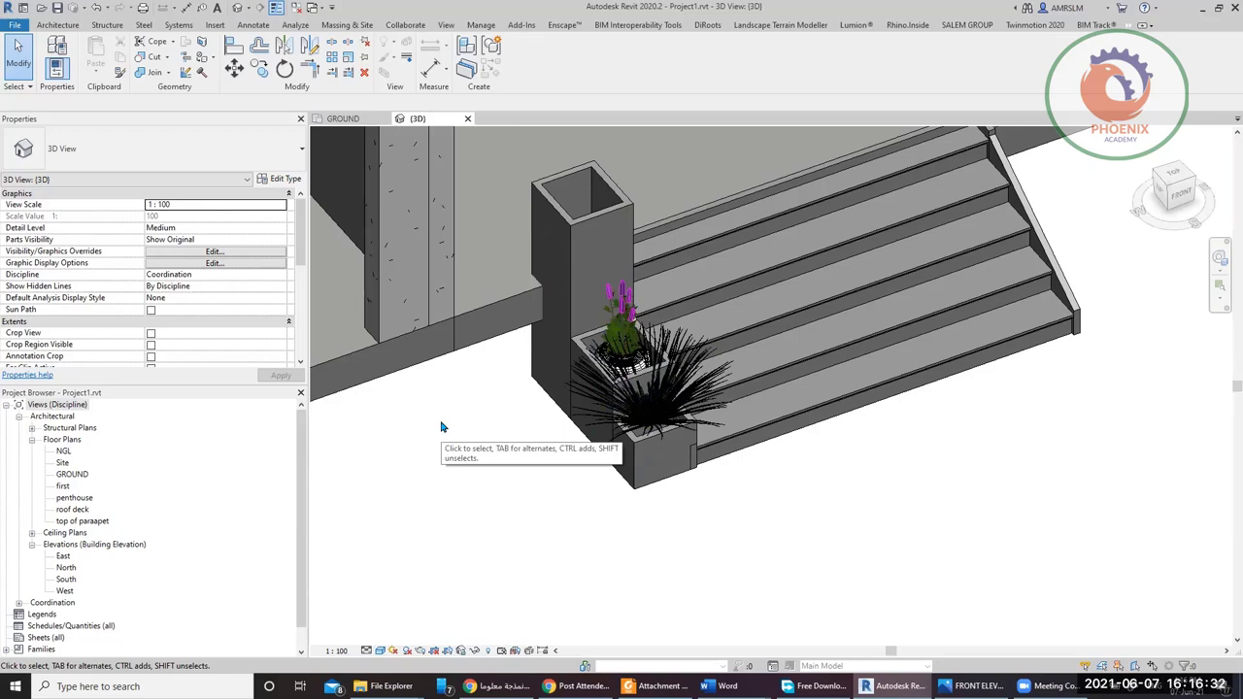
left_click(1158, 197)
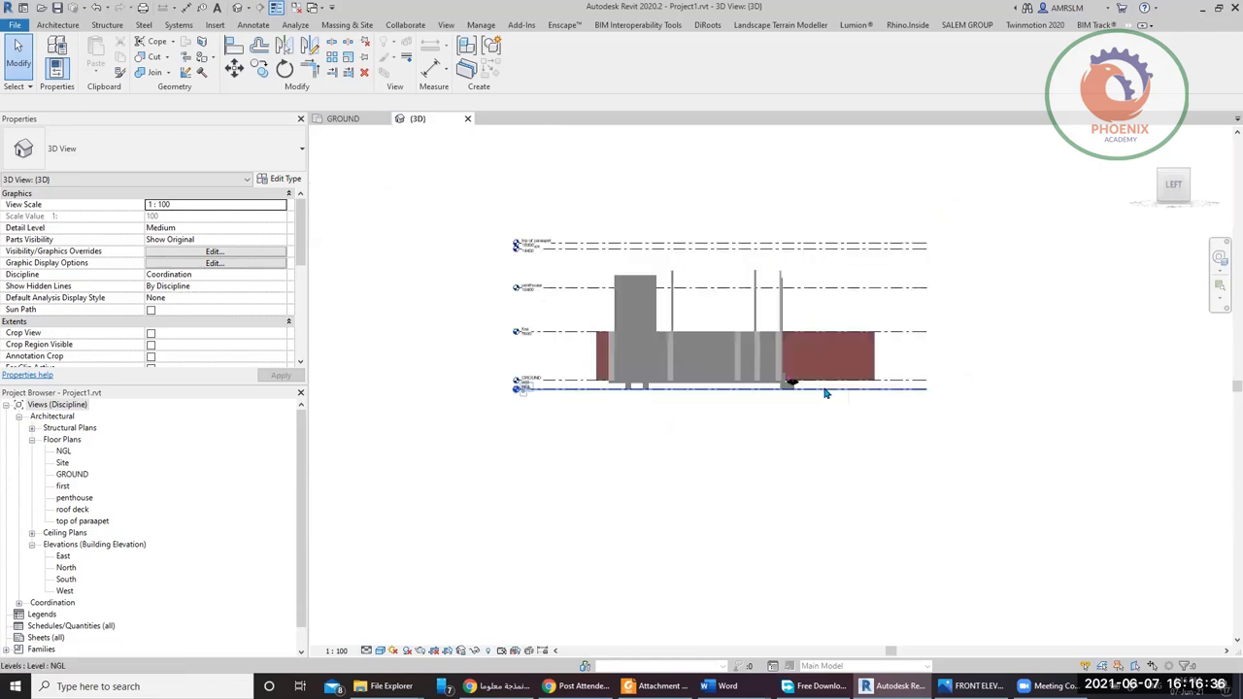
scroll(825, 393, "up", 8)
left_click(631, 446)
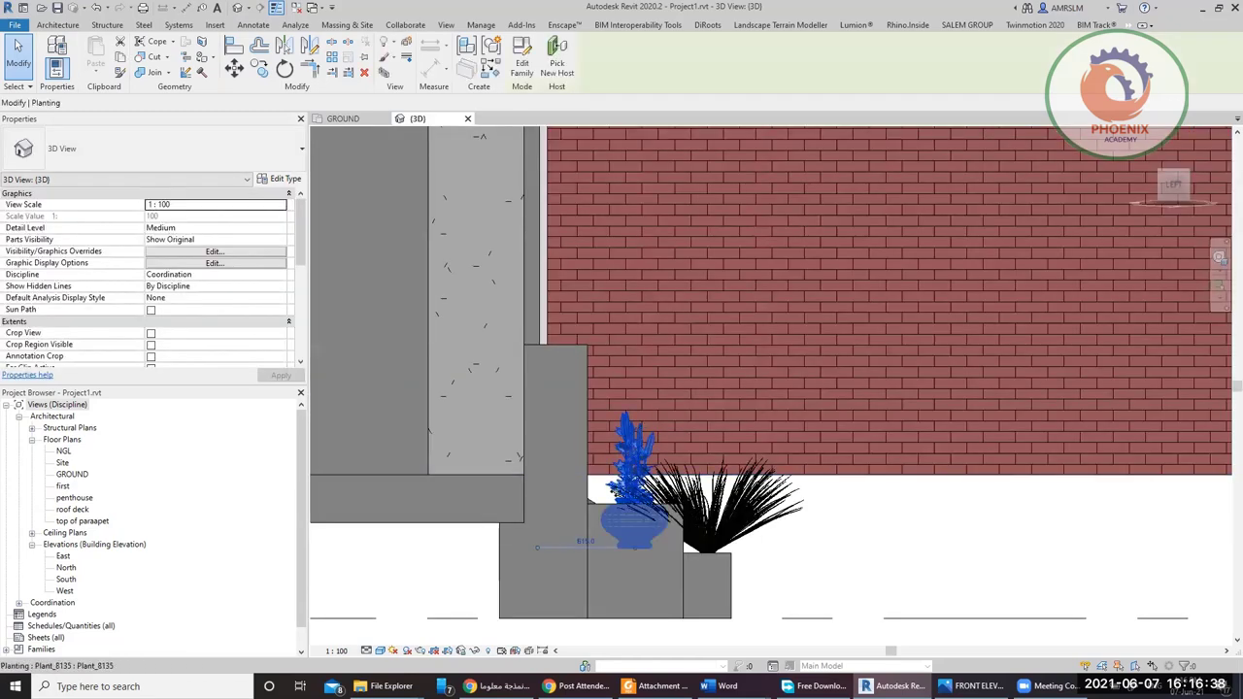
scroll(611, 487, "up", 3)
key("m")
key("v")
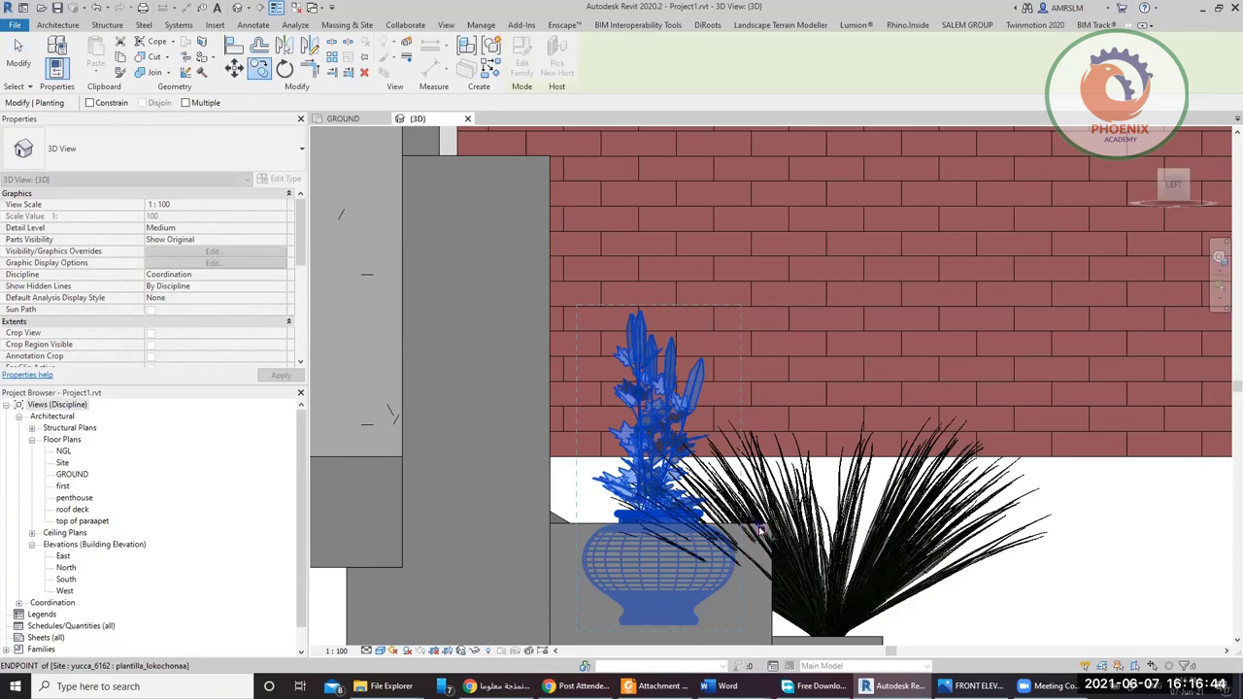
scroll(649, 391, "down", 3)
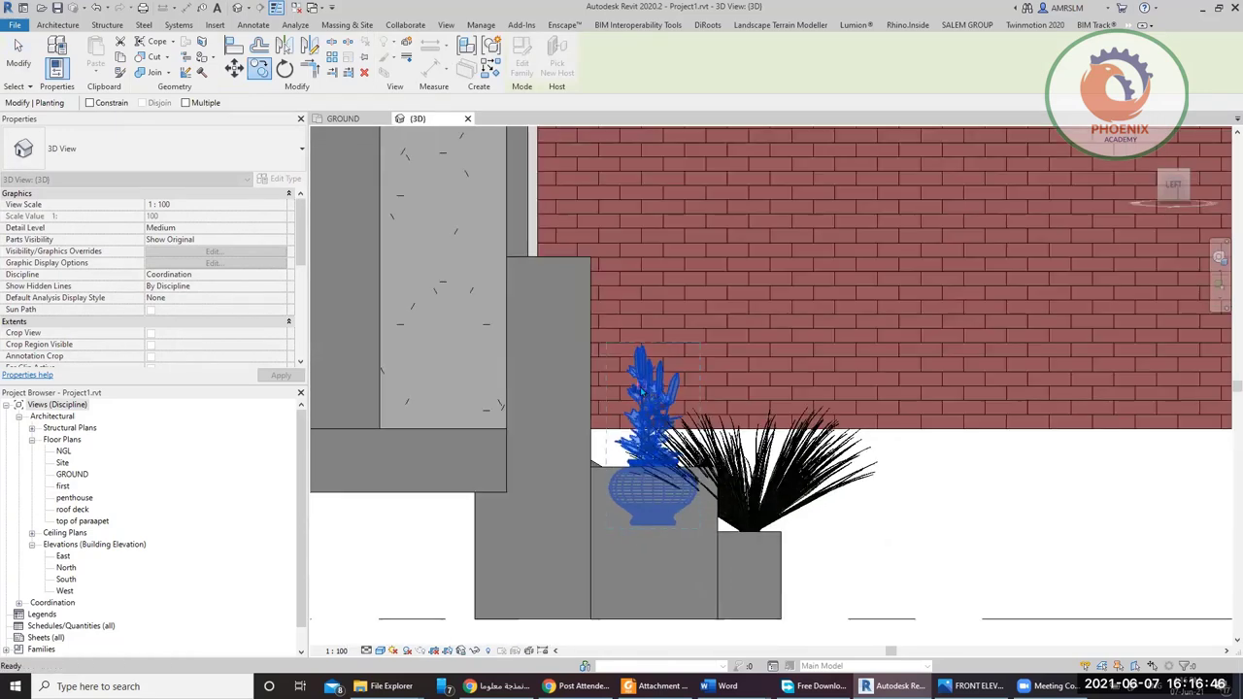
key("Escape")
key("Escape")
- In the GROUND floor plan, pull the rear wall of the tallest planter box forward toward the floor slab's front edge
middle_click_drag(645, 393, 332, 85, "shift")
left_click(342, 118)
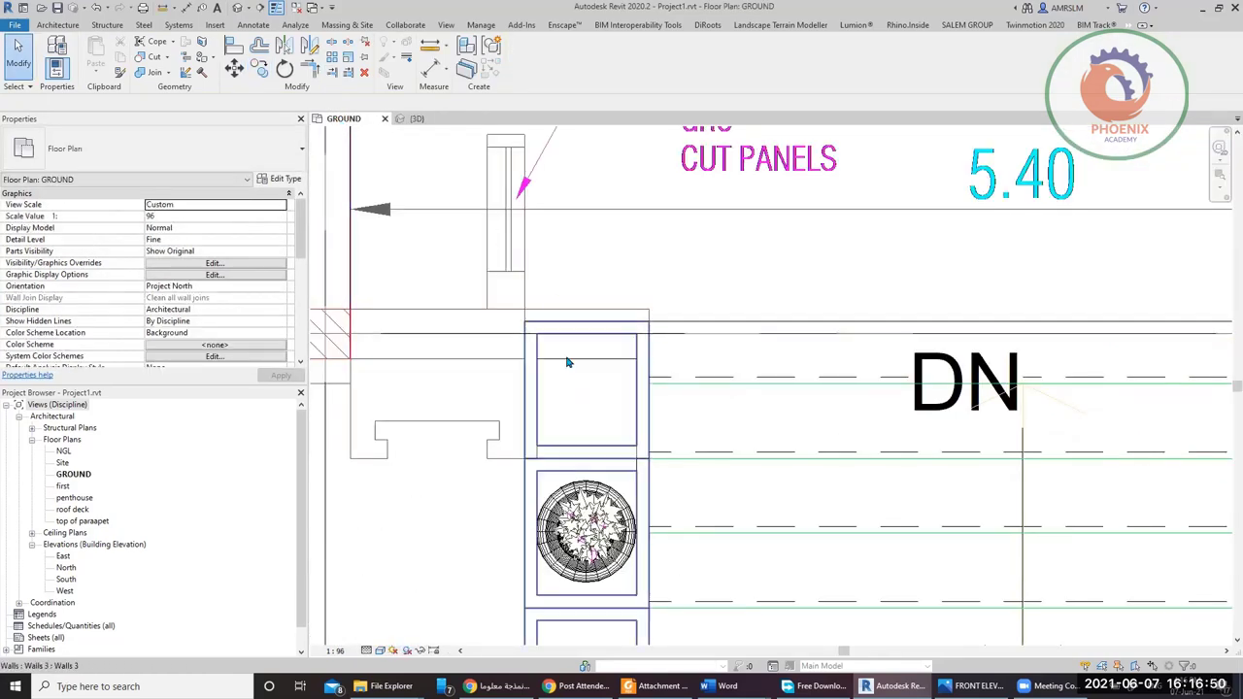
scroll(583, 387, "down", 1)
scroll(602, 391, "up", 3)
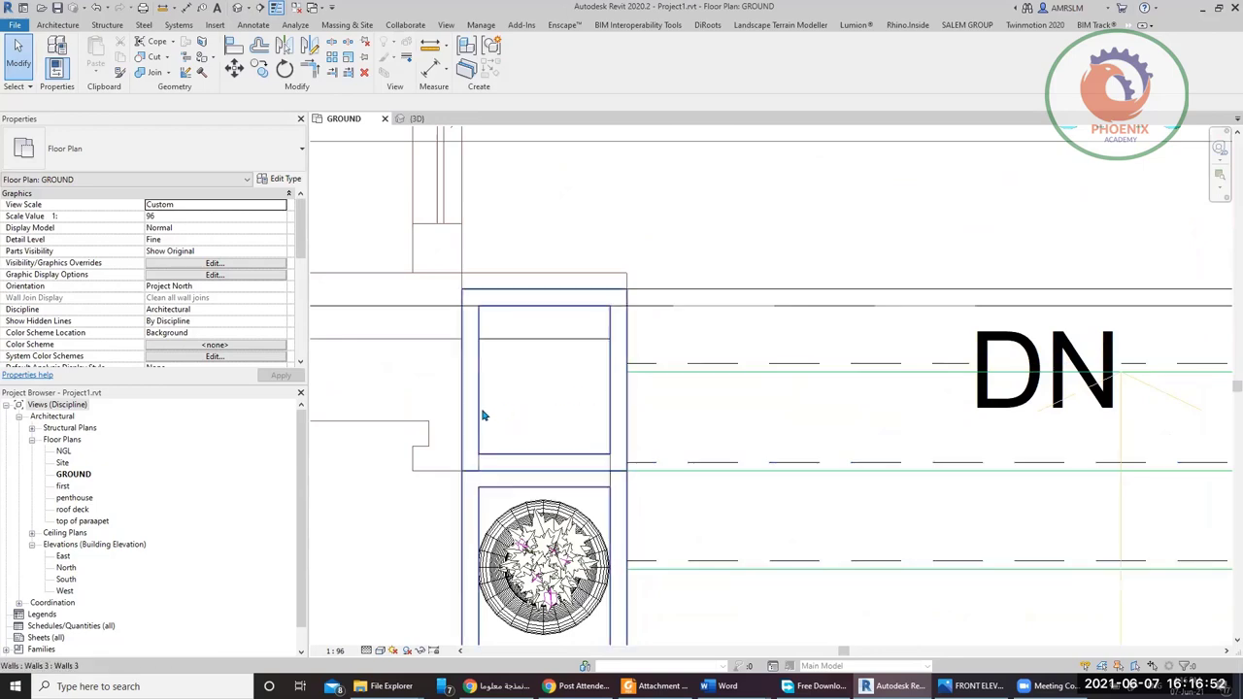
left_click(480, 415)
scroll(546, 337, "down", 2)
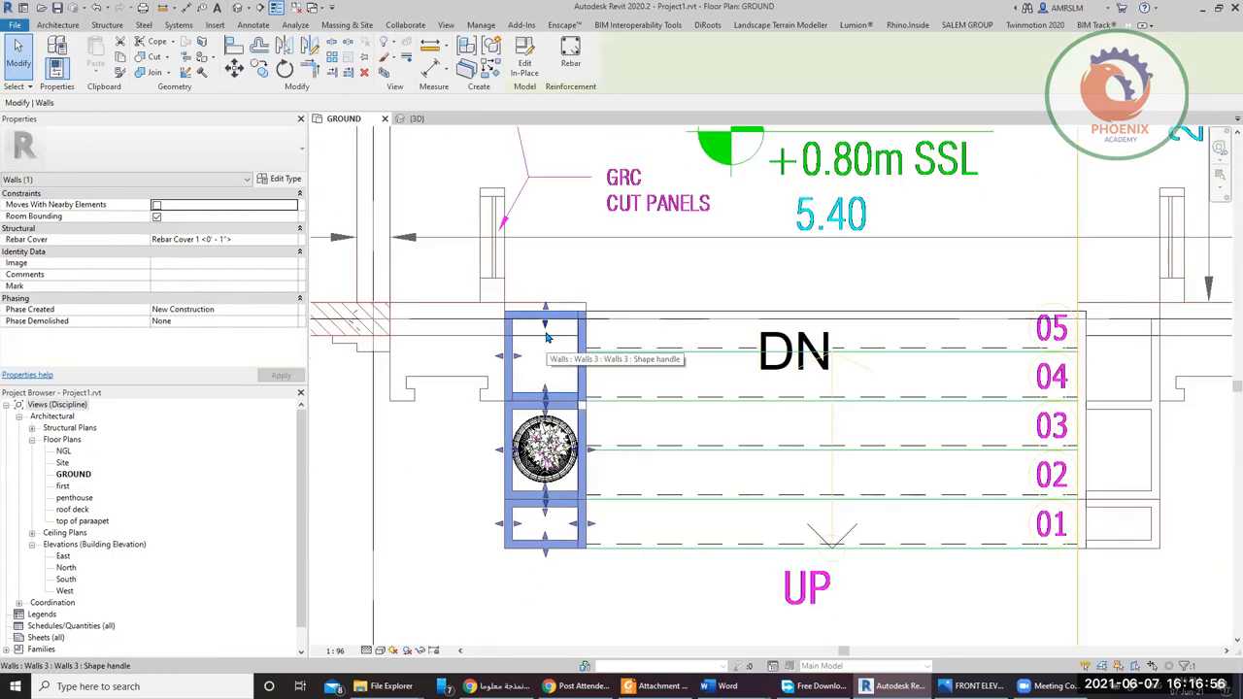
scroll(573, 355, "up", 2)
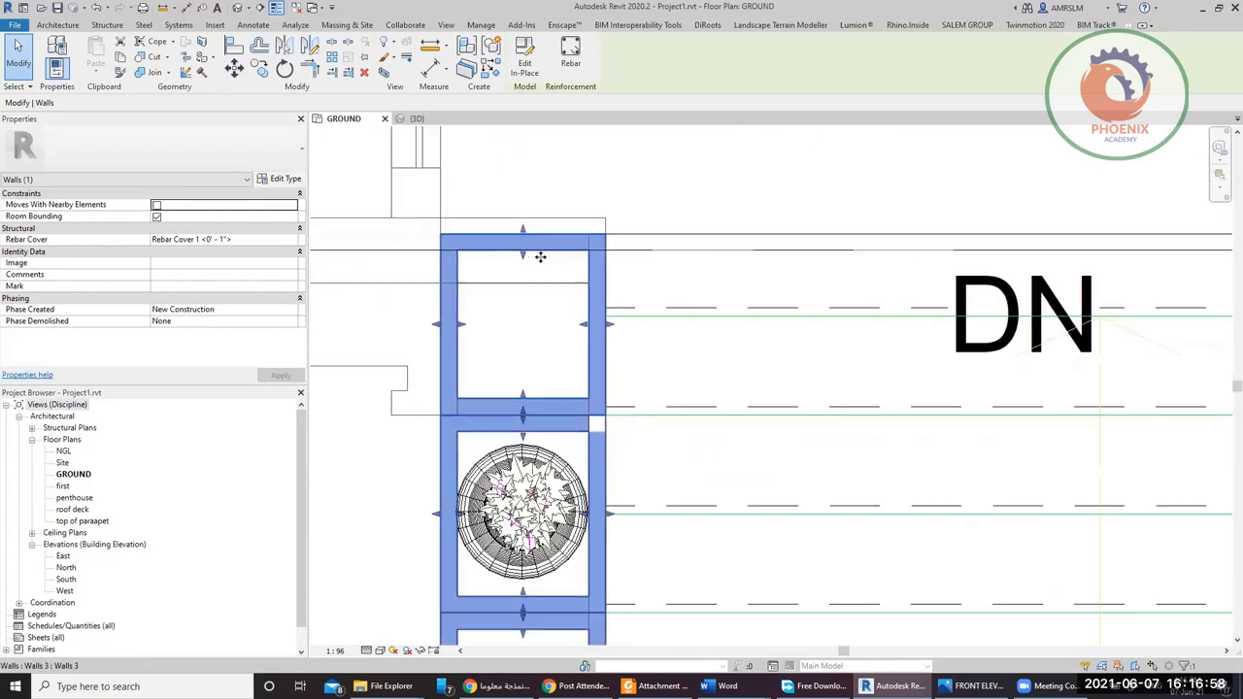
mouse_move(525, 254)
left_mouse_down()
mouse_move(528, 288)
mouse_move(524, 236)
mouse_move(524, 272)
left_mouse_up()
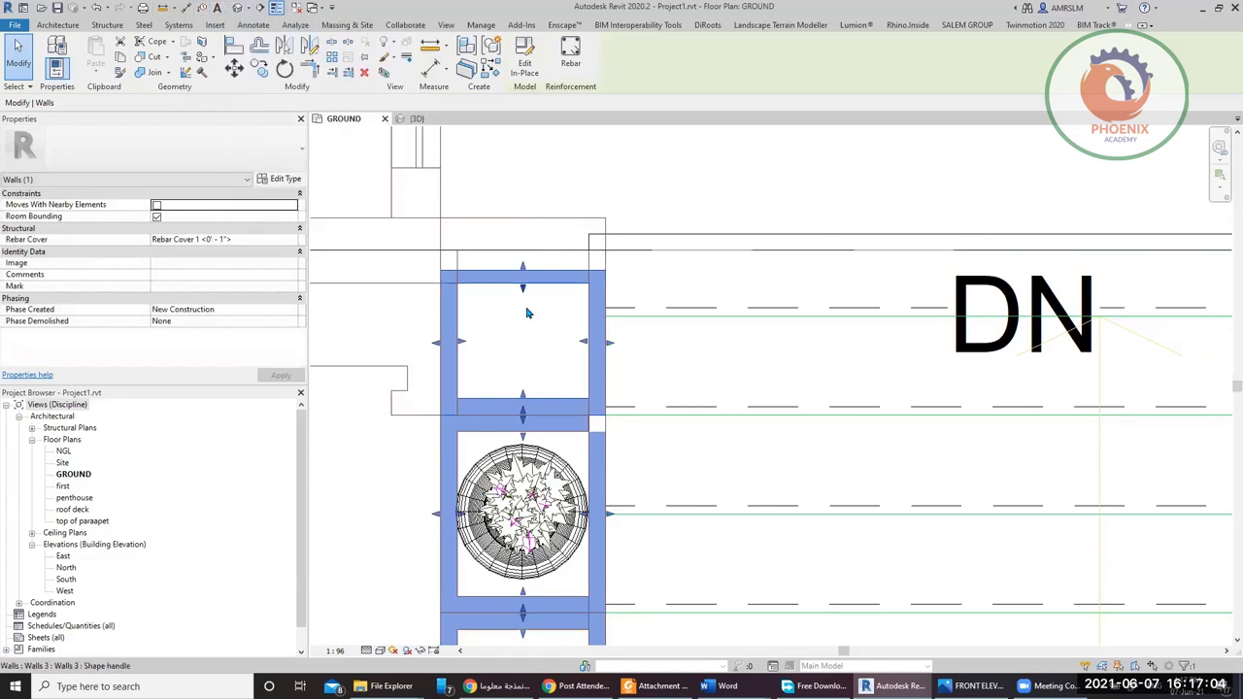
scroll(460, 264, "up", 3)
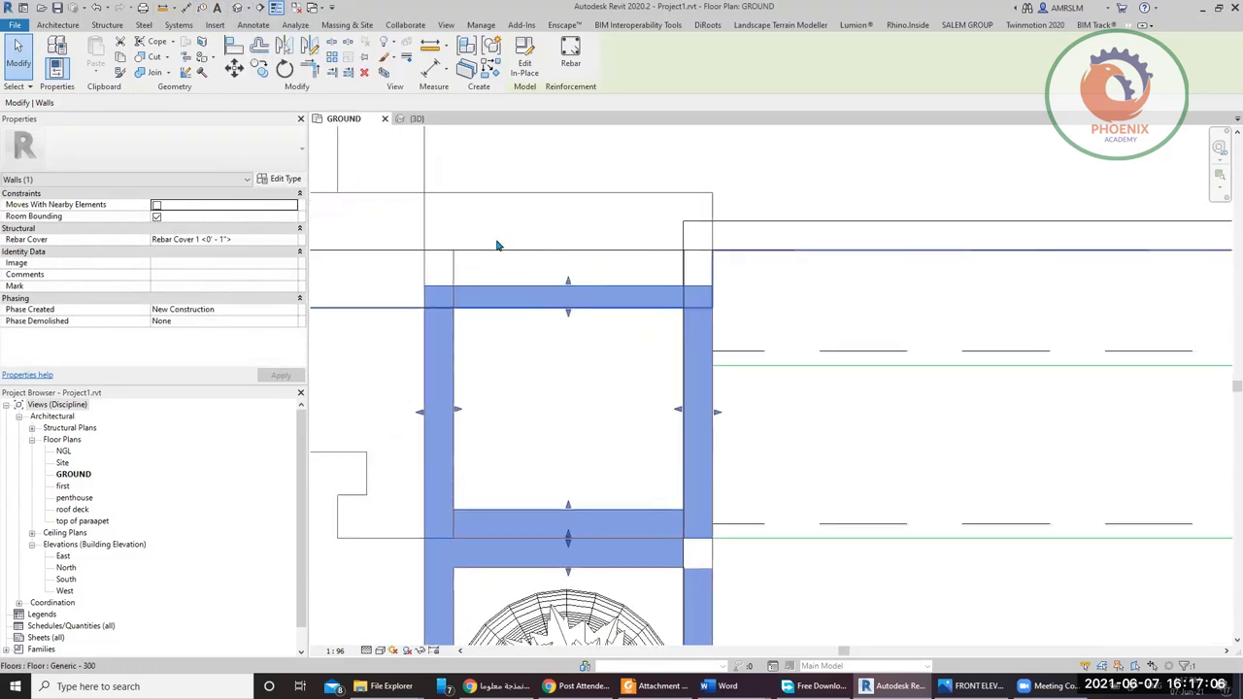
- In the 3D view from above, move the tallest planter's rear wall faces forward so the wall sits against the slab edge
left_click(238, 8)
middle_click_drag(367, 256, 739, 434)
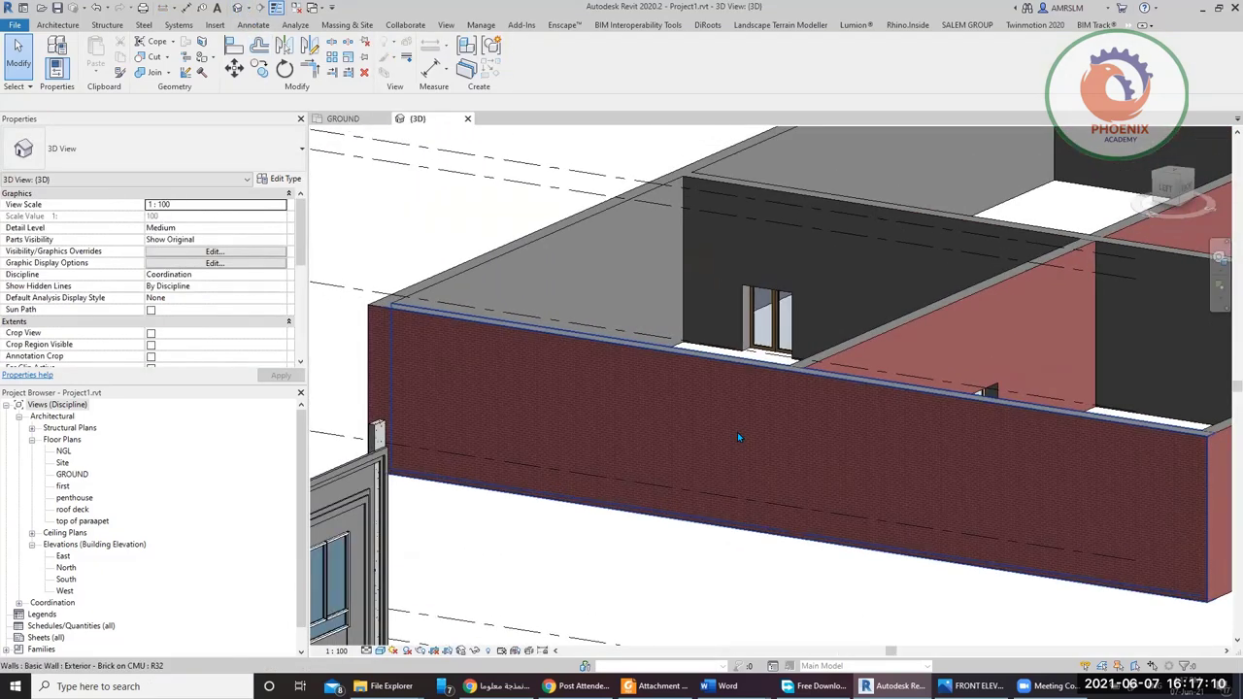
scroll(739, 435, "down", 3)
middle_click_drag(592, 457, 598, 264)
scroll(569, 427, "up", 4)
scroll(516, 413, "up", 6)
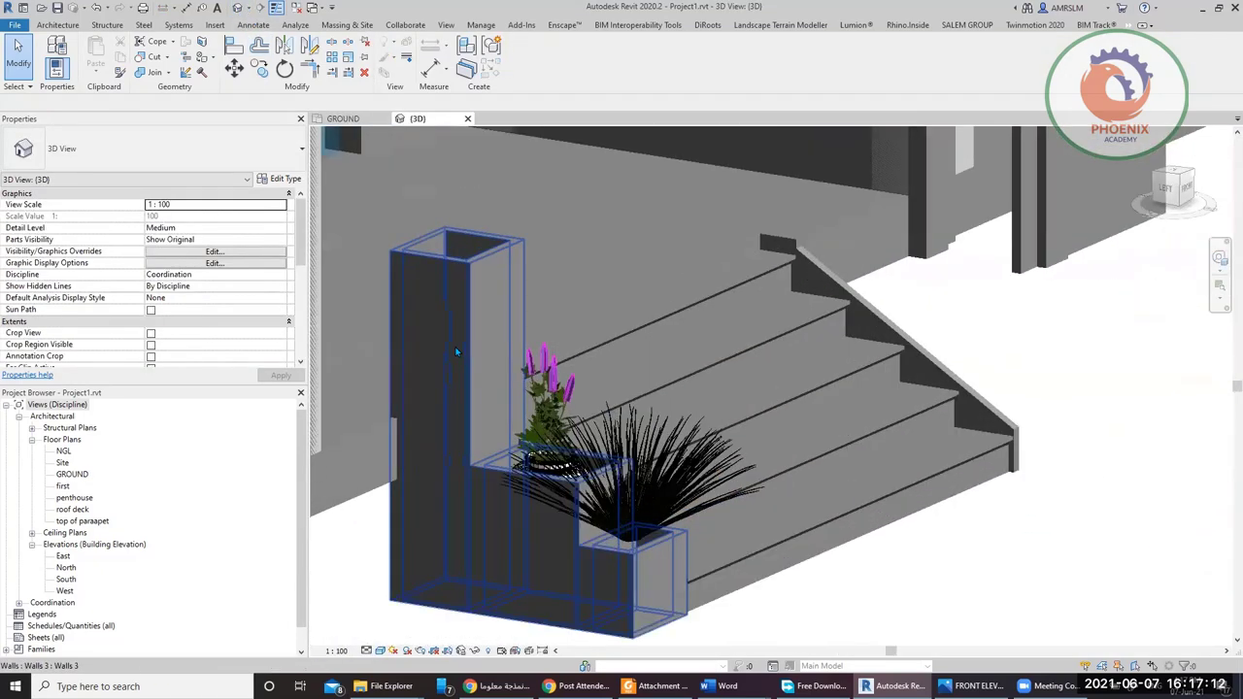
left_click(621, 400)
middle_click_drag(614, 398, 548, 306, "shift")
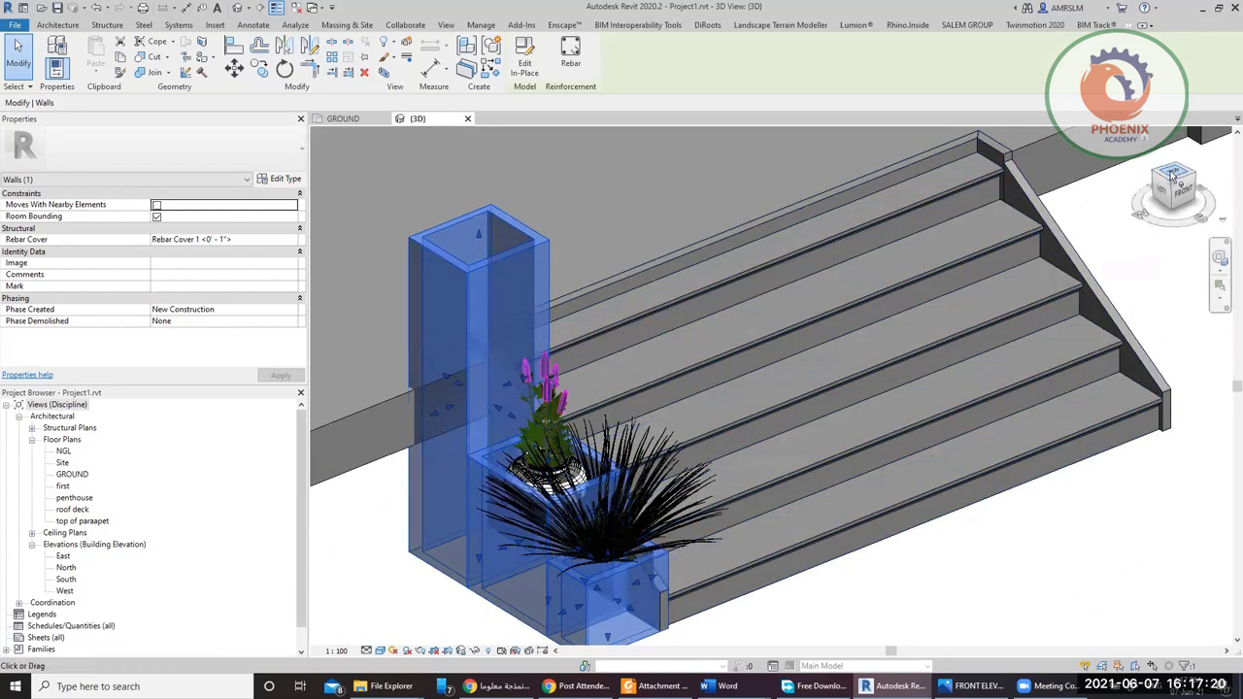
left_click(1172, 173)
scroll(779, 231, "up", 5)
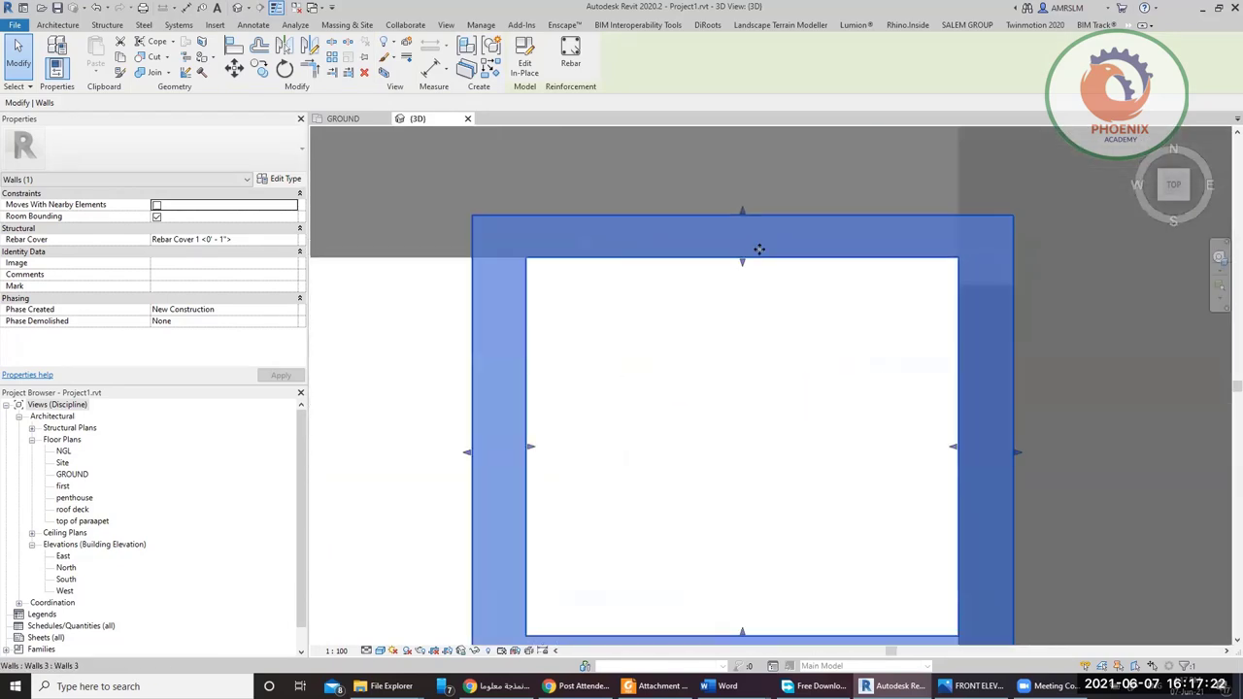
left_click_drag(744, 264, 745, 308)
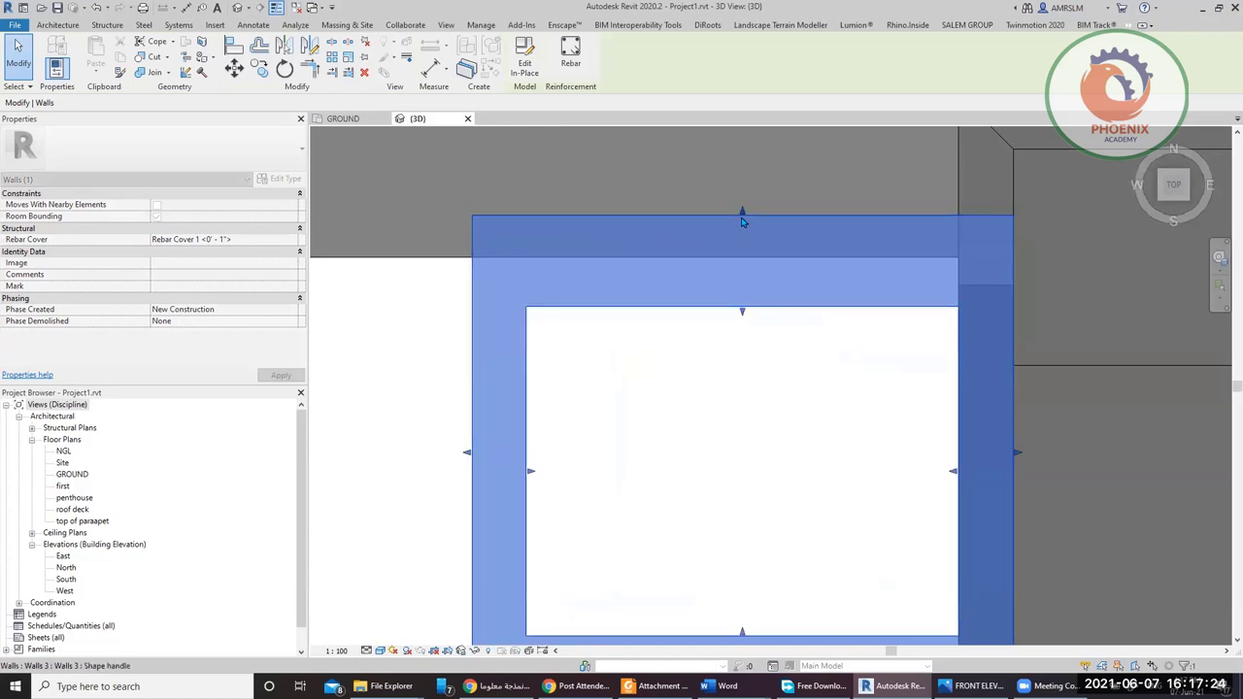
- Thicken the tallest planter's rear wall slightly by shifting its inner face farther into the box
scroll(548, 333, "down", 4)
middle_click_drag(748, 388, 841, 167, "shift")
scroll(837, 169, "down", 4)
middle_click_drag(735, 351, 732, 357, "shift")
left_click_drag(1160, 199, 1173, 195)
scroll(588, 184, "up", 3)
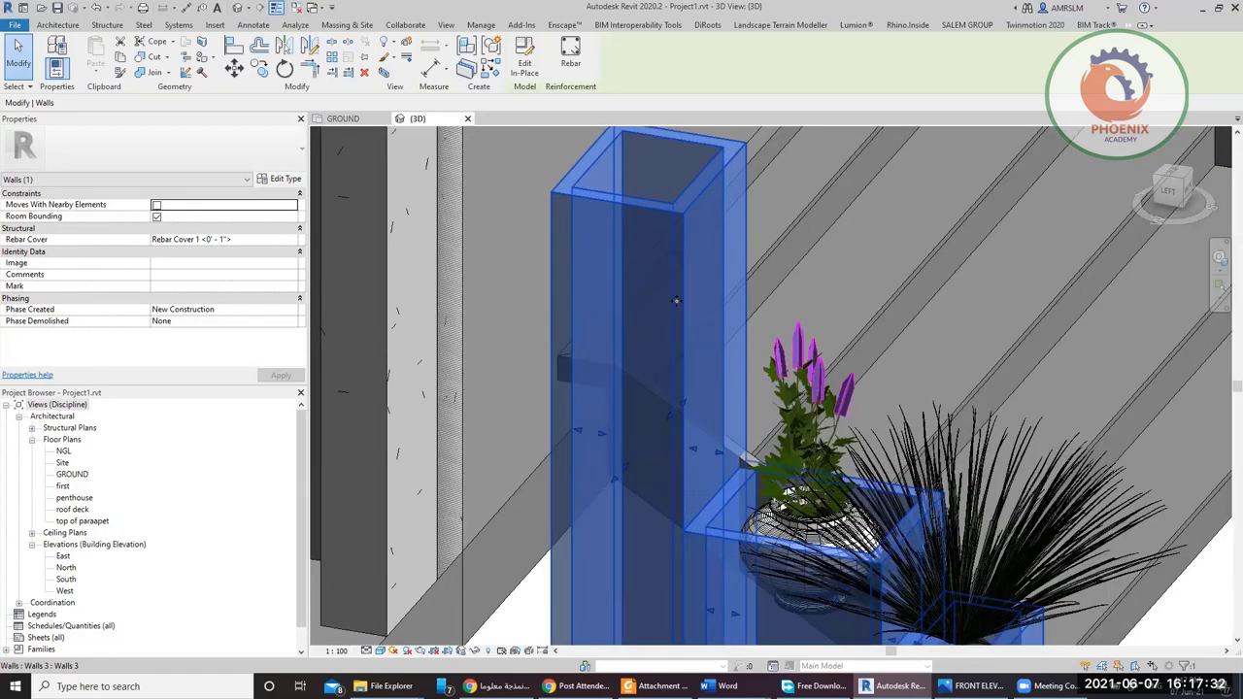
scroll(675, 301, "down", 2)
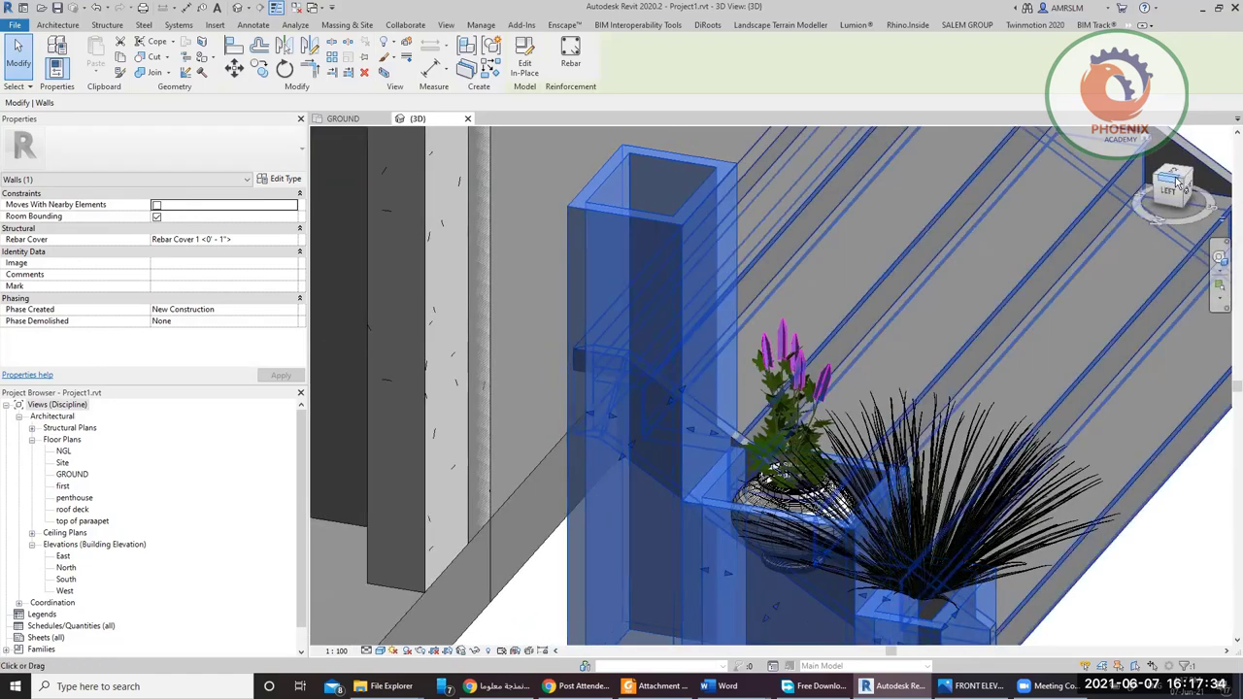
left_click(1177, 183)
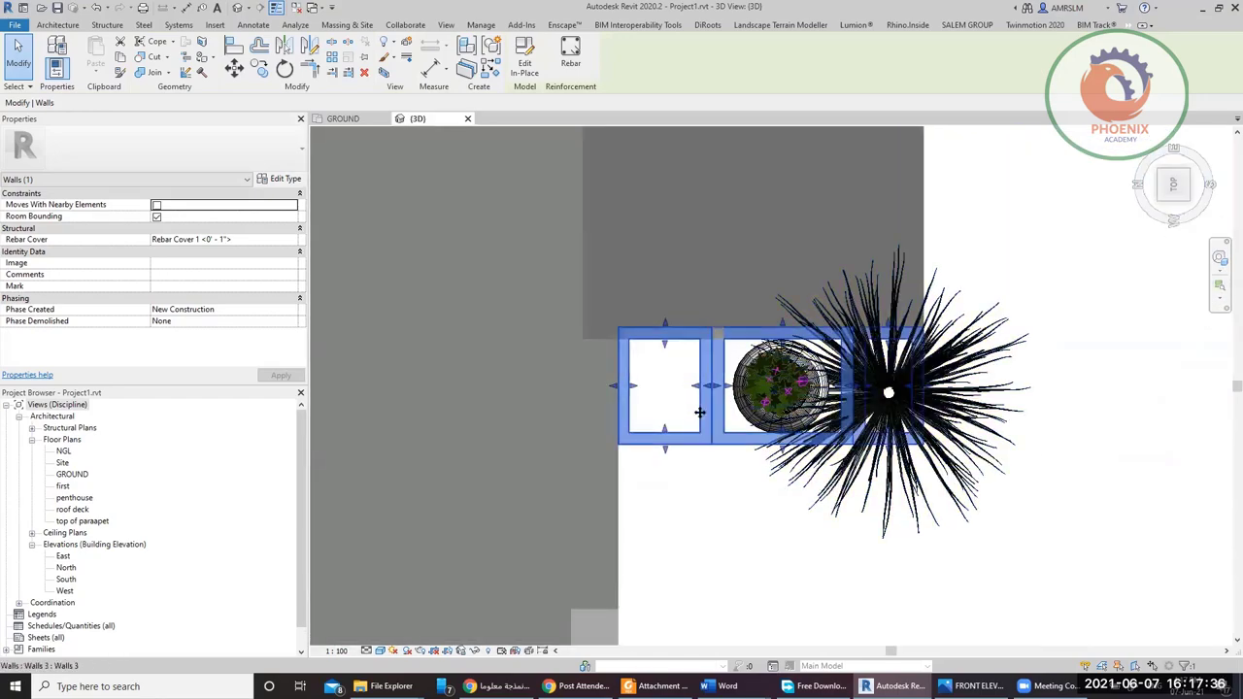
scroll(699, 413, "up", 6)
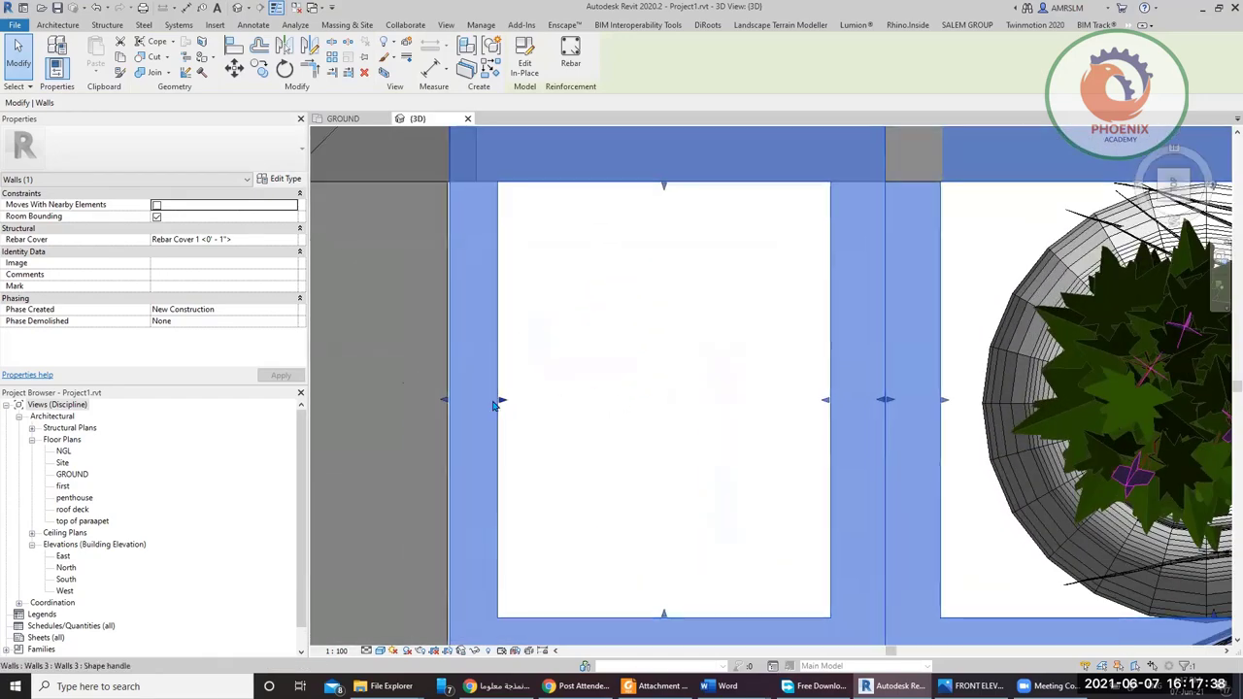
left_click_drag(493, 405, 508, 400)
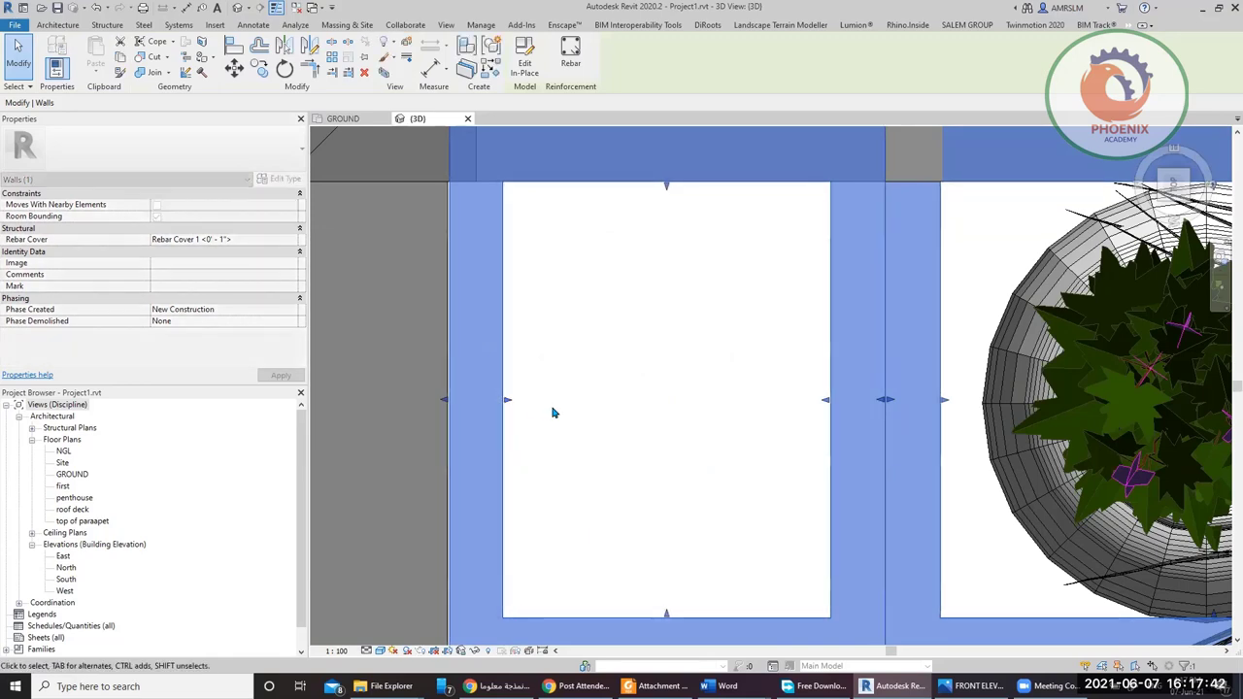
scroll(550, 410, "down", 2)
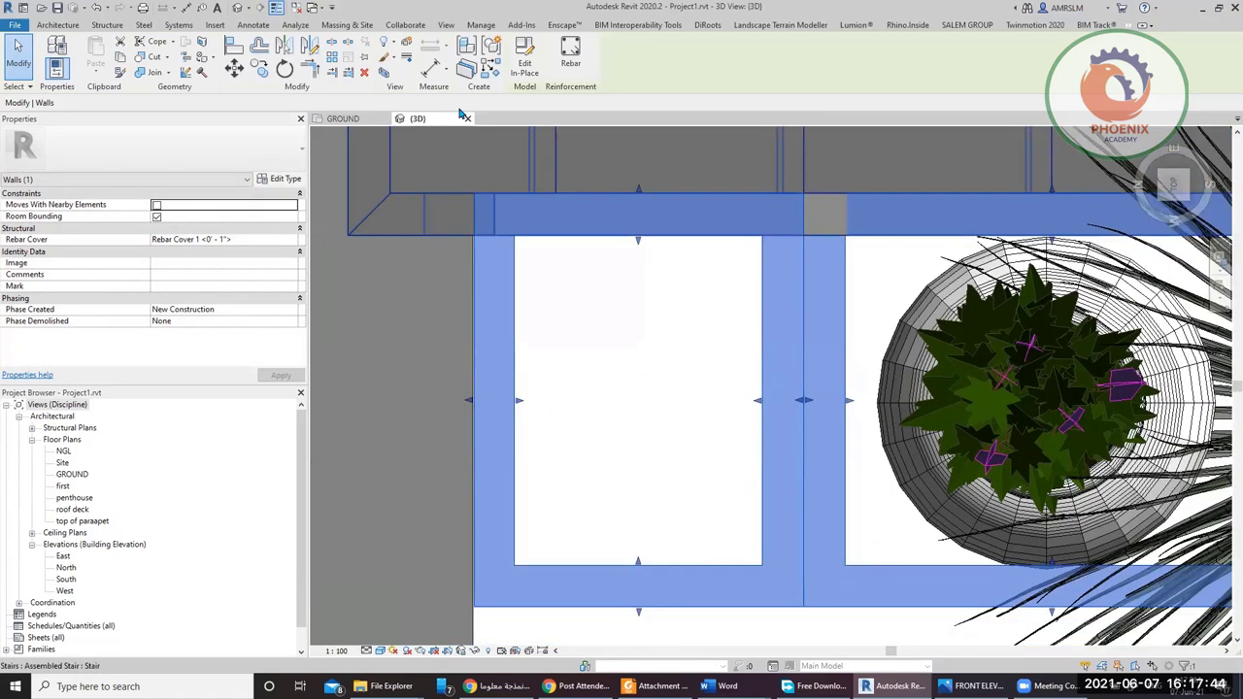
- Open the tallest planter box's in-place extrusion sketch for editing and show it in the GROUND floor plan
left_click(535, 60)
left_click(515, 385)
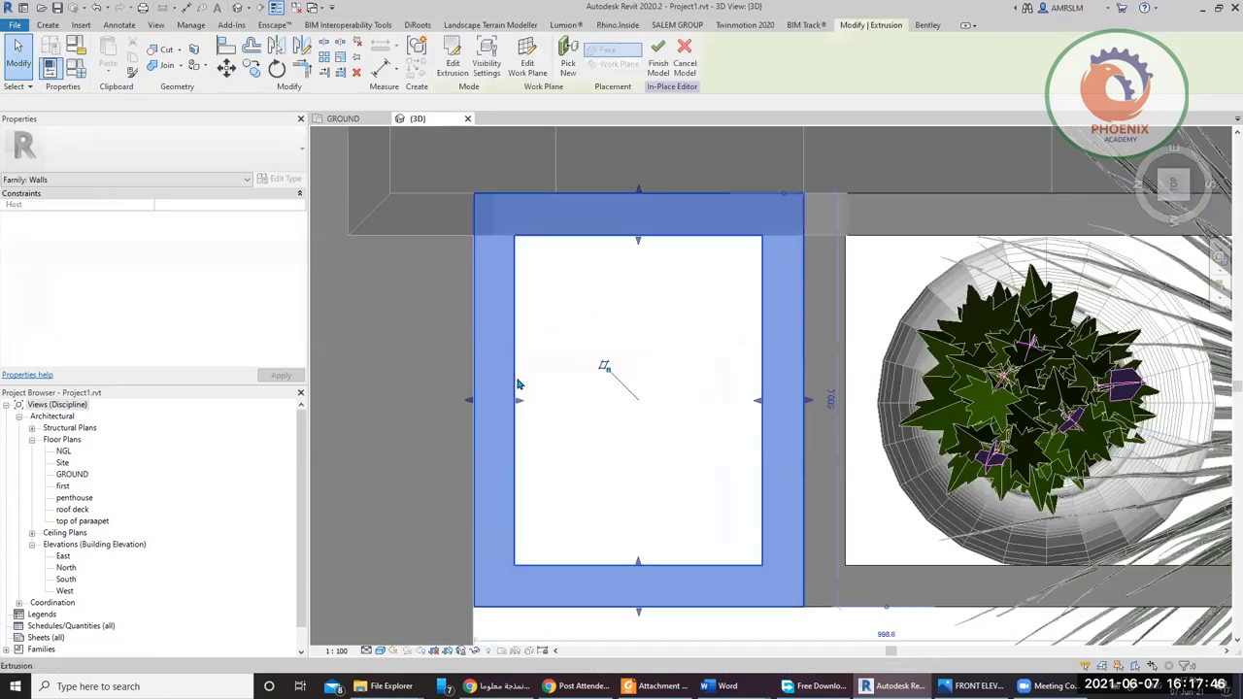
left_click(454, 59)
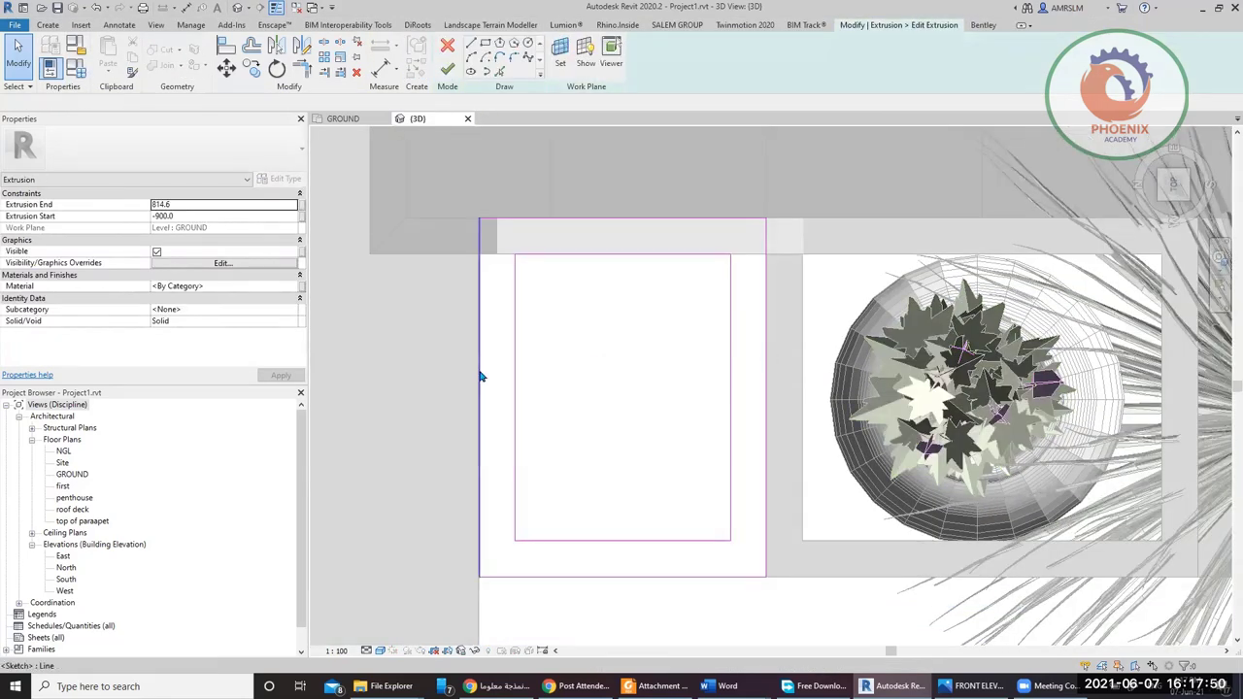
left_click(479, 376)
left_click(599, 364)
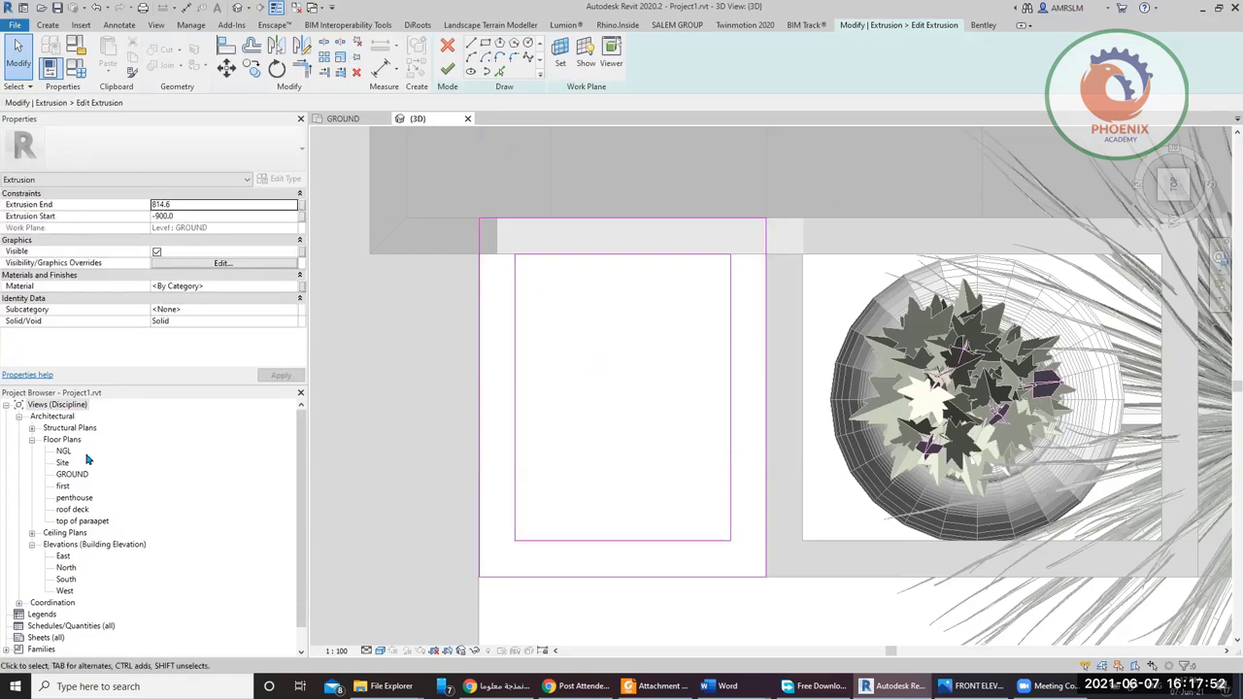
double_click(71, 473)
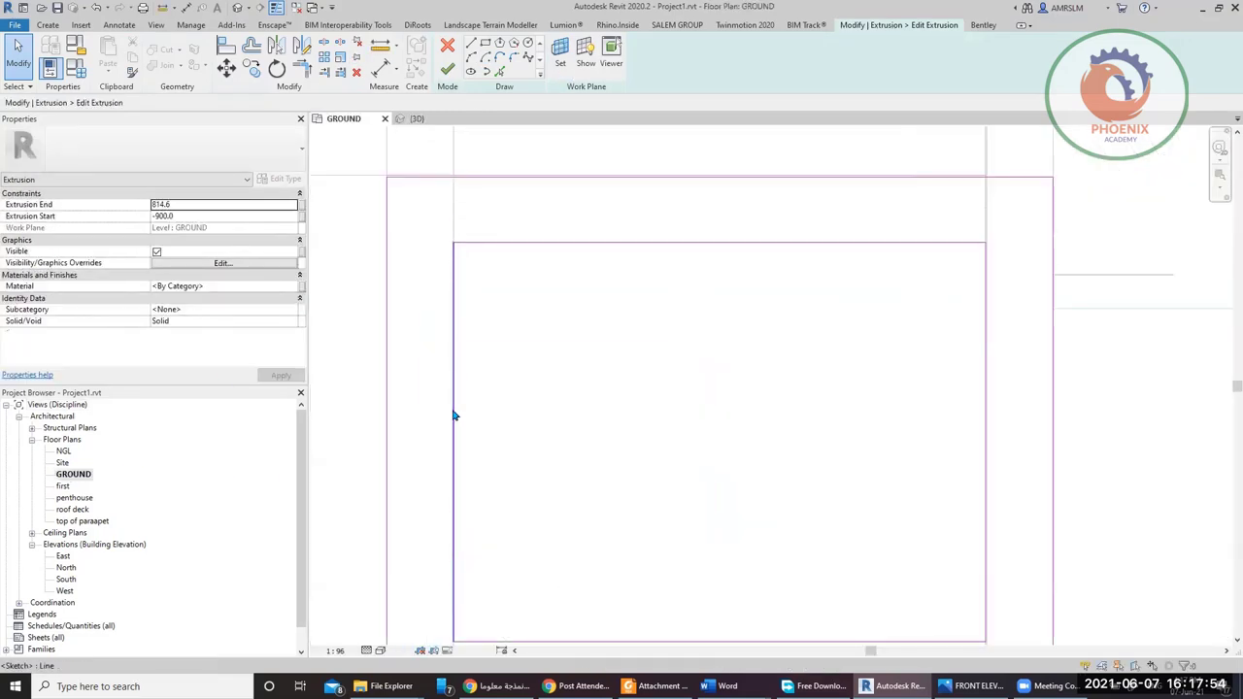
- Check the tallest planter's wall thicknesses from its inner sketch lines, and finish the sketch and the in-place model
scroll(550, 331, "down", 2)
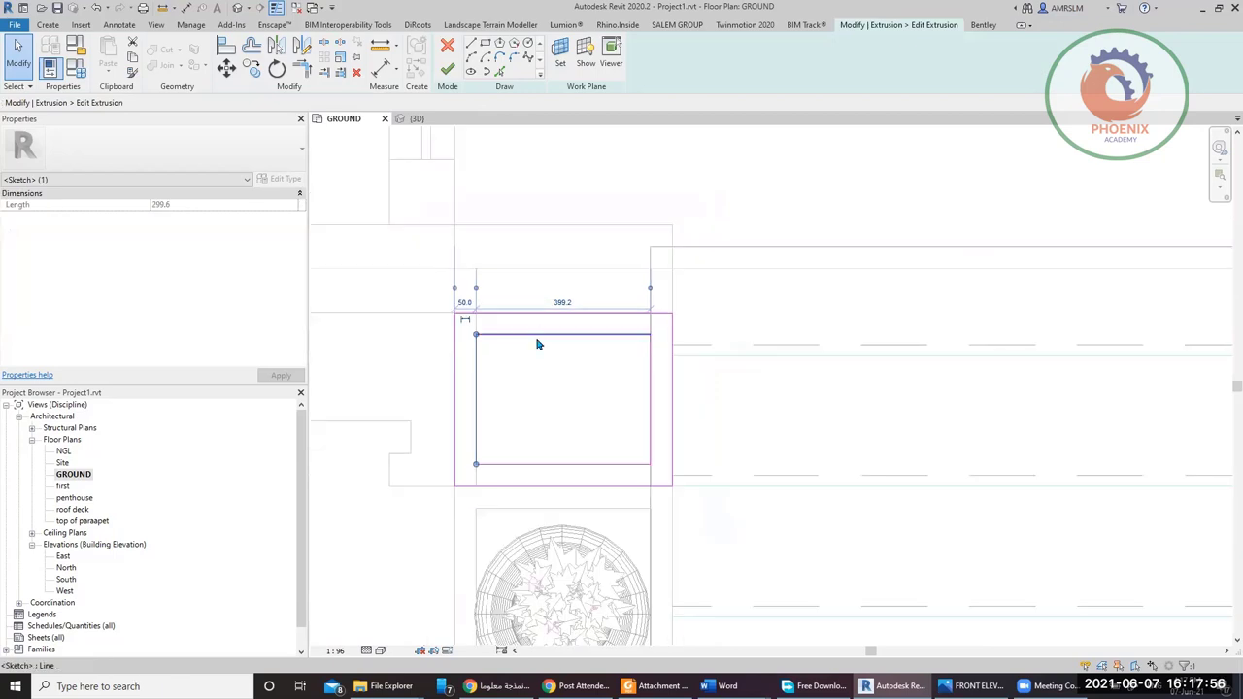
left_click(537, 336)
scroll(443, 303, "up", 4)
middle_click_drag(781, 362, 640, 369)
scroll(714, 369, "up", 3)
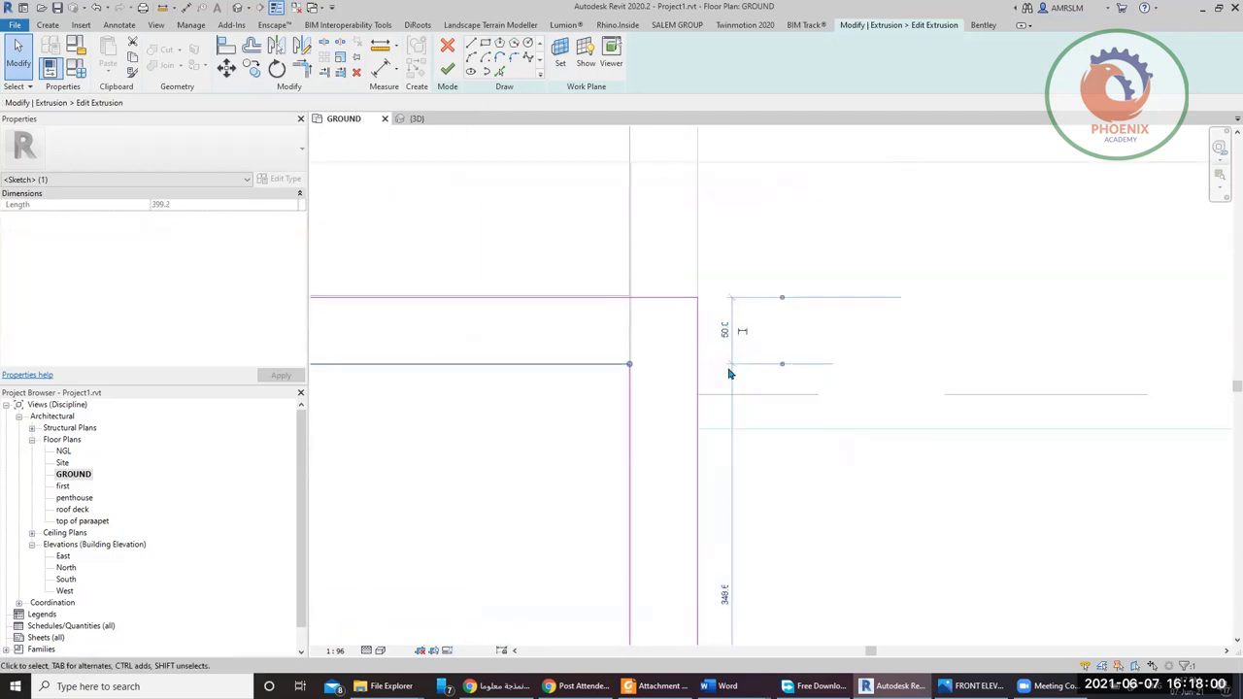
left_click(480, 432)
scroll(708, 363, "down", 4)
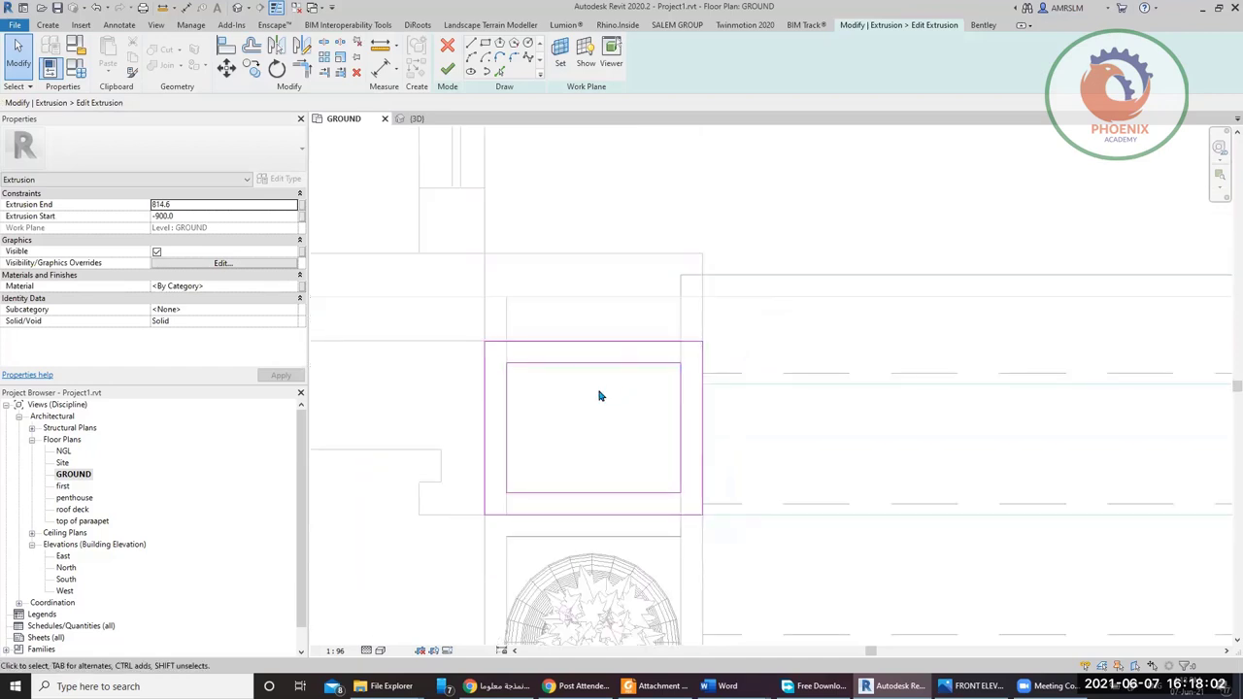
left_click(505, 415)
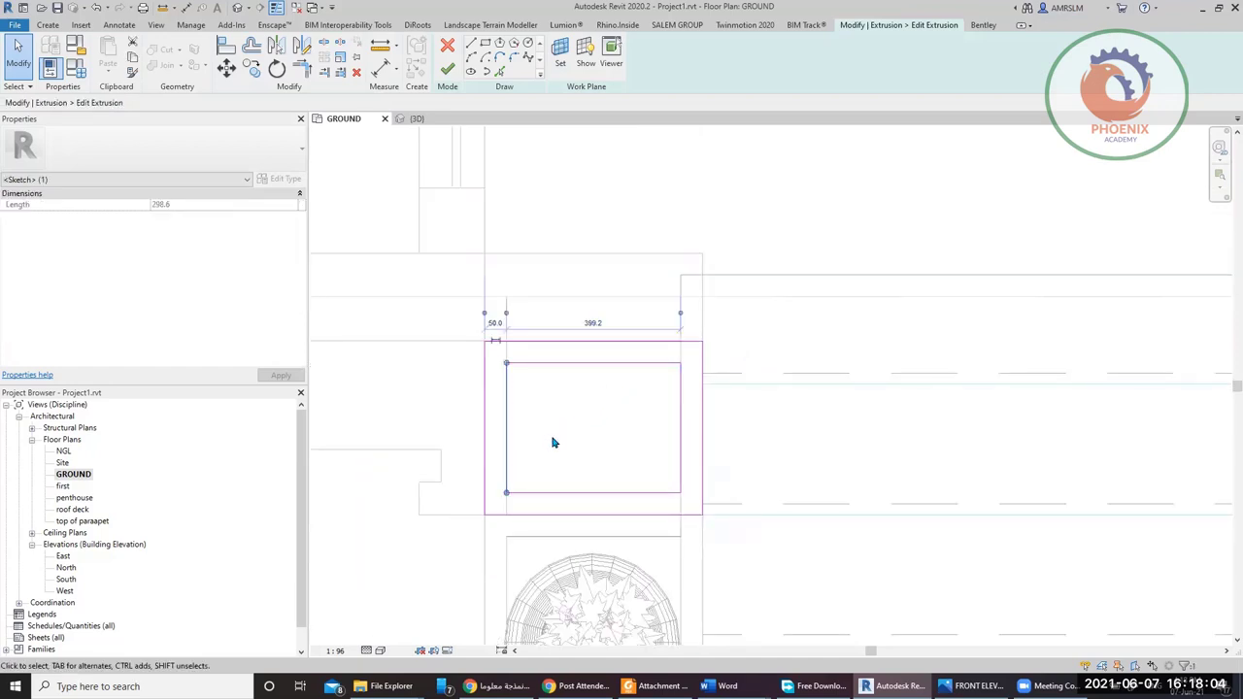
scroll(518, 334, "up", 3)
left_click(829, 438)
scroll(669, 377, "down", 5)
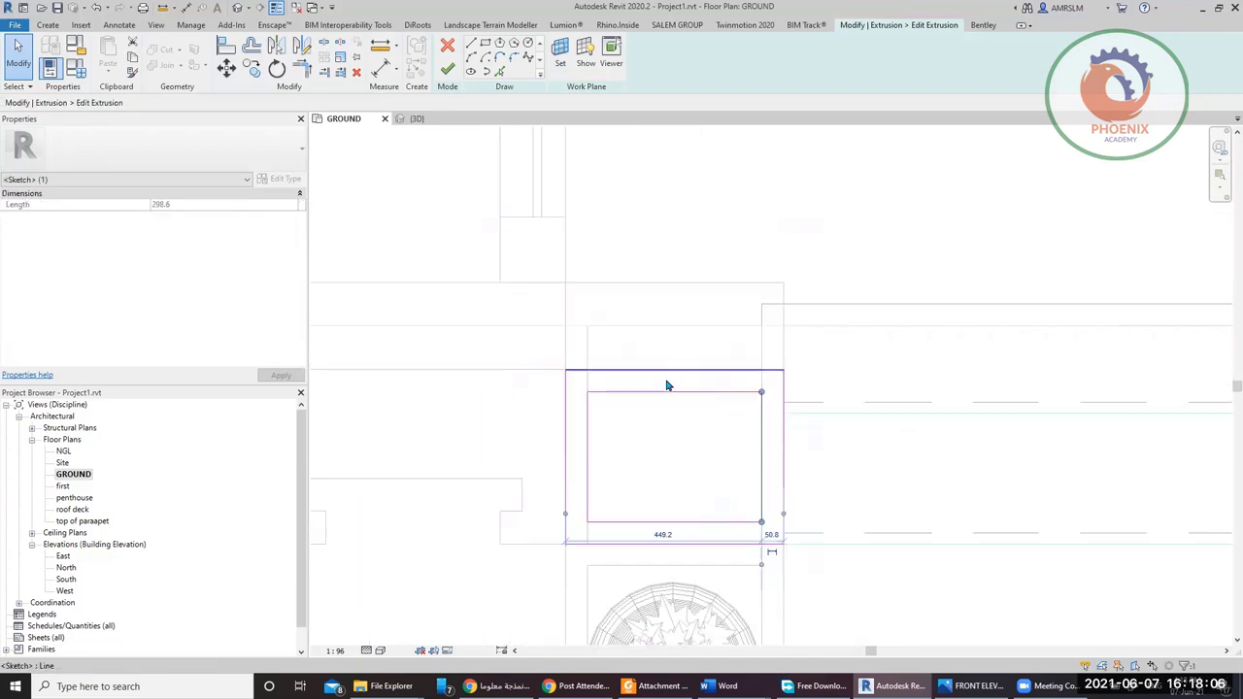
middle_click_drag(624, 350, 563, 243)
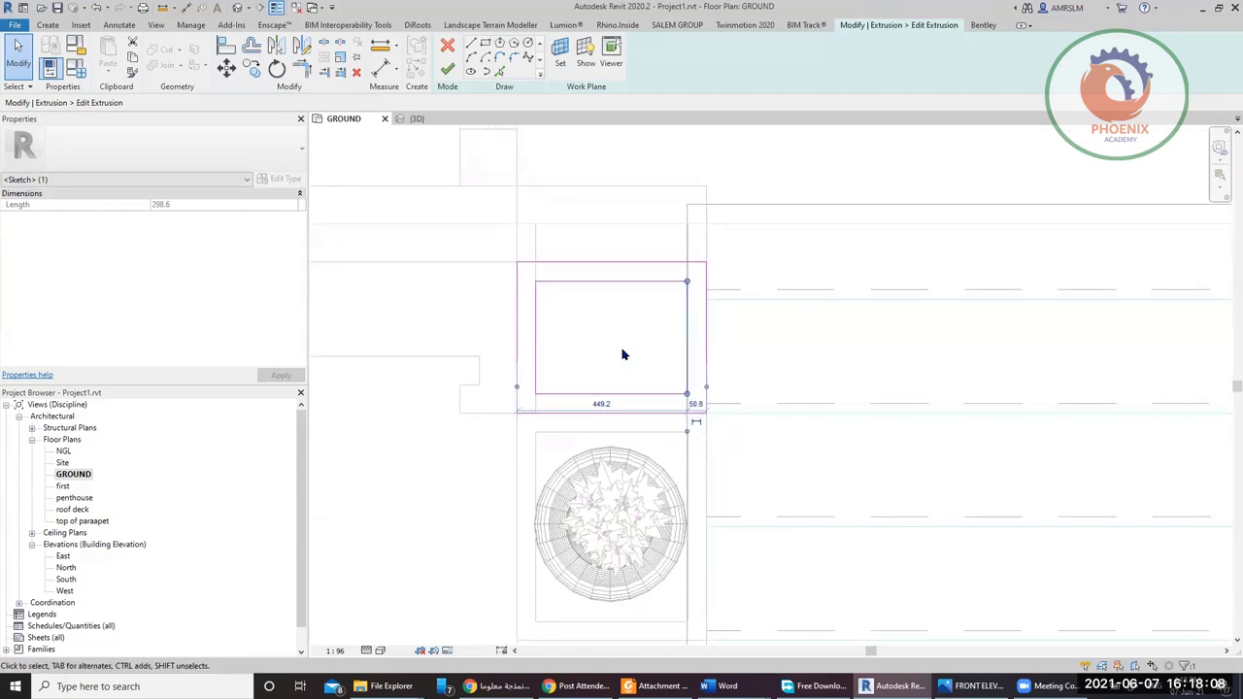
left_click(546, 203)
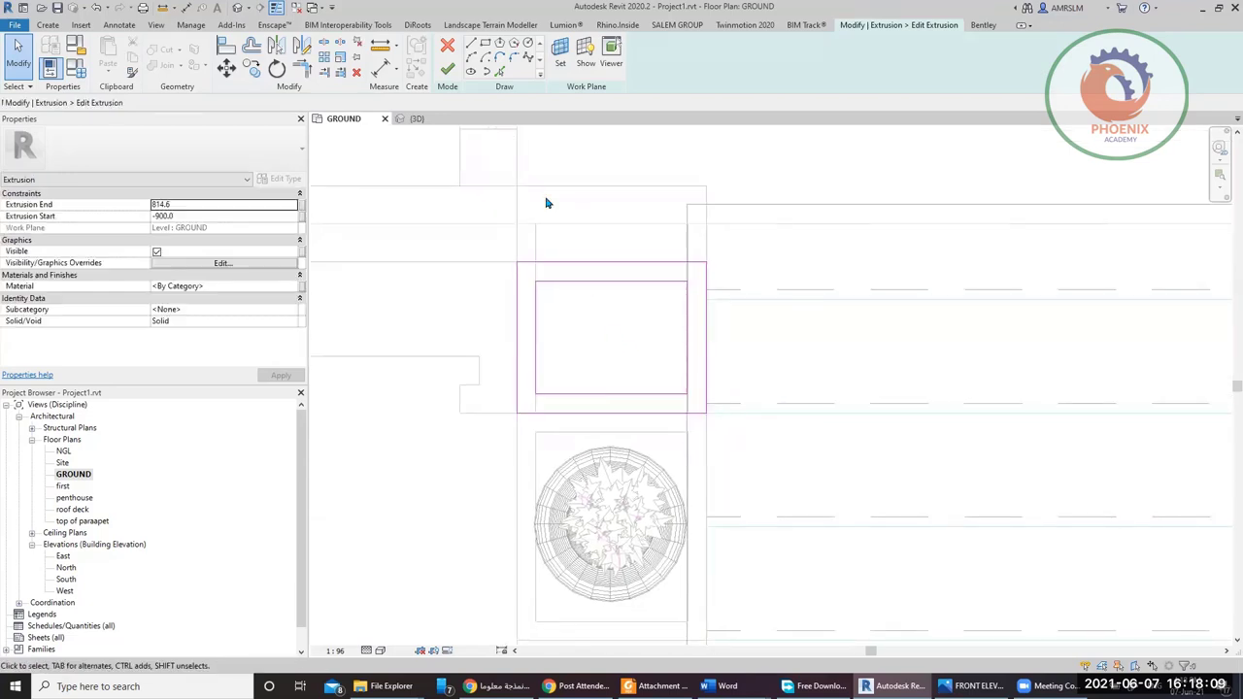
left_click(448, 70)
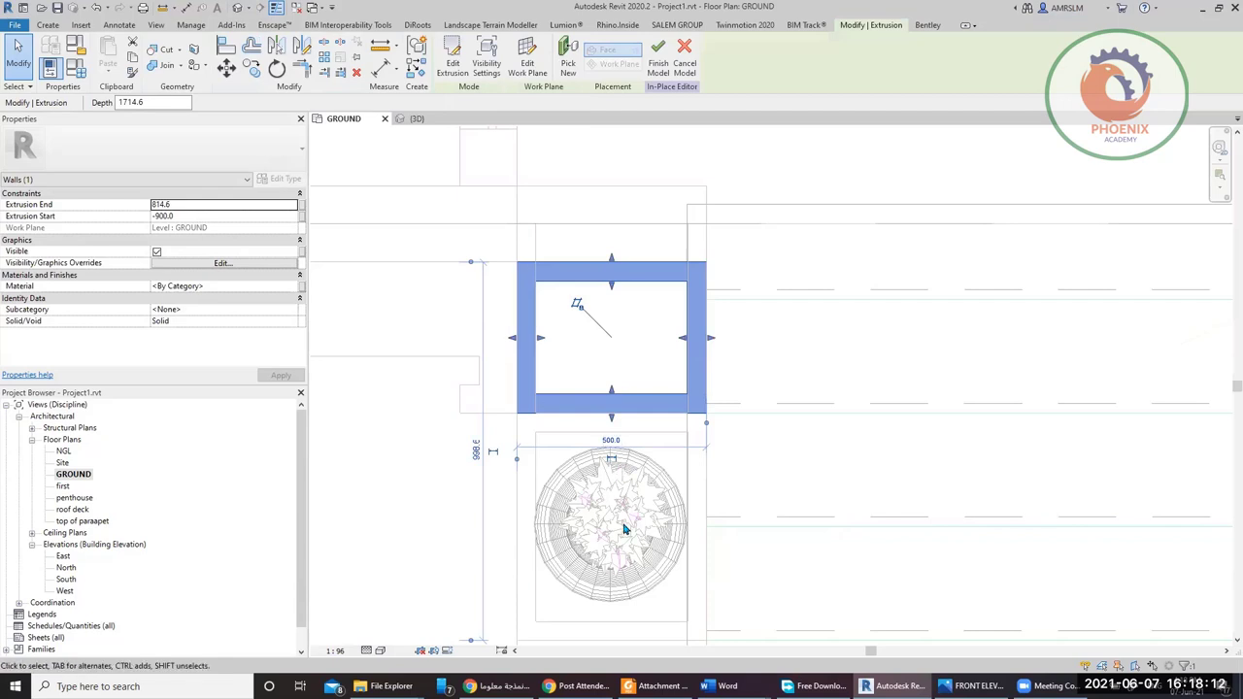
left_click(658, 68)
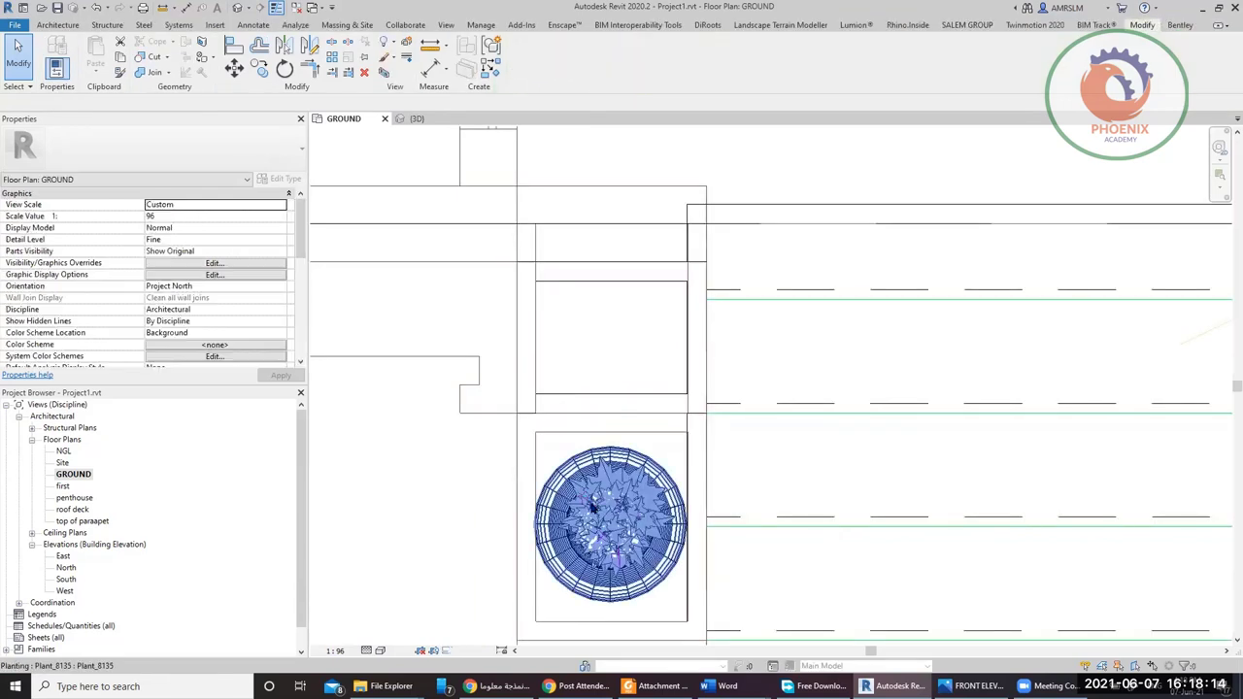
- Copy the potted flower plant from the middle planter box into the tallest planter box
left_click(663, 619)
key("r")
key("o")
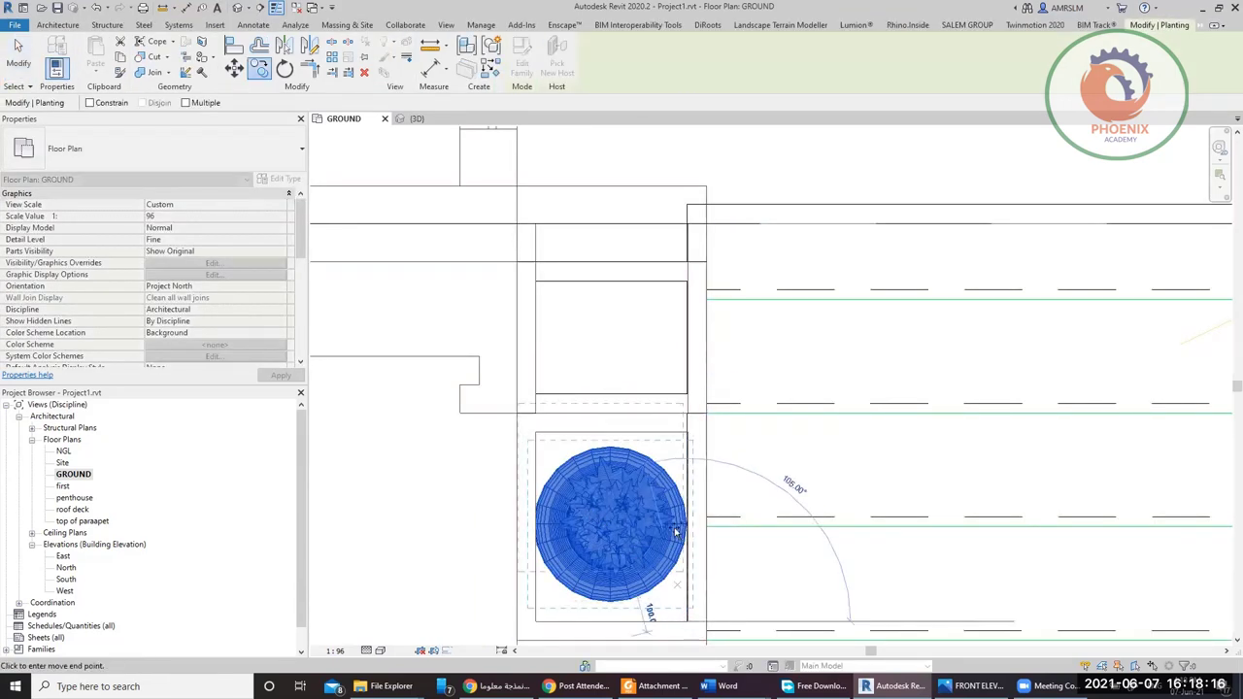
left_click(687, 395)
key("Escape")
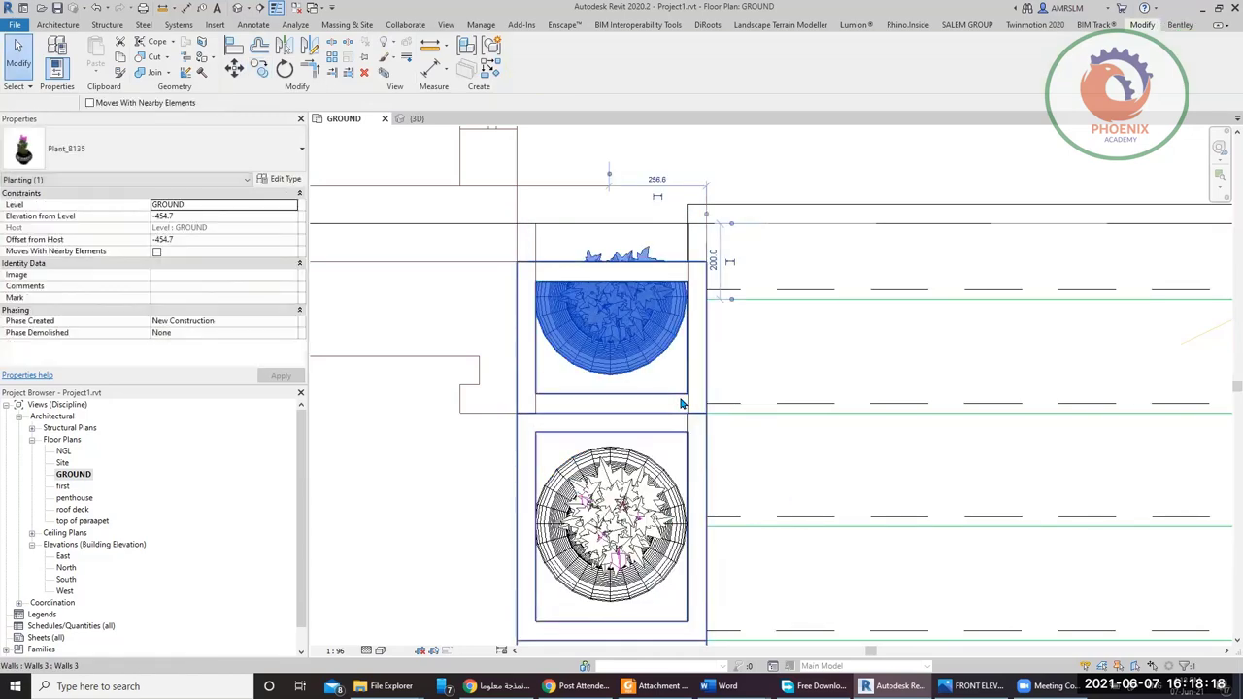
- Nudge the copied plant in plan until it is centred in the tallest planter box's opening
left_click(625, 324)
key("Down")
key("Down")
key("Down")
key("Down")
key("Down")
key("Down")
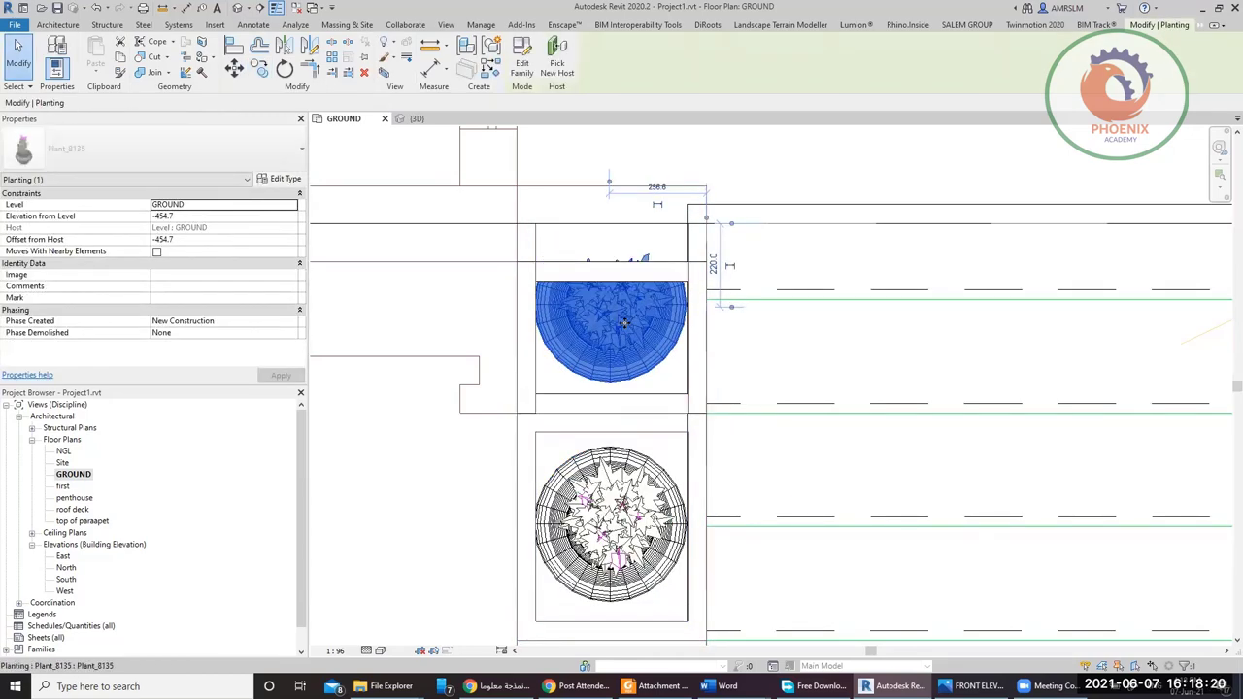
key("Down")
key("Down")
key("Down")
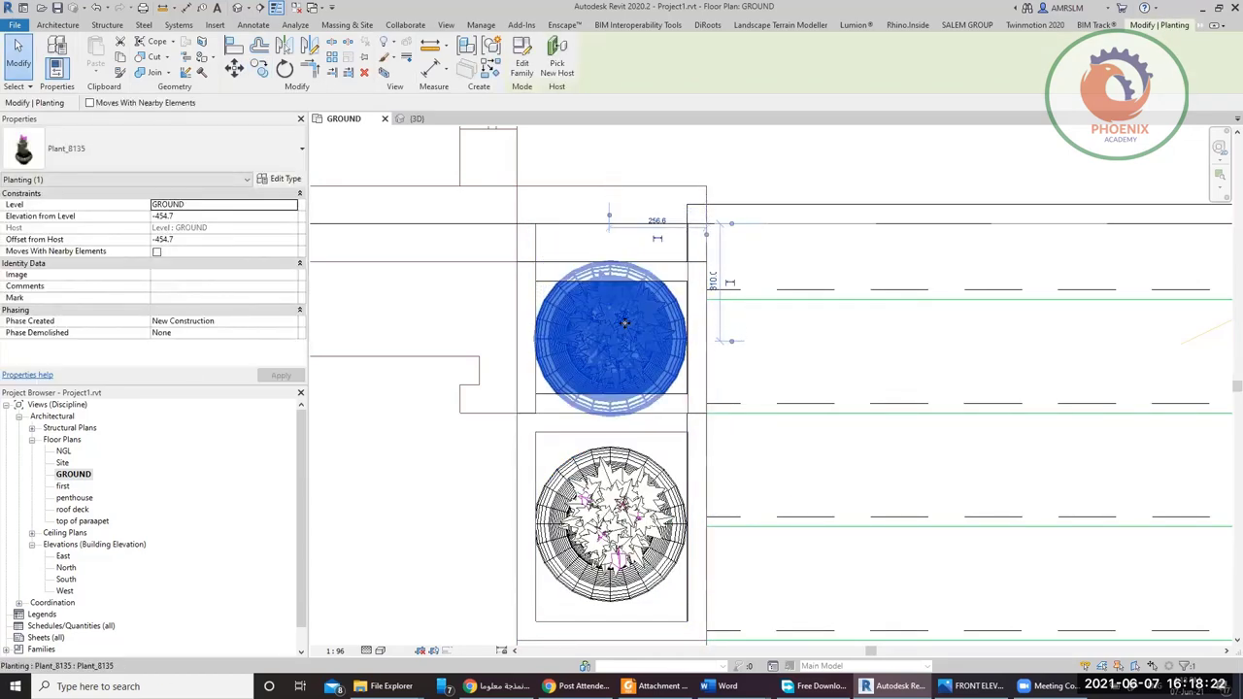
middle_click_drag(384, 350, 438, 336)
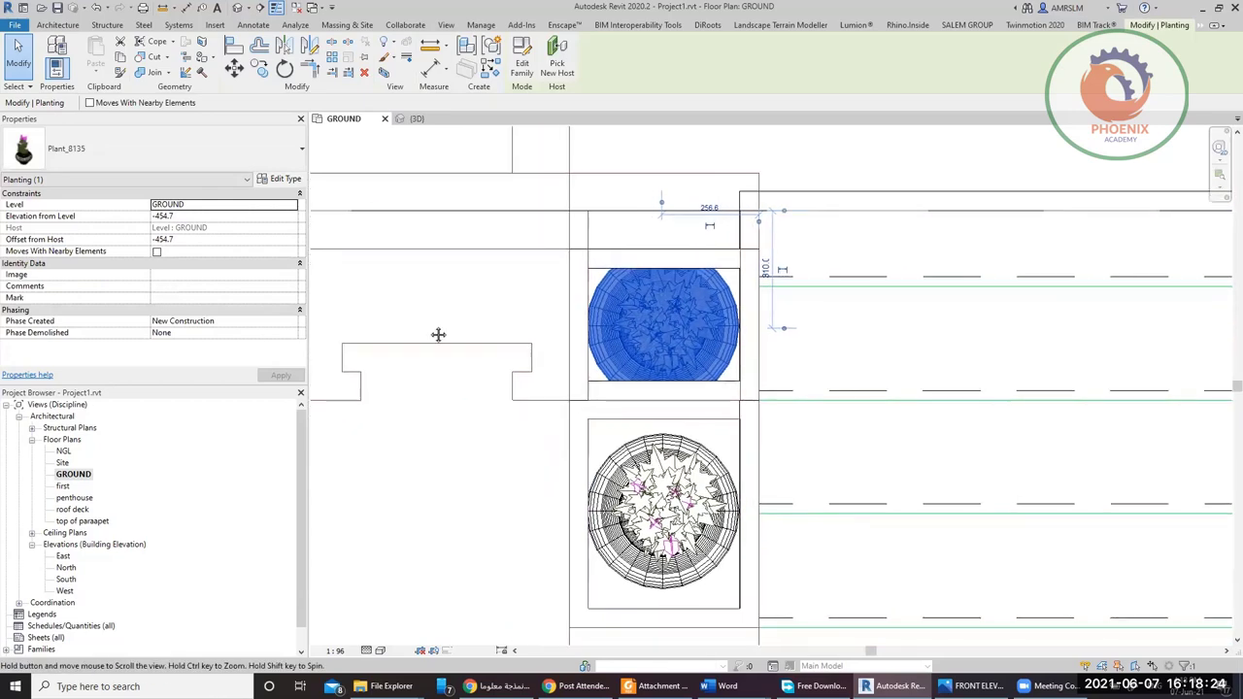
- In the 3D side view, raise the copied plant in the tallest planter to an elevation of 505.3 from the GROUND level
left_click(238, 10)
scroll(614, 362, "down", 4)
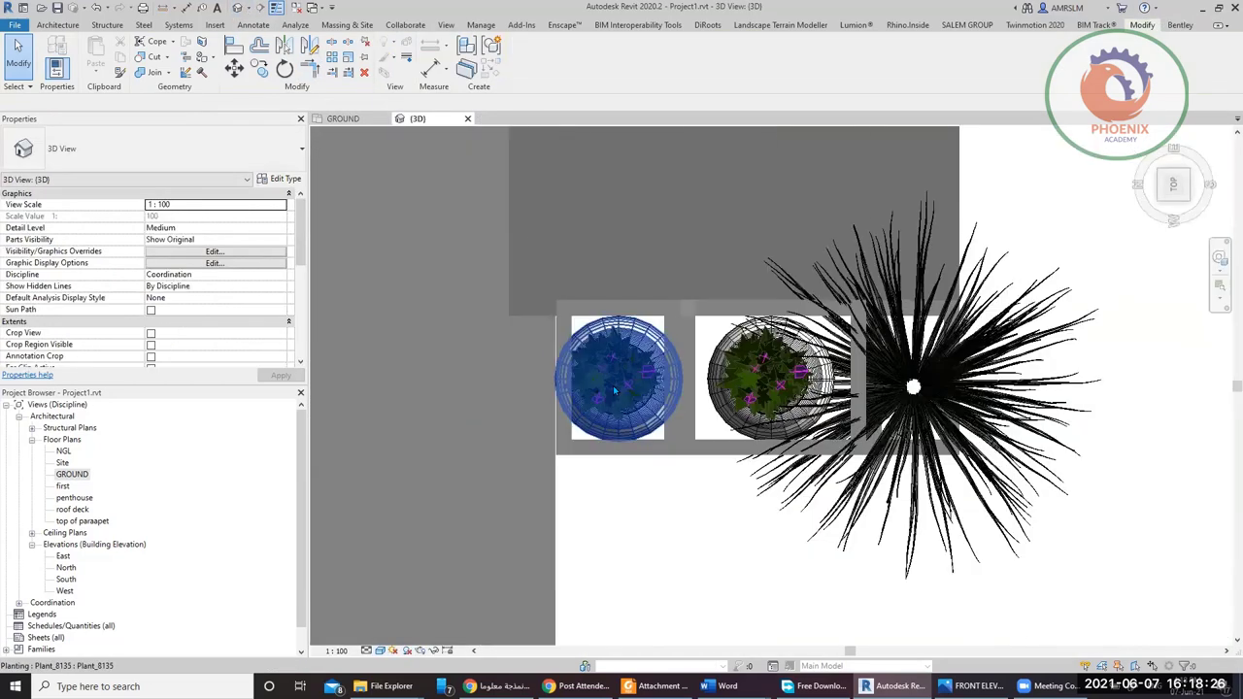
left_click(615, 364)
middle_click_drag(728, 502, 721, 424, "shift")
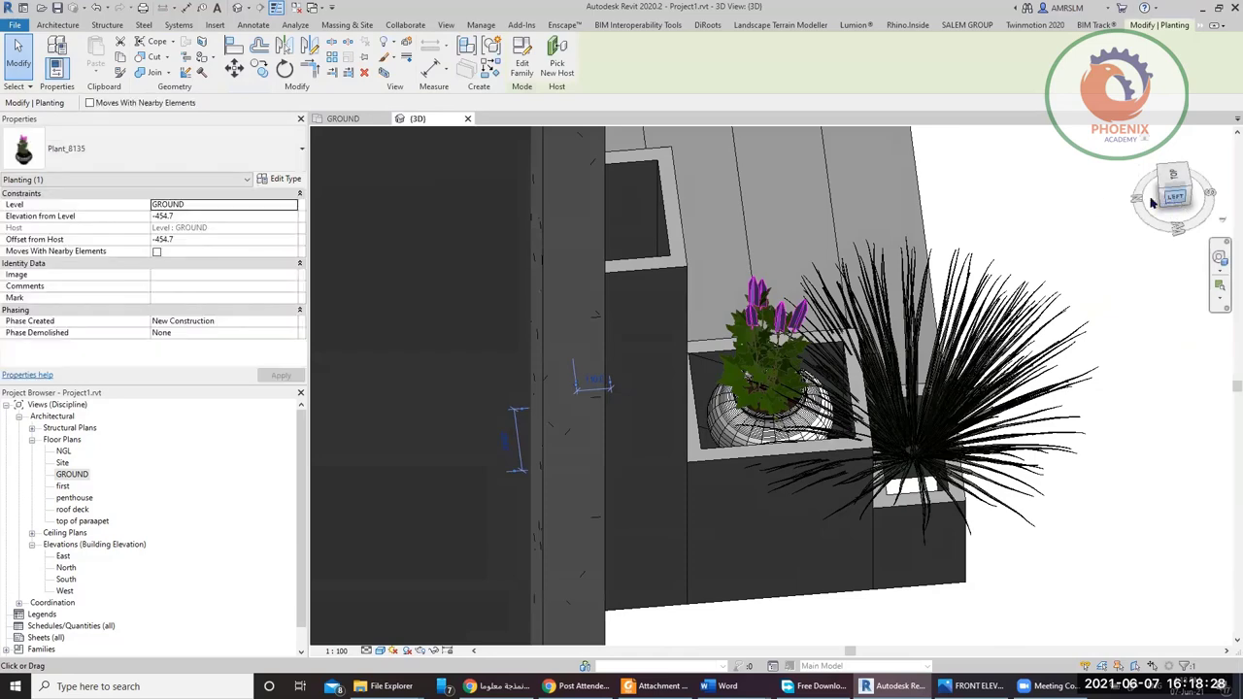
scroll(712, 348, "up", 5)
scroll(712, 348, "down", 6)
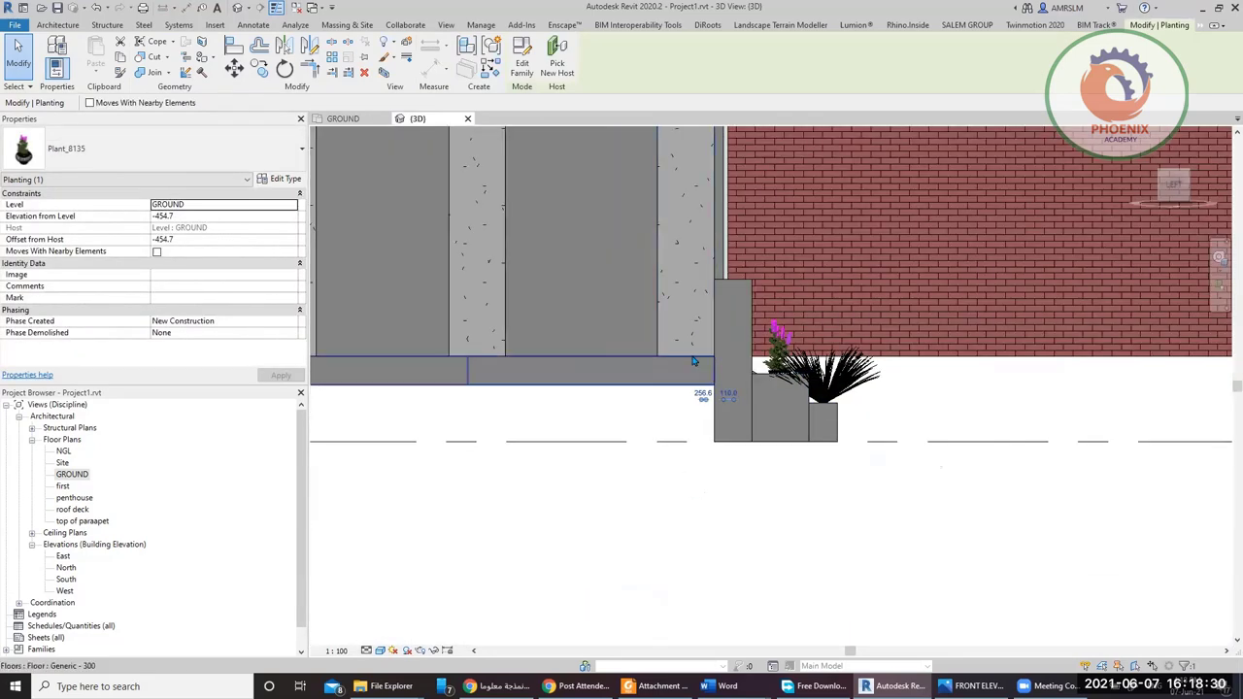
scroll(724, 334, "up", 3)
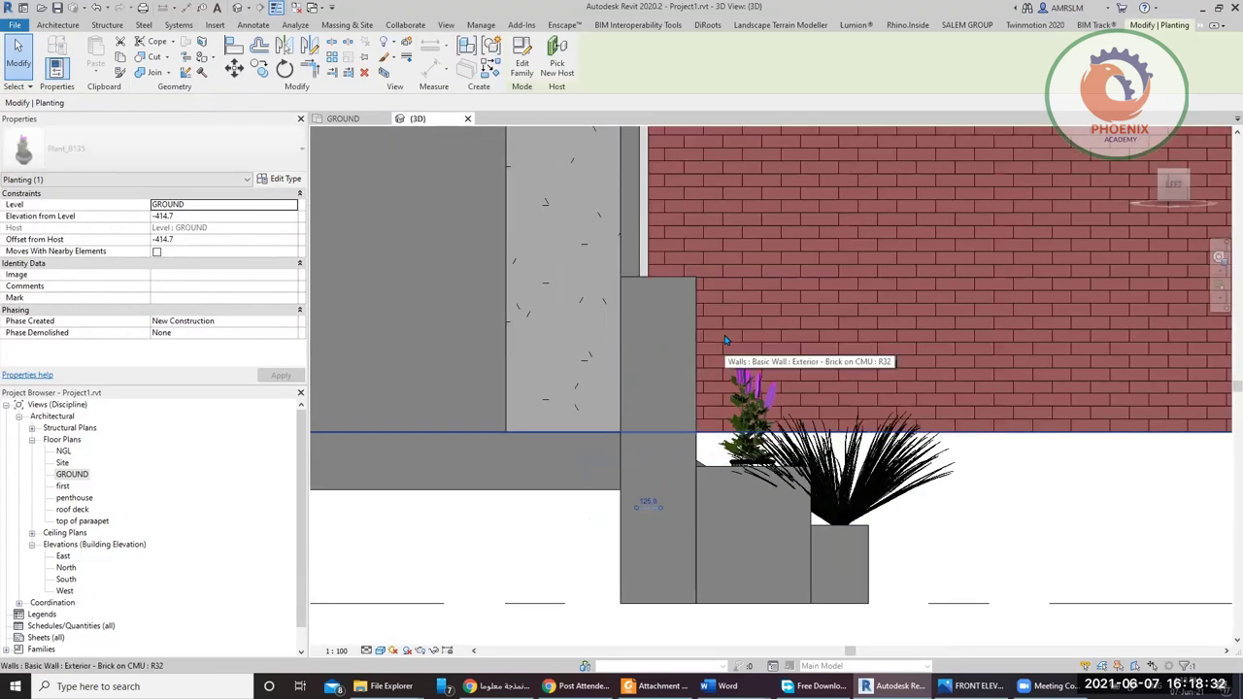
key("Up")
key("Up")
key("Up")
key("Up")
key("Up")
key("Up")
key("Up")
key("Up")
key("Up")
key("Up")
key("Up")
key("Up")
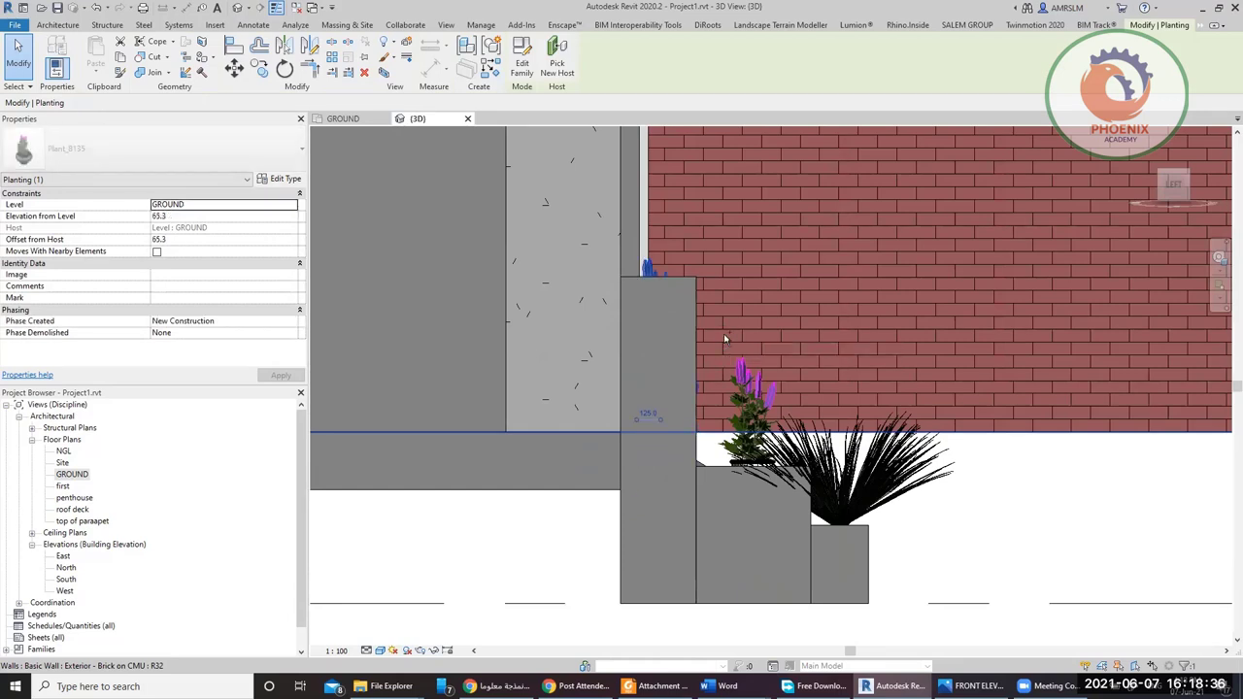
key("Up")
key("Up")
key("Up")
key("Up")
key("Up")
key("Up")
key("Up")
key("Up")
key("Up")
key("Up")
key("Up")
key("Up")
key("Up")
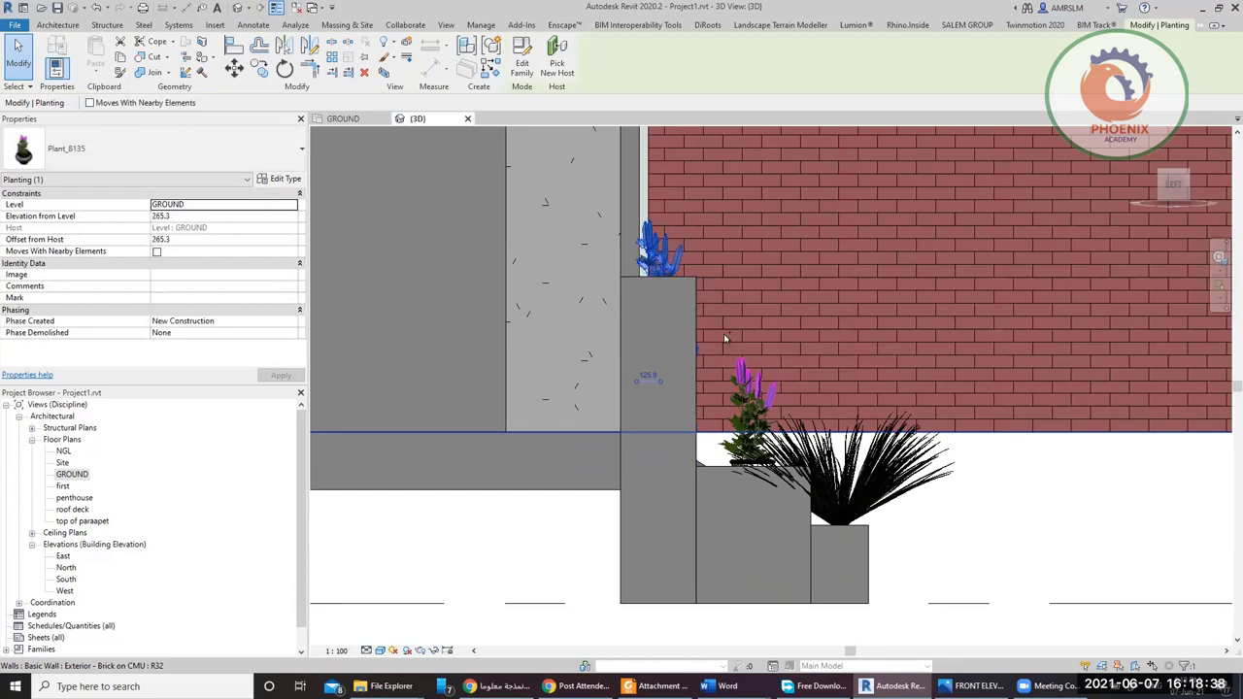
key("Up")
key("Up")
key("Up")
key("Up")
key("Up")
key("Up")
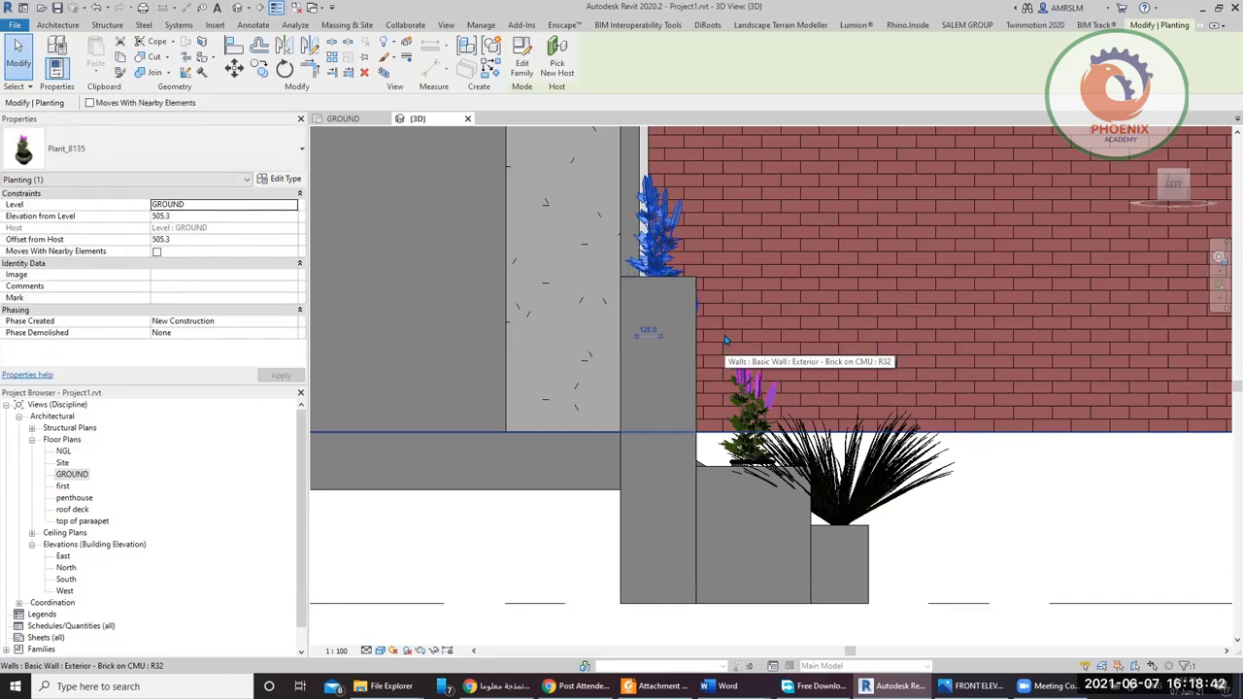
- Open the copied plant's family for editing and partially explode its imported CAD geometry
scroll(725, 335, "down", 2)
scroll(725, 335, "up", 1)
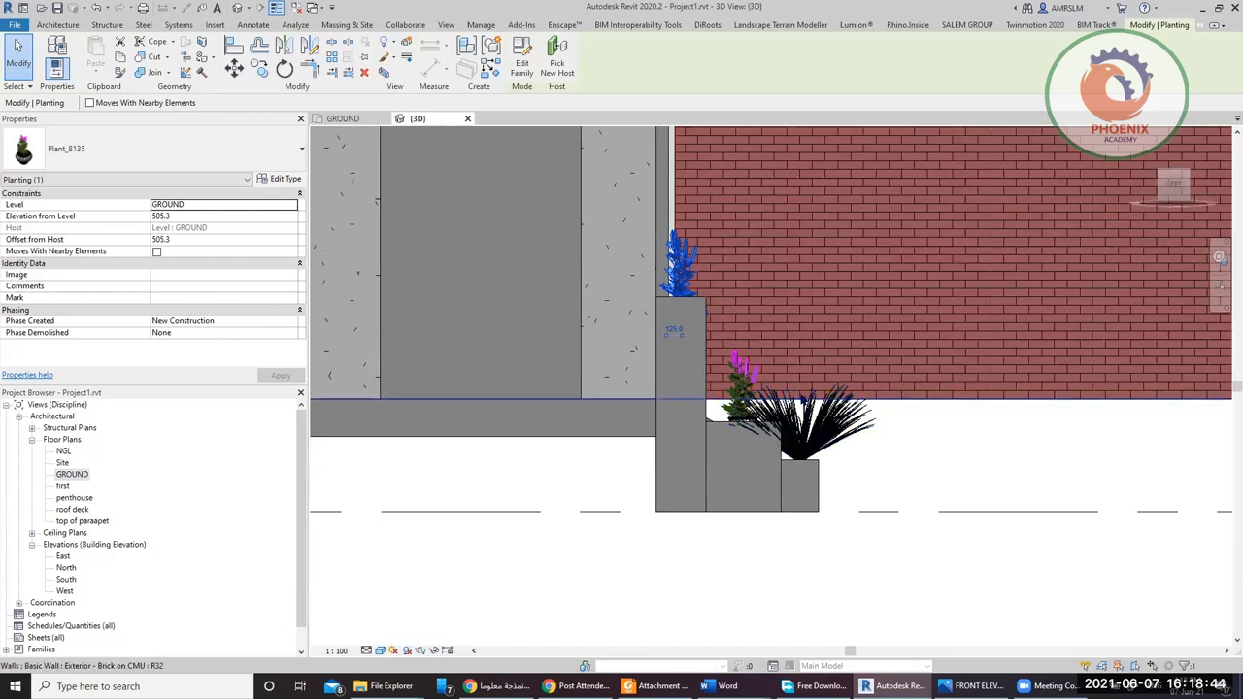
middle_click_drag(814, 408, 544, 499, "shift")
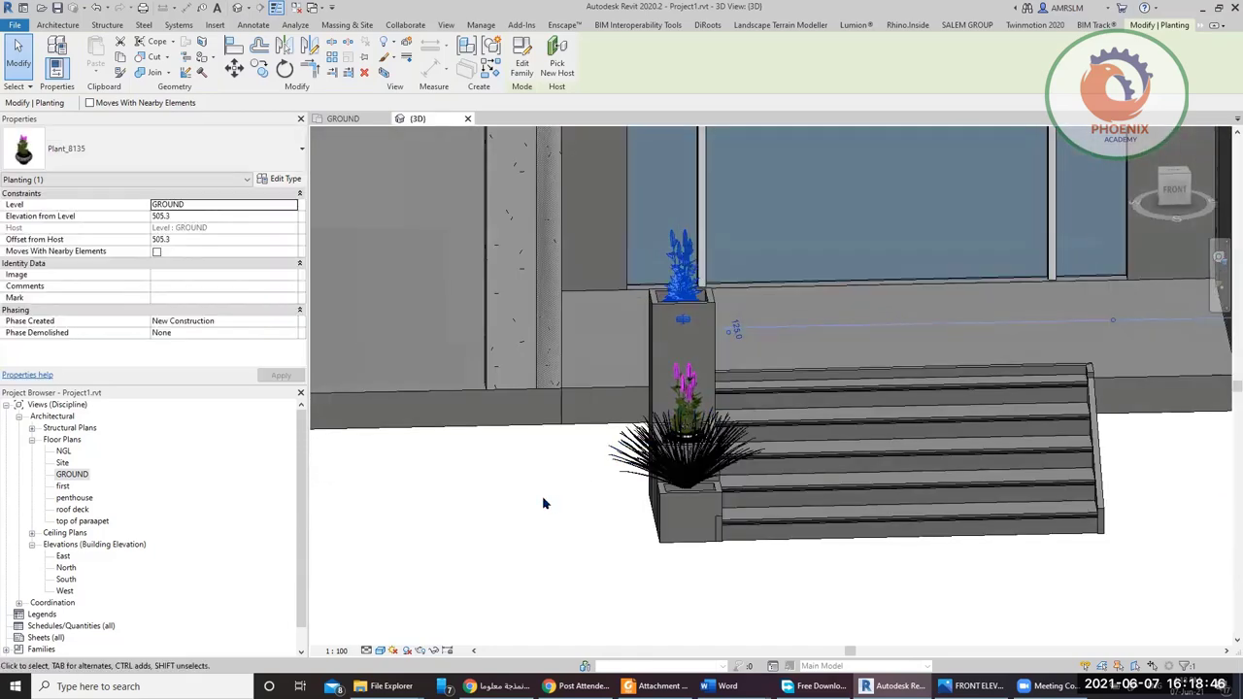
left_click(543, 497)
middle_click_drag(643, 400, 626, 541, "shift")
scroll(674, 242, "up", 3)
left_click(677, 262)
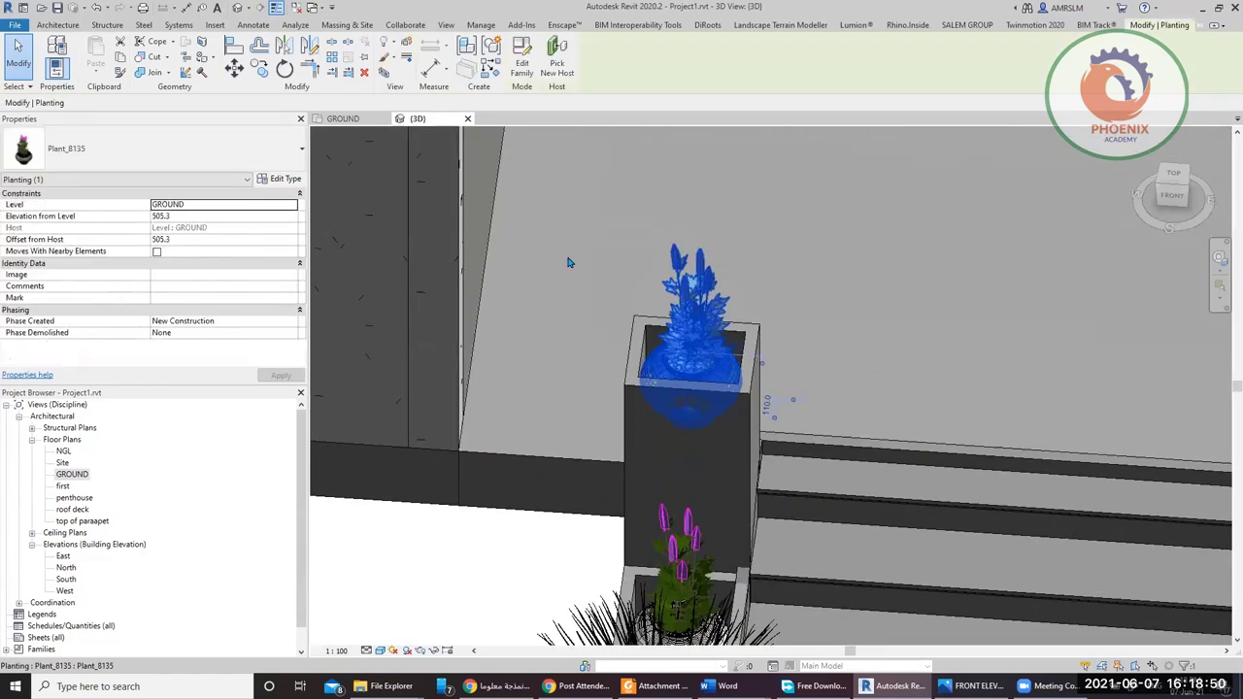
left_click(521, 58)
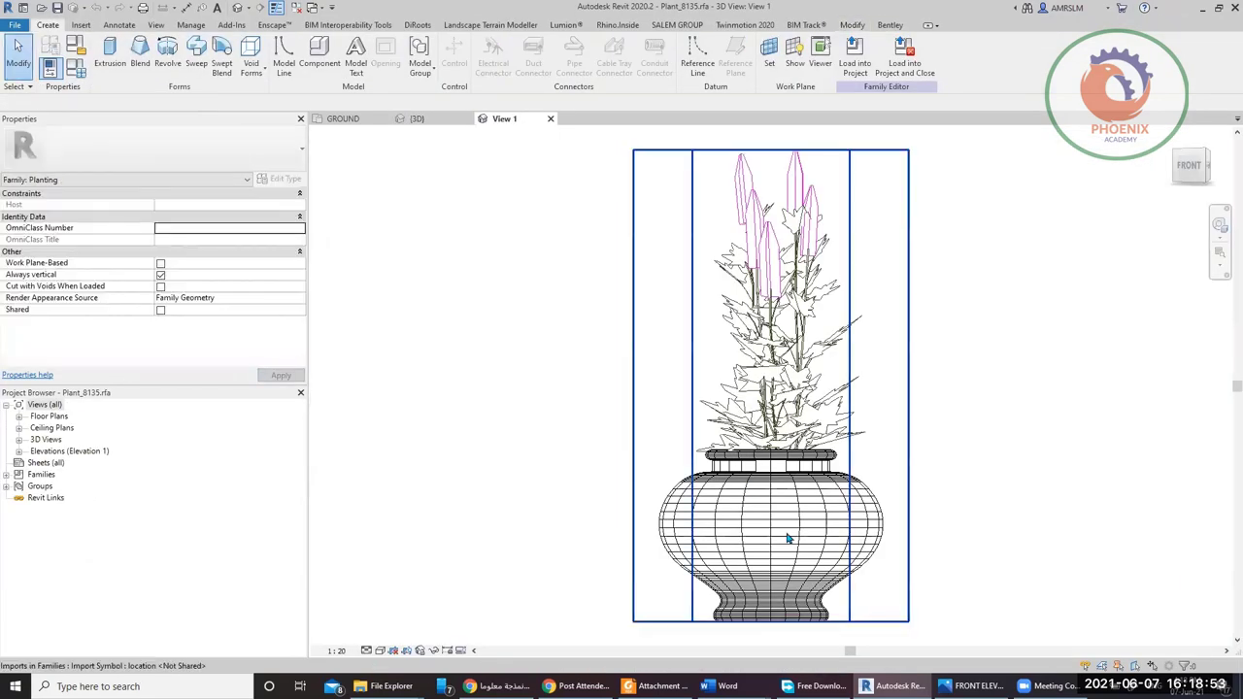
left_click(788, 538)
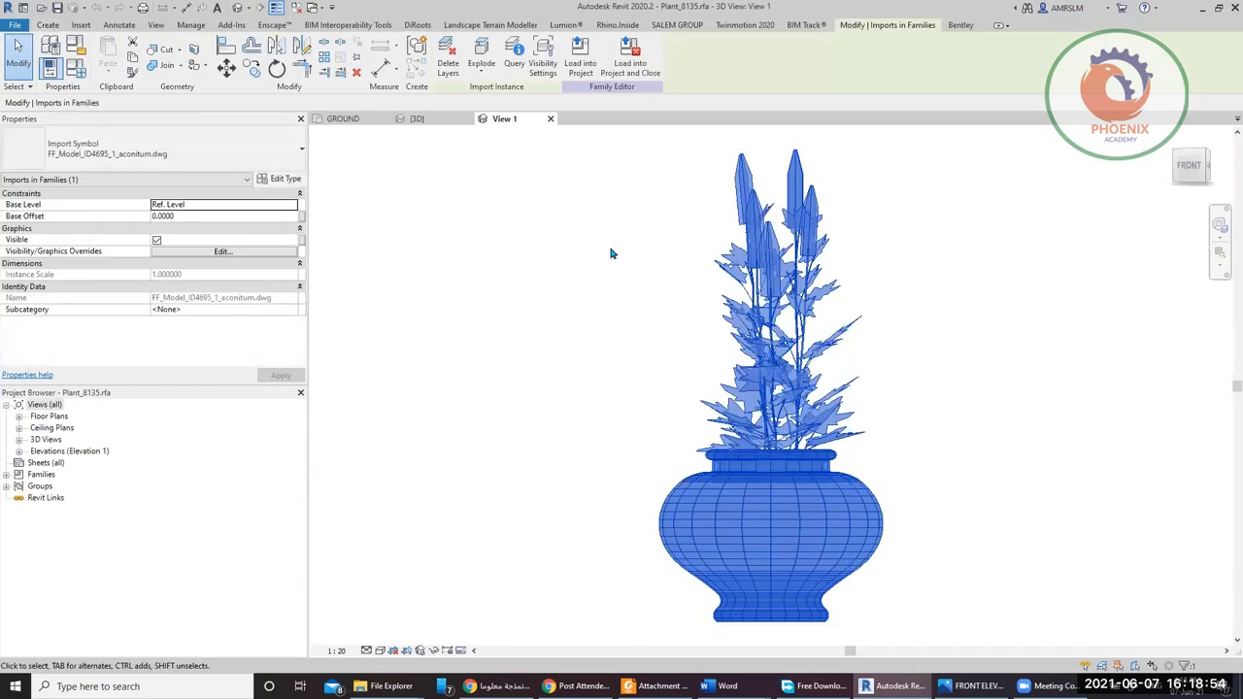
left_click(482, 70)
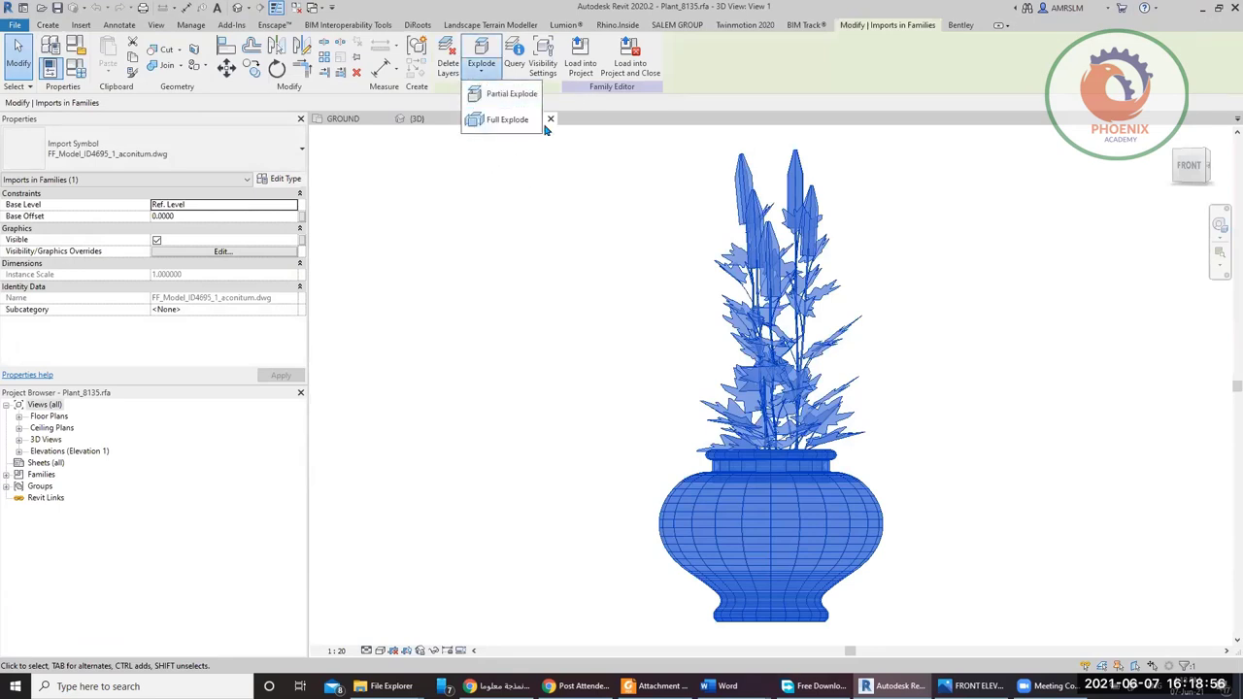
left_click(513, 98)
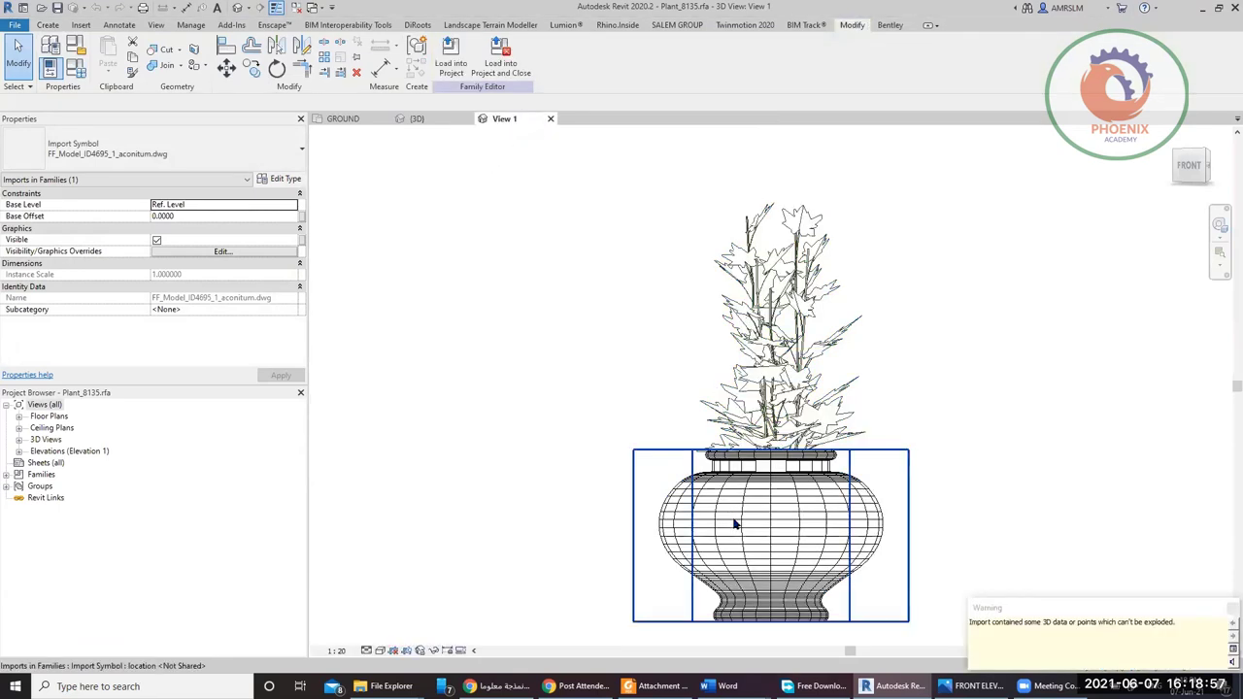
- Delete the pot from the plant family and load it into the project, overwriting the existing version and its parameter values
left_click(799, 524)
key("Delete")
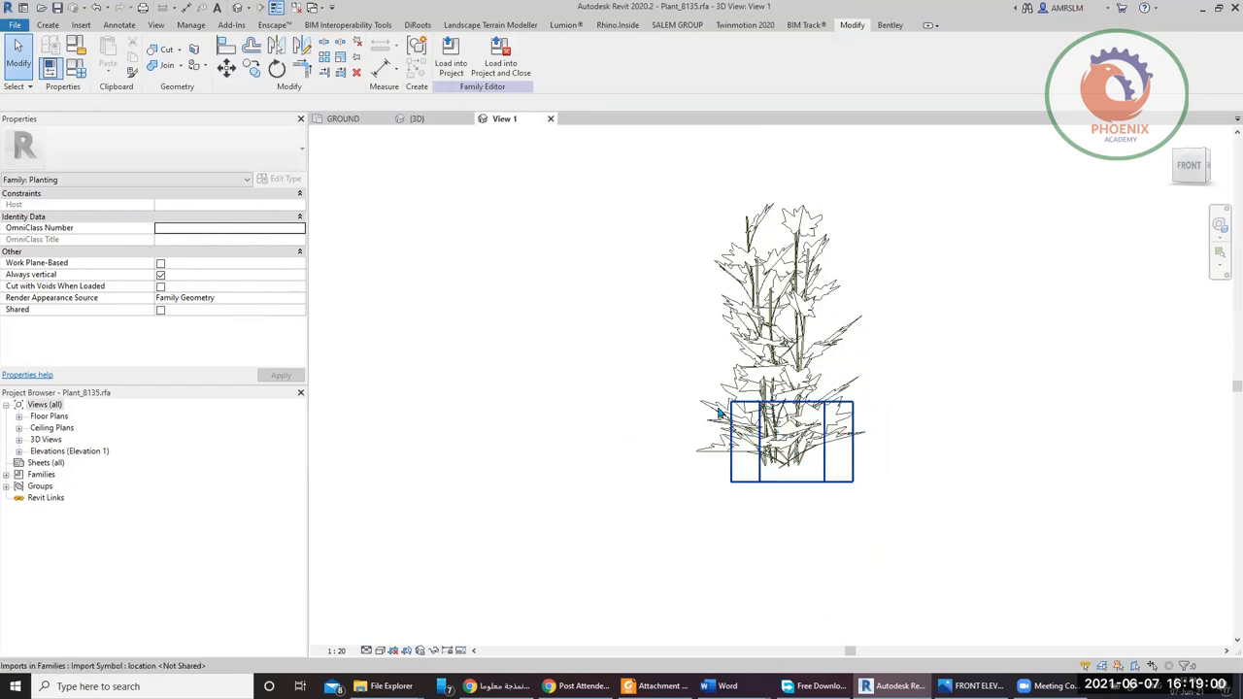
left_click(460, 60)
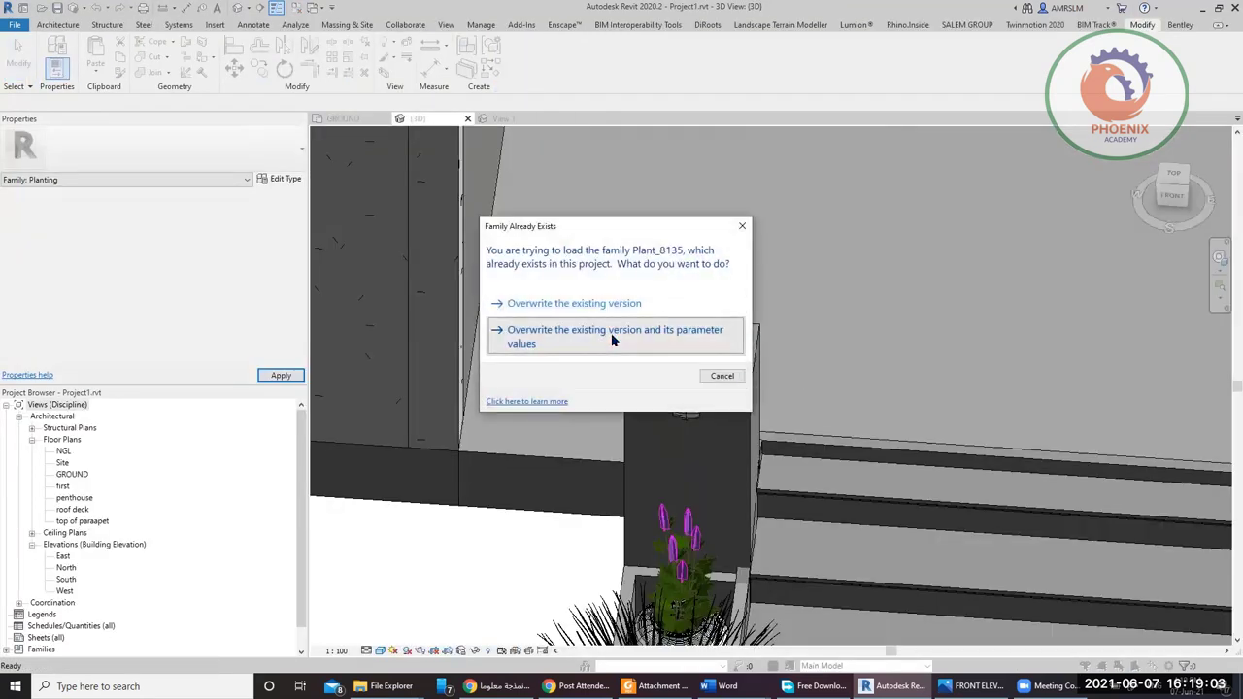
left_click(612, 336)
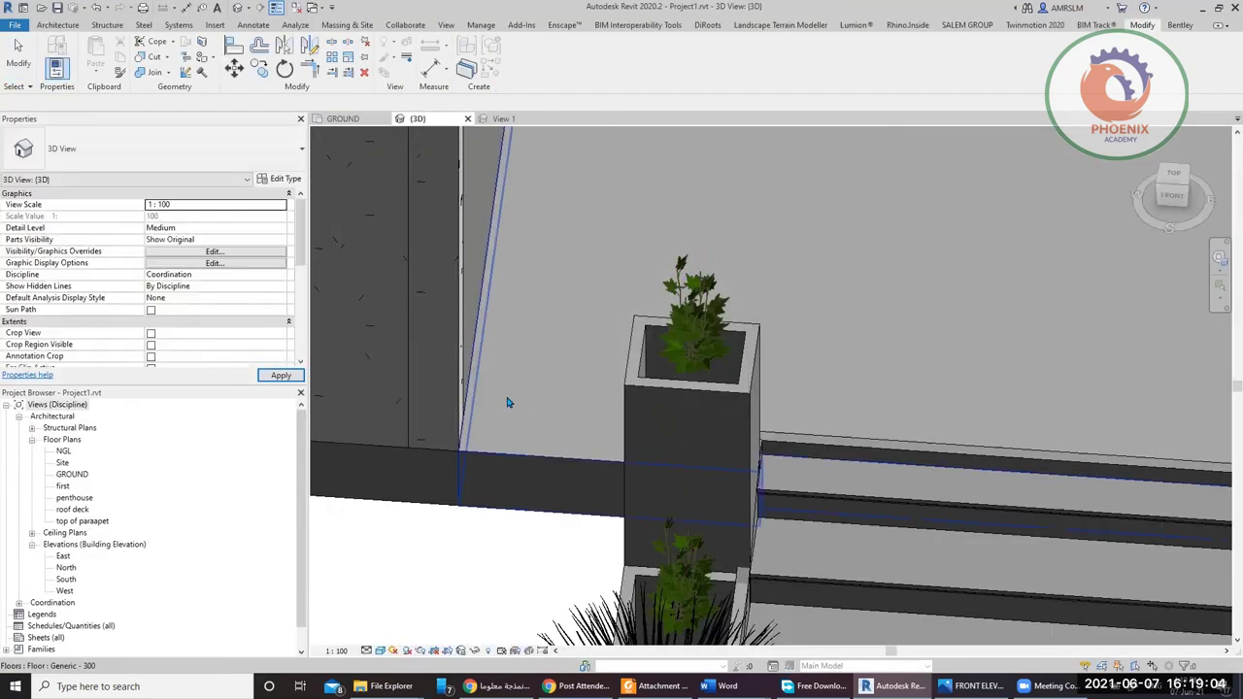
- Select both copied plants in the 3D view and inspect how they sit in the planter boxes from the side and the front
middle_click_drag(594, 273, 683, 297, "shift")
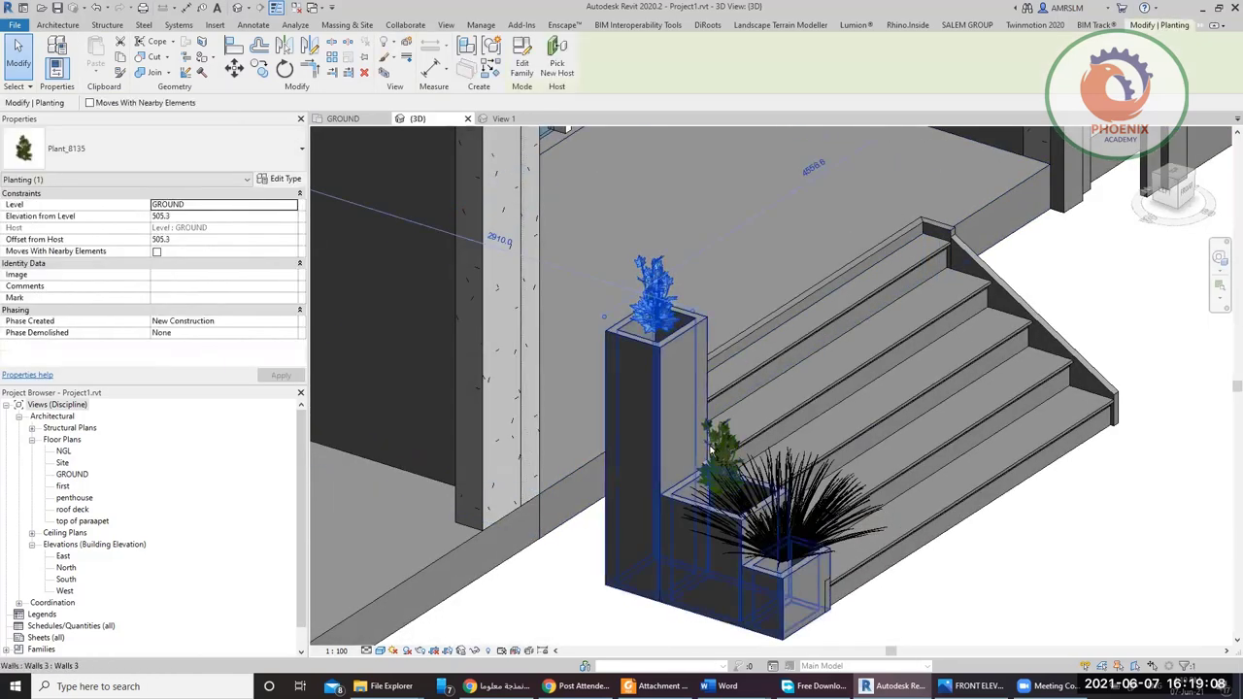
left_click(701, 470, "ctrl")
left_click(721, 462)
key("ctrl+z")
key("ctrl+z")
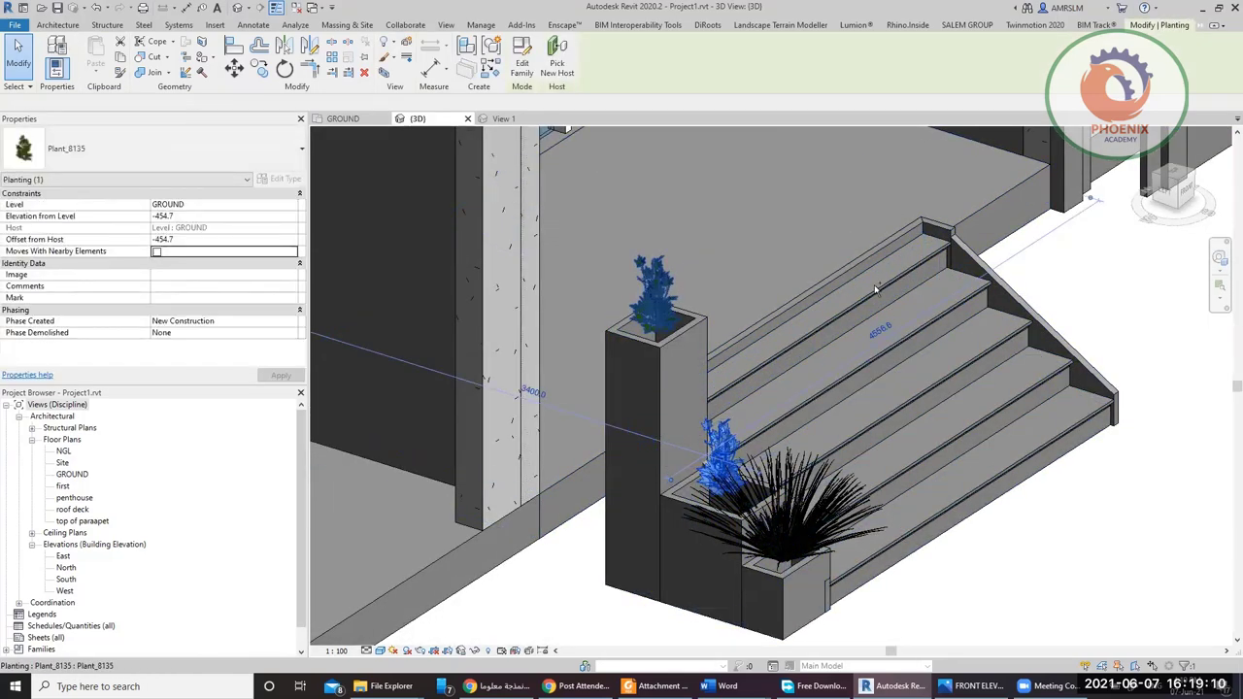
left_click(1163, 191)
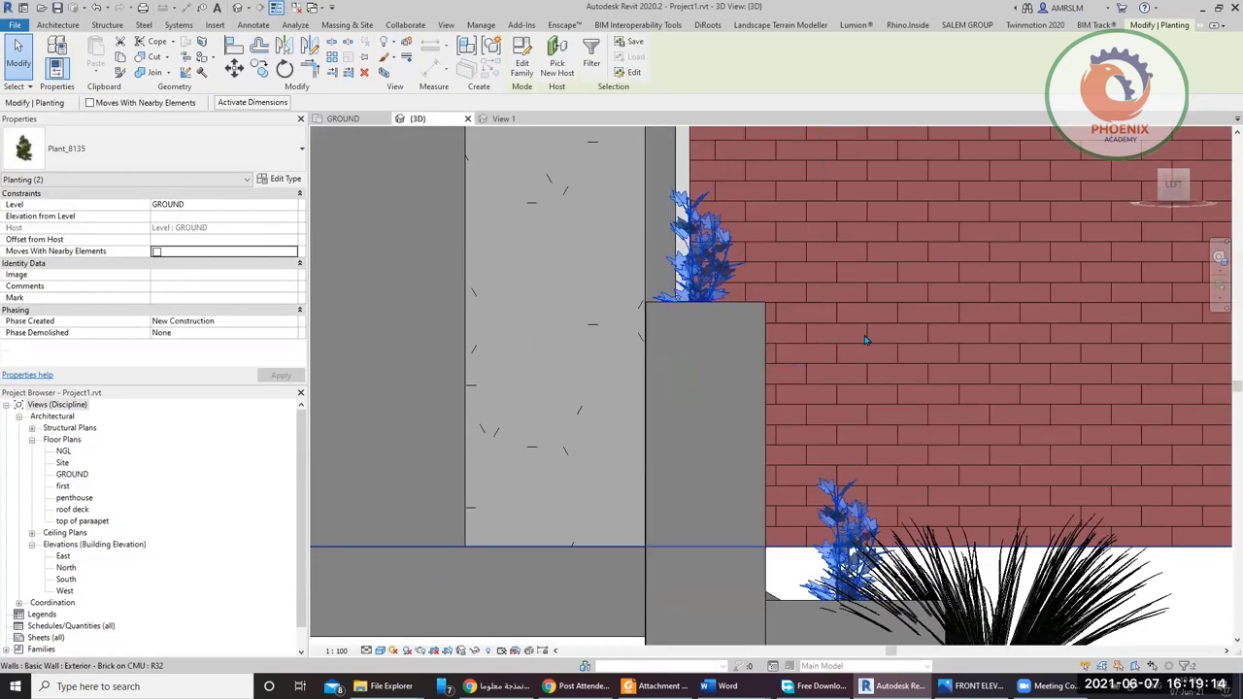
middle_click_drag(865, 339, 715, 464, "shift")
scroll(670, 209, "down", 3)
scroll(664, 192, "down", 2)
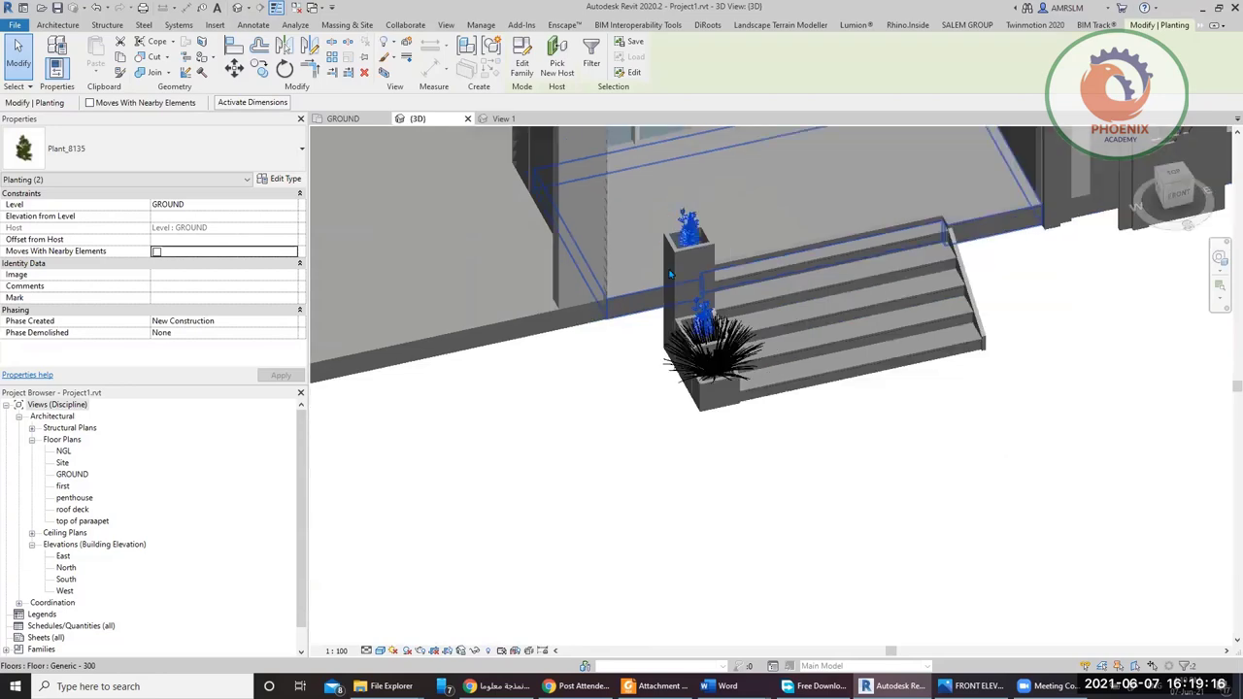
left_click(830, 453)
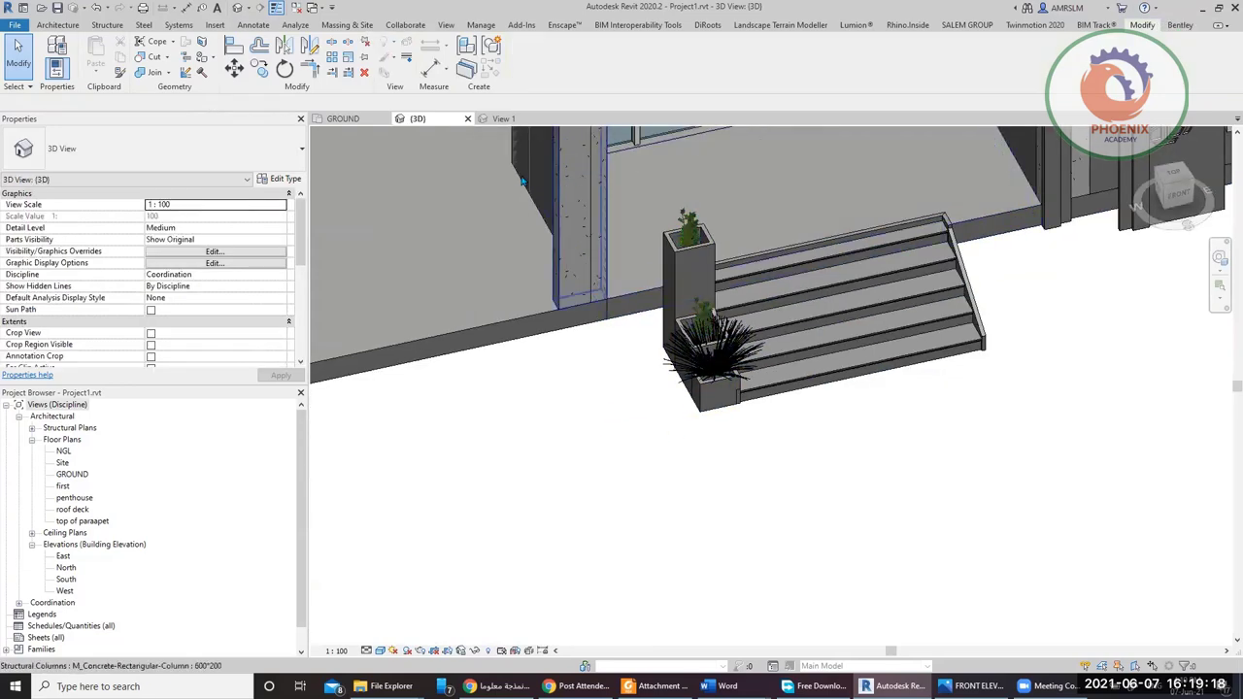
- Return to the GROUND plan, review the front elevation render in Photos around the entrance, and move on to the garden render
left_click(340, 119)
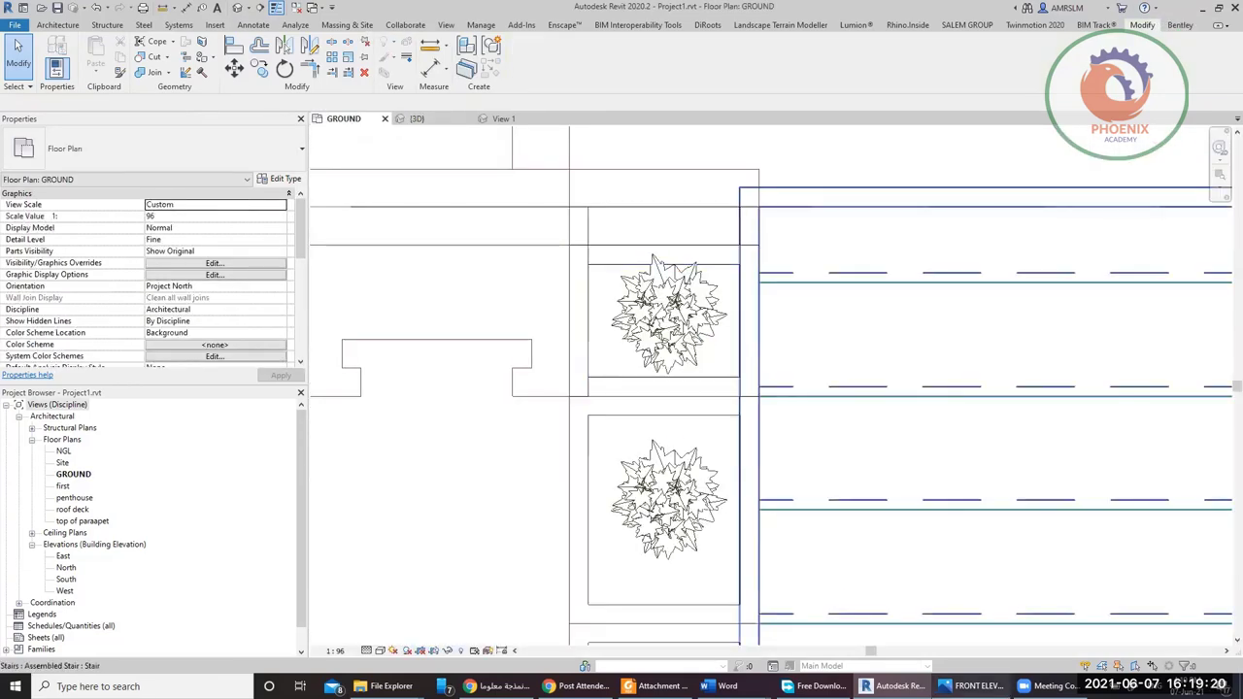
left_click(973, 686)
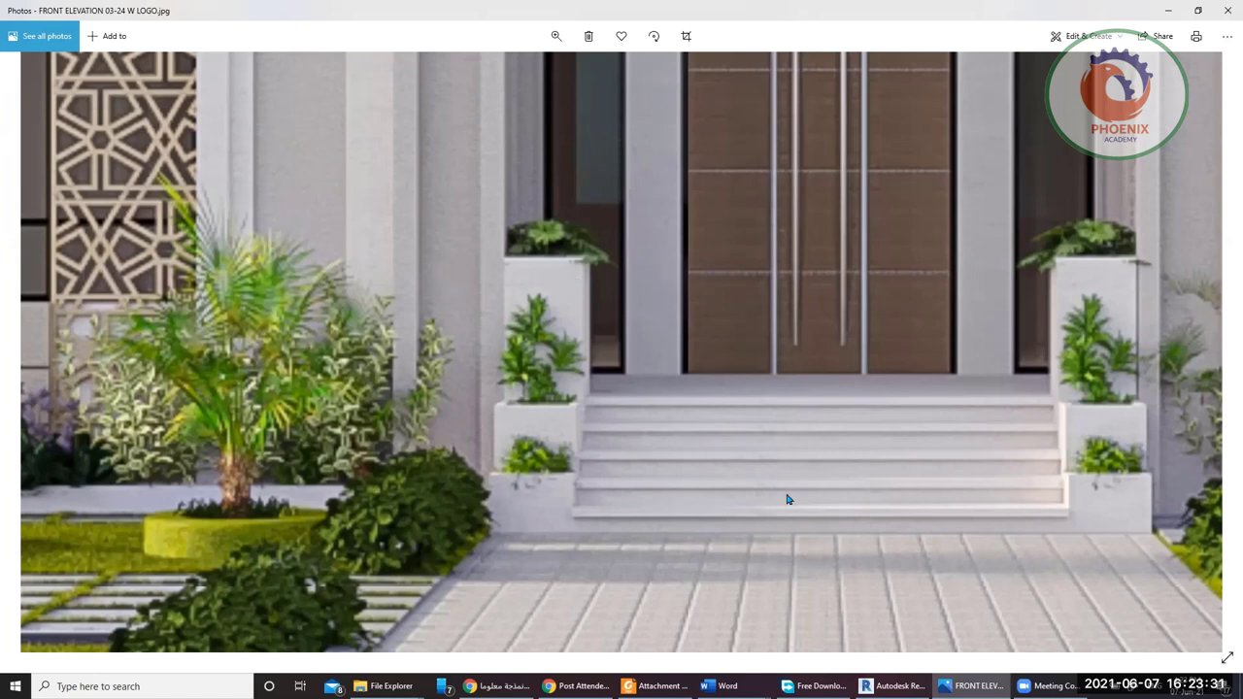
left_click_drag(816, 544, 573, 371)
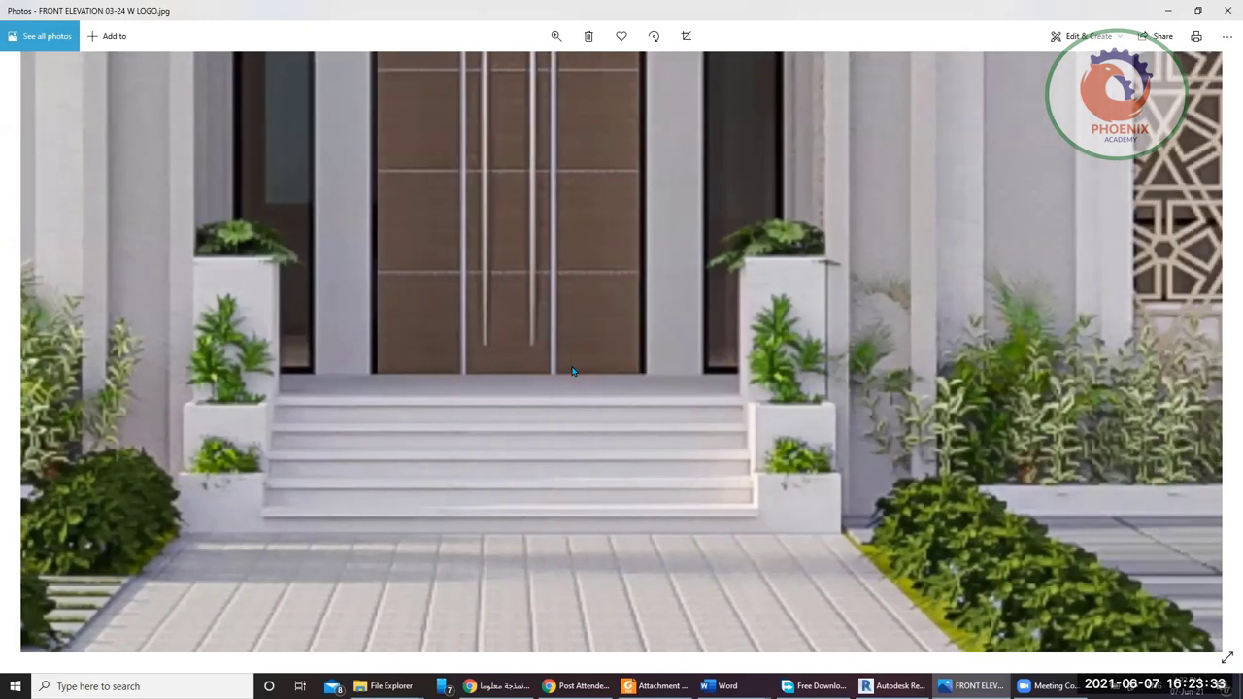
scroll(571, 374, "down", 5)
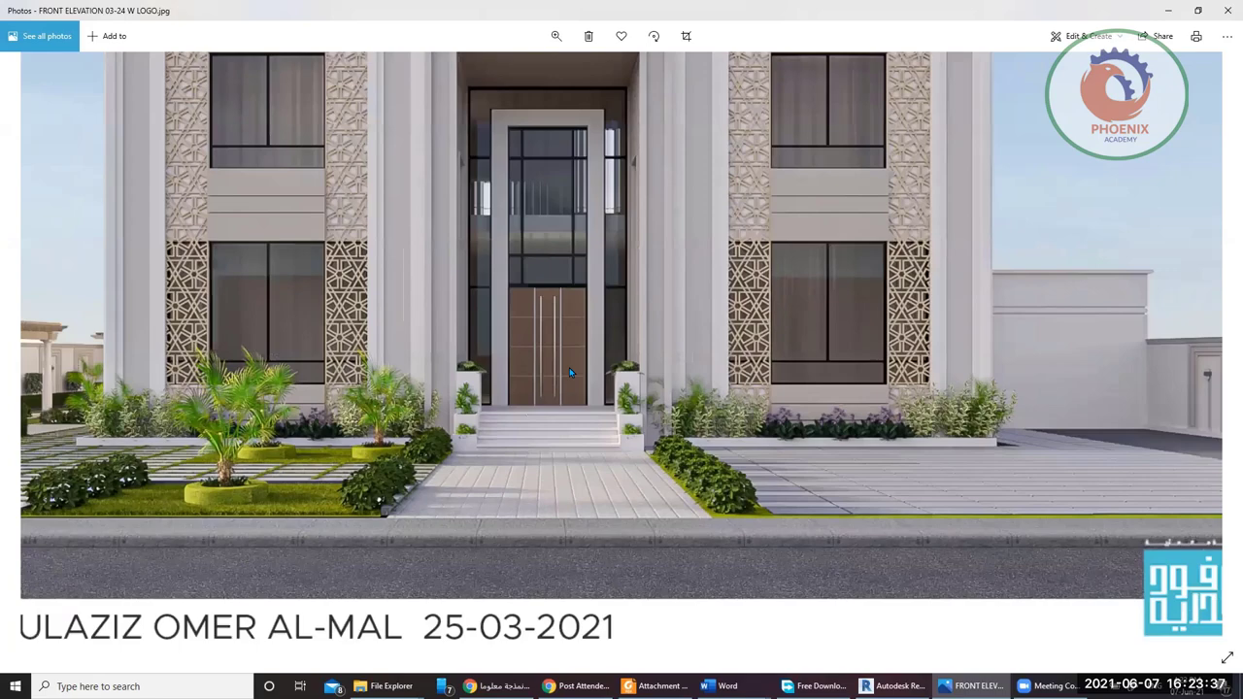
left_click_drag(685, 373, 572, 374)
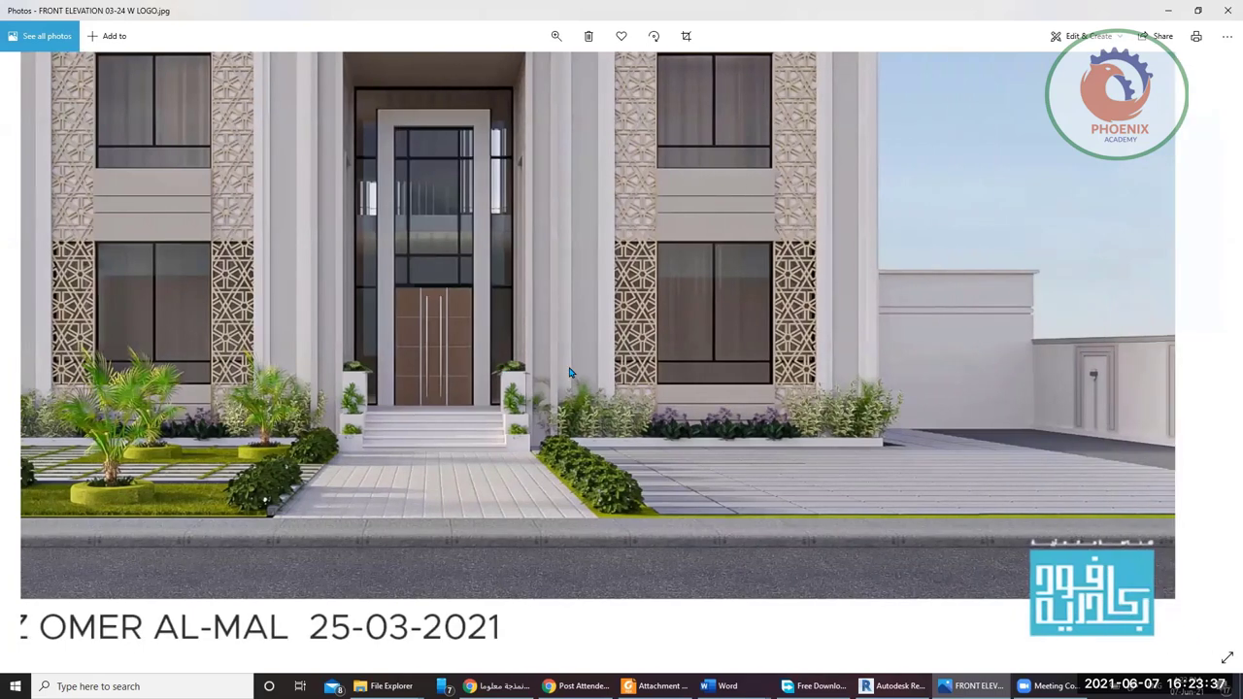
scroll(573, 377, "down", 3)
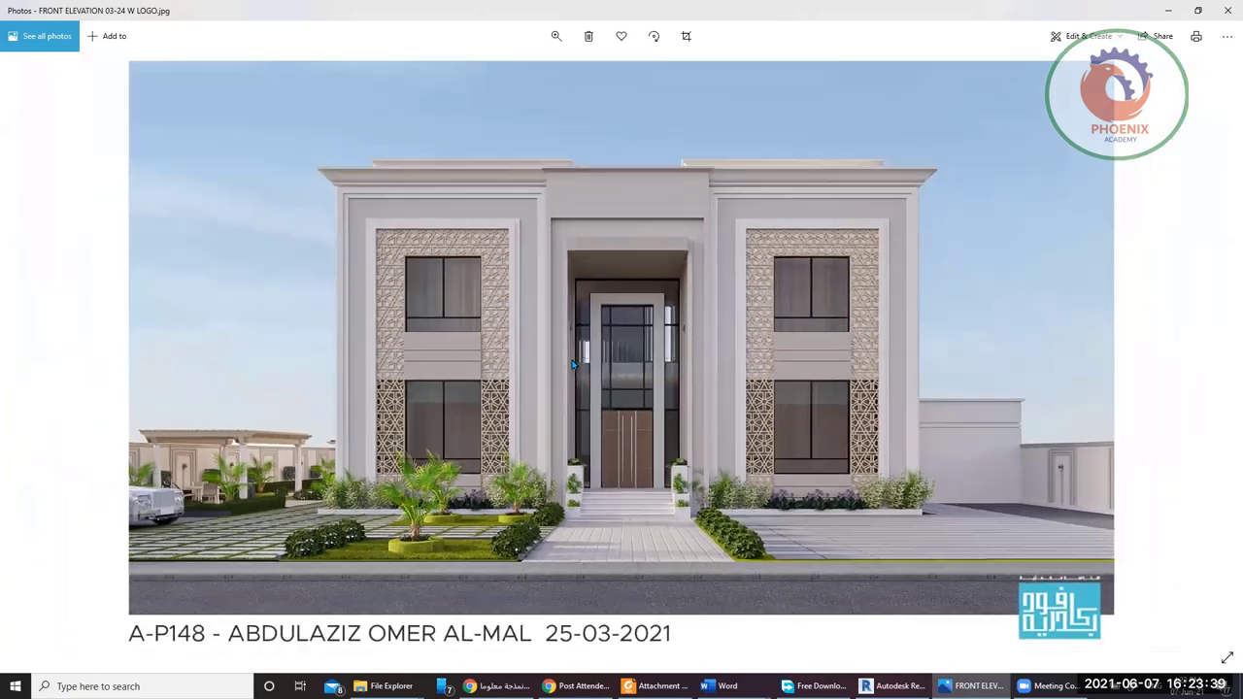
key("Right")
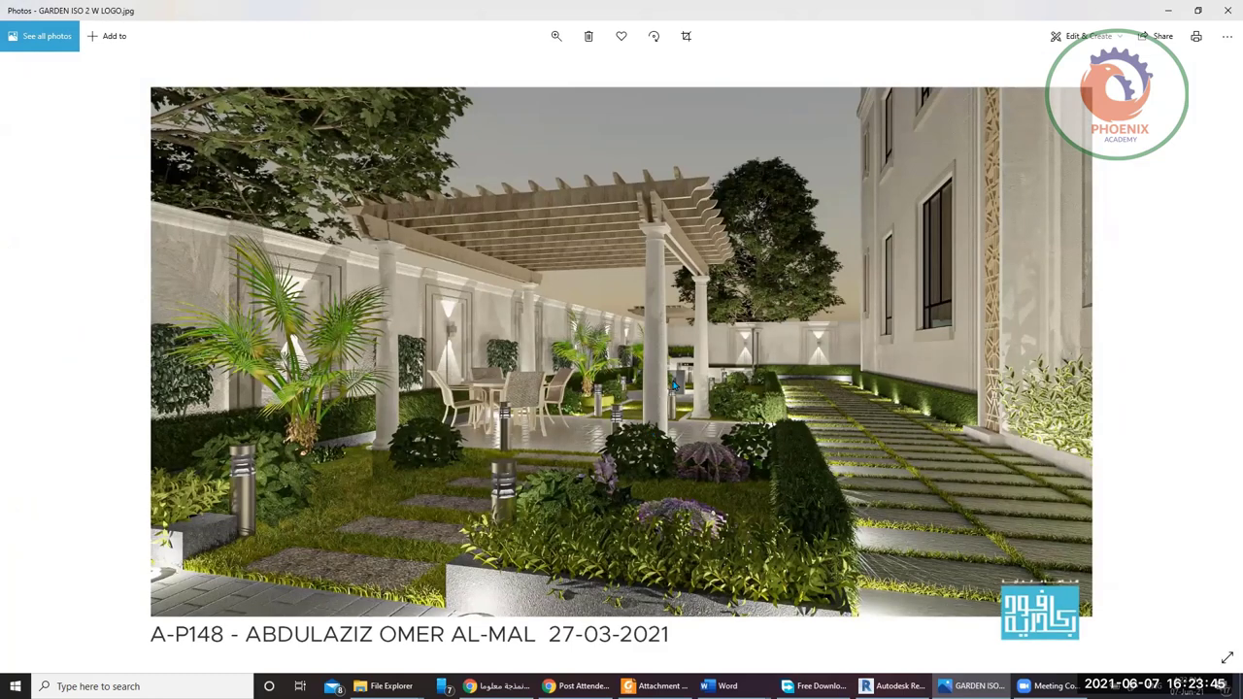
- Open the Corinthium Column.rfa family from the Revit family folder and upgrade it to Revit 2020
mouse_move(406, 687)
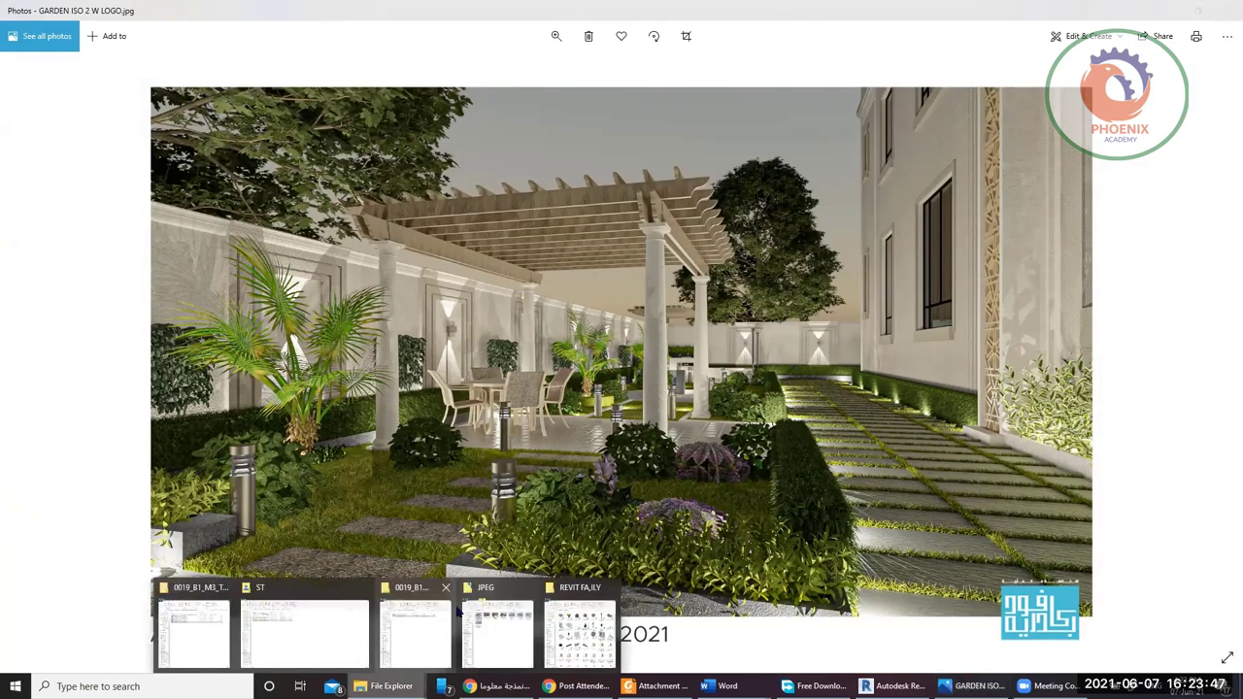
left_click(577, 633)
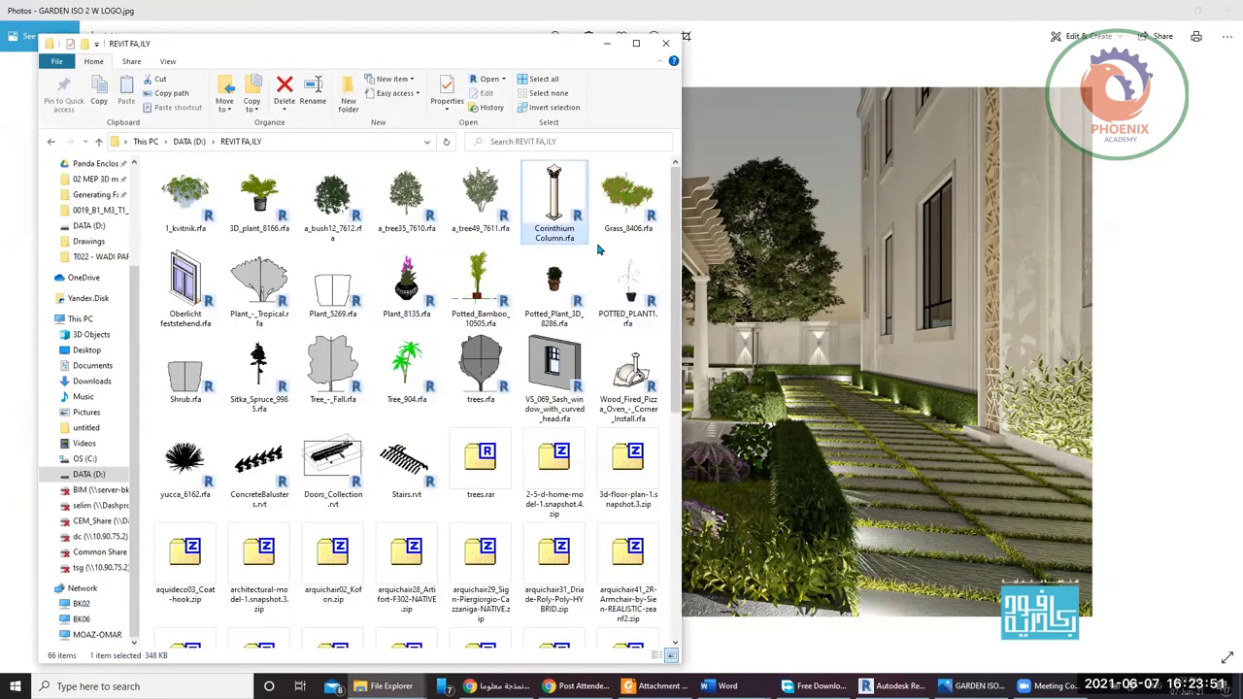
key("alt+Tab")
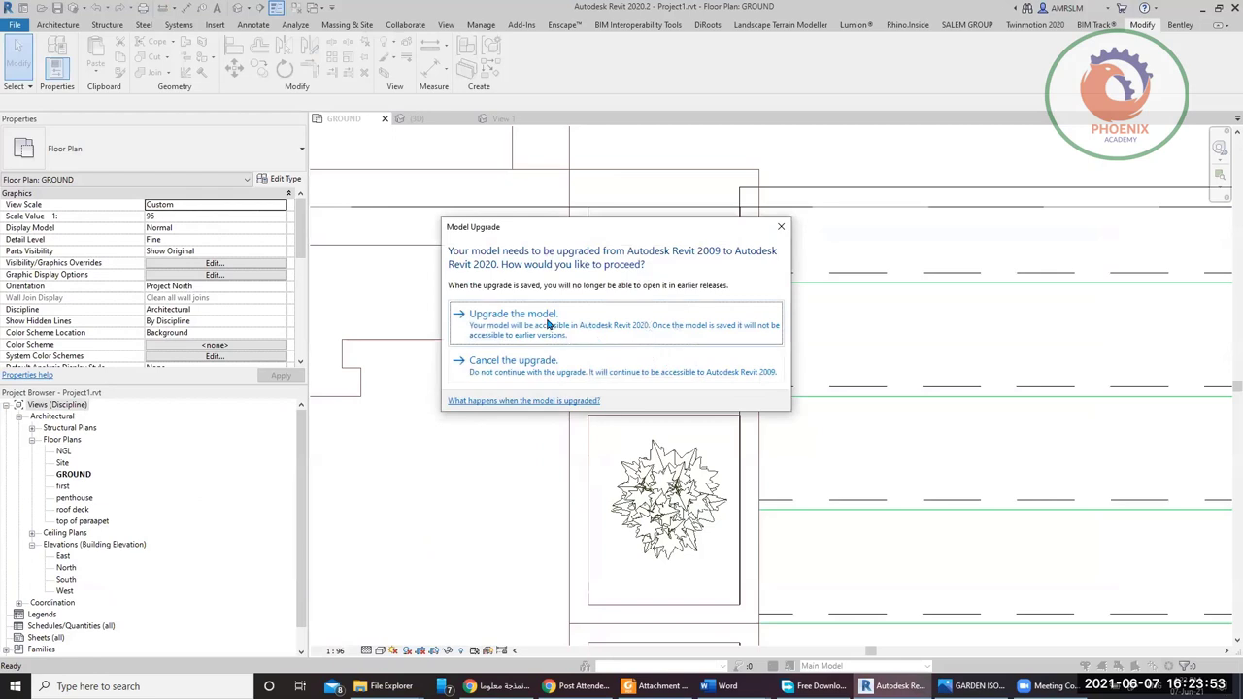
left_click(548, 321)
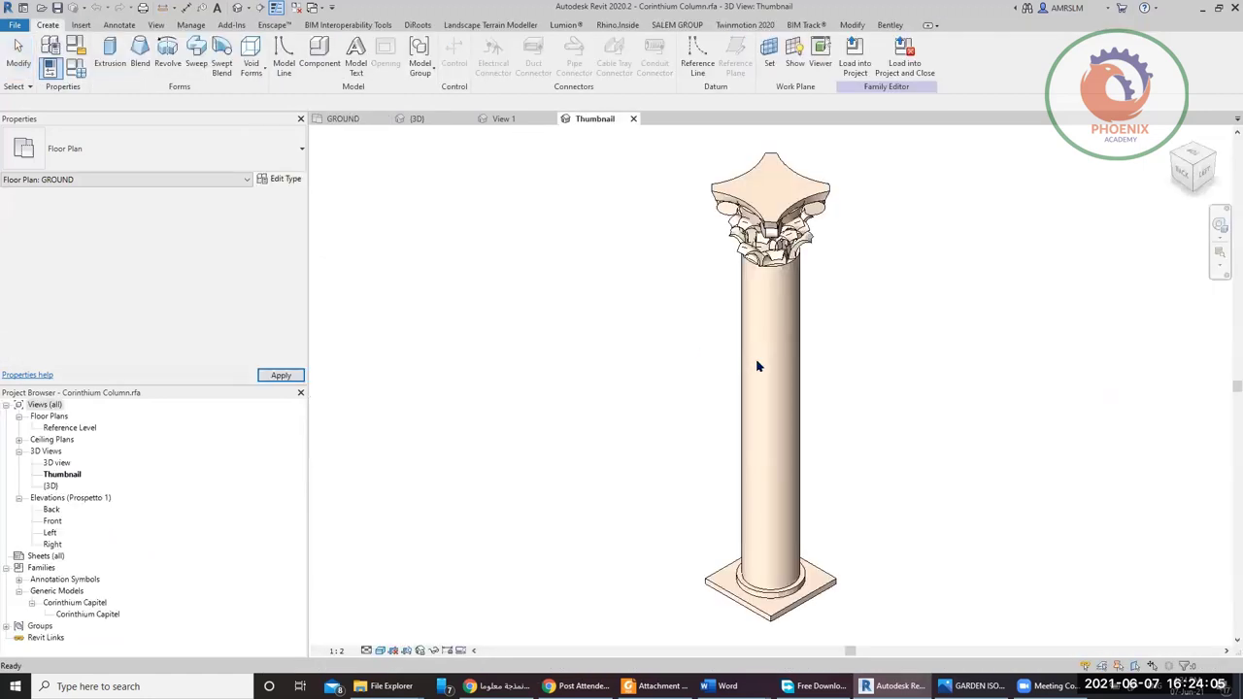
- Examine the column family's ornamental capital up close, close the family and return to the GROUND plan
left_click(763, 225)
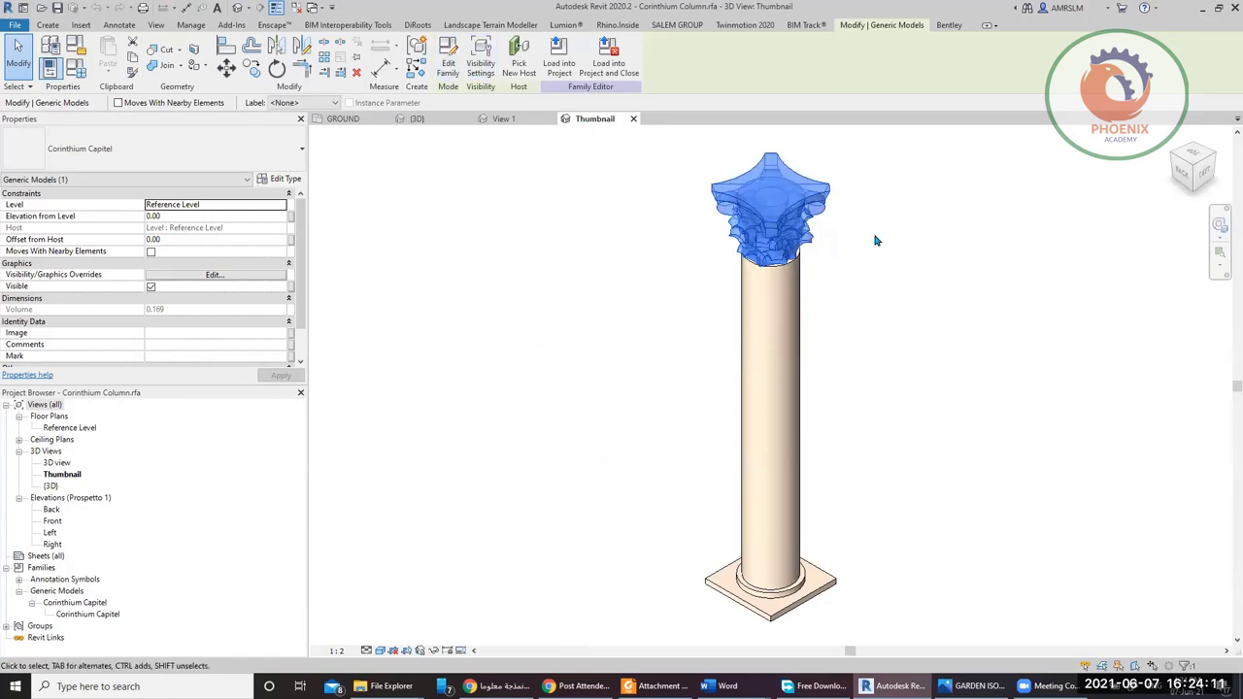
scroll(838, 239, "up", 5)
scroll(639, 180, "up", 2)
left_click(691, 259)
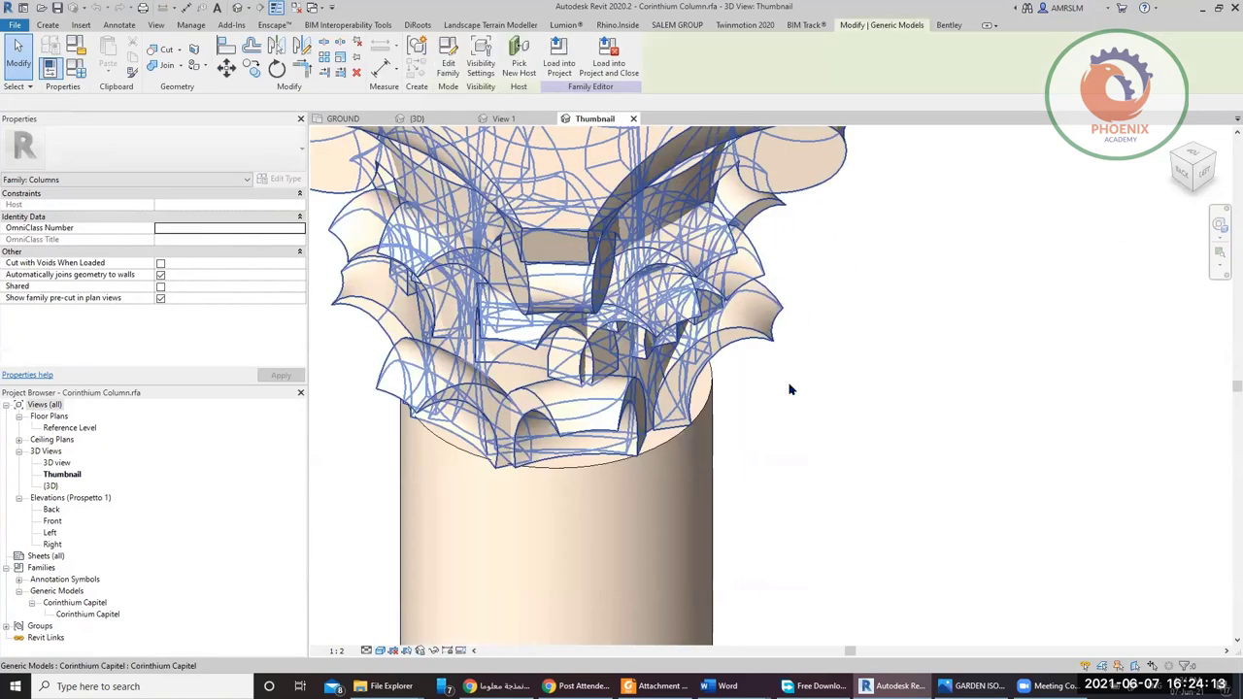
middle_click_drag(791, 386, 629, 298, "shift")
left_click(877, 344)
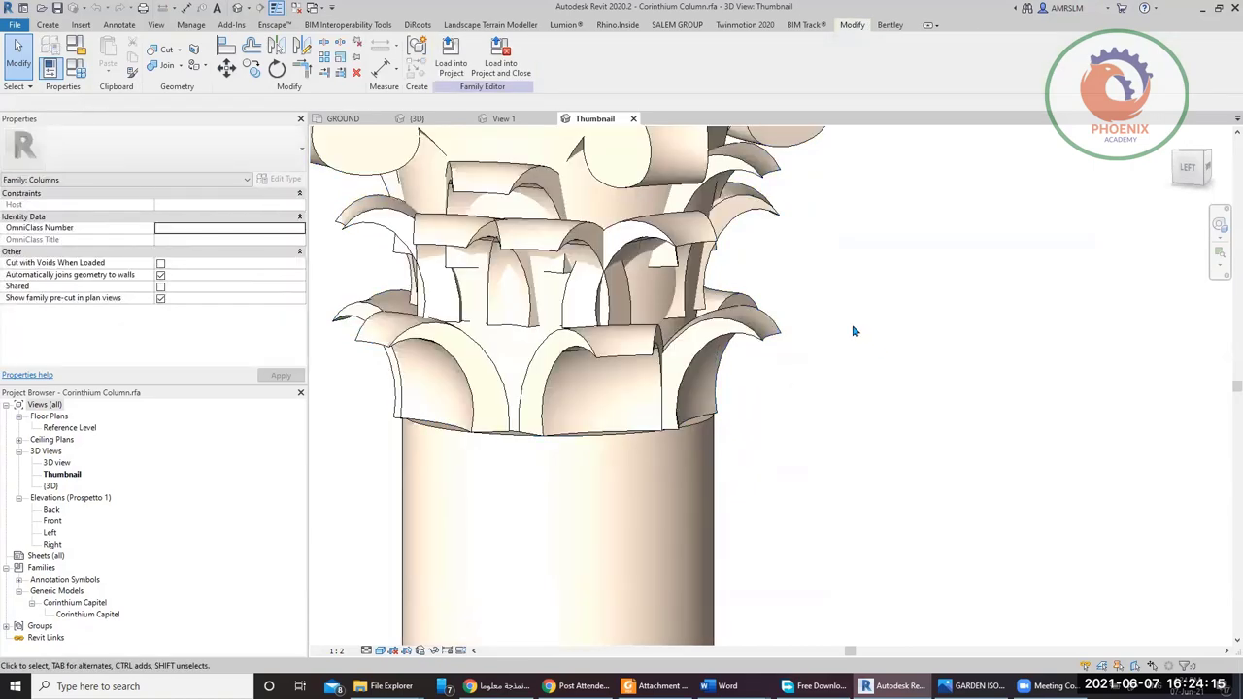
scroll(850, 333, "down", 5)
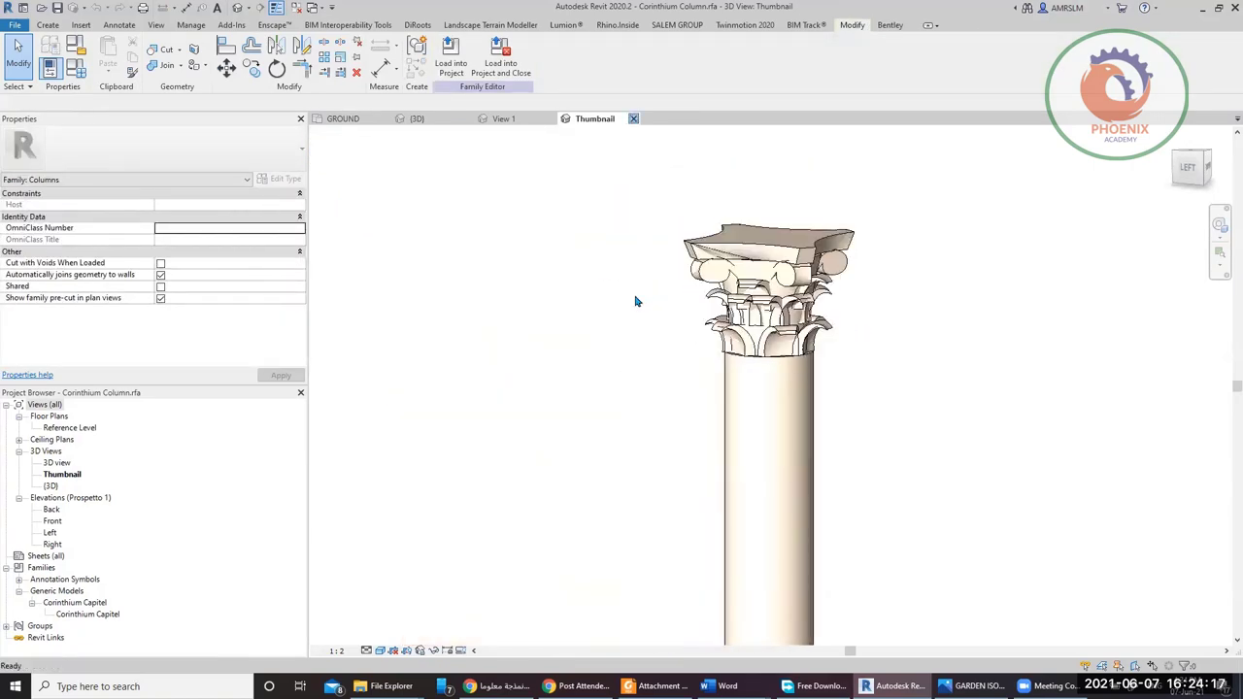
left_click(348, 120)
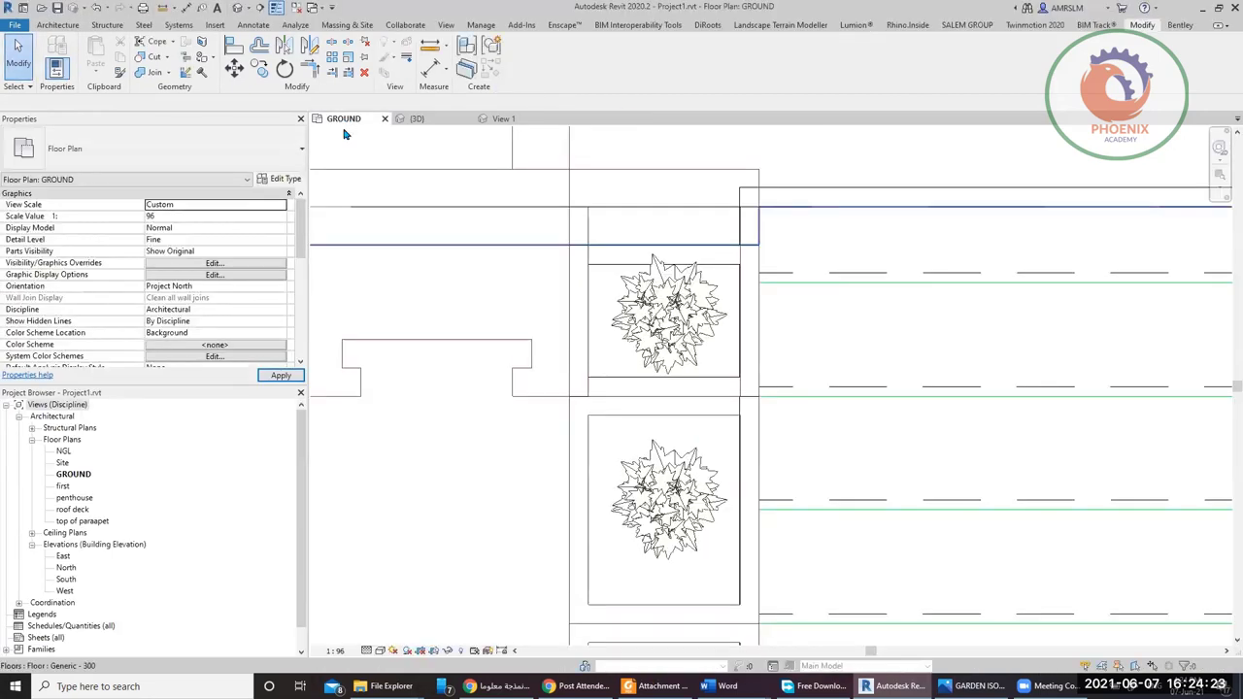
- Frame the open area in front of the facade in the plan and study the pergola columns' bases in the garden render
scroll(677, 332, "down", 6)
middle_click_drag(637, 433, 835, 335)
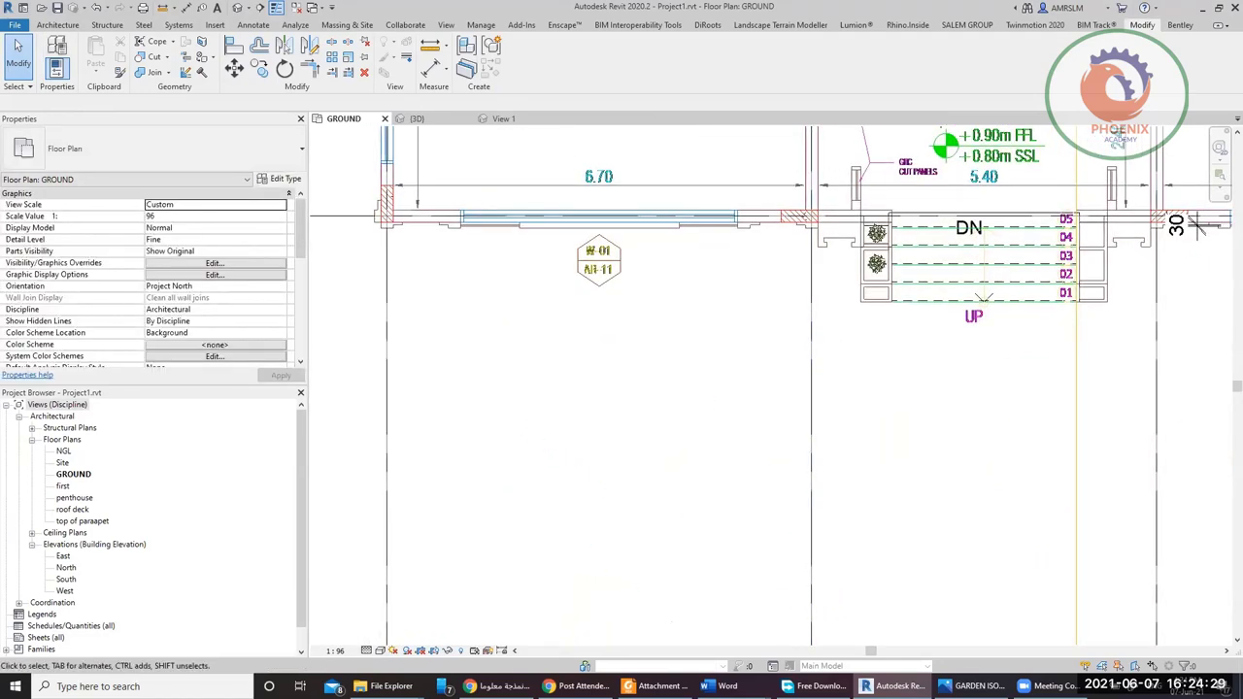
key("alt+Tab")
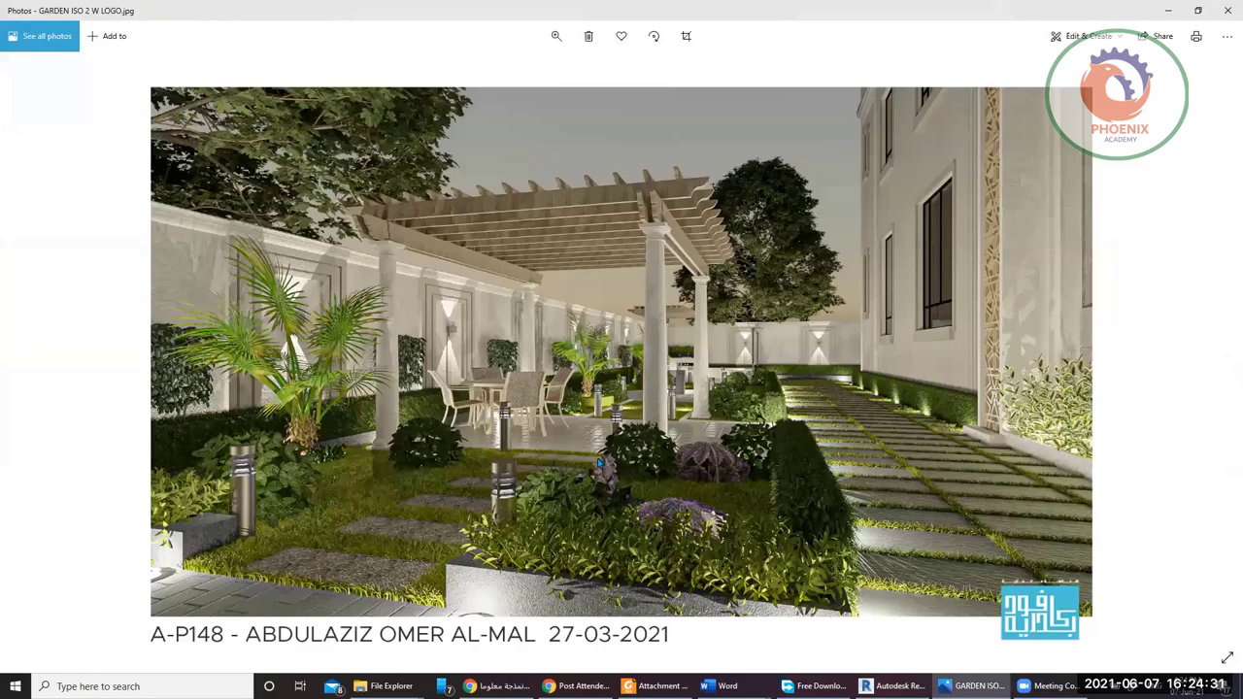
scroll(660, 427, "up", 3)
scroll(705, 351, "up", 4)
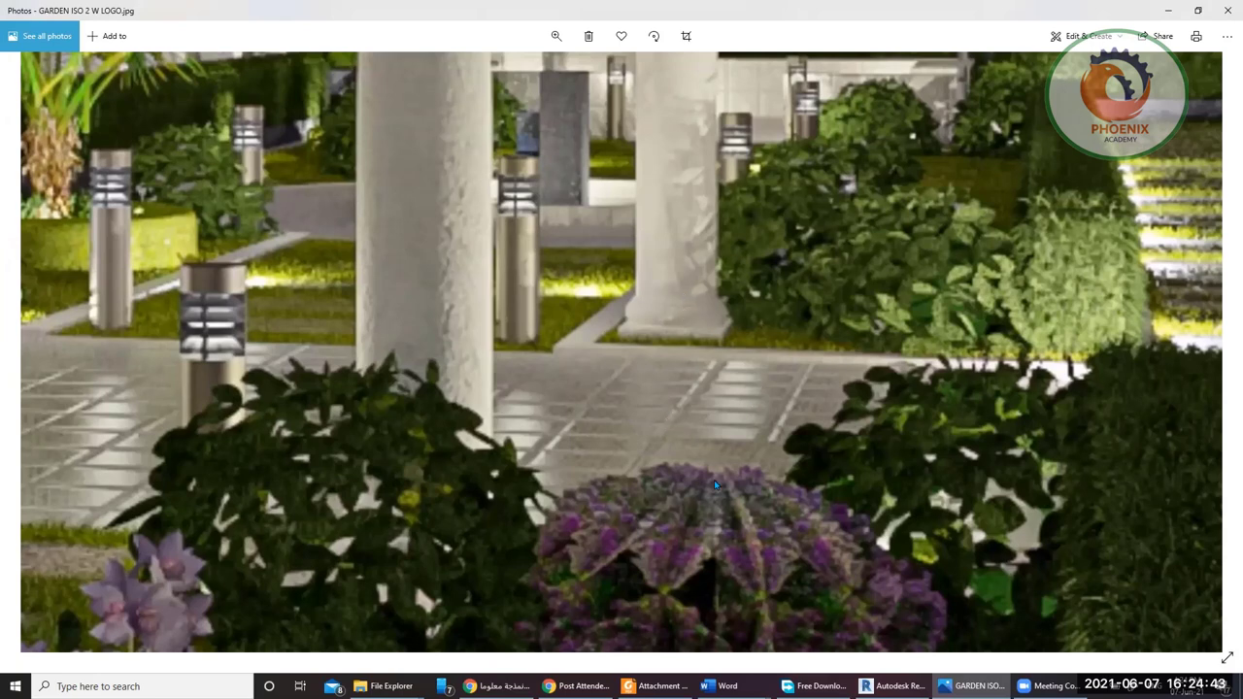
key("alt+Tab")
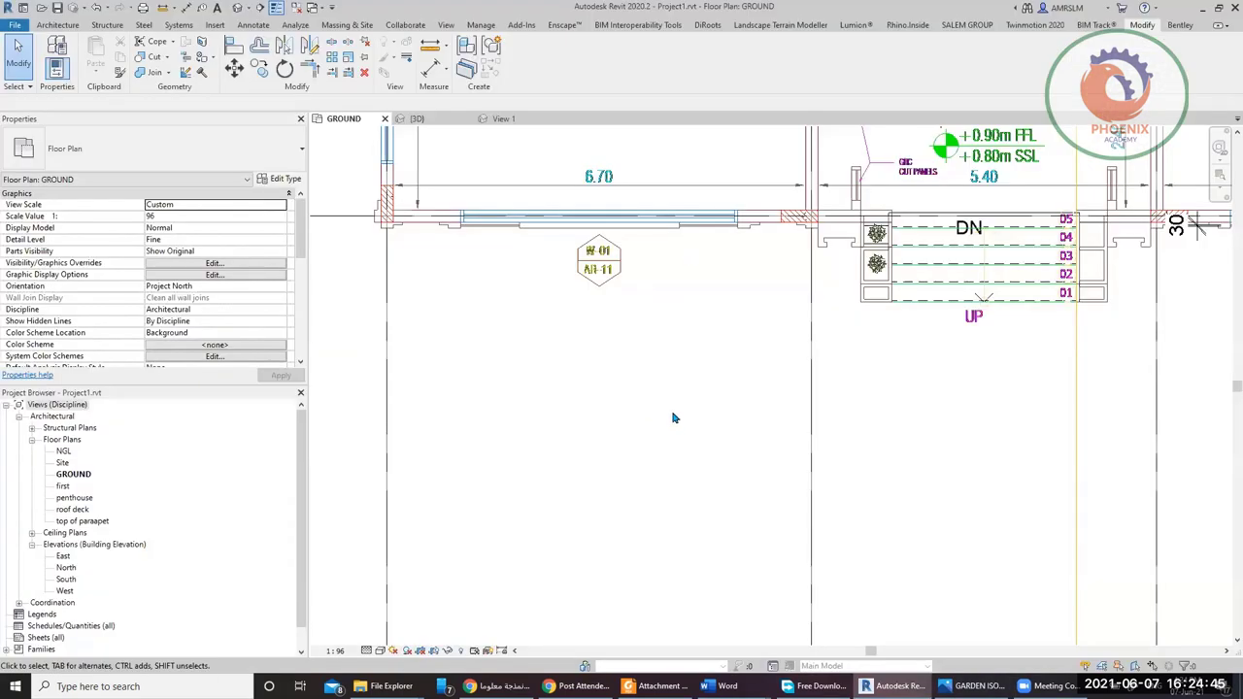
- Create a new in-place model component in the Columns category, accepting the default name
left_click(64, 25)
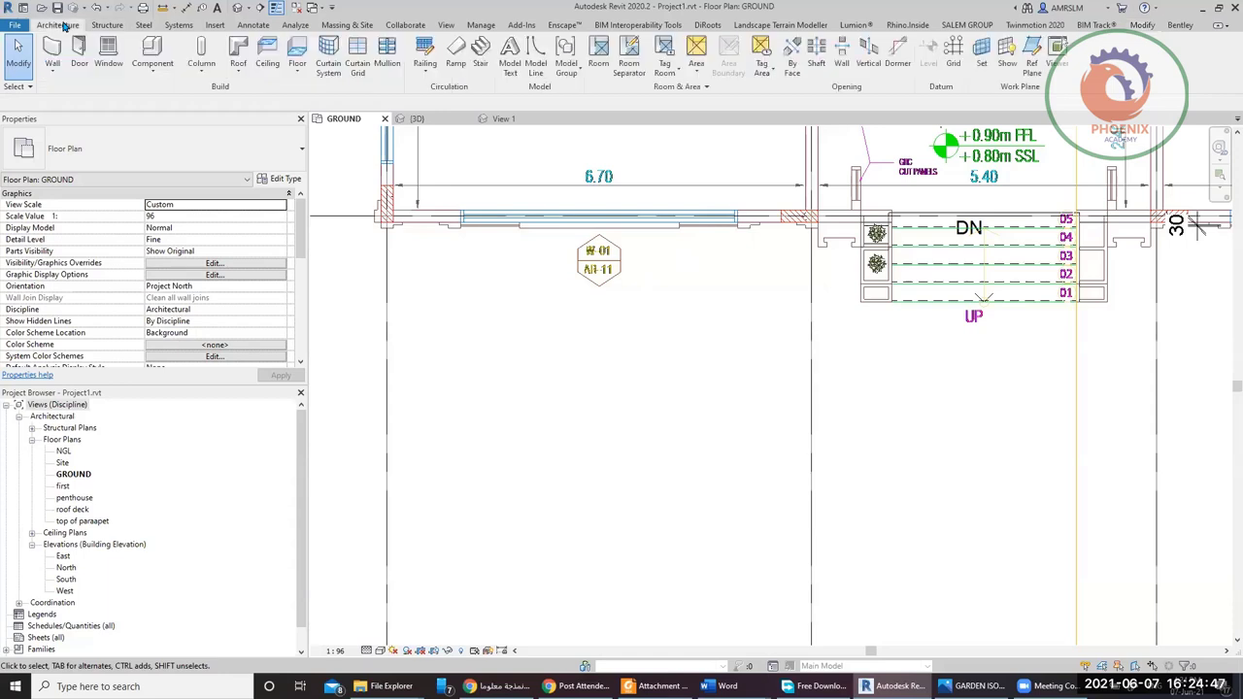
left_click(152, 68)
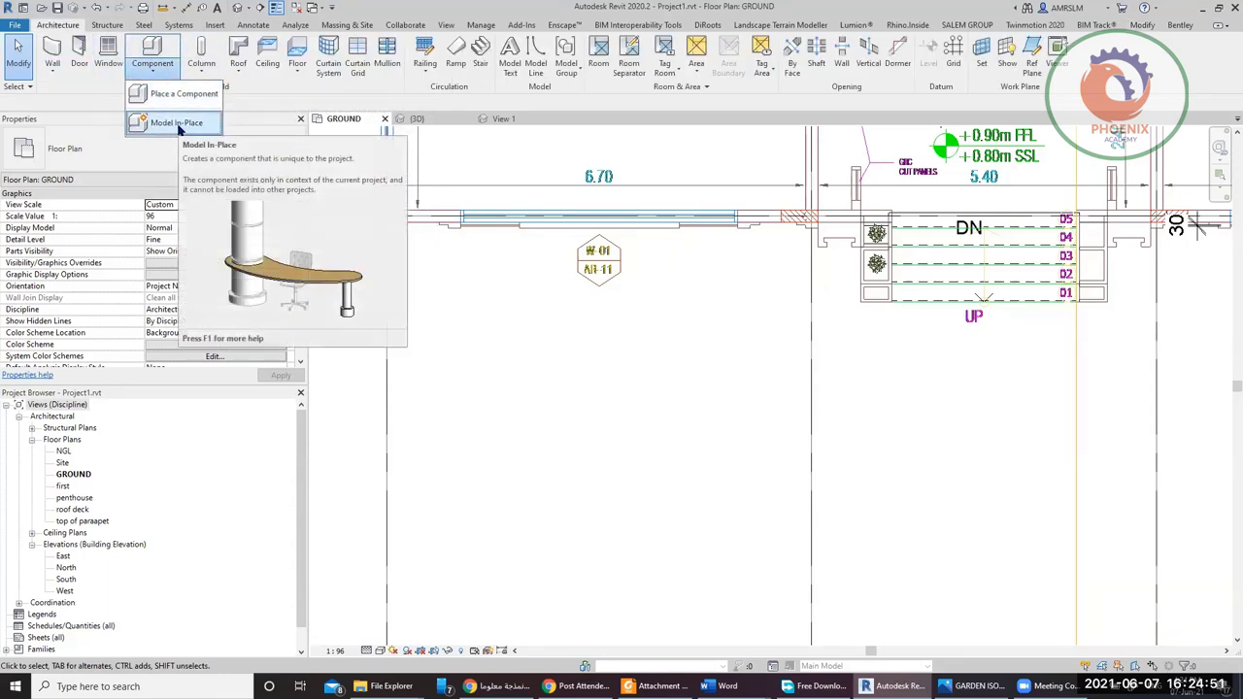
left_click(180, 123)
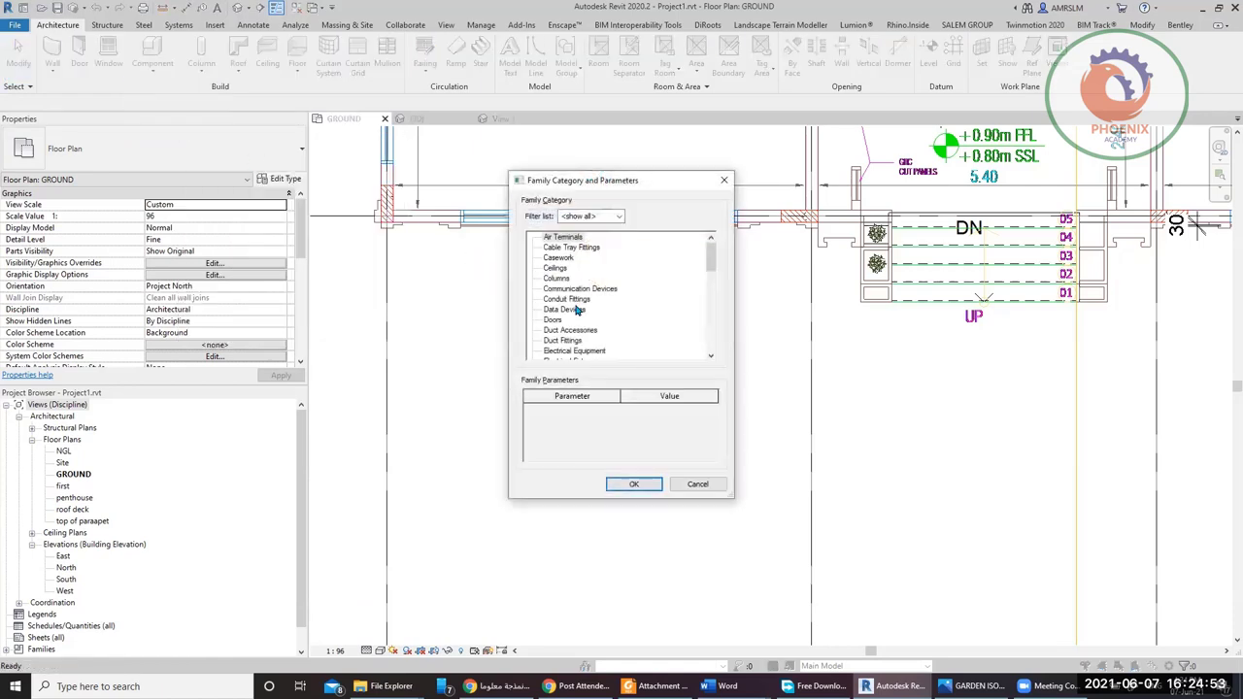
left_click(561, 280)
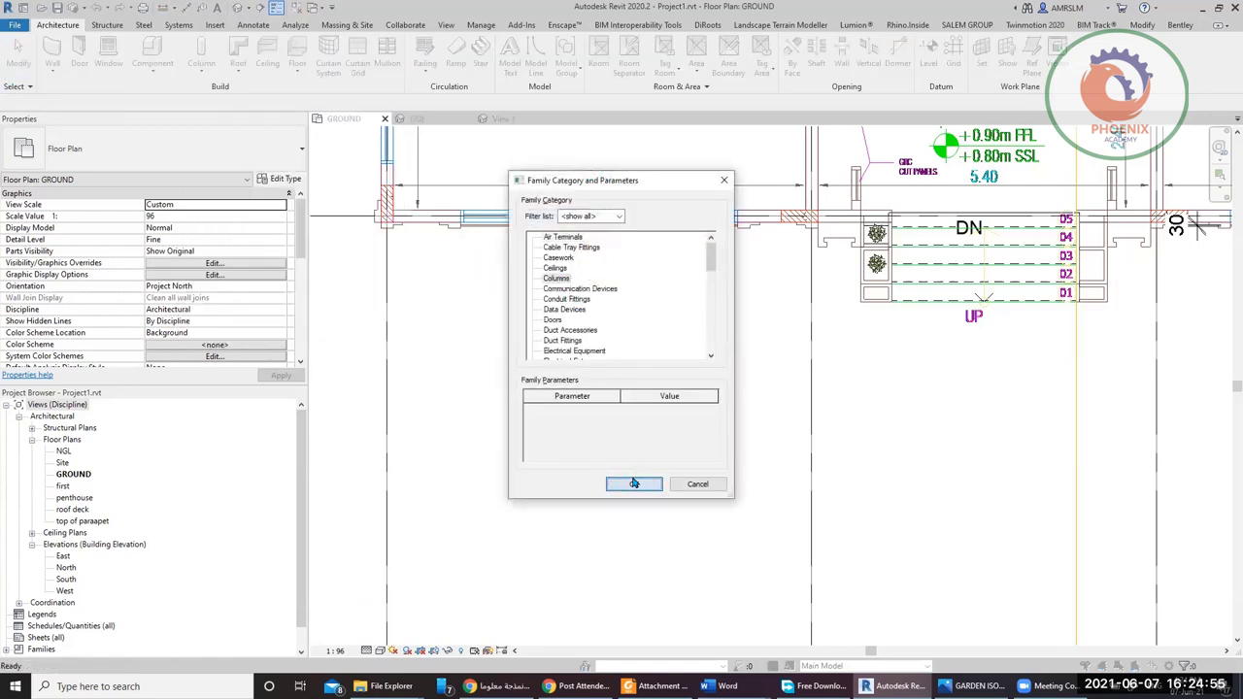
left_click(633, 484)
left_click(392, 300)
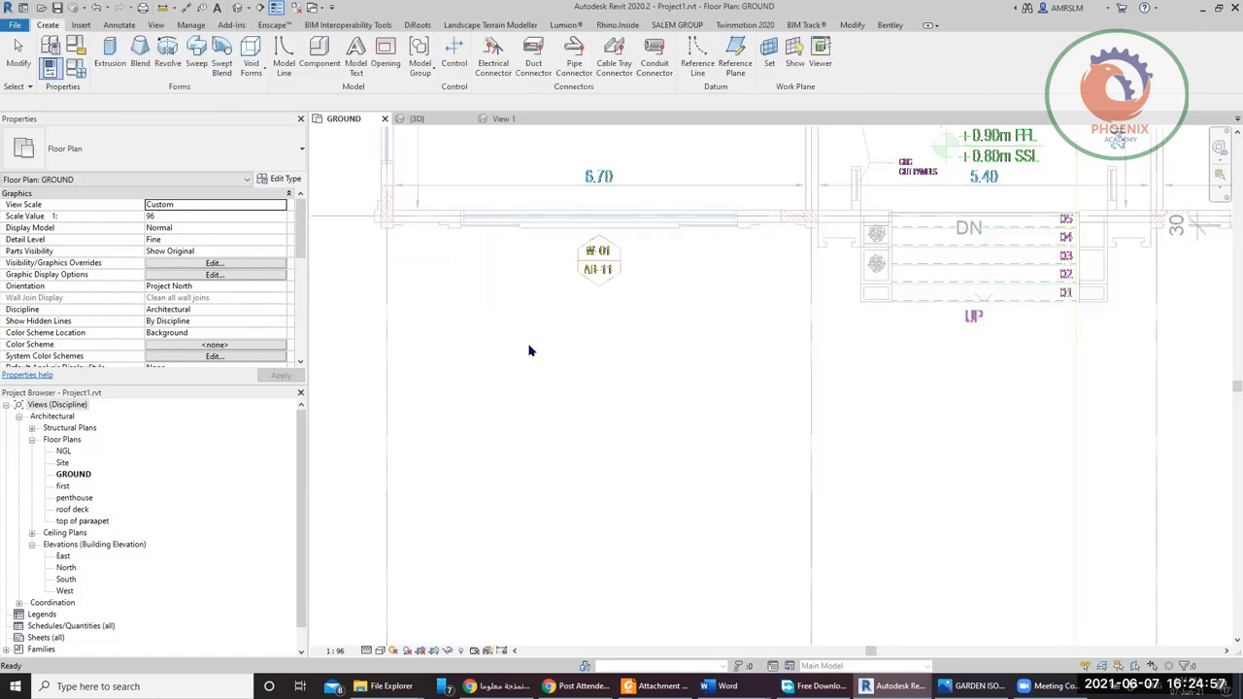
- Extrude a 400 by 400 mm square 250 mm high in the open area in front of the facade
left_click(116, 56)
left_click(485, 44)
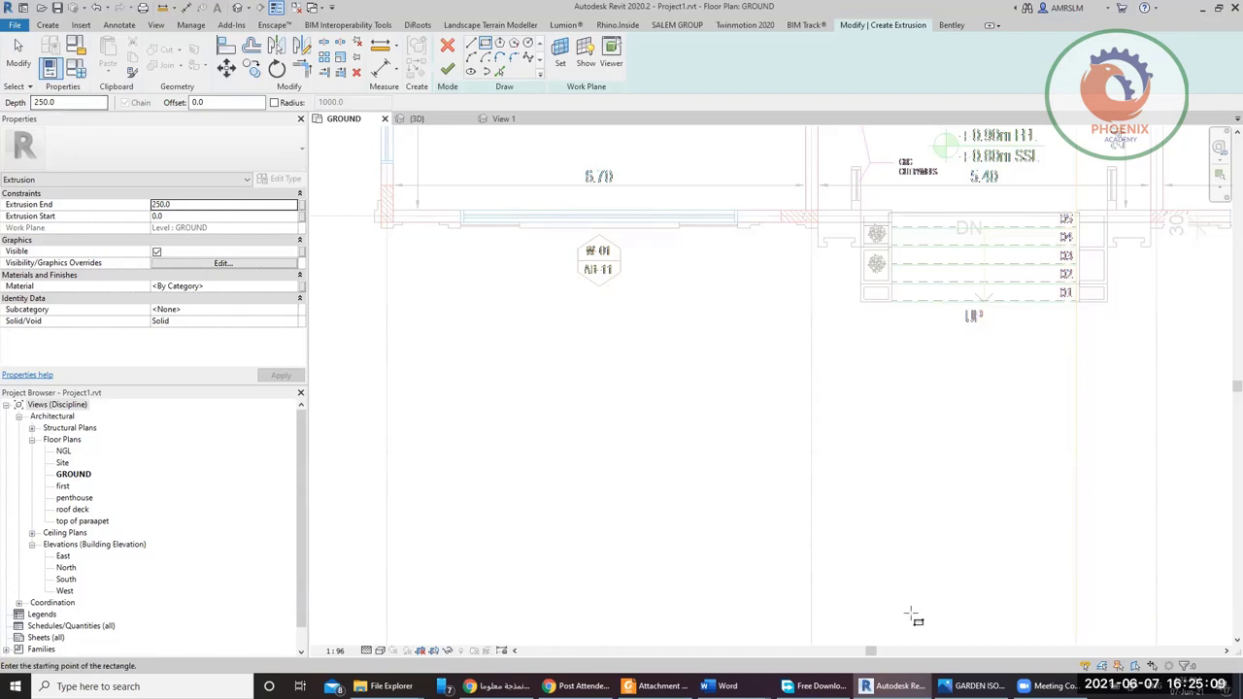
left_click(819, 686)
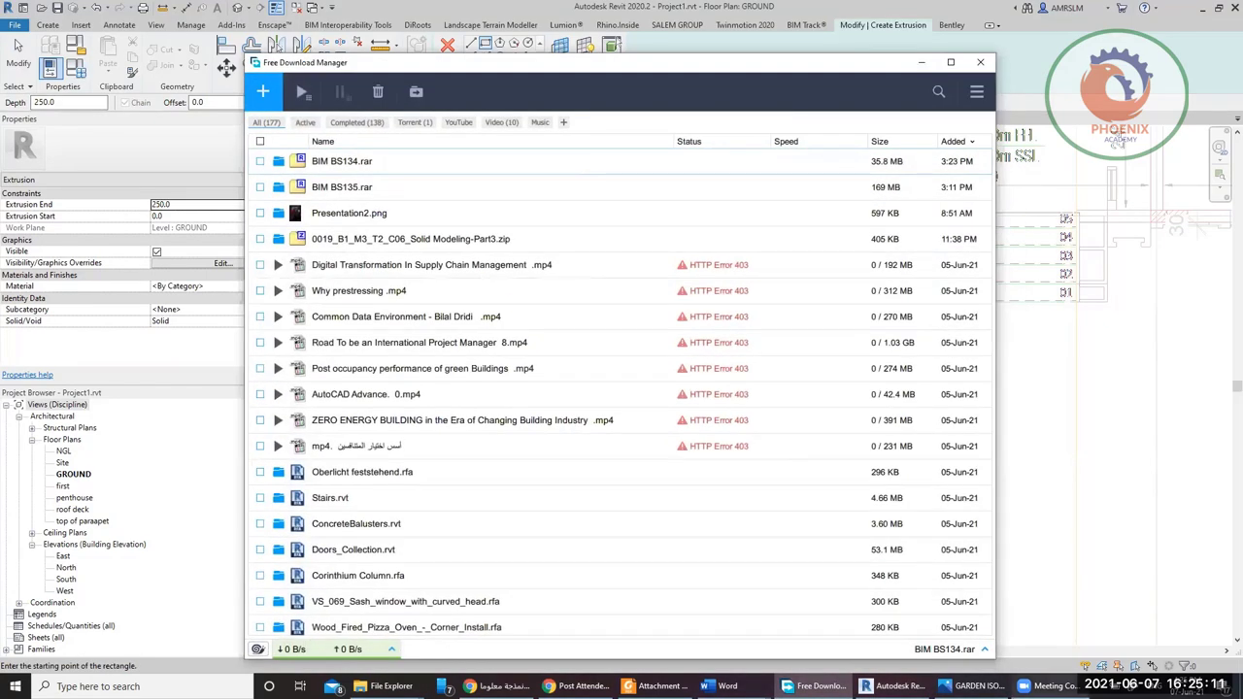
left_click(972, 686)
scroll(641, 379, "down", 5)
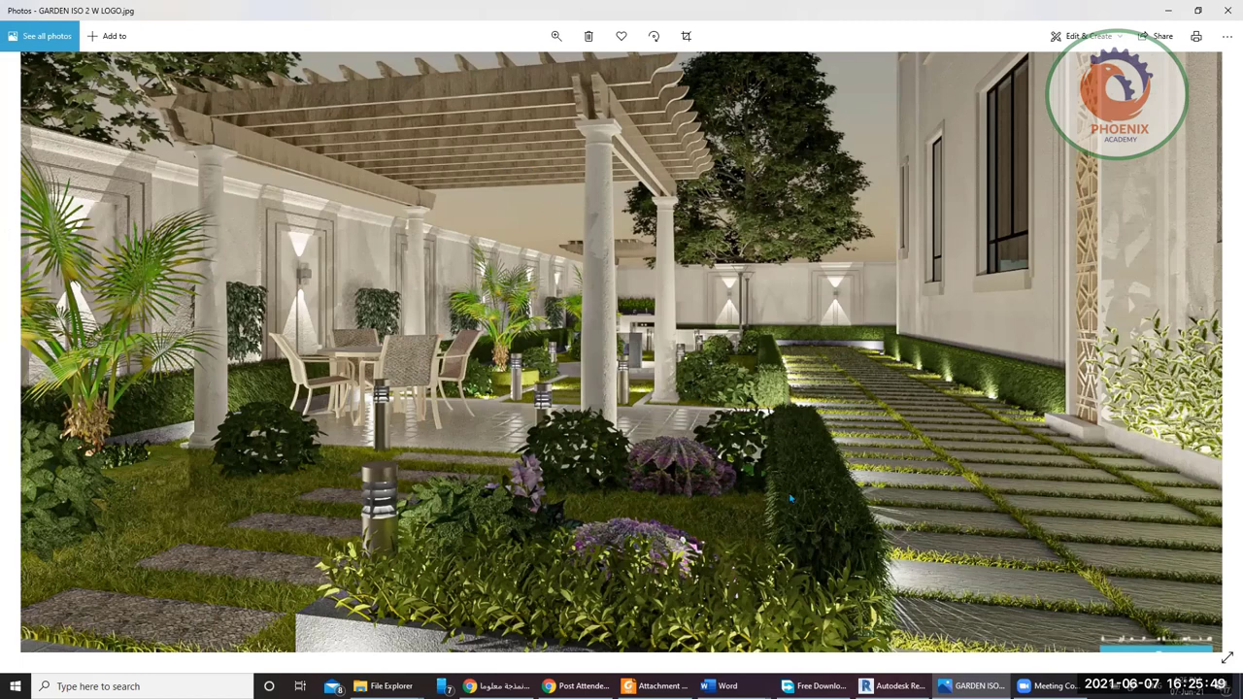
left_click(1168, 9)
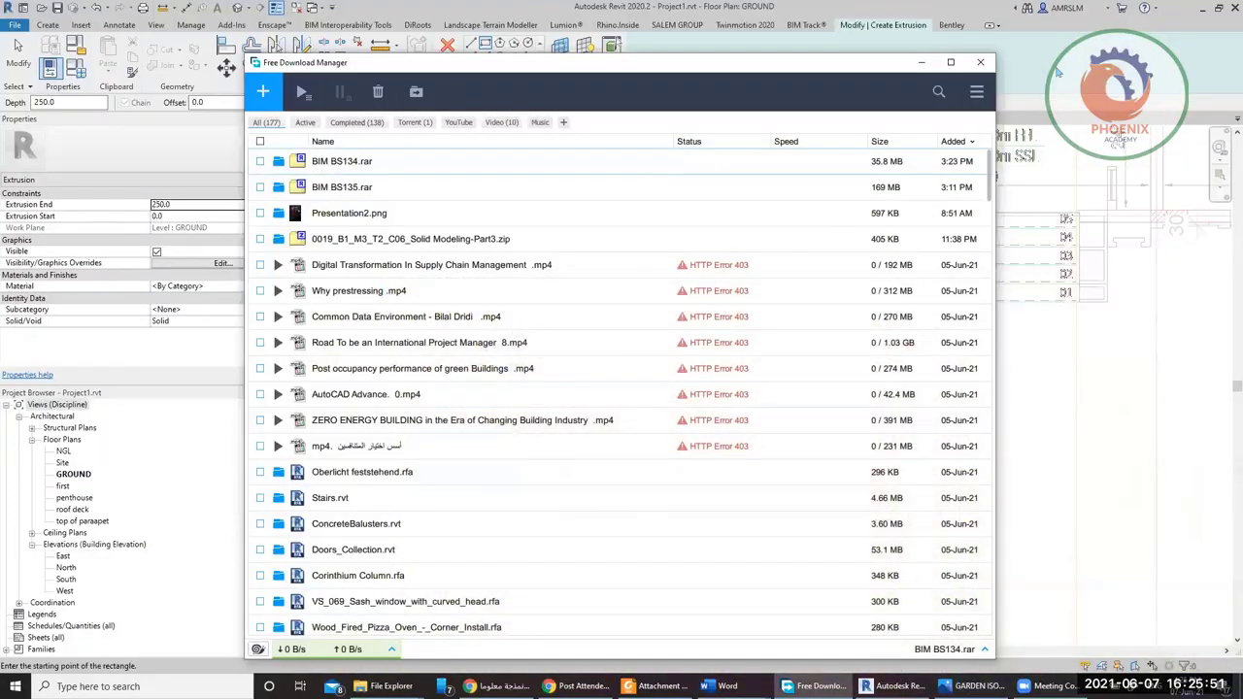
left_click(582, 456)
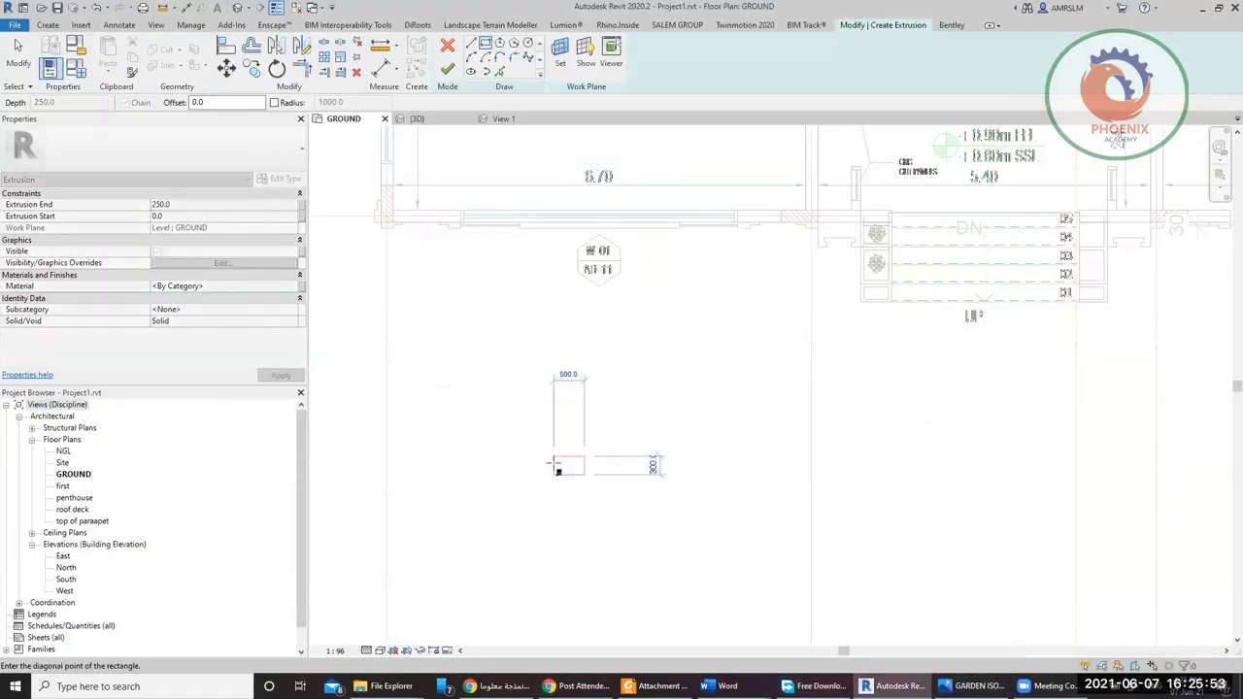
scroll(580, 437, "up", 2)
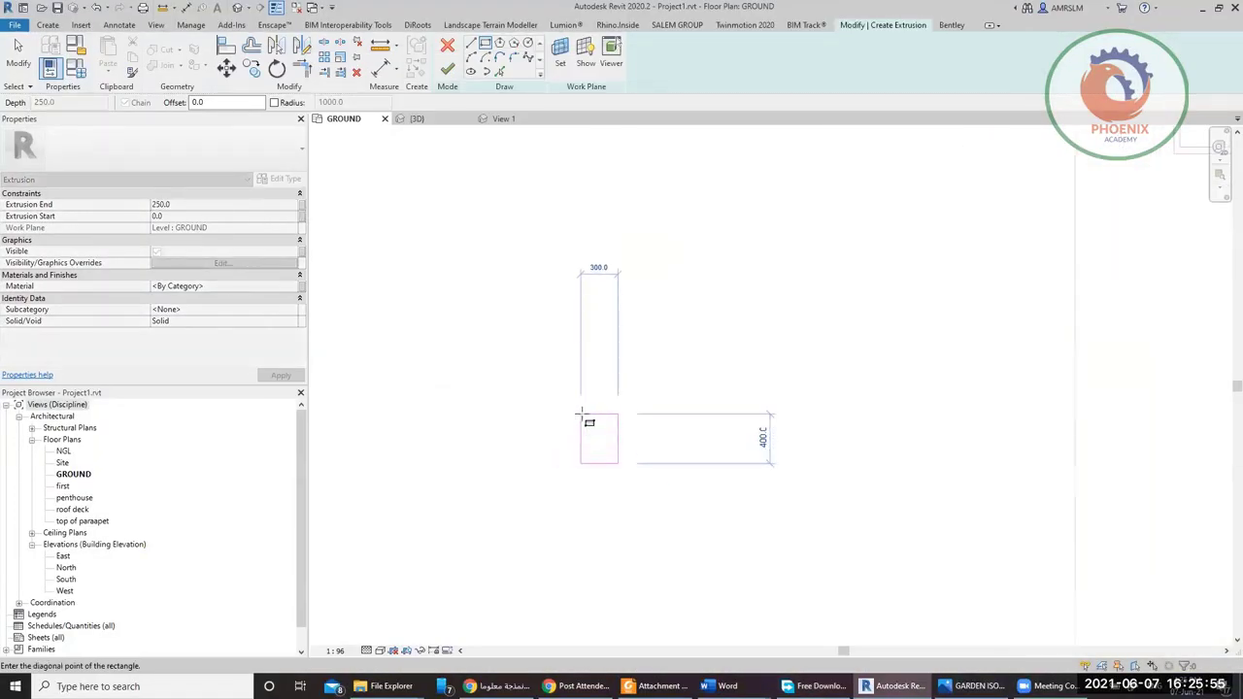
left_click(569, 415)
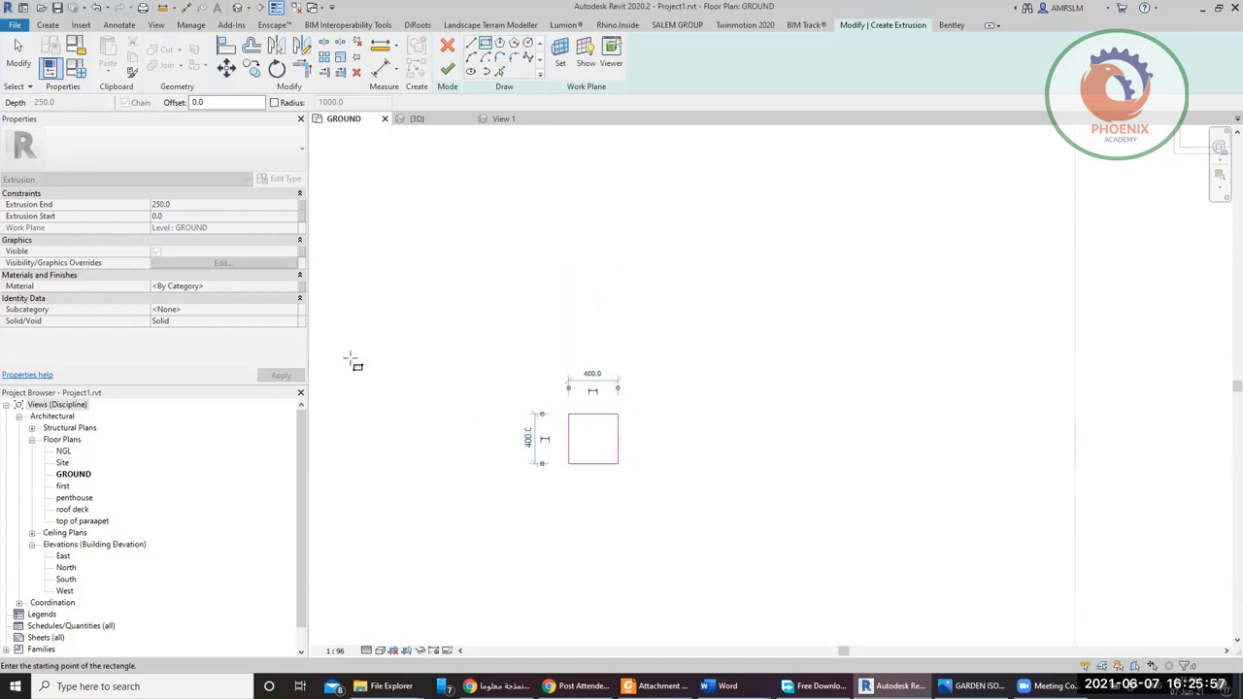
left_click(198, 206)
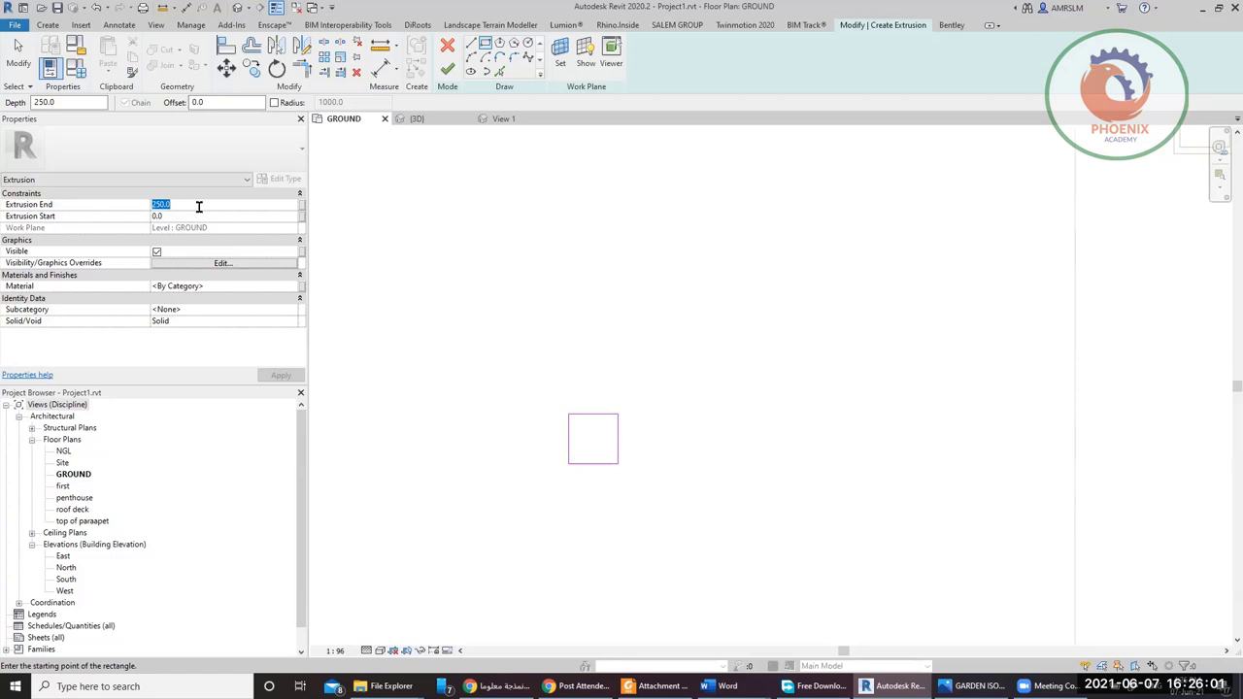
left_click(447, 69)
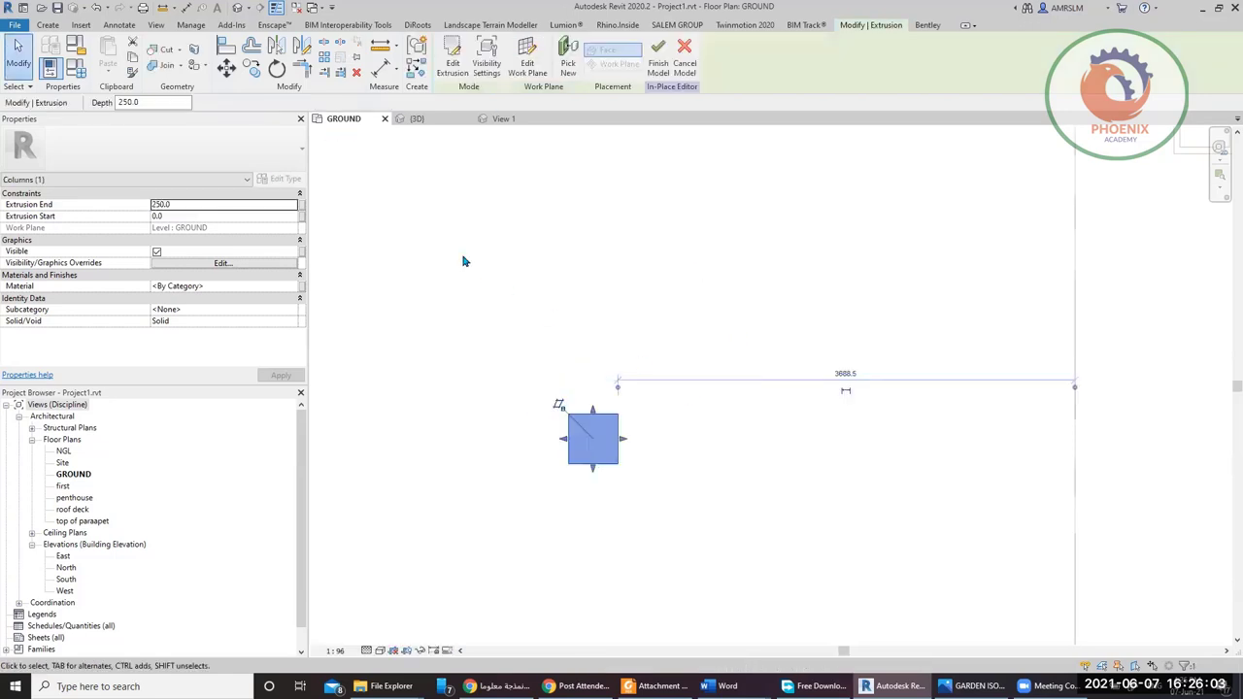
- Show the extruded block from the front in the 3D view and select it
left_click(237, 7)
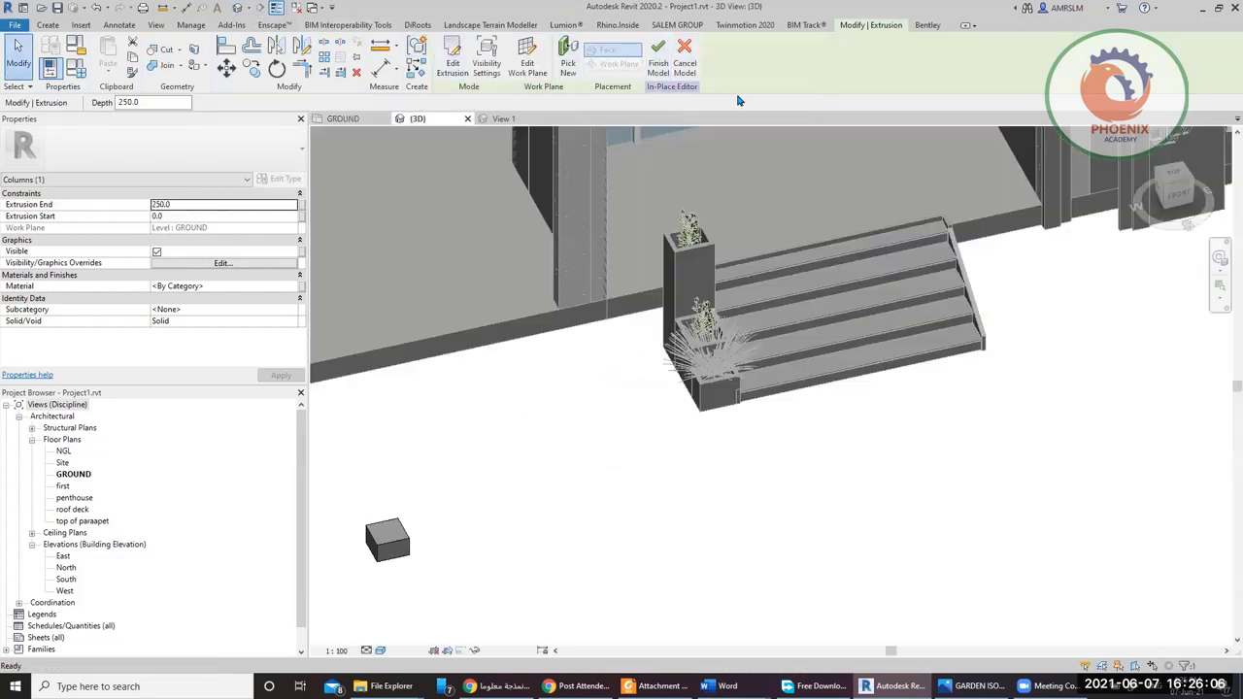
left_click(1176, 187)
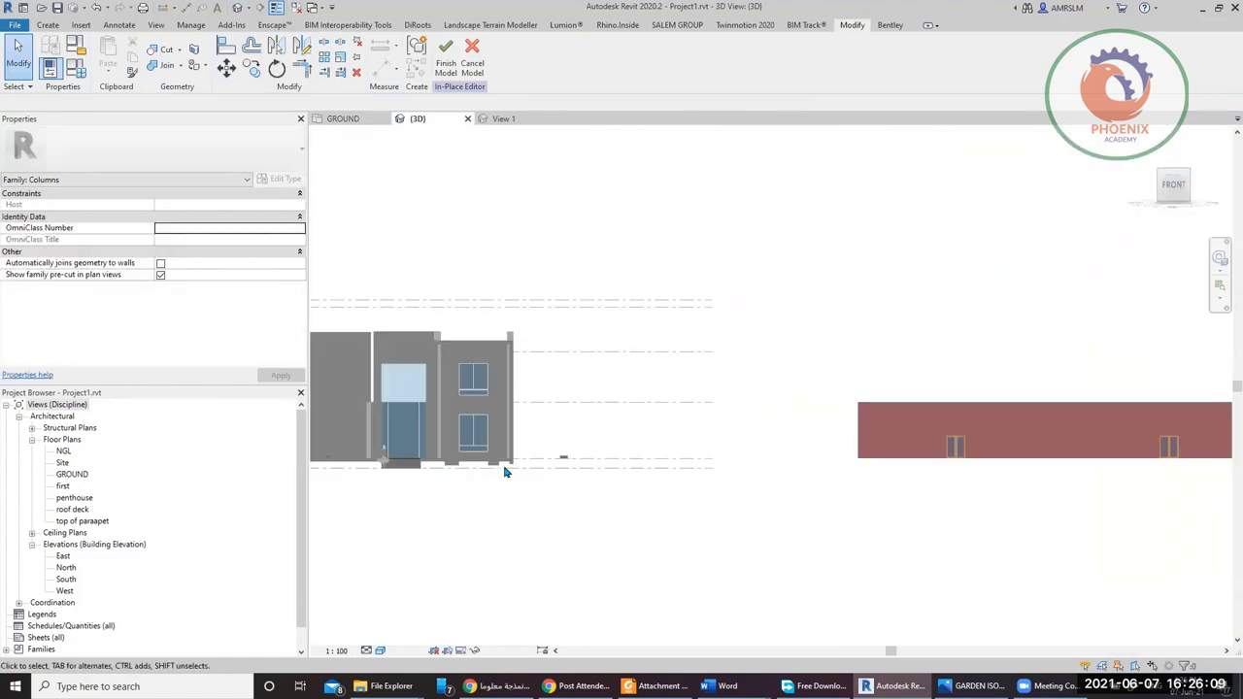
scroll(504, 473, "up", 8)
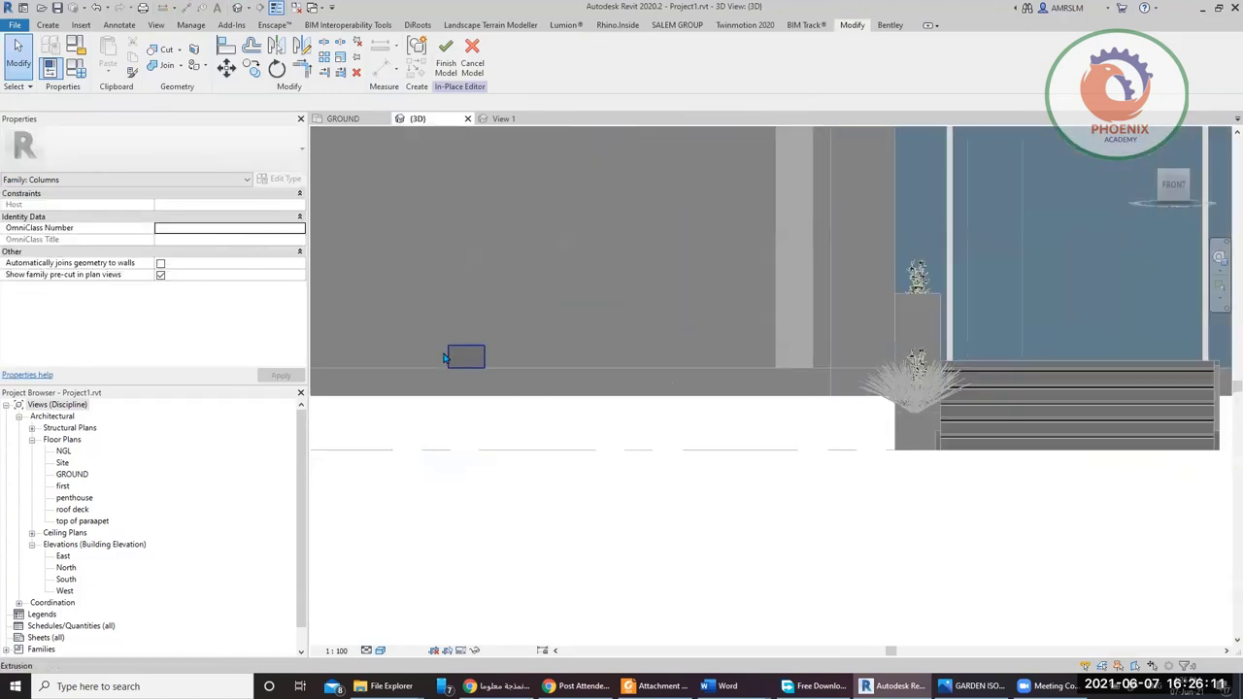
left_click(446, 358)
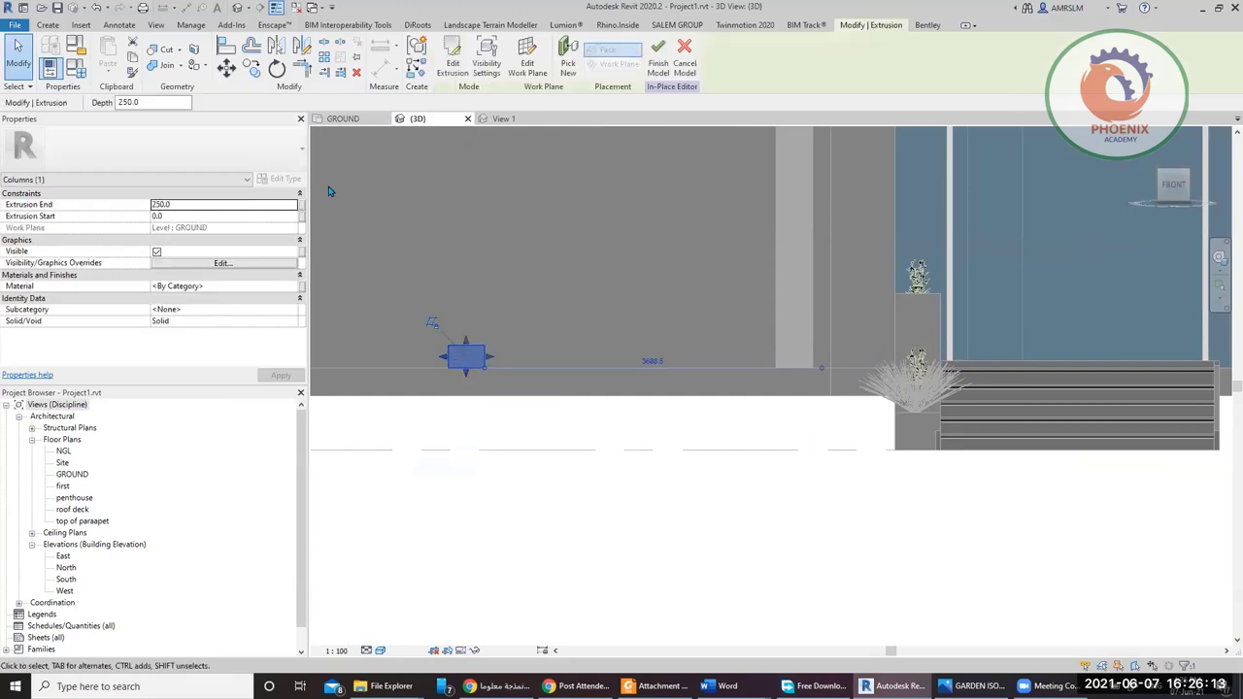
left_click(226, 66)
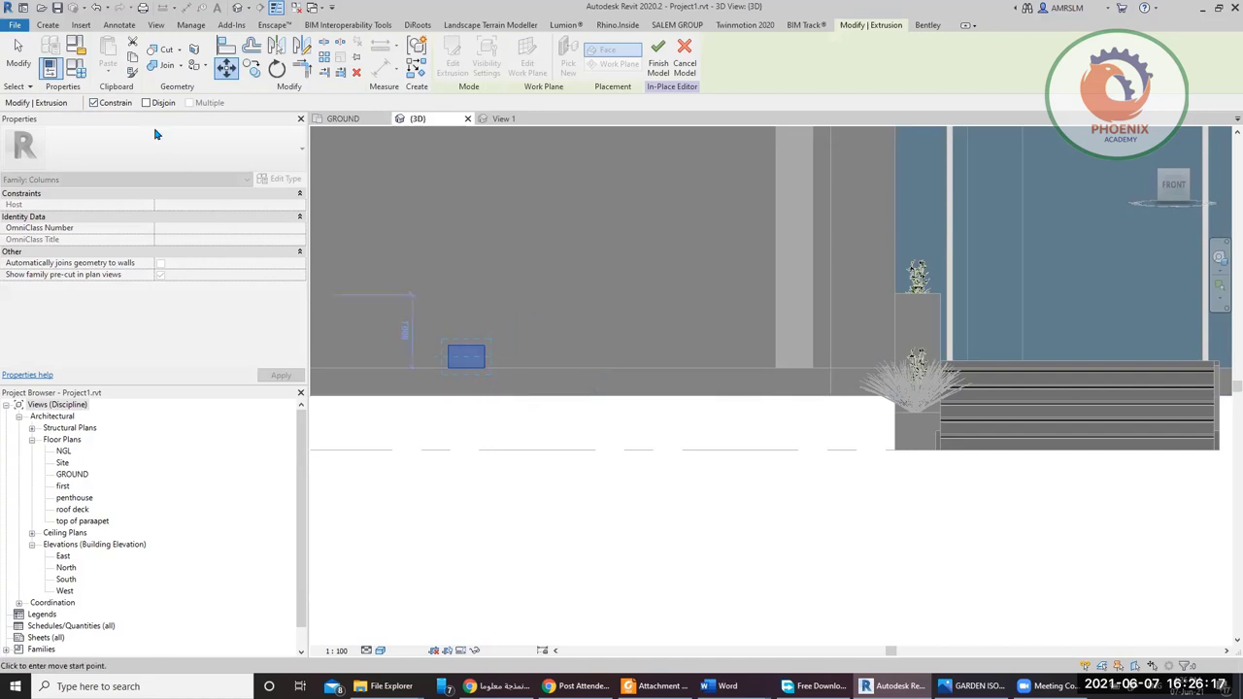
left_click(129, 105)
left_click(129, 105)
left_click(478, 370)
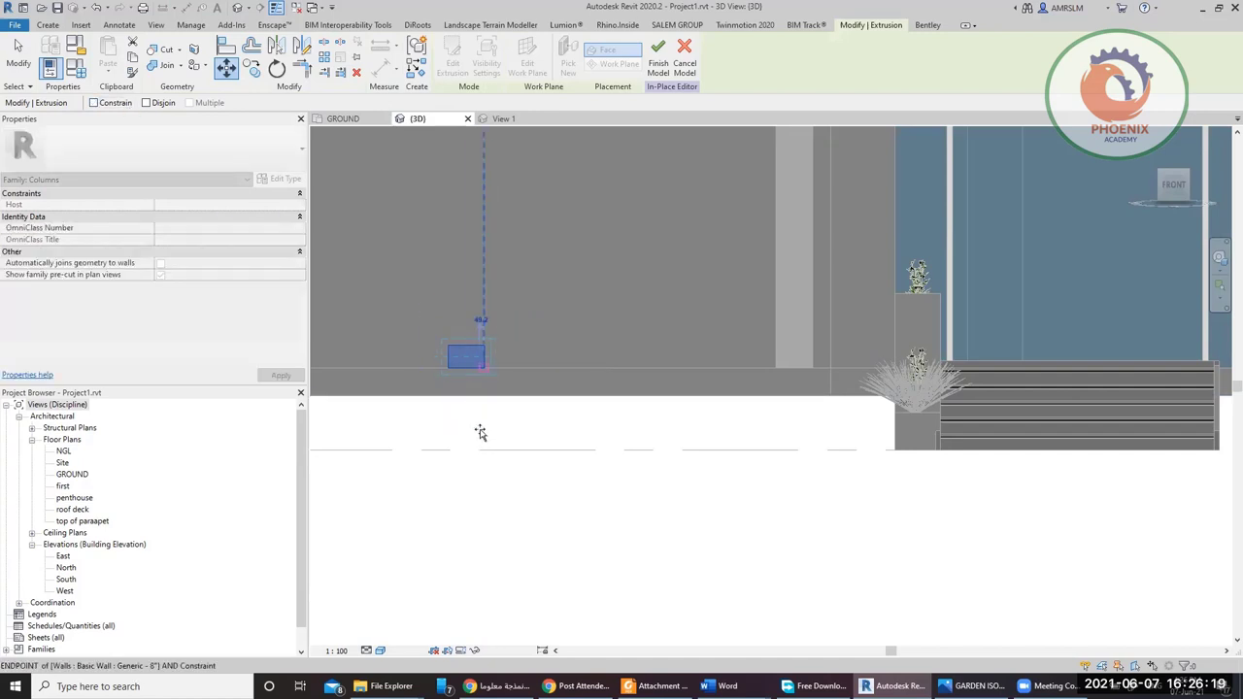
key("Escape")
key("Escape")
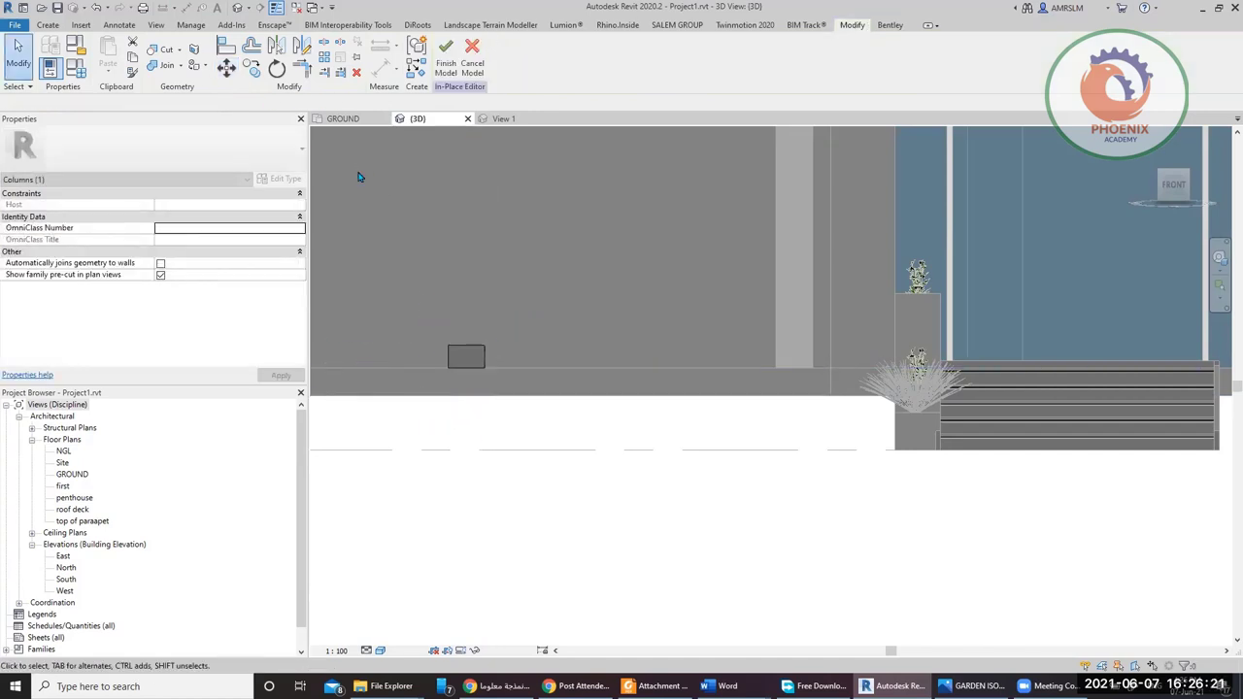
- Stretch the block's underside down to -900 mm and lower its top to leave a slab about 120 mm thick
left_click(478, 364)
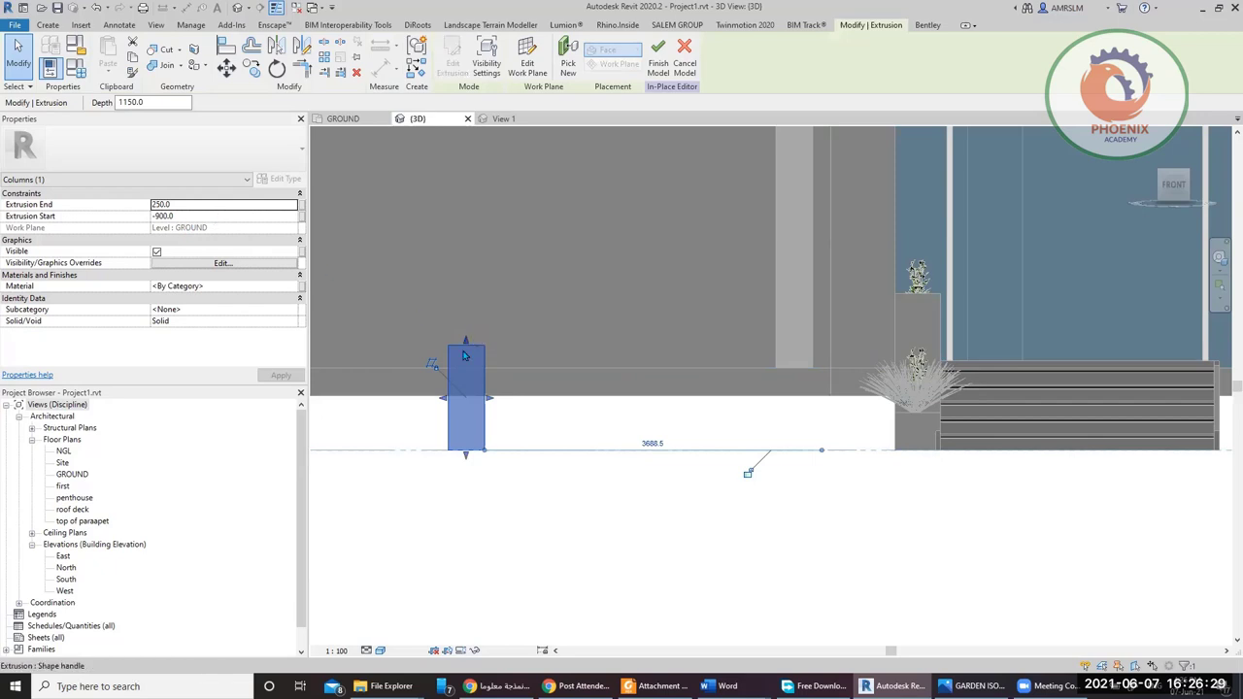
left_click_drag(466, 341, 438, 474)
scroll(471, 430, "up", 5)
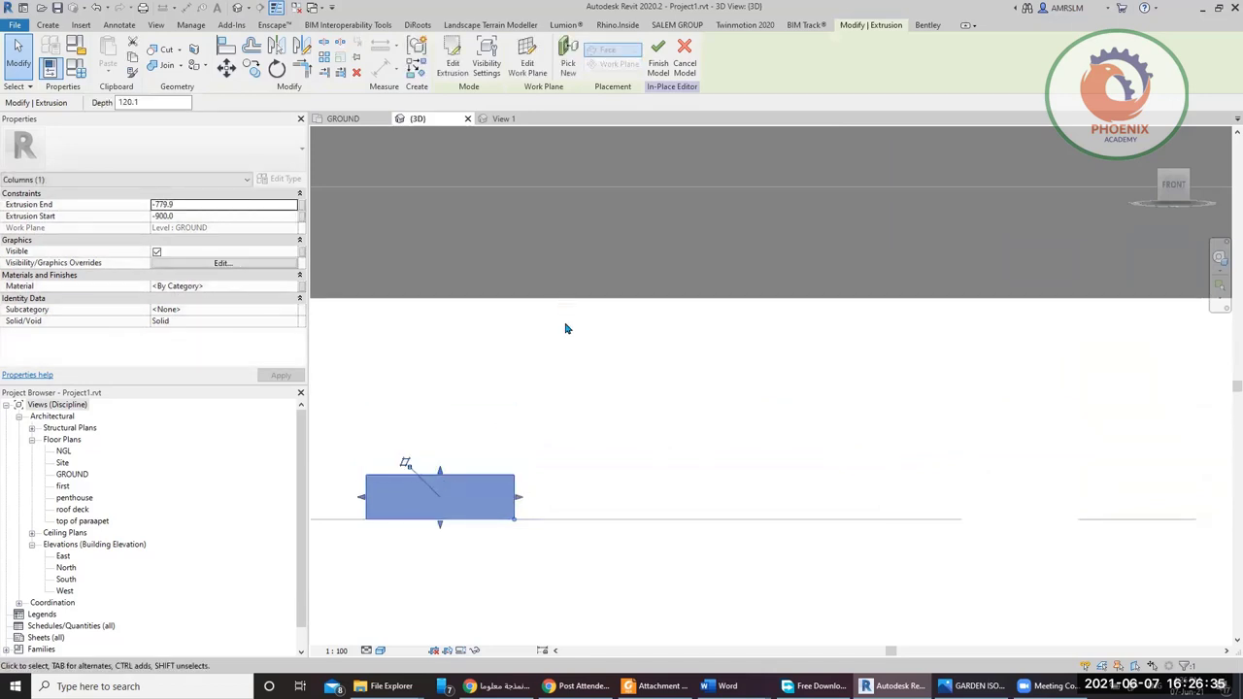
scroll(549, 321, "down", 3)
left_click(225, 66)
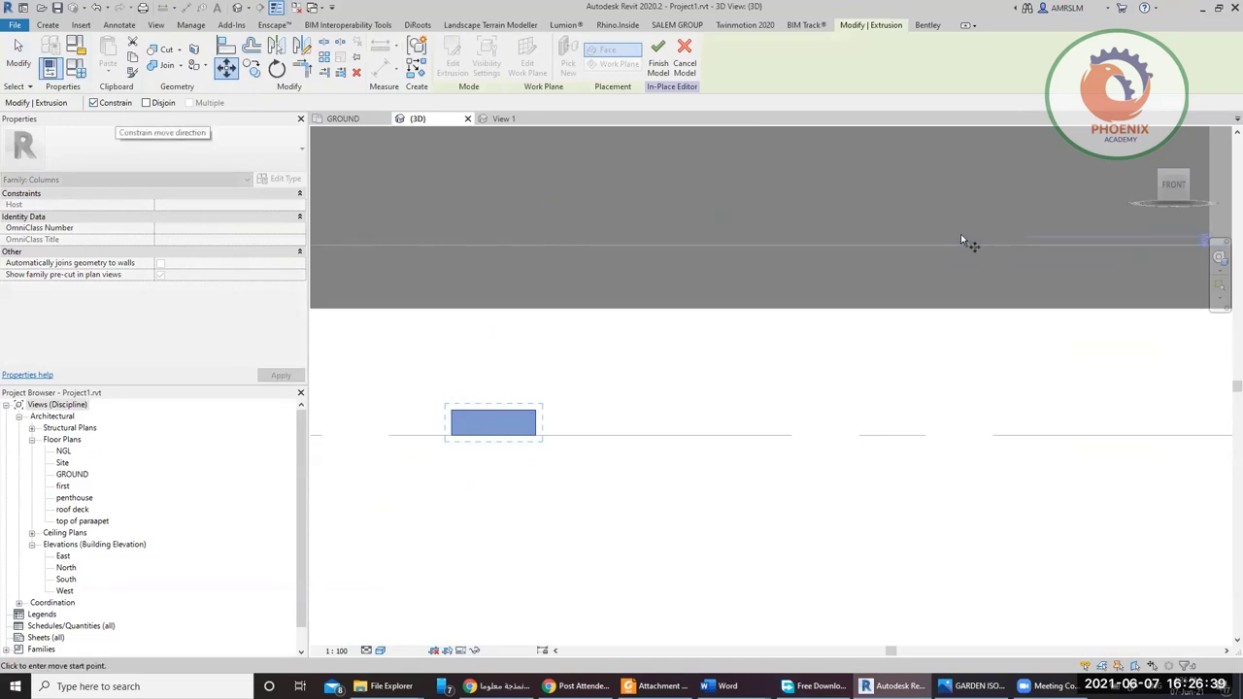
double_click(63, 556)
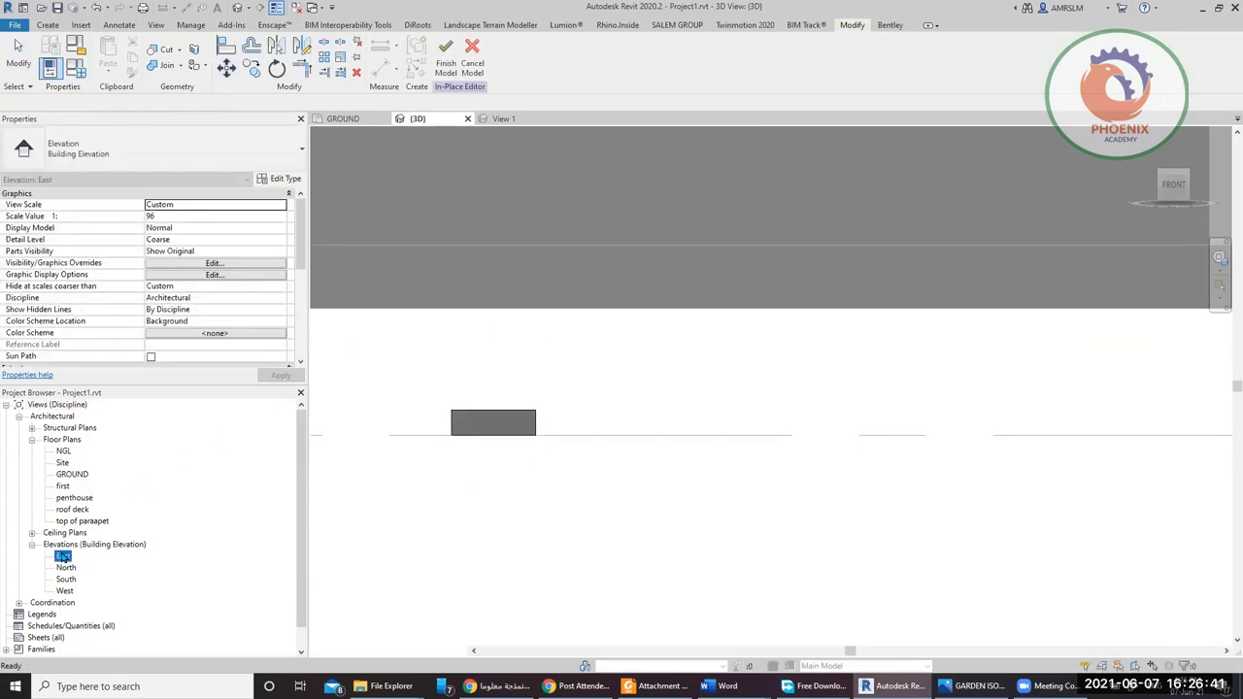
scroll(602, 581, "up", 6)
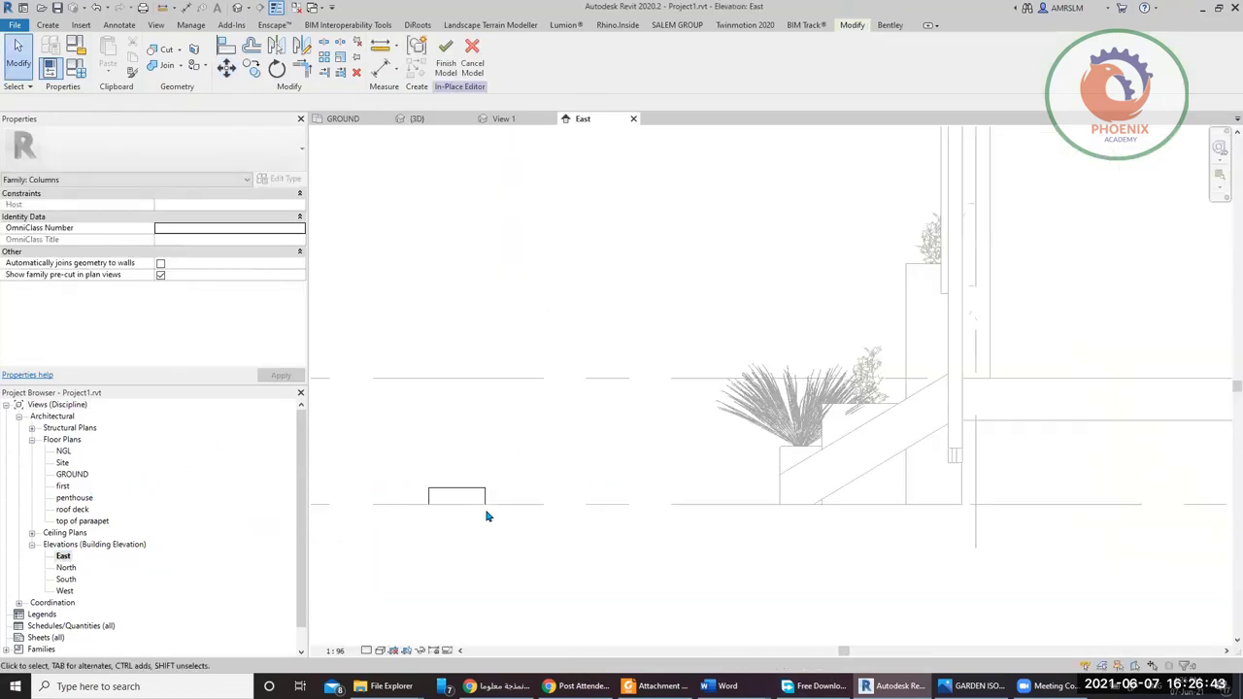
left_click(474, 497)
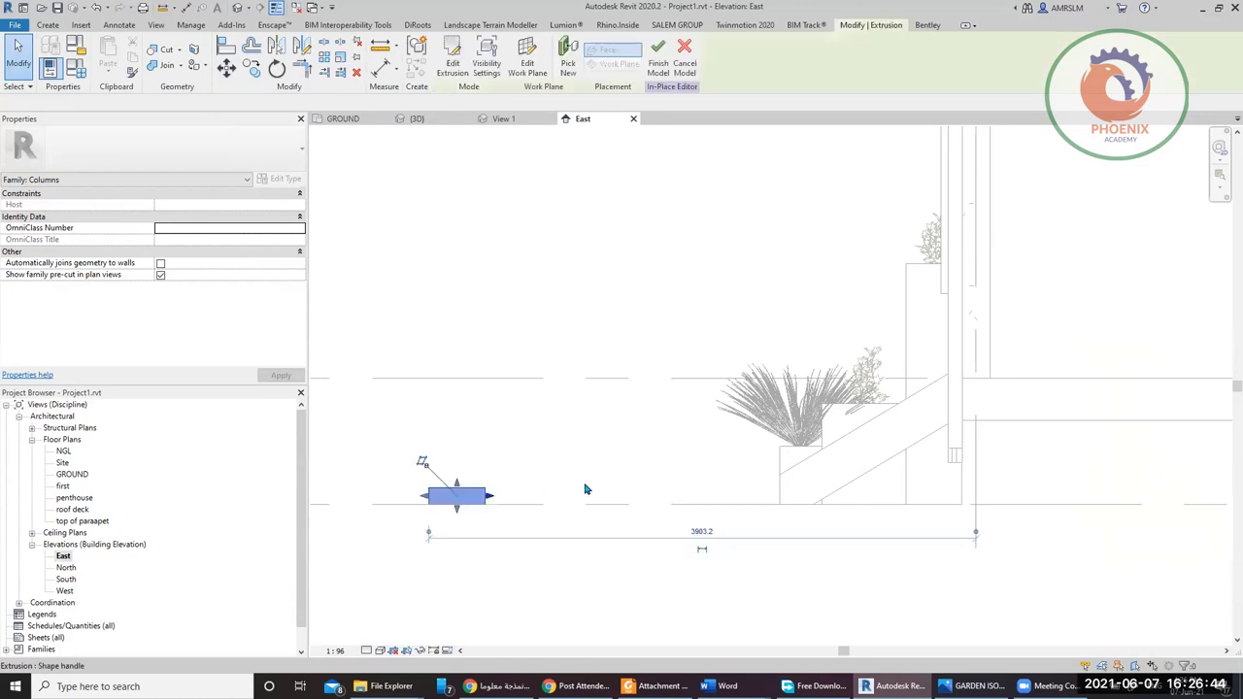
left_click(225, 66)
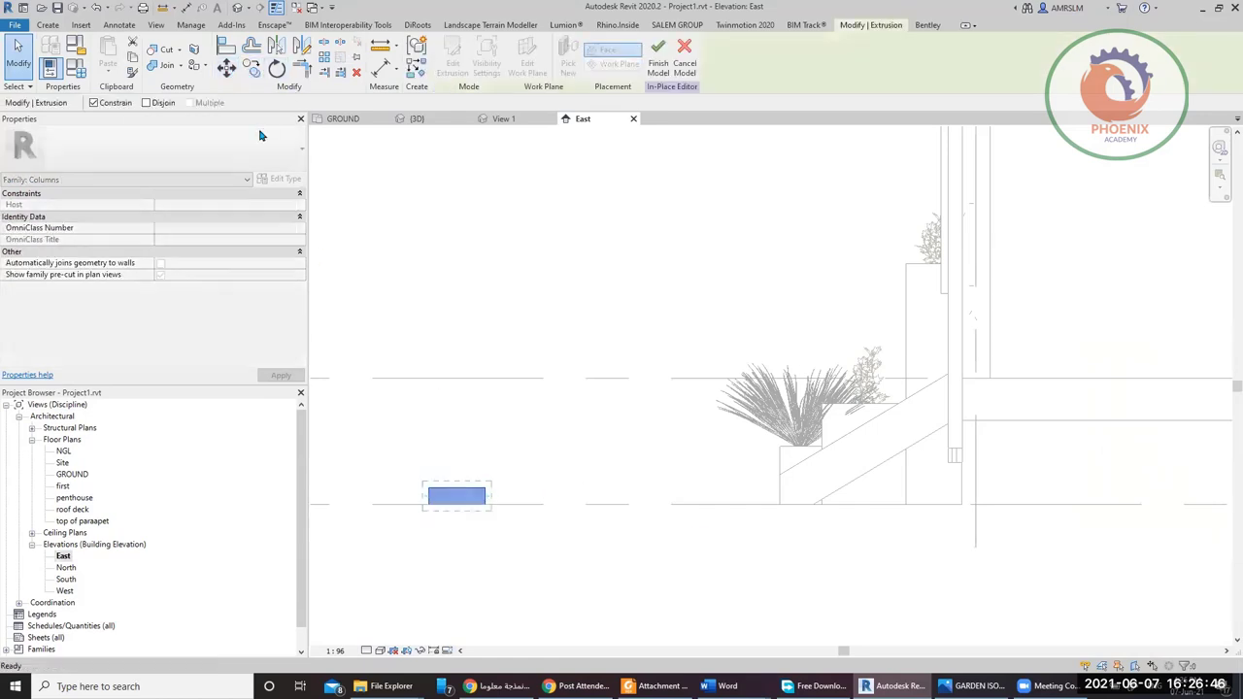
left_click(488, 529)
key("Escape")
key("Escape")
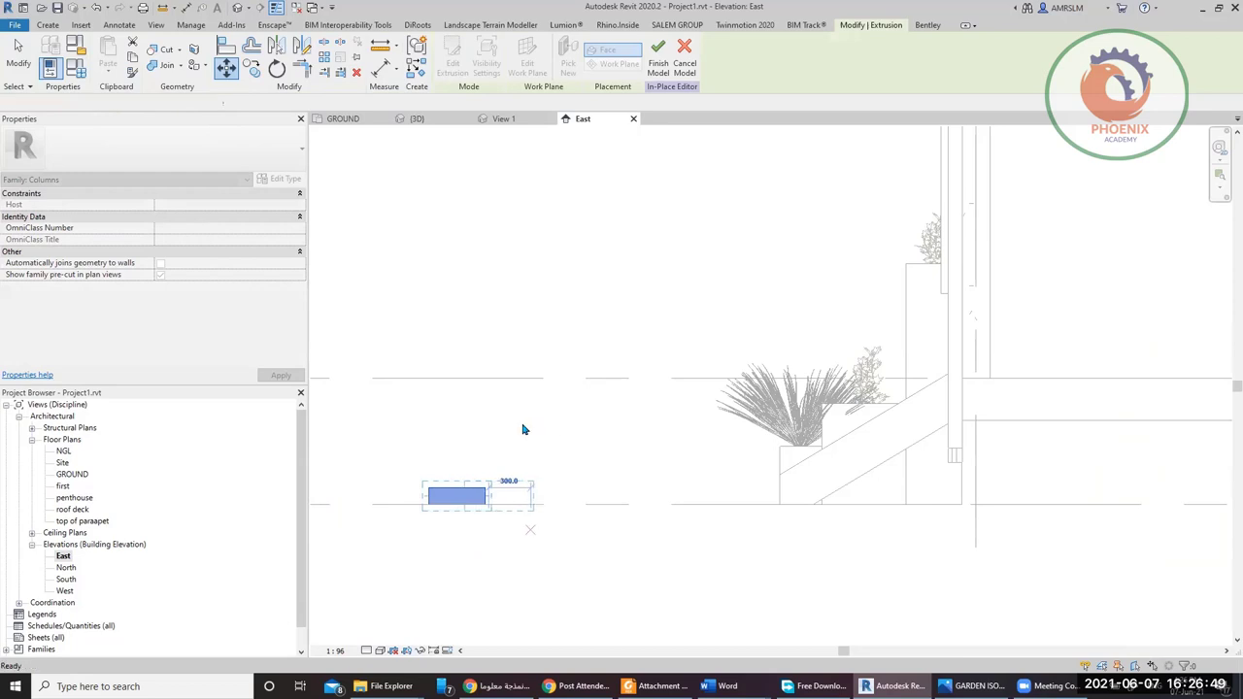
- Finish the in-place column model in the GROUND plan and check the pergola columns in the garden render
double_click(78, 475)
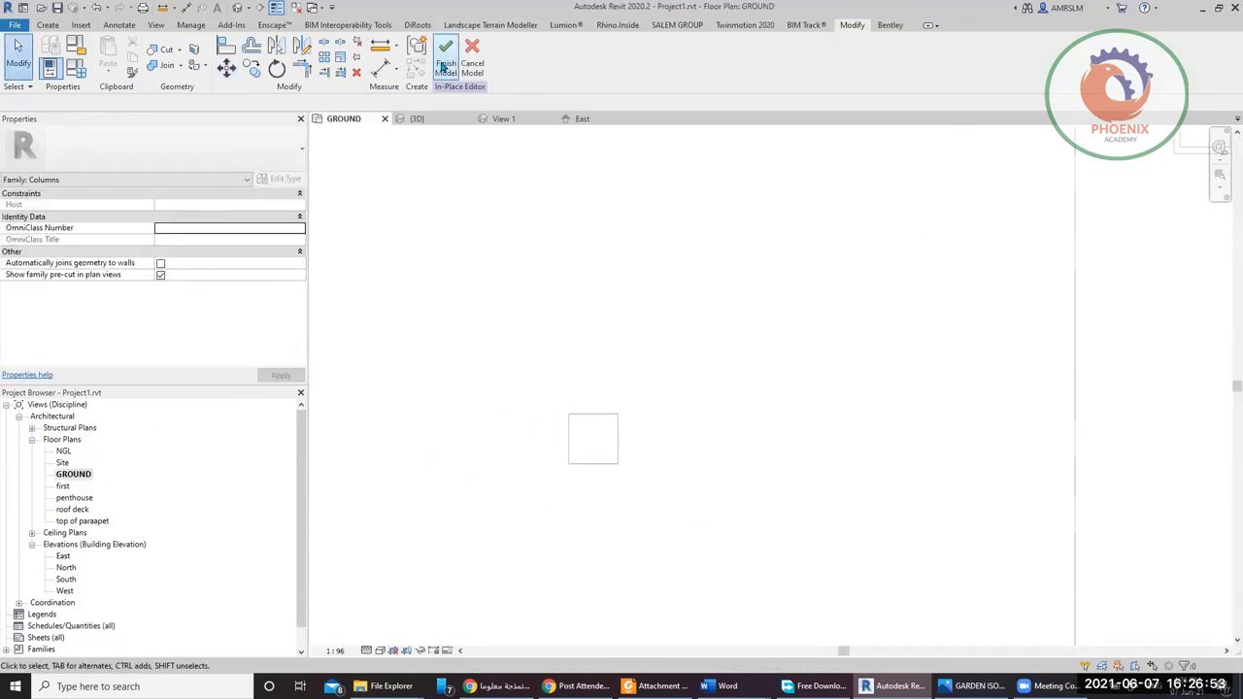
left_click(445, 64)
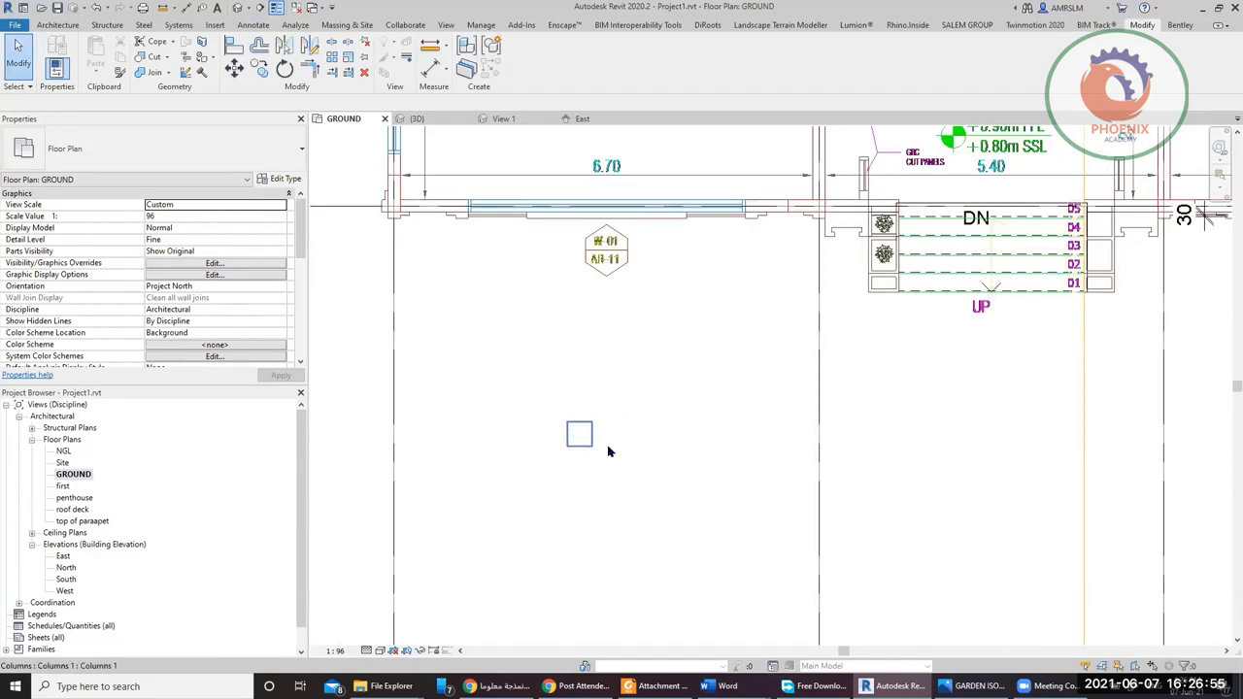
middle_click_drag(668, 468, 660, 378)
scroll(566, 345, "up", 2)
left_click(973, 686)
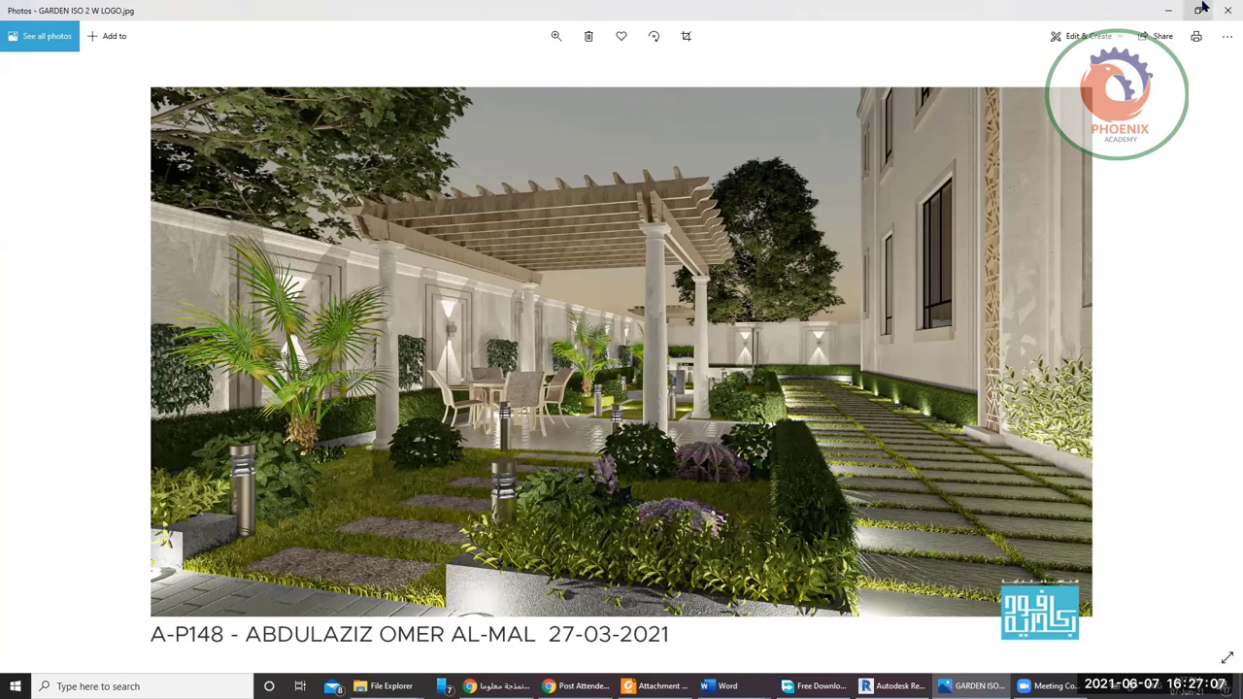
left_click(1169, 11)
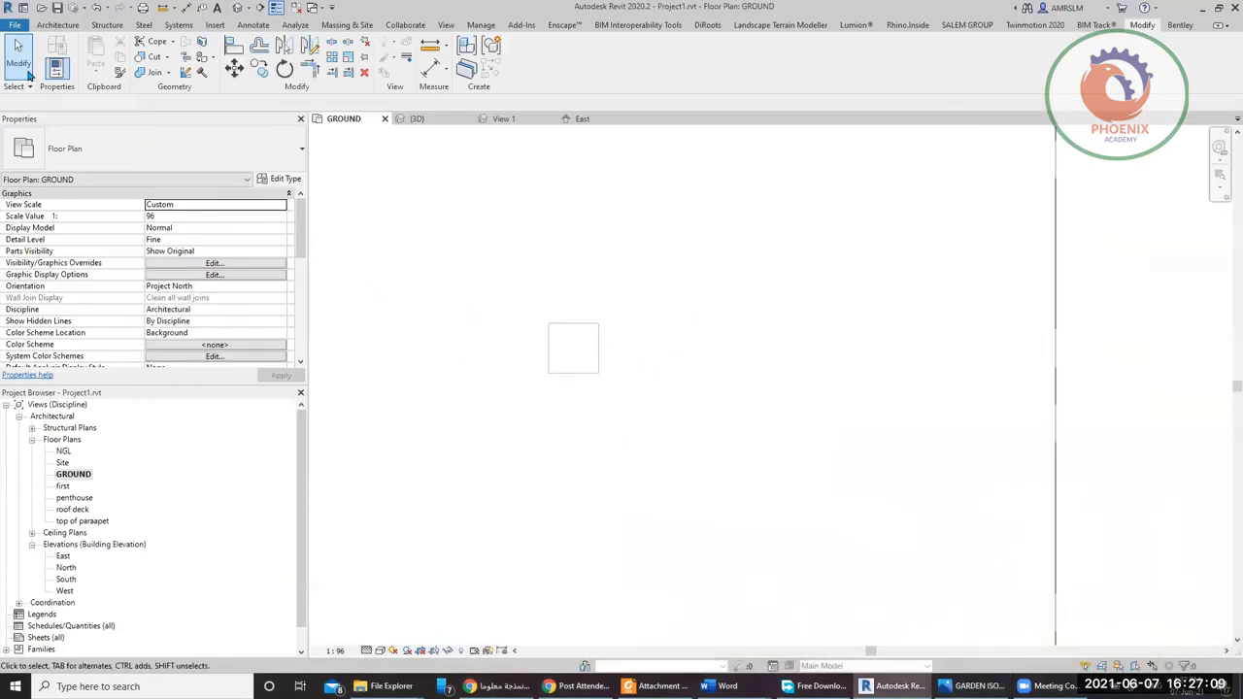
- Draw a horizontal reference plane through the middle of the square base and extend it beyond both sides
left_click(56, 26)
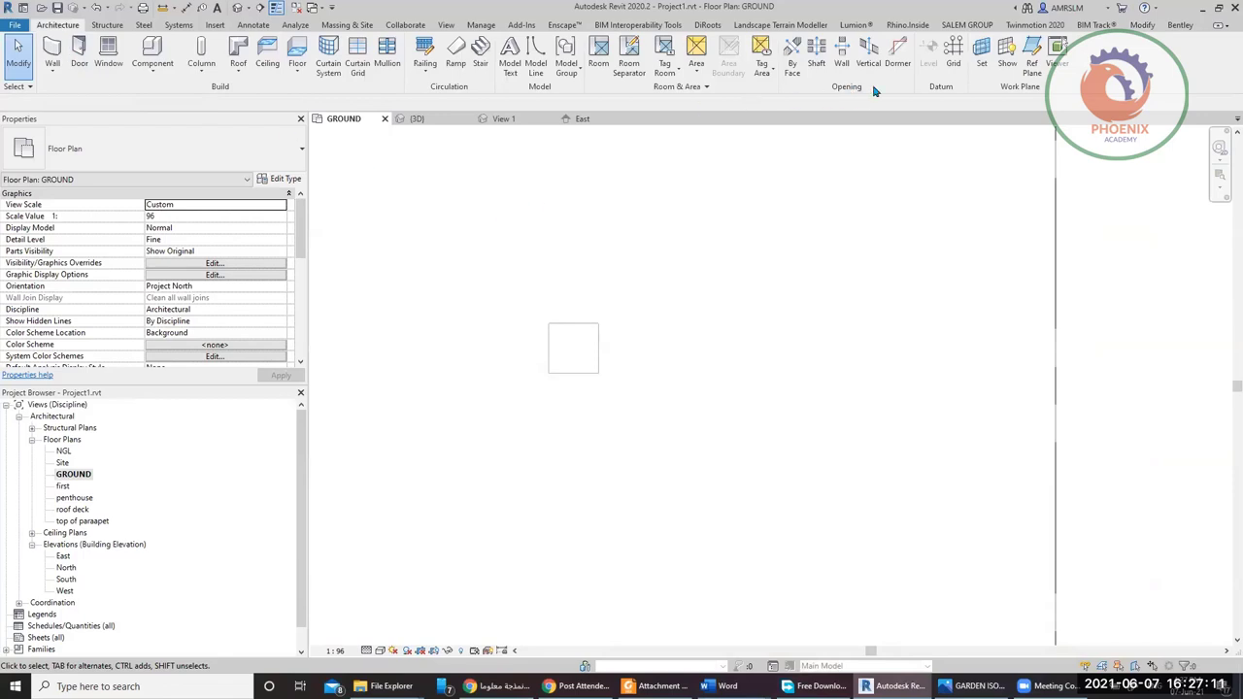
left_click(1033, 68)
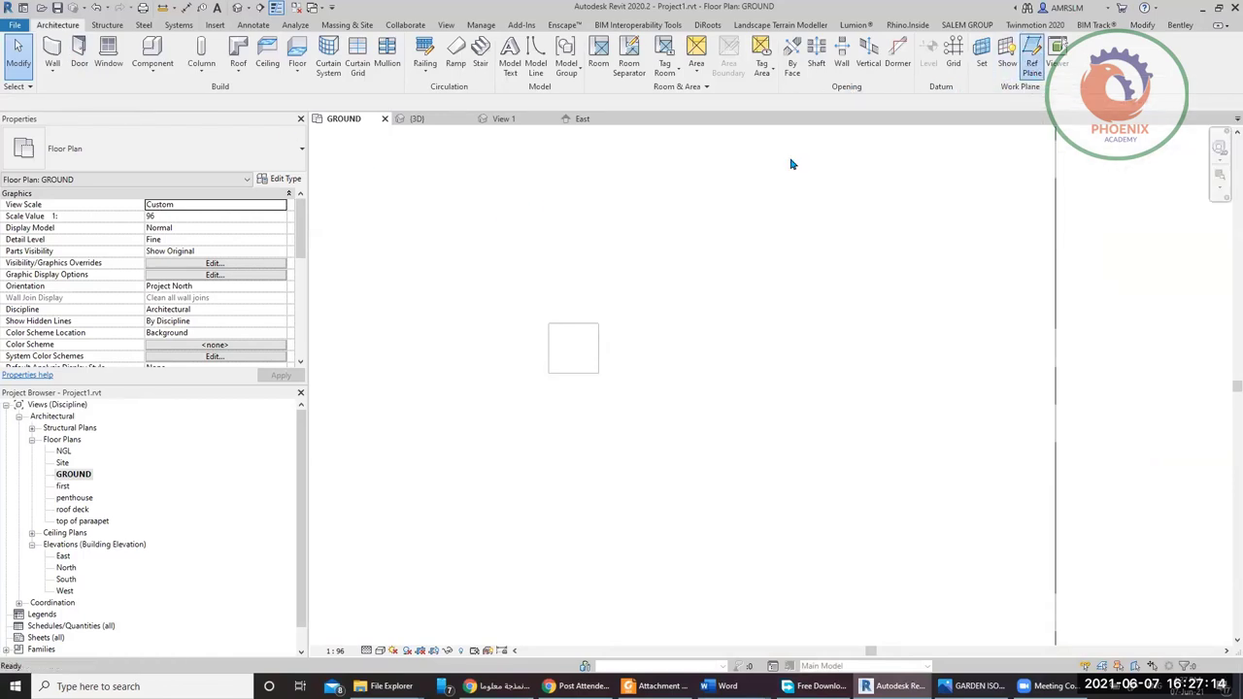
left_click(549, 348)
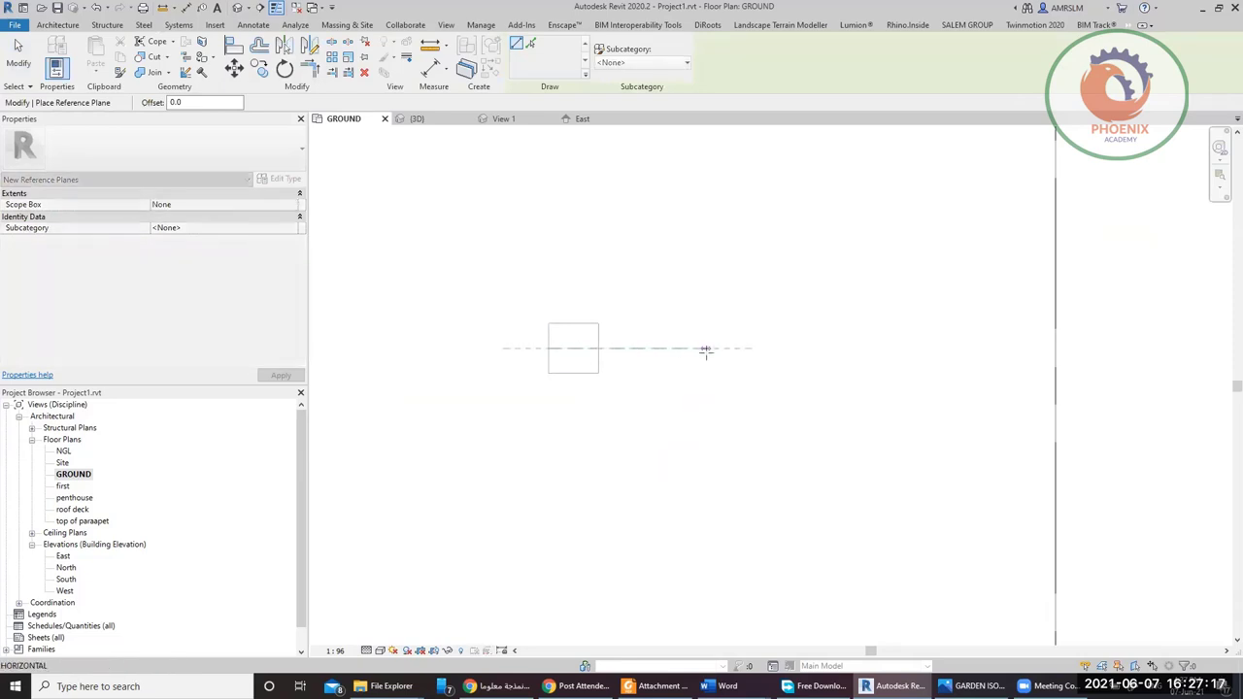
left_click(706, 348)
key("Escape")
left_click(545, 349)
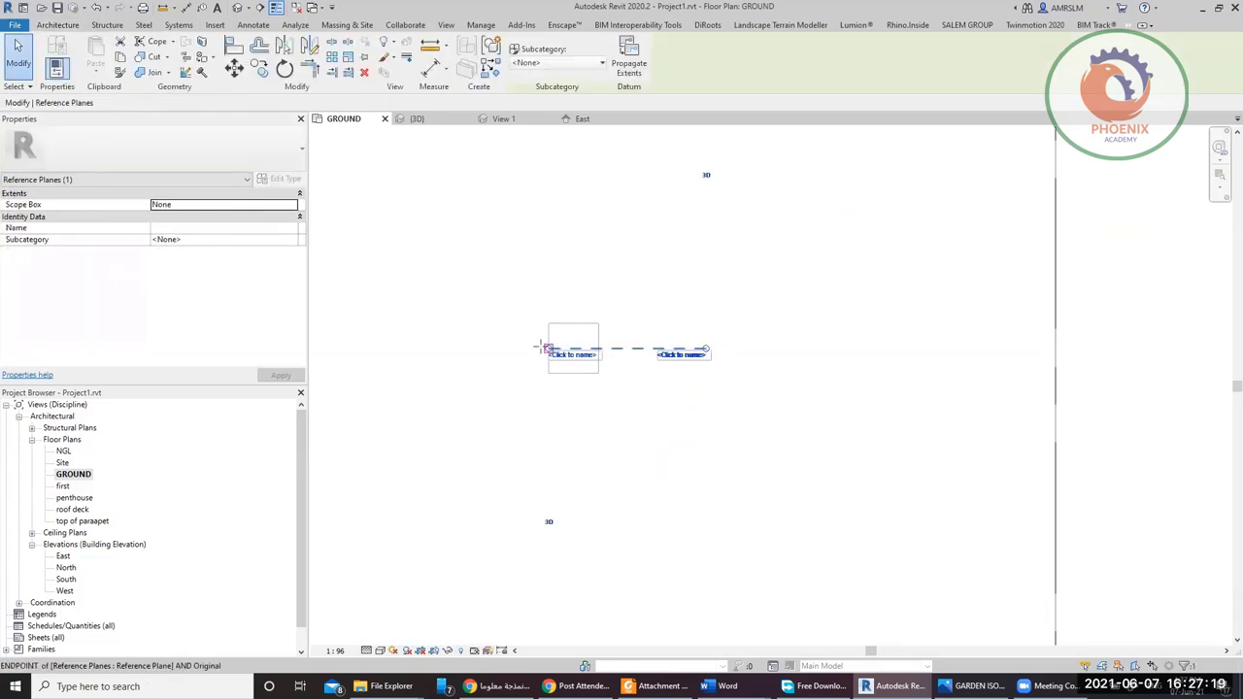
left_click_drag(545, 349, 452, 349)
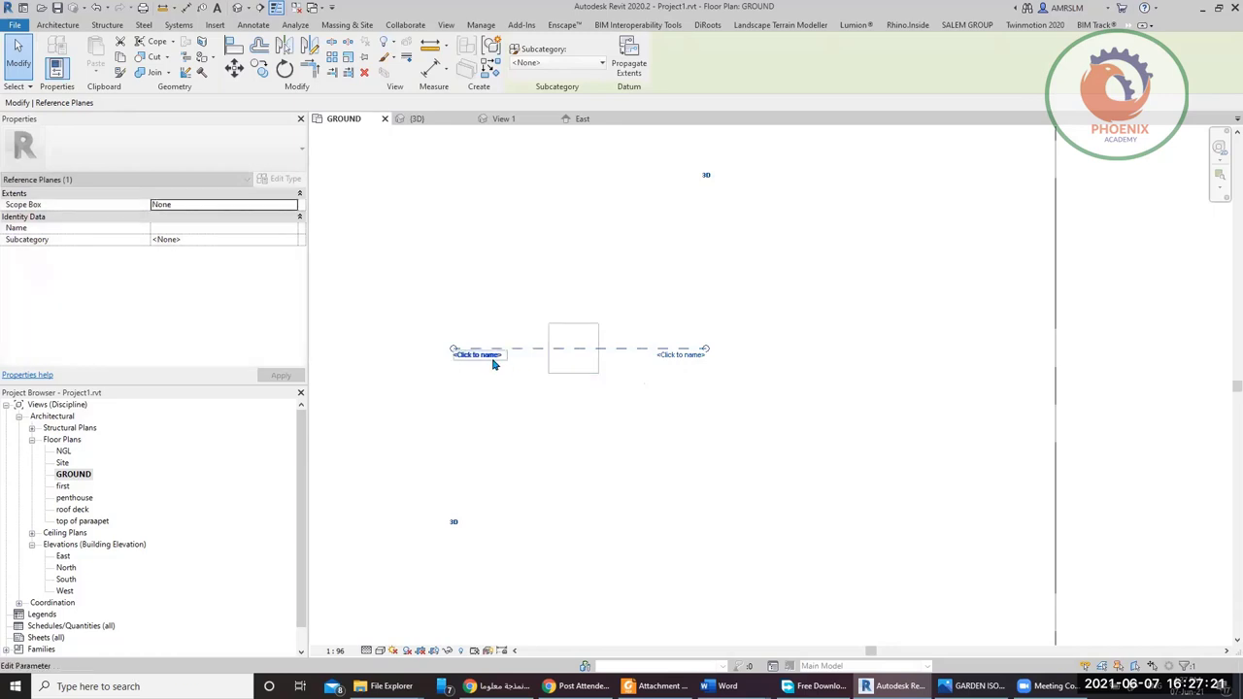
- Name the horizontal reference plane through the column base A
left_click(476, 354)
type("A")
key("Return")
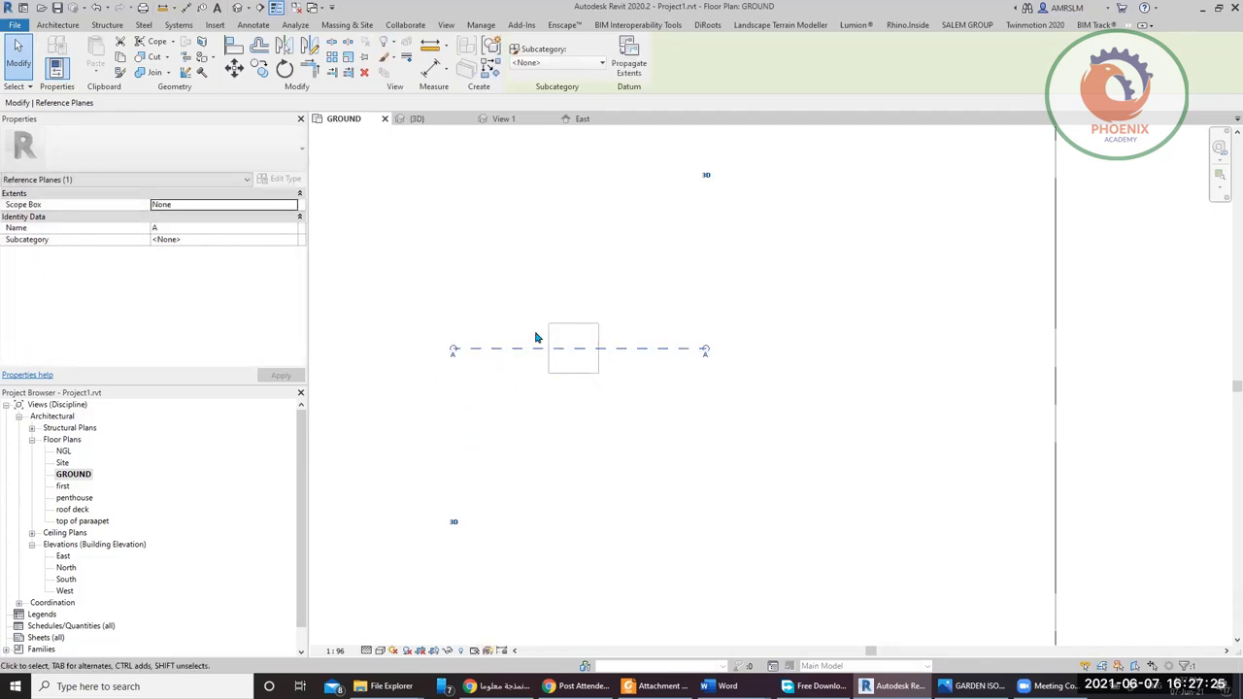
scroll(559, 342, "up", 4)
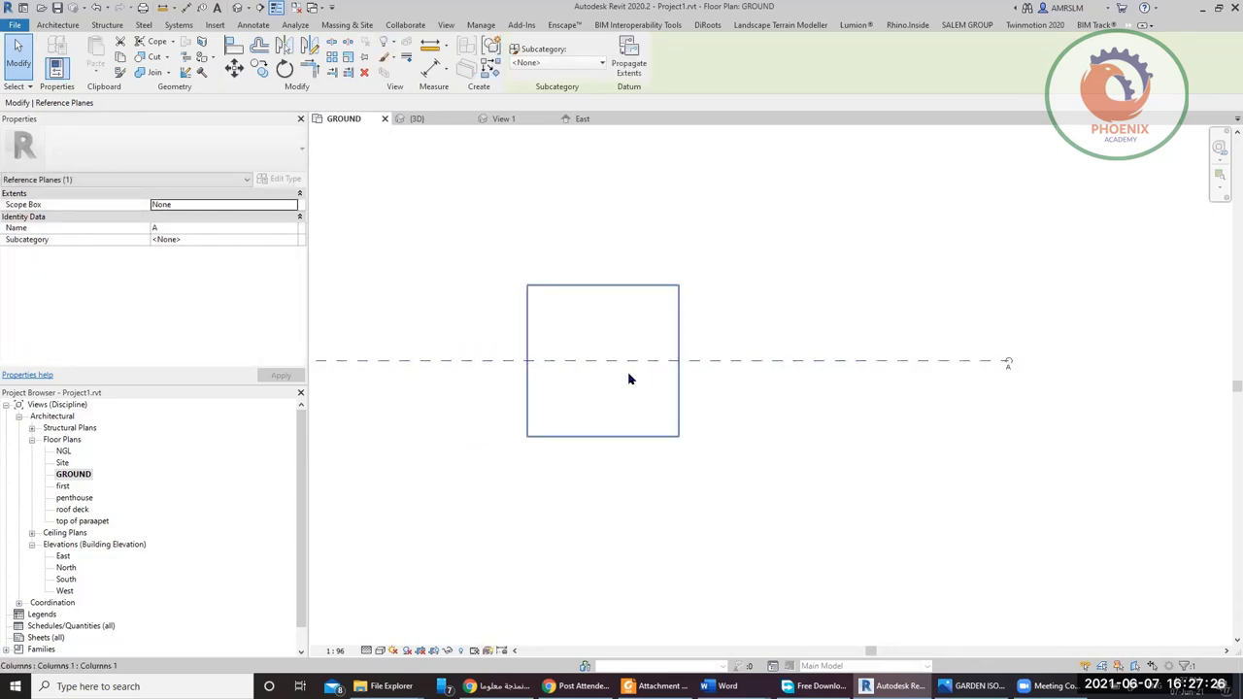
- Reopen the in-place column with the square base for editing
left_click(57, 24)
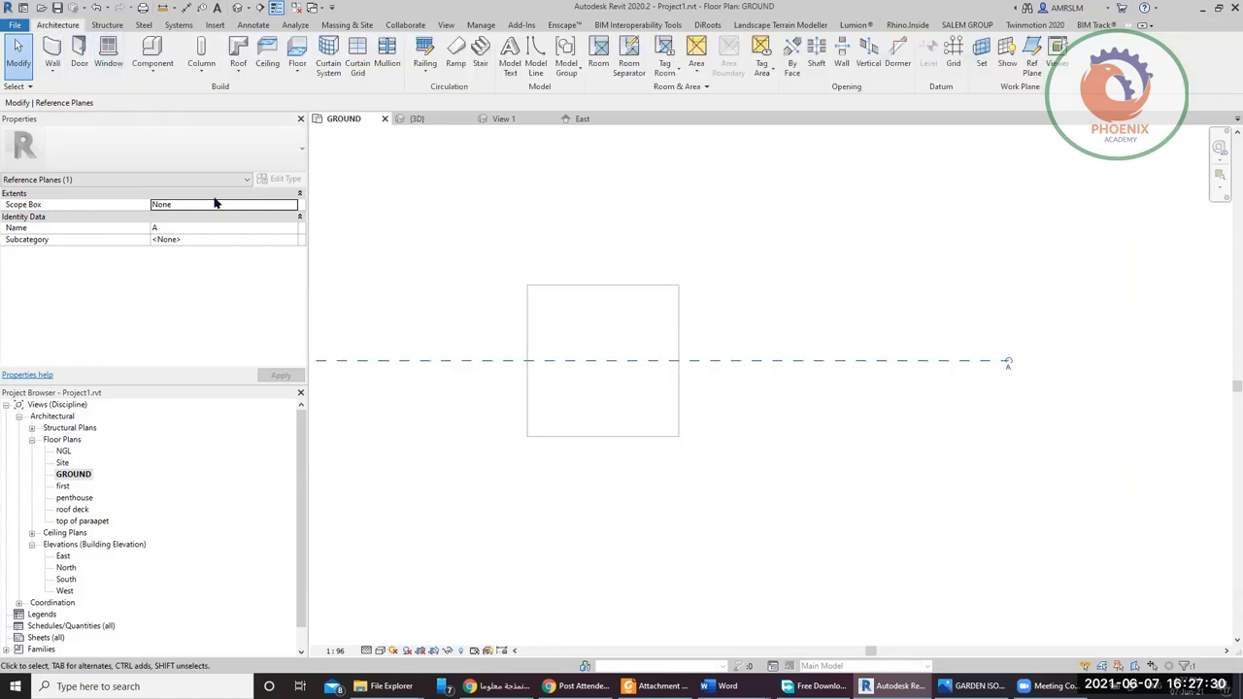
left_click(627, 347)
left_click(524, 62)
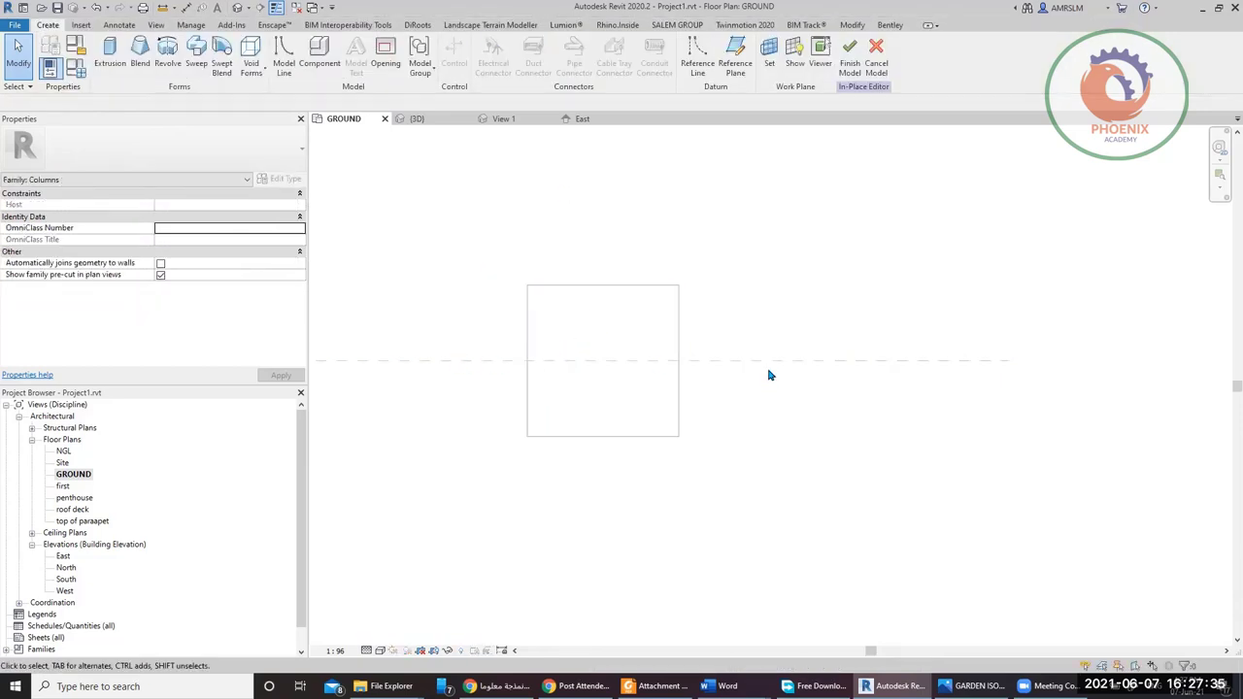
scroll(701, 339, "down", 2)
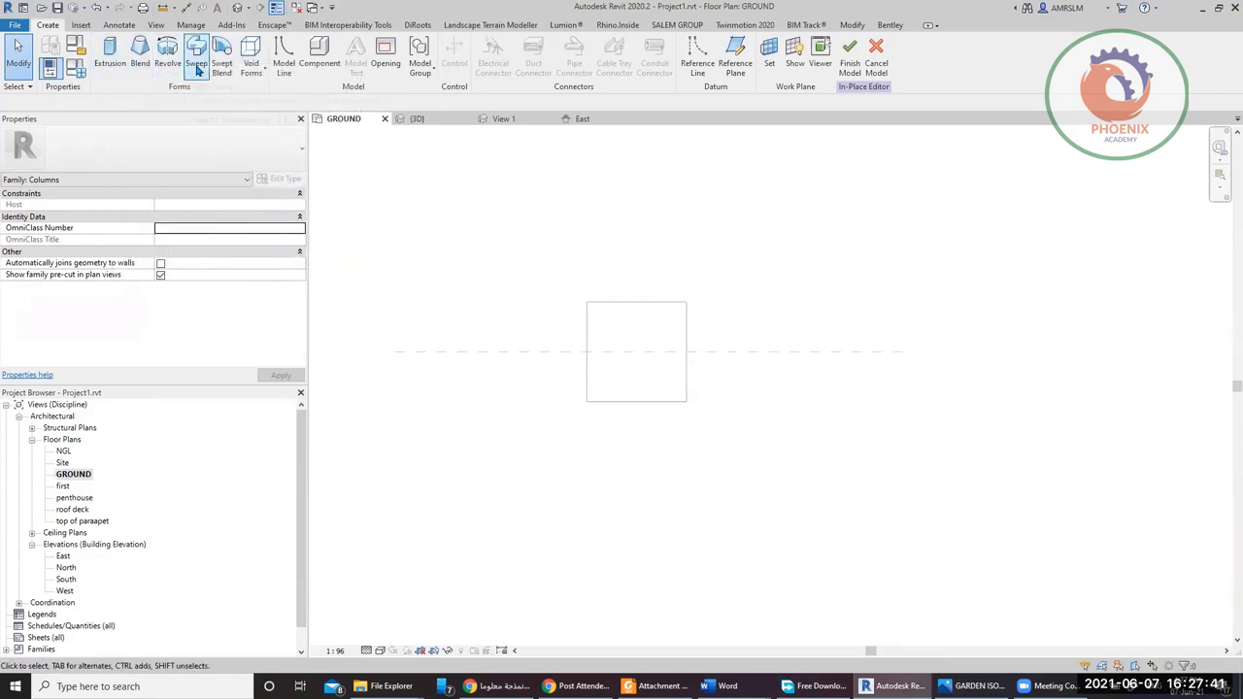
- Start a Revolve with Reference Plane : A as its work plane and open the North elevation for sketching
left_click(167, 51)
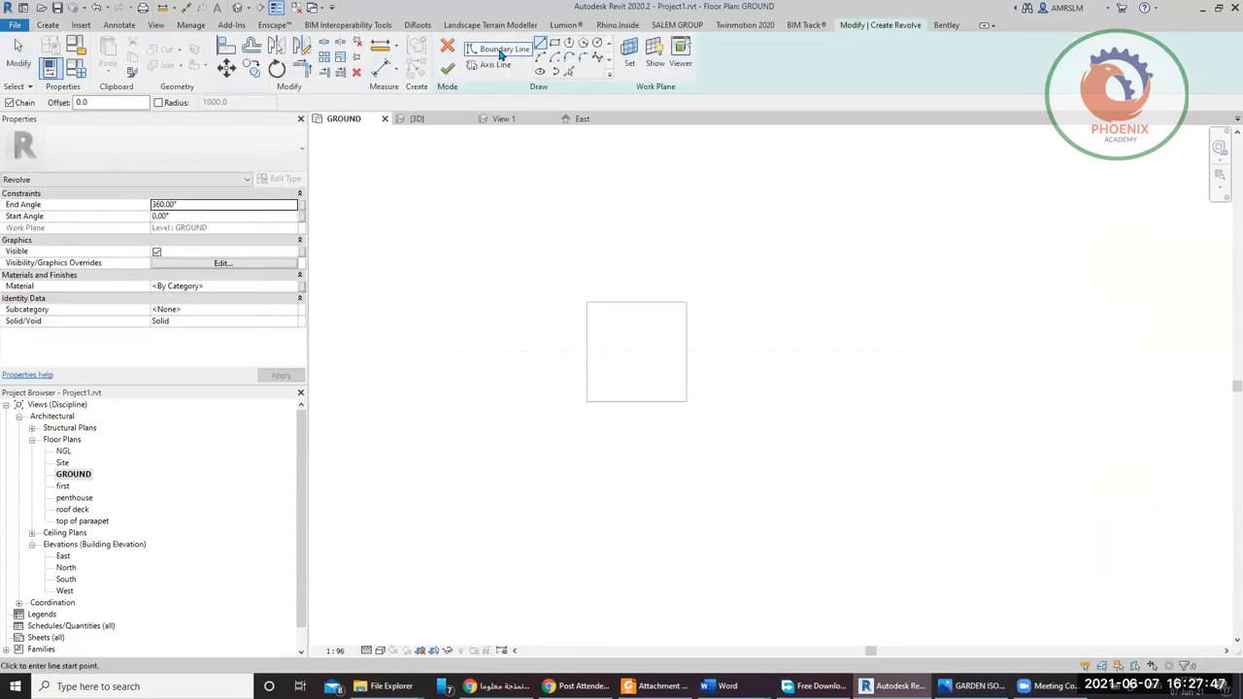
left_click(639, 68)
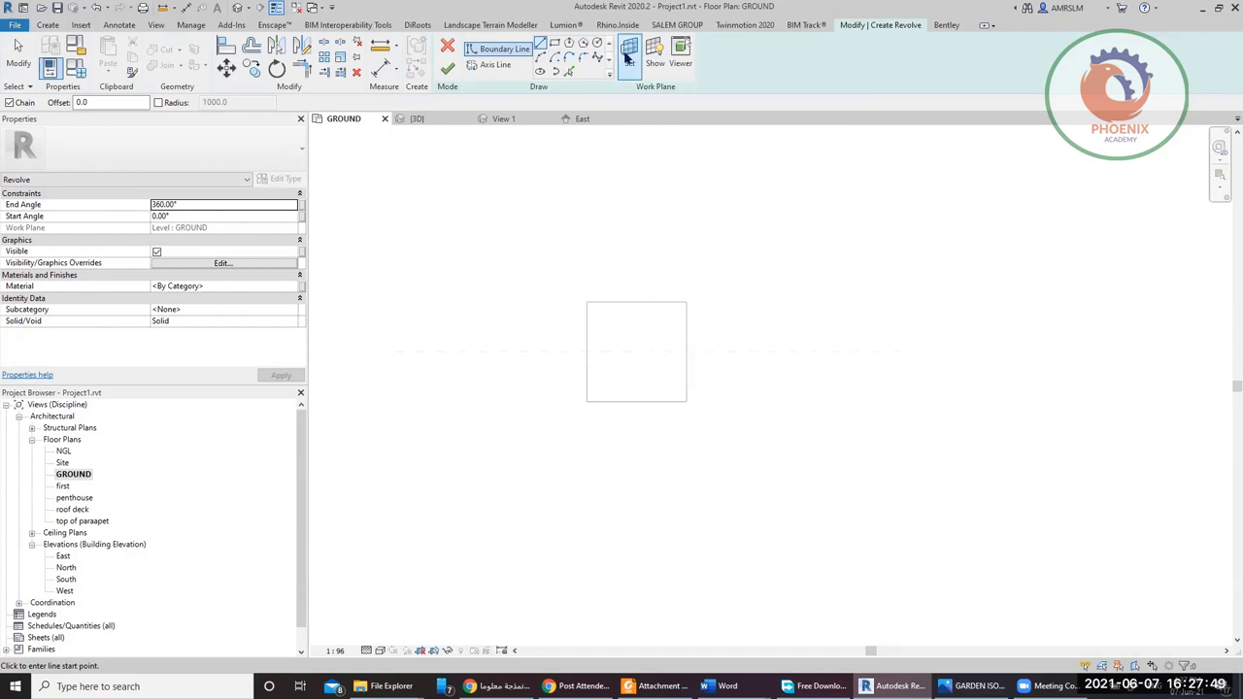
left_click(956, 330)
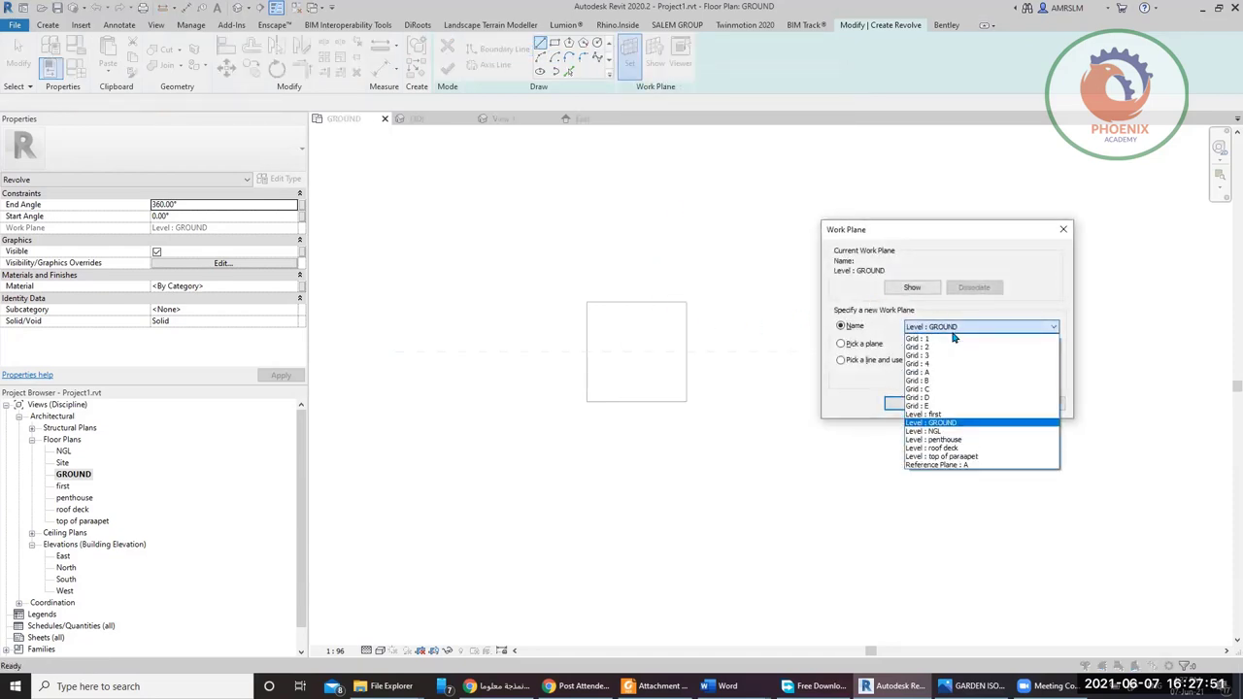
left_click(978, 467)
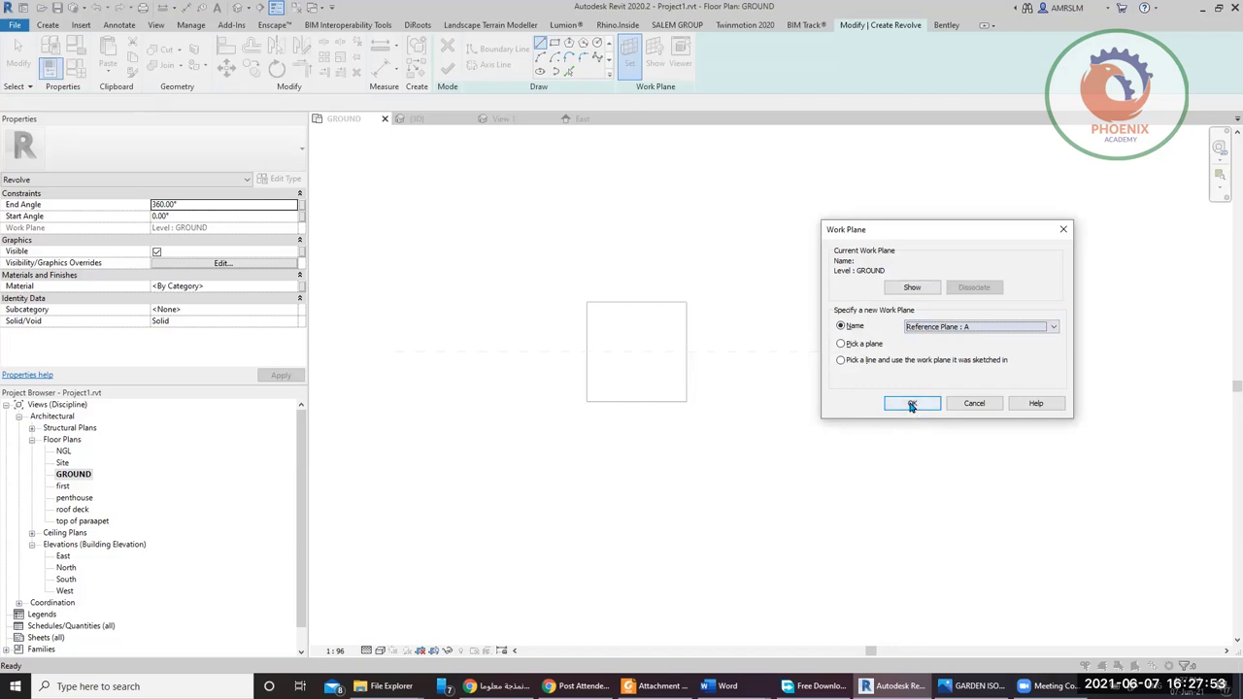
left_click(910, 402)
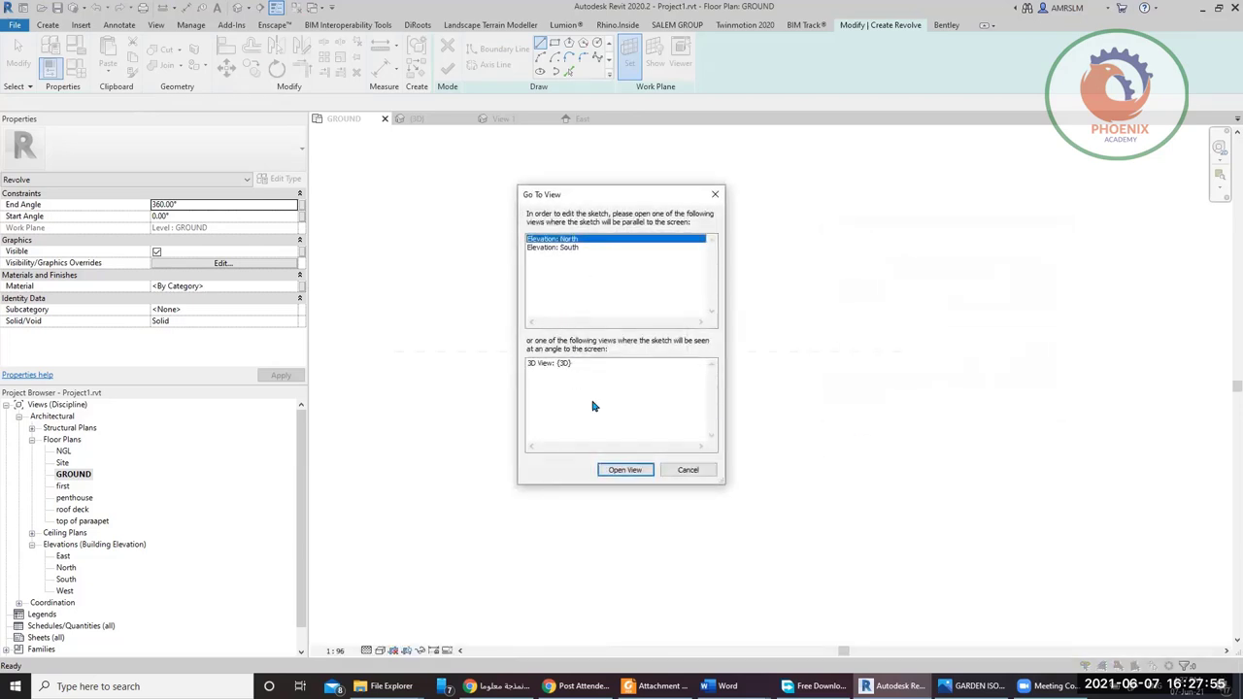
left_click(643, 470)
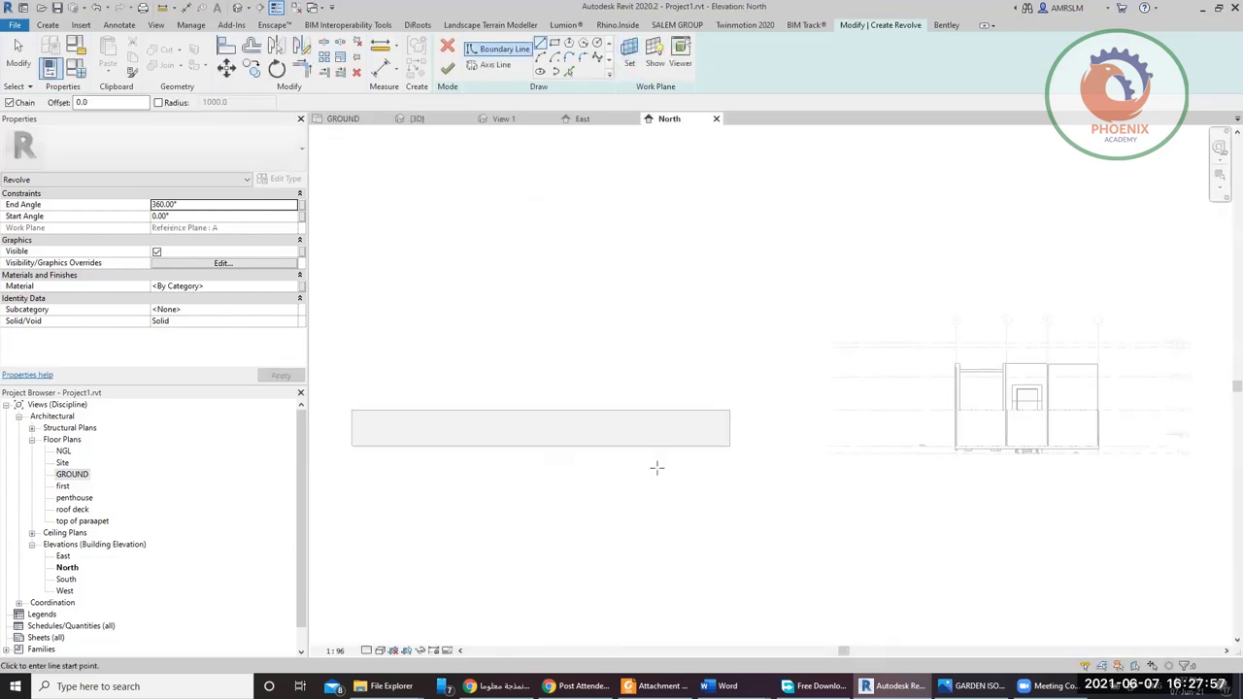
- Examine the foot of the pergola columns closely in the garden render
scroll(980, 456, "up", 5)
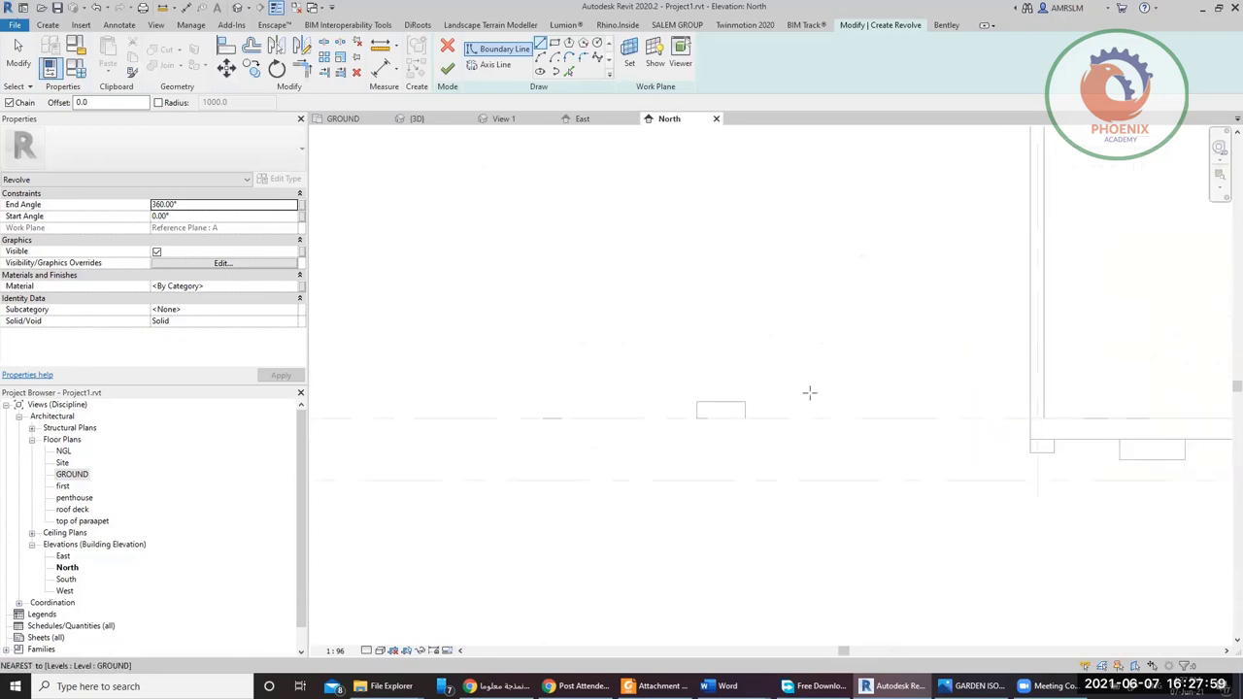
scroll(810, 392, "up", 2)
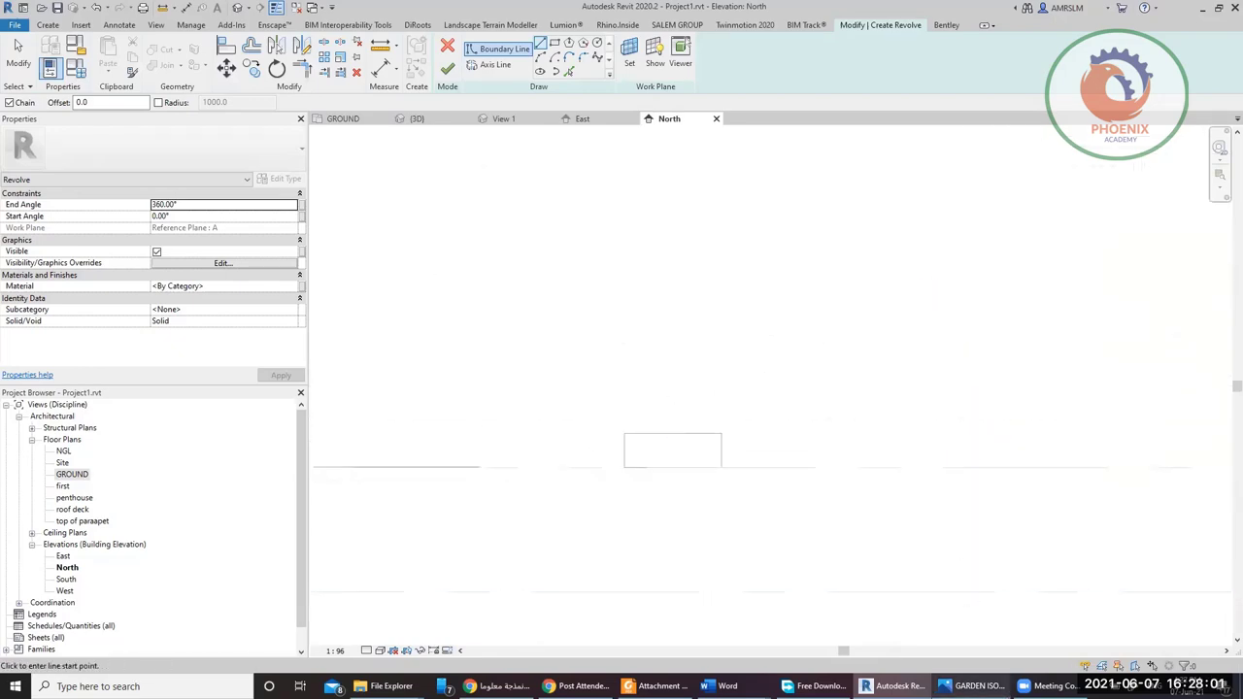
left_click(972, 685)
scroll(667, 457, "up", 1)
scroll(667, 456, "down", 1)
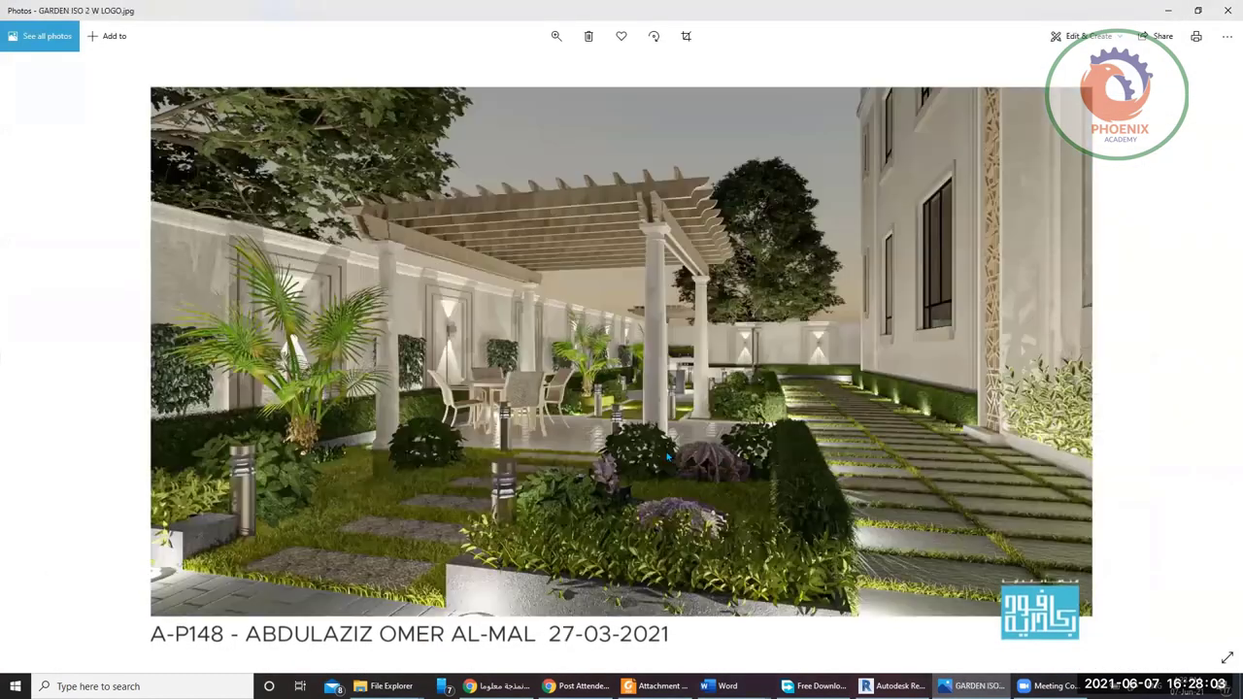
scroll(713, 419, "up", 5)
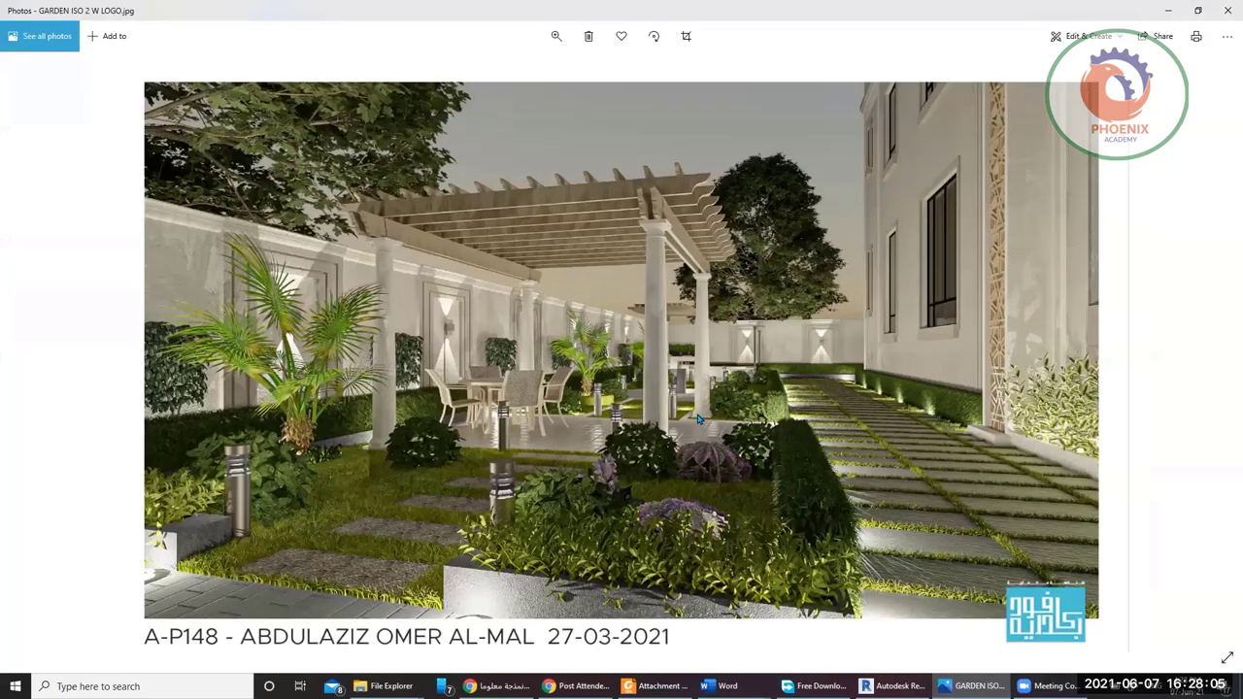
scroll(705, 500, "up", 3)
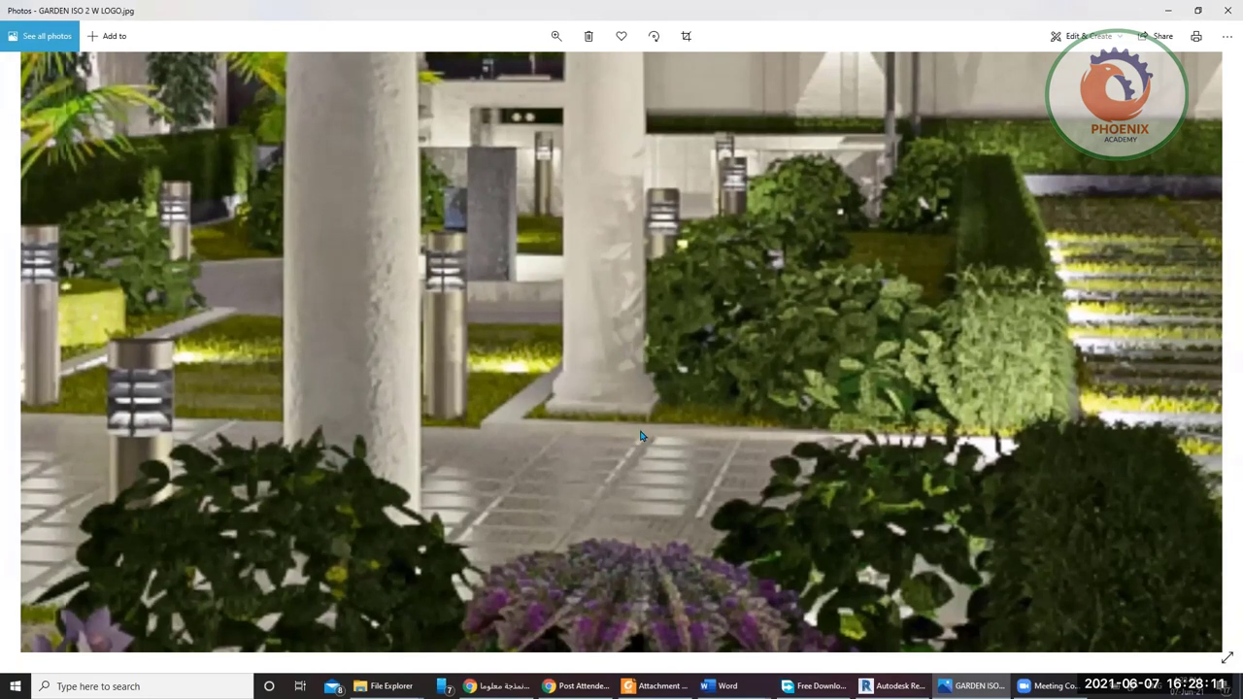
key("alt+Tab")
- Sketch an outward-bulging arc rising from the top of the square base near its right corner as the first revolve boundary
scroll(702, 442, "up", 3)
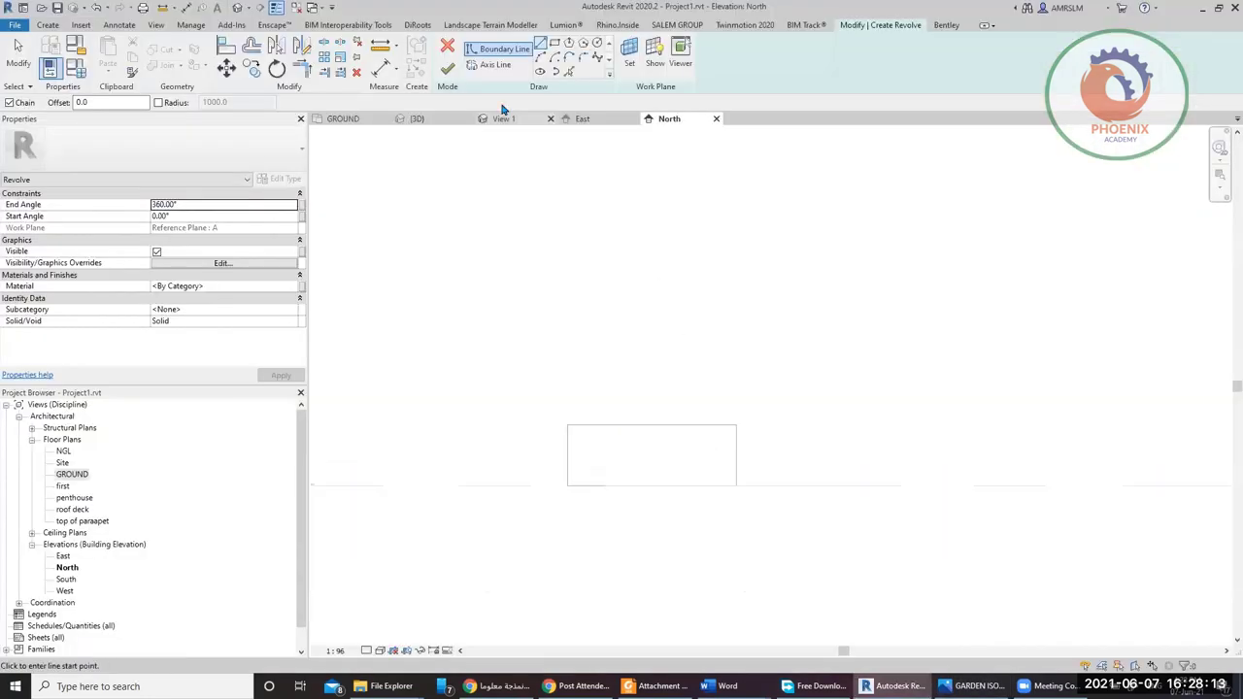
left_click(720, 427)
left_click(722, 386)
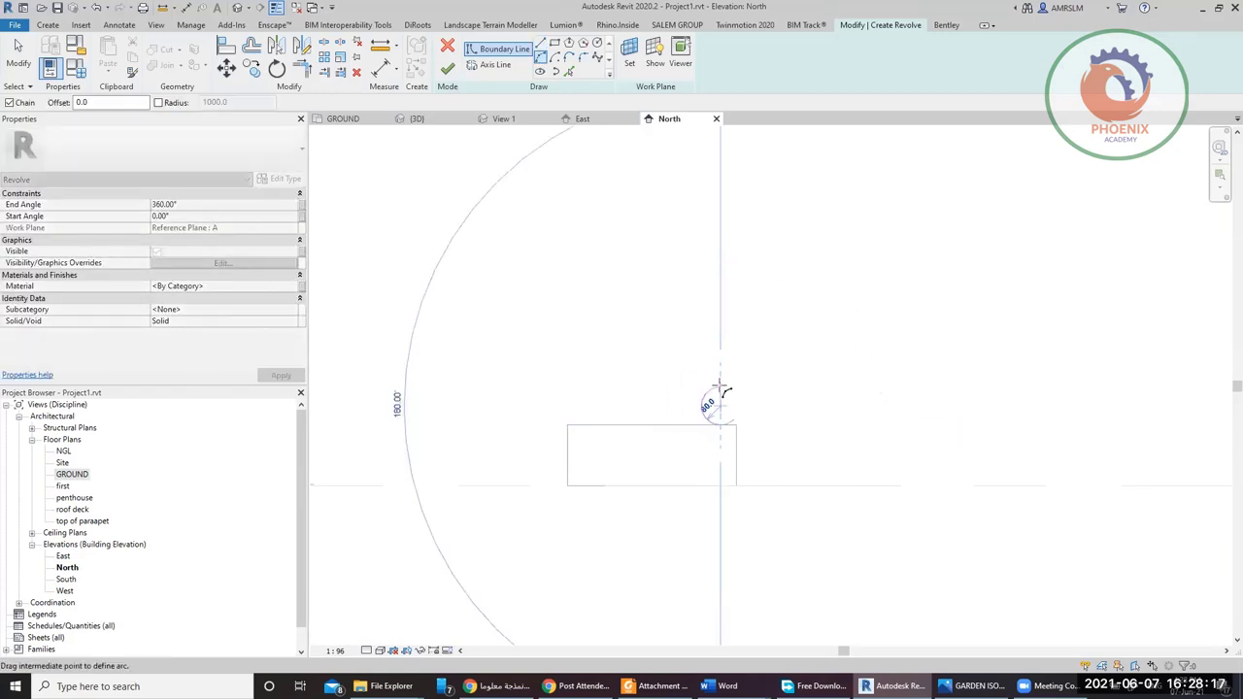
scroll(722, 387, "up", 3)
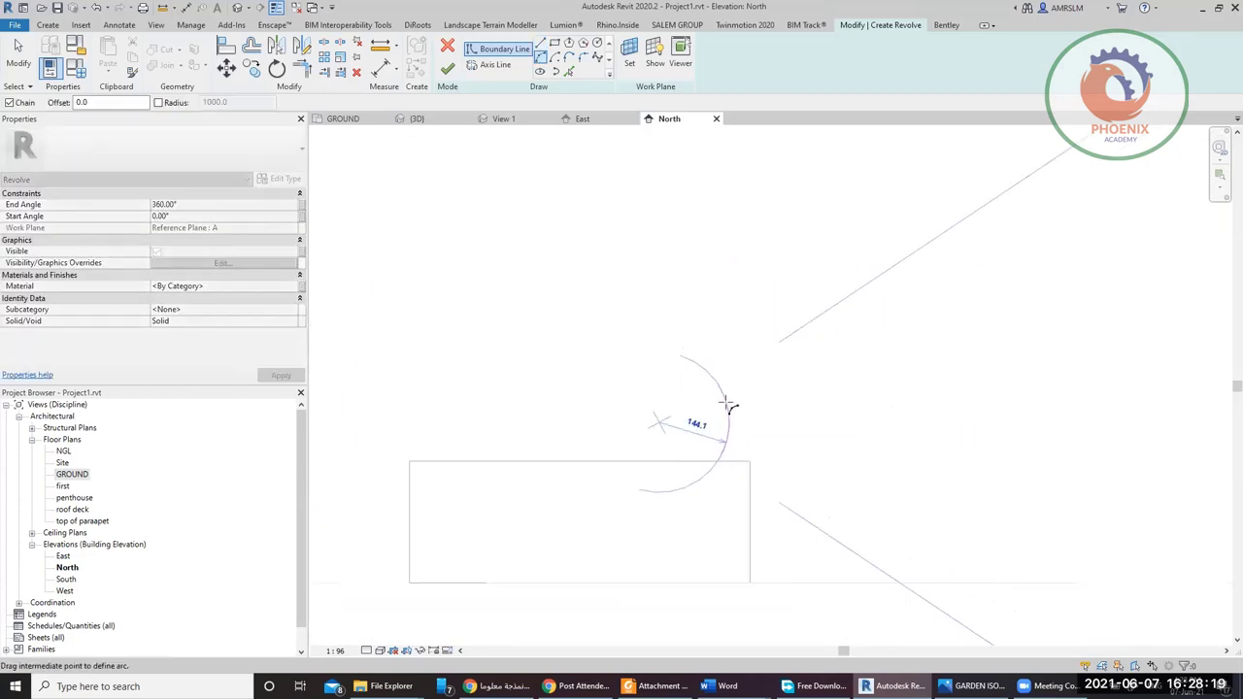
left_click(730, 406)
- Add a smaller outward-bulging arc about 25 mm tall on top of the first base arc
scroll(718, 383, "up", 2)
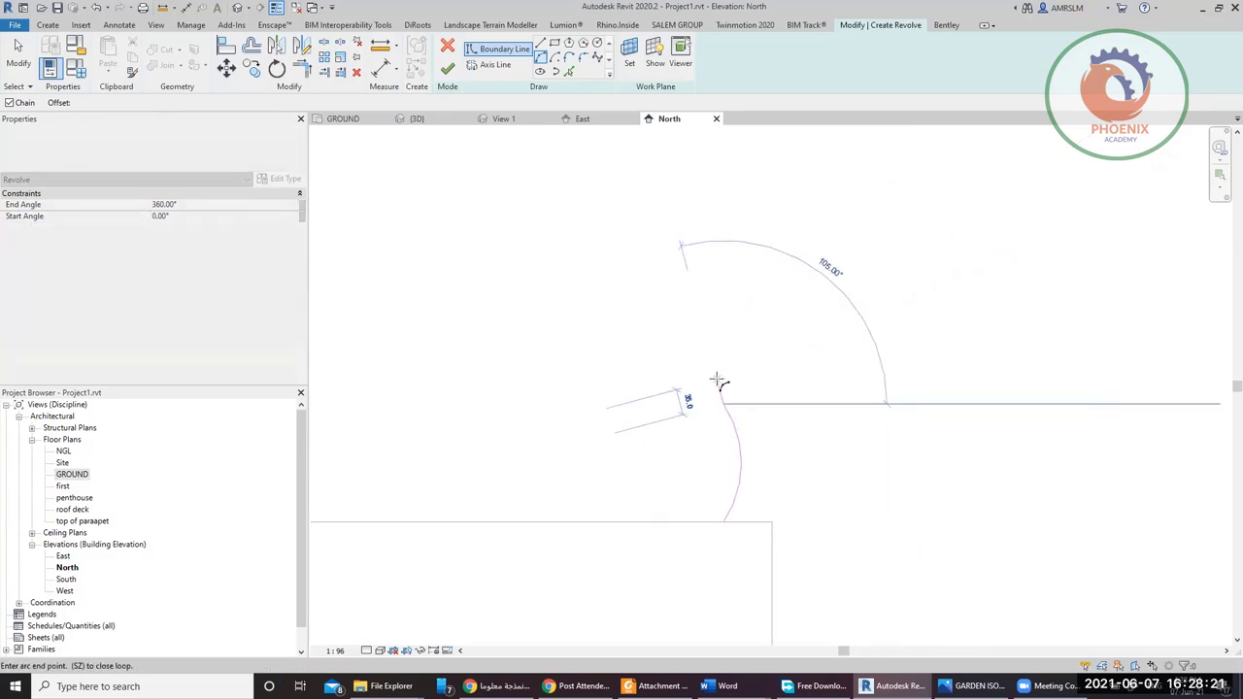
left_click(729, 392)
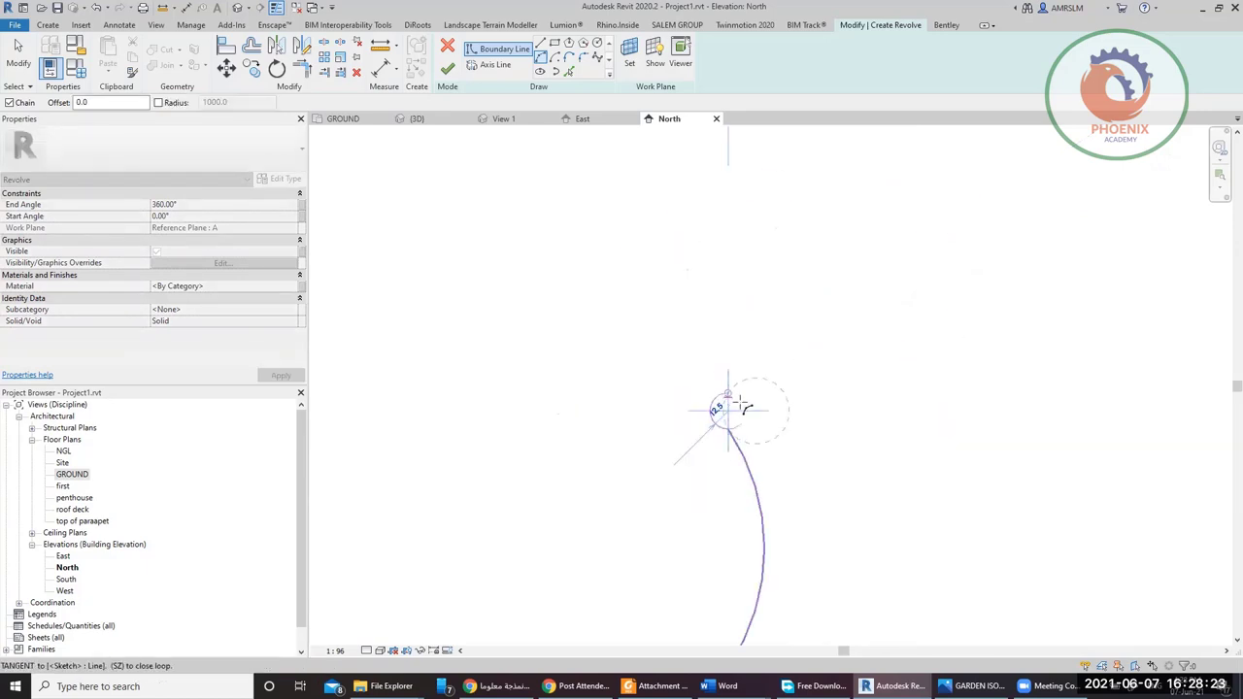
scroll(737, 404, "up", 1)
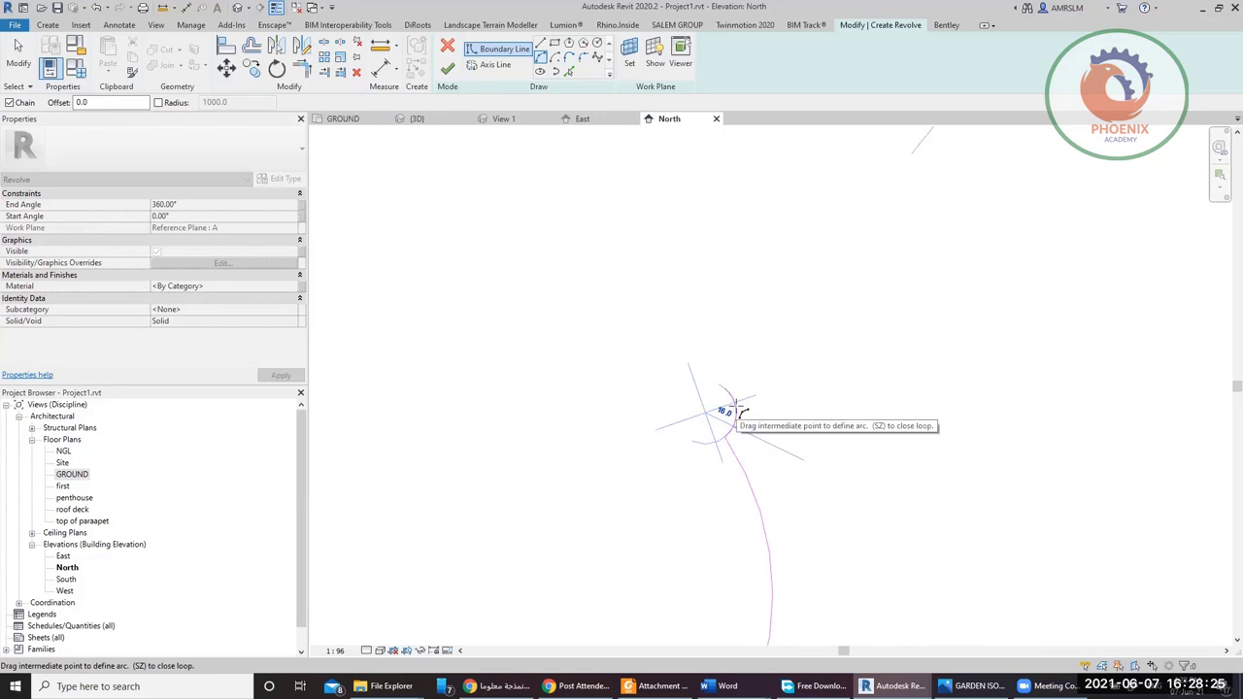
left_click(738, 406)
- Draw the column shaft's edge as a straight line about 3500 mm long, leaning slightly inward from the upper base arc
scroll(729, 536, "down", 4)
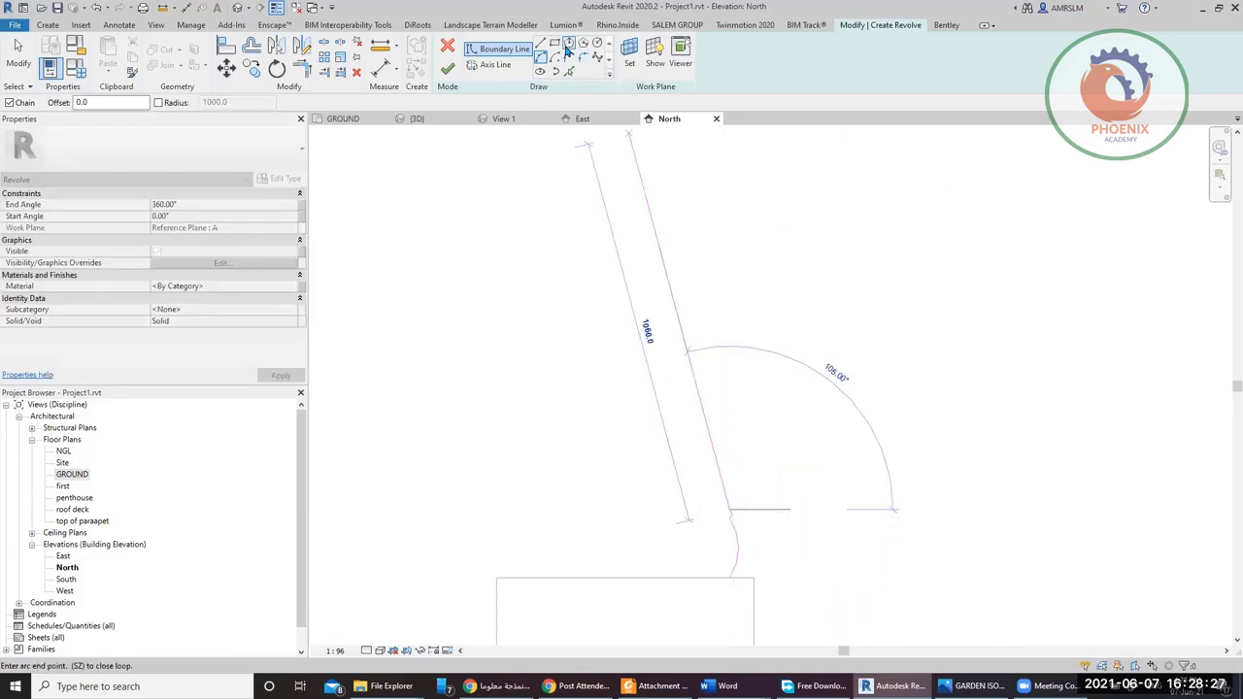
left_click(541, 44)
scroll(604, 211, "down", 5)
left_click(699, 476)
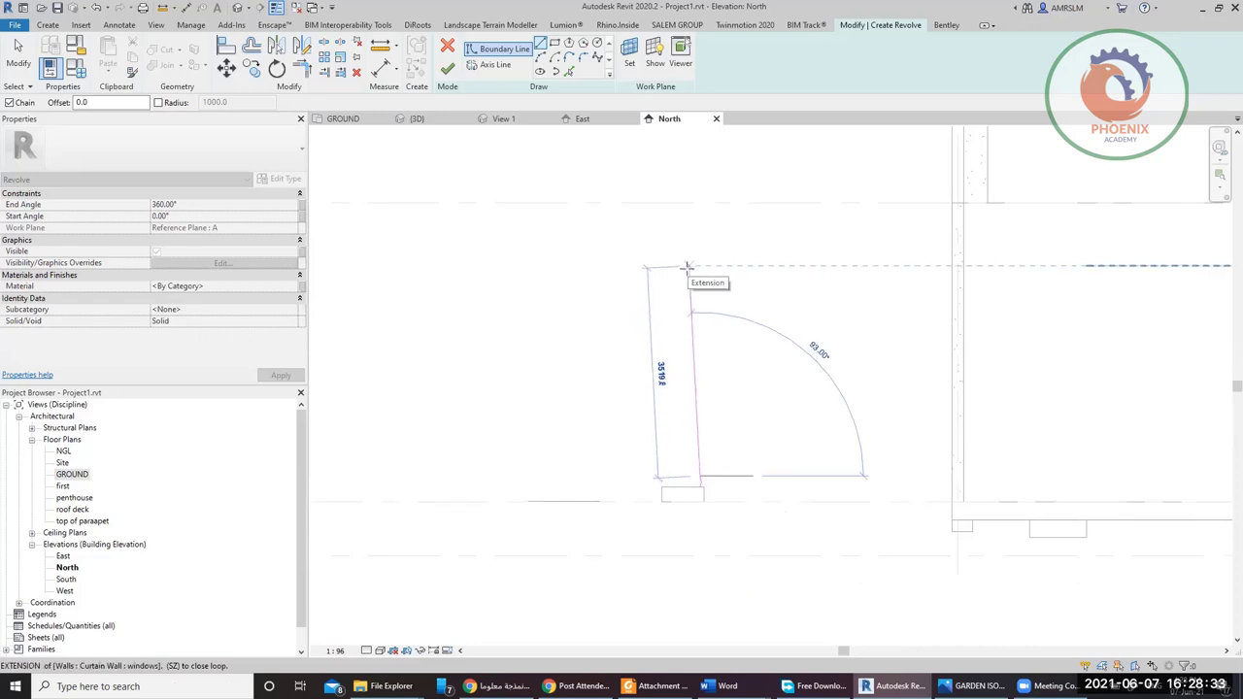
scroll(688, 268, "up", 2)
left_click(690, 269)
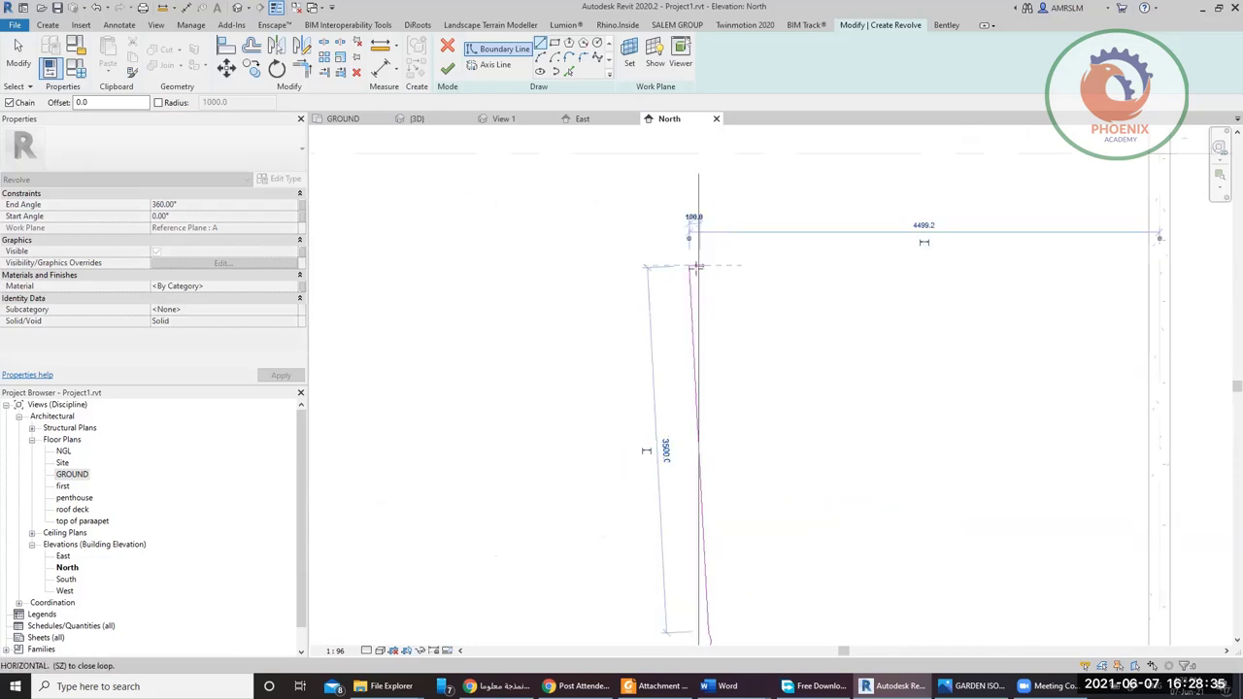
- Check the column capital in the garden render and sketch an outward arc about 40 mm tall at the shaft line's upper end
scroll(696, 269, "down", 2)
key("alt+Tab")
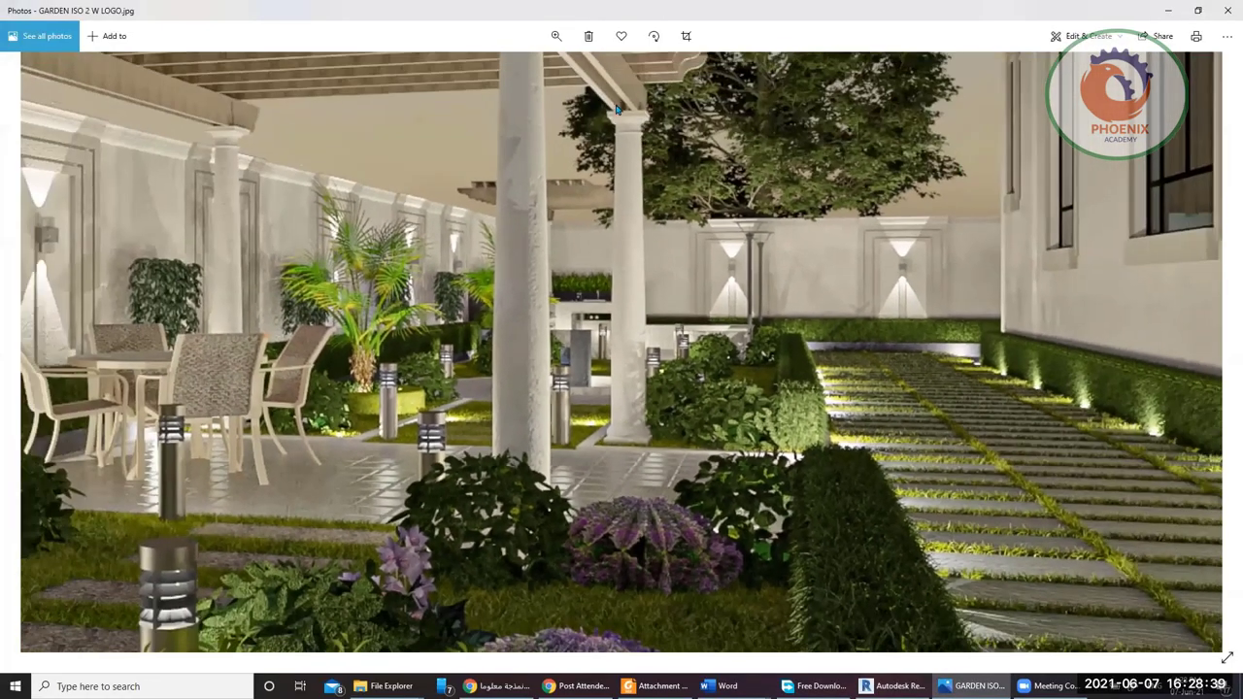
scroll(622, 111, "up", 2, "ctrl")
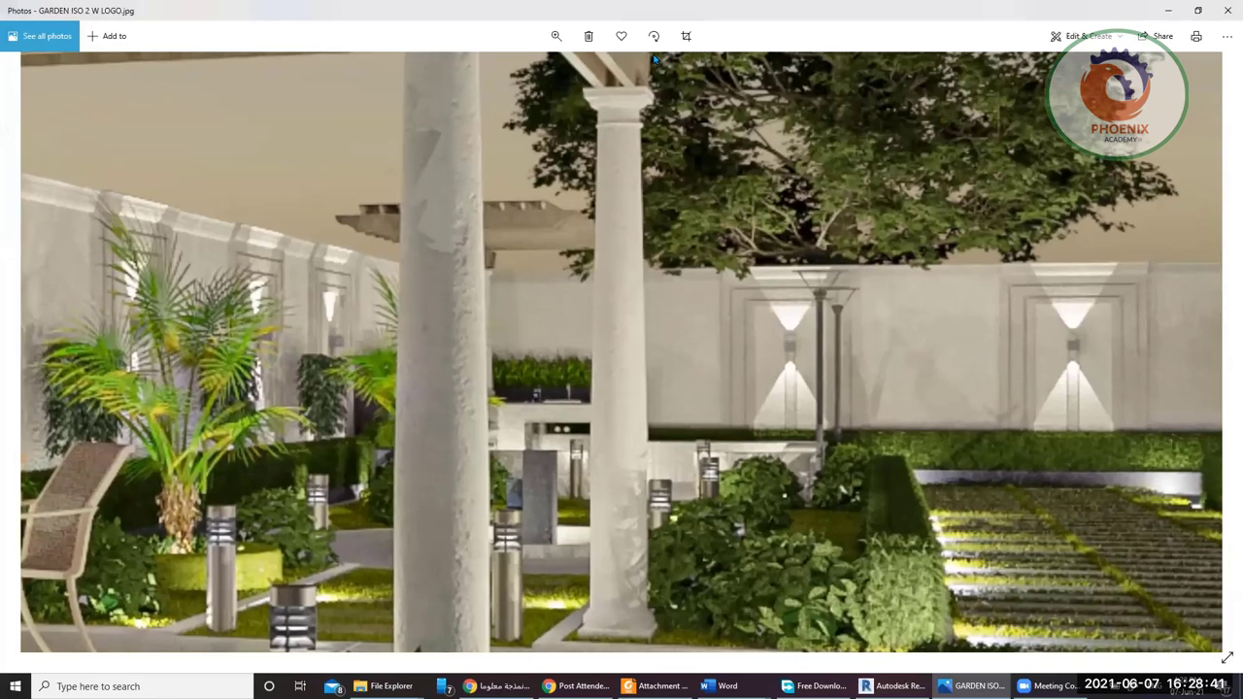
key("alt+Tab")
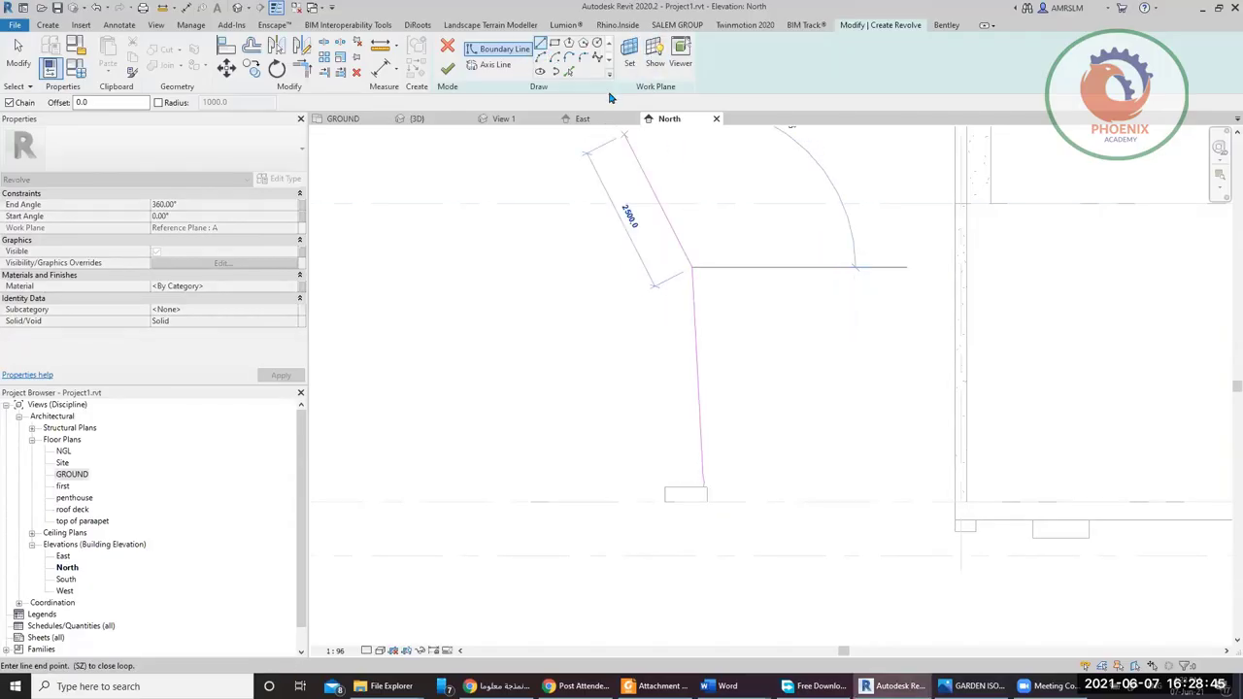
left_click(539, 56)
scroll(697, 269, "up", 5)
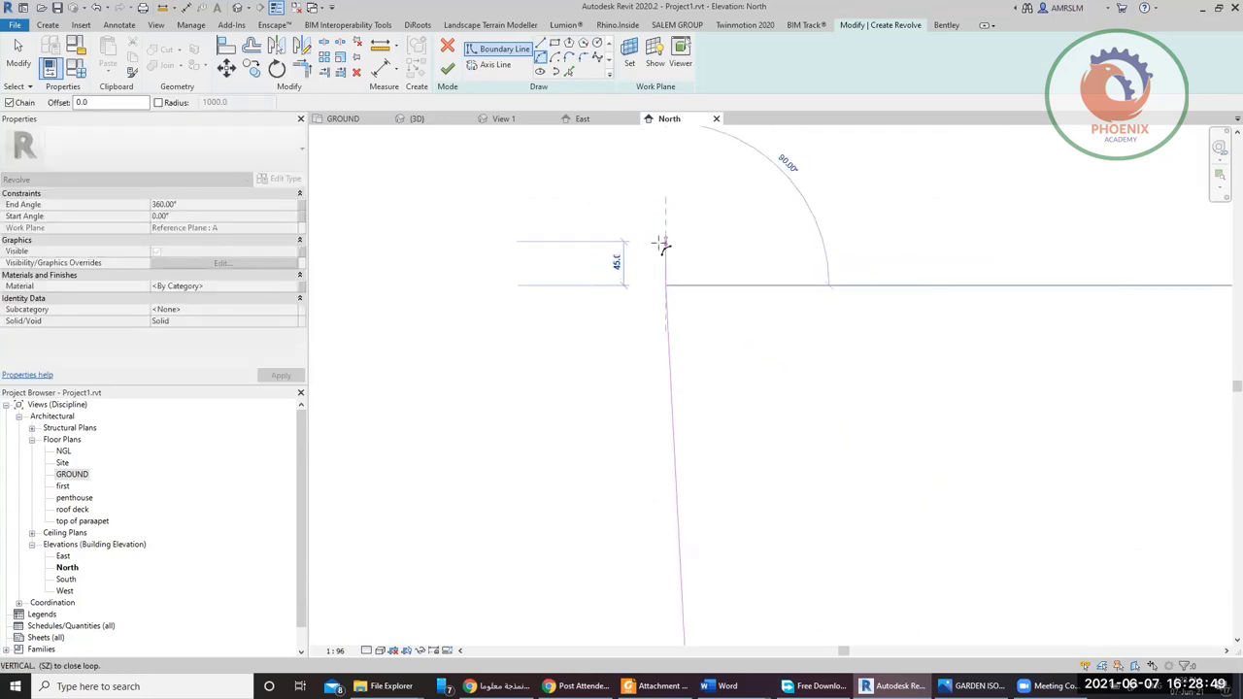
left_click(665, 250)
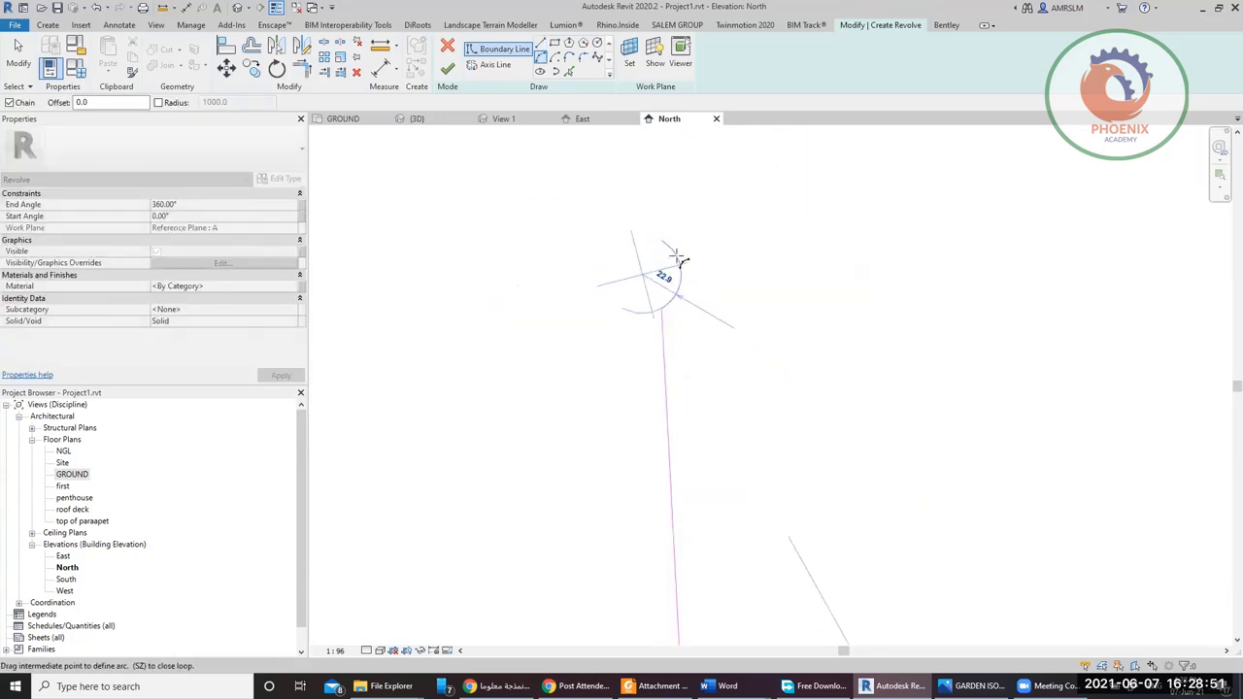
left_click(676, 256)
scroll(669, 304, "down", 3)
- Compare the capital with the garden render and draw a short, nearly vertical line about 25 mm long above the upper shaft arc
key("alt+Tab")
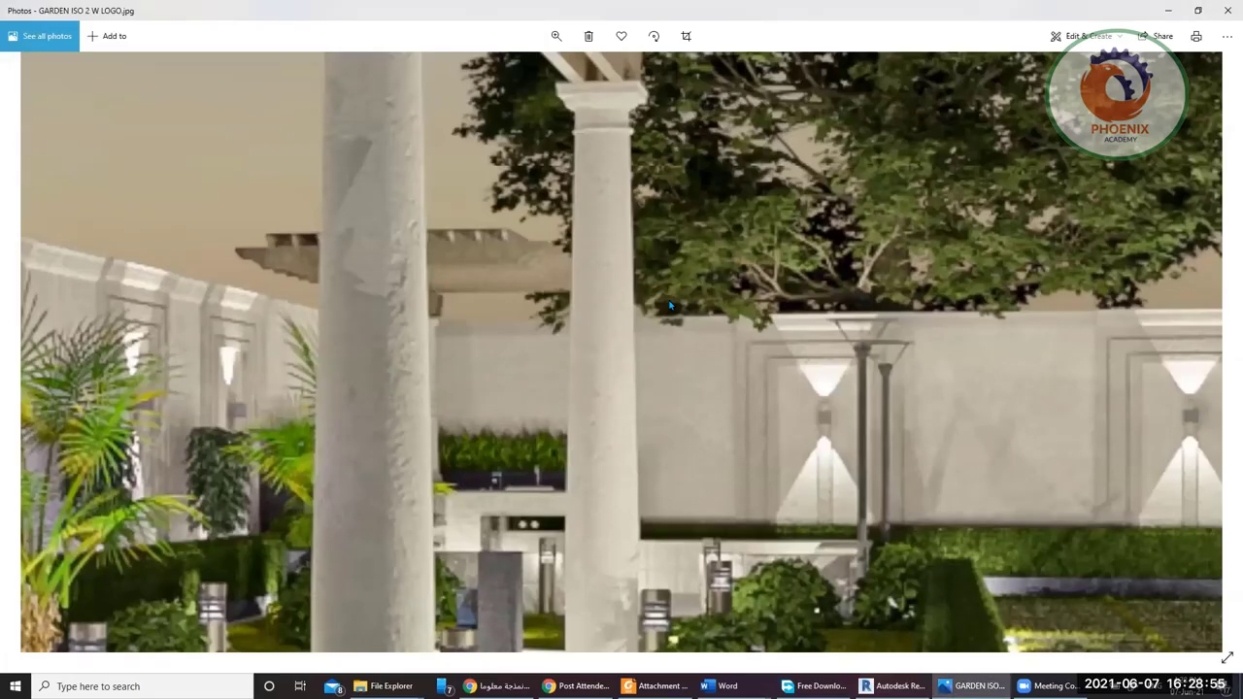
key("alt+Tab")
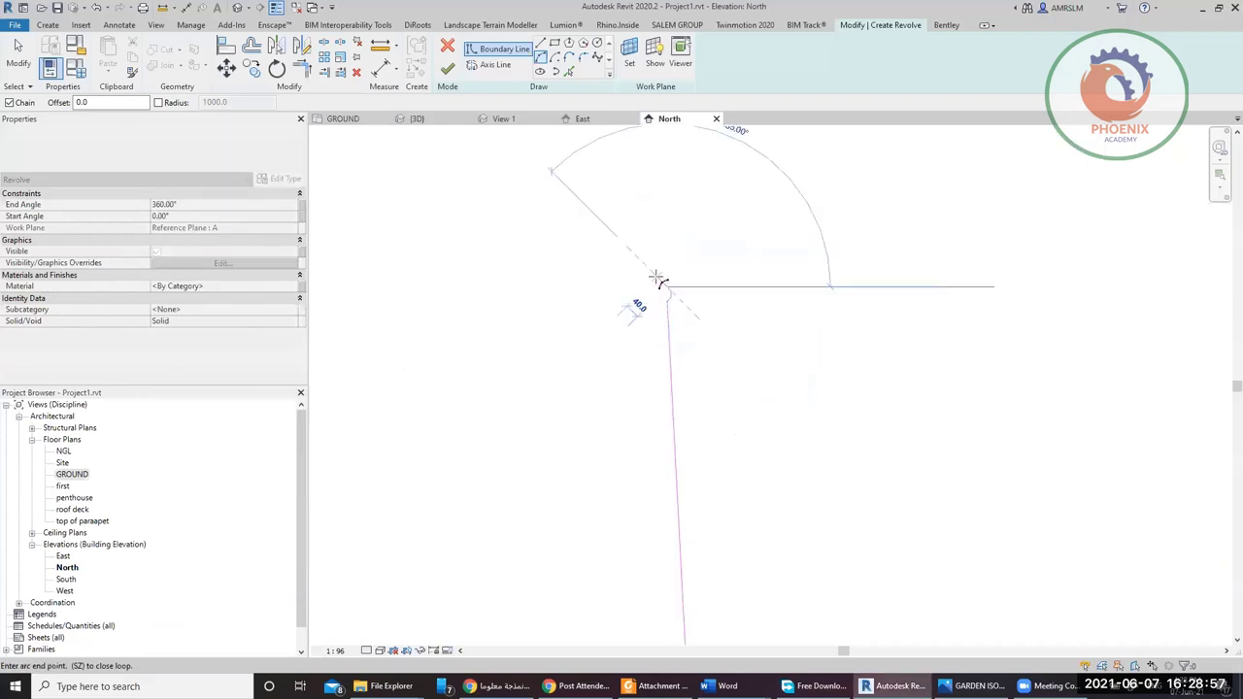
left_click(542, 44)
scroll(666, 259, "up", 5)
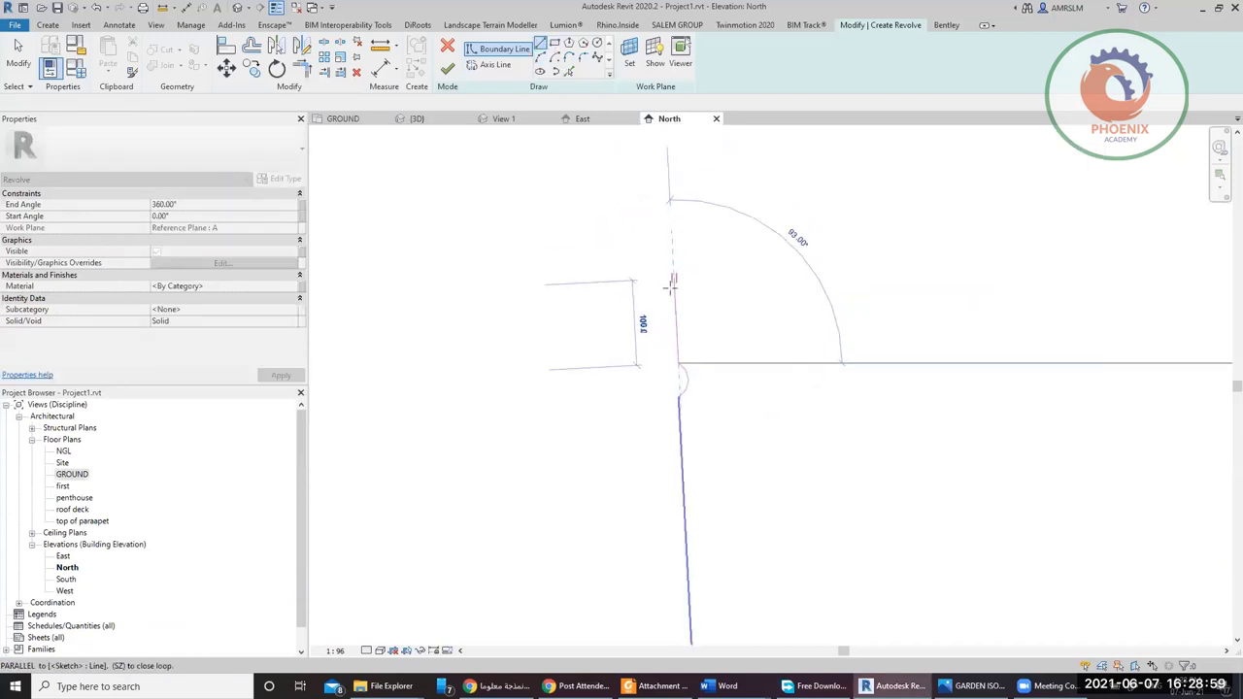
scroll(681, 376, "up", 2)
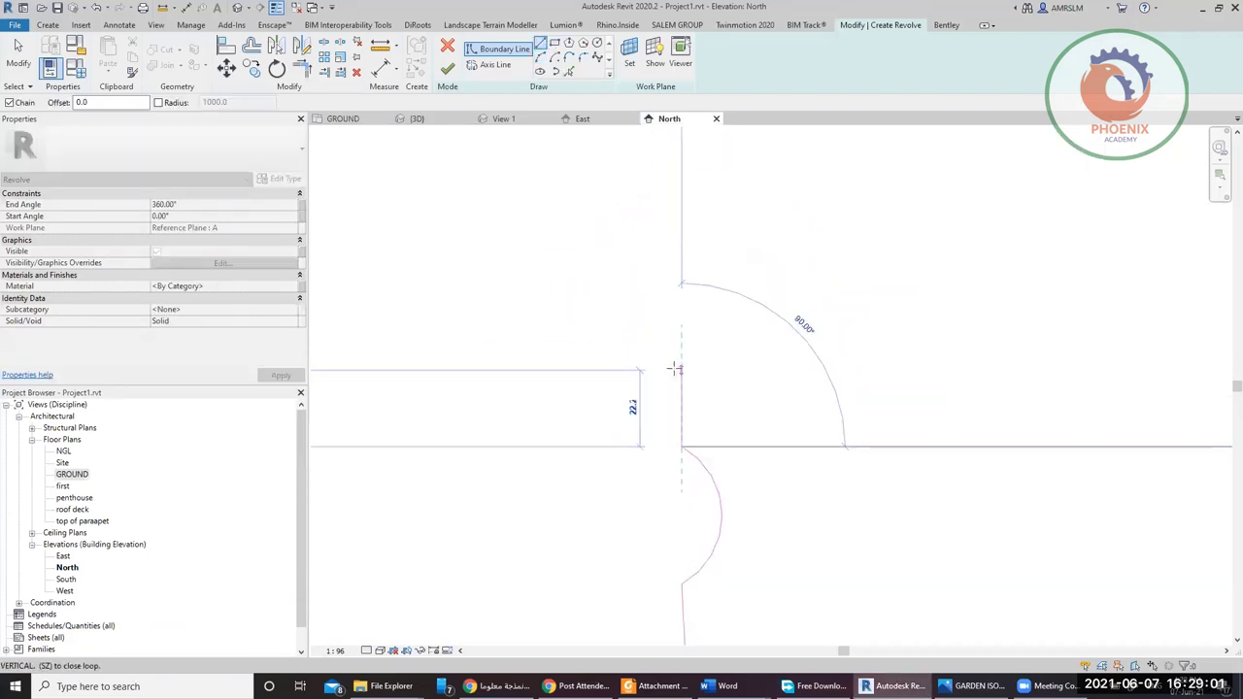
- Compare the capital with the garden render and add a small outward arc about 13 mm tall above the short near-vertical line
key("alt+Tab")
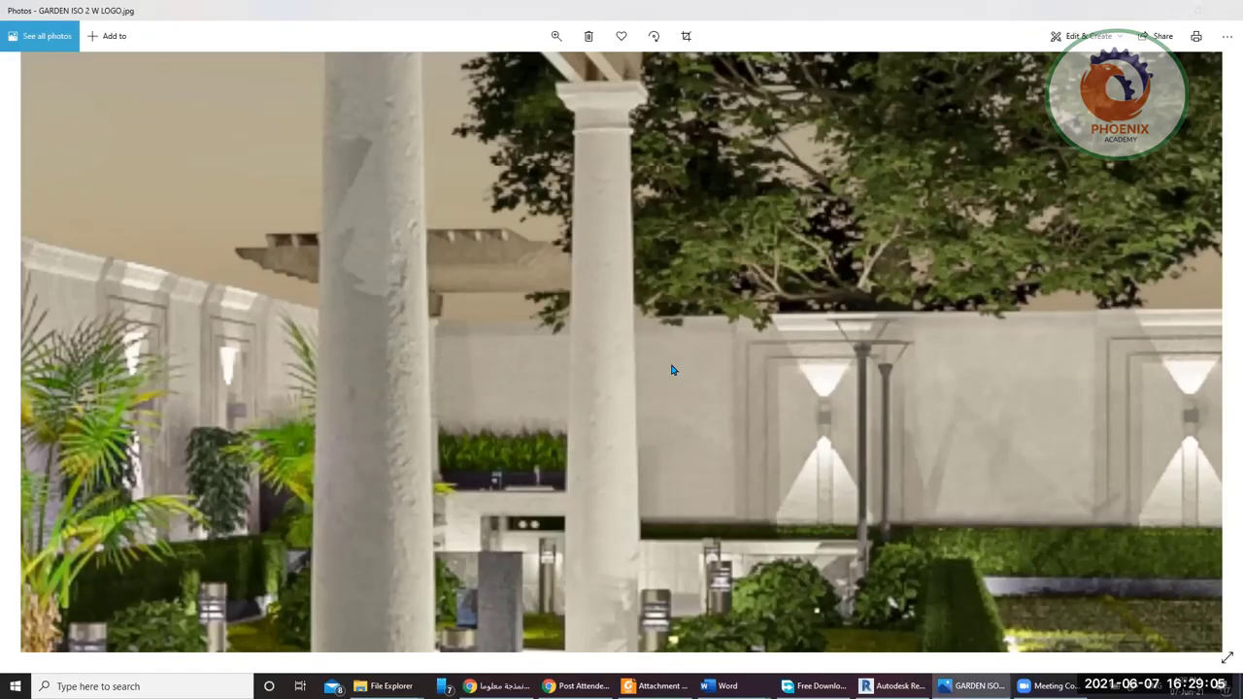
key("alt+Tab")
left_click(543, 61)
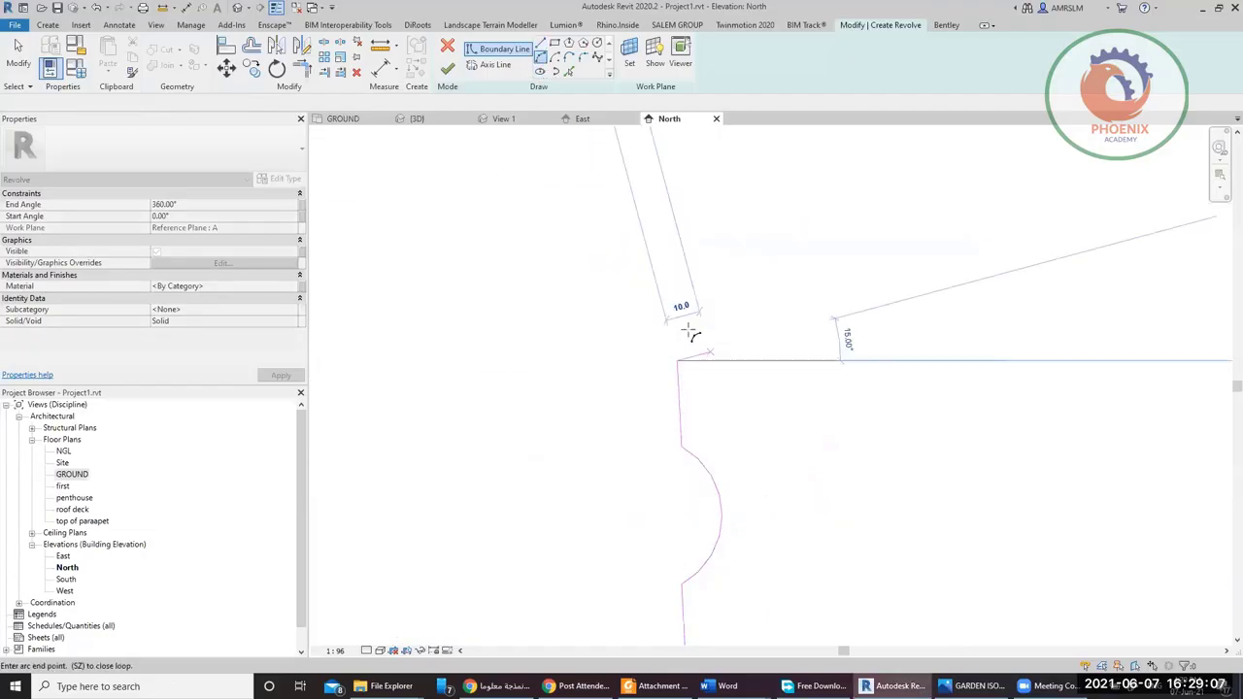
left_click(677, 318)
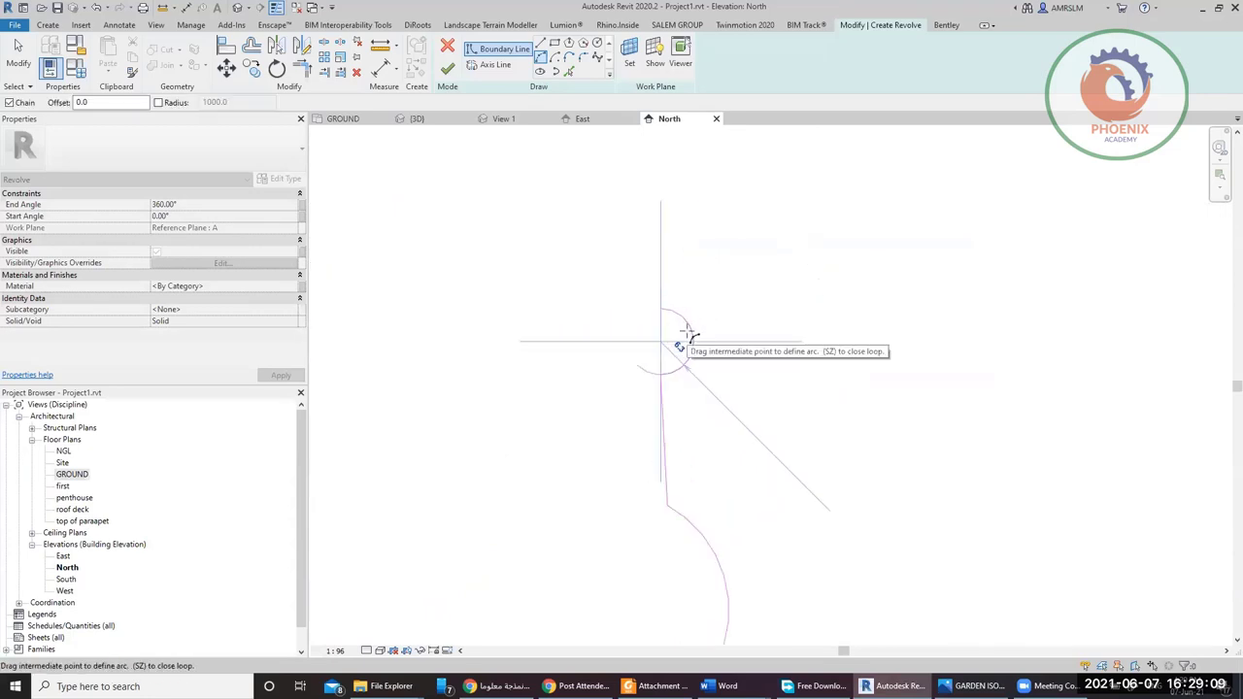
left_click(673, 326)
- Draw a horizontal boundary line from the small arc's upper end inward across the top of the column
scroll(700, 334, "down", 7)
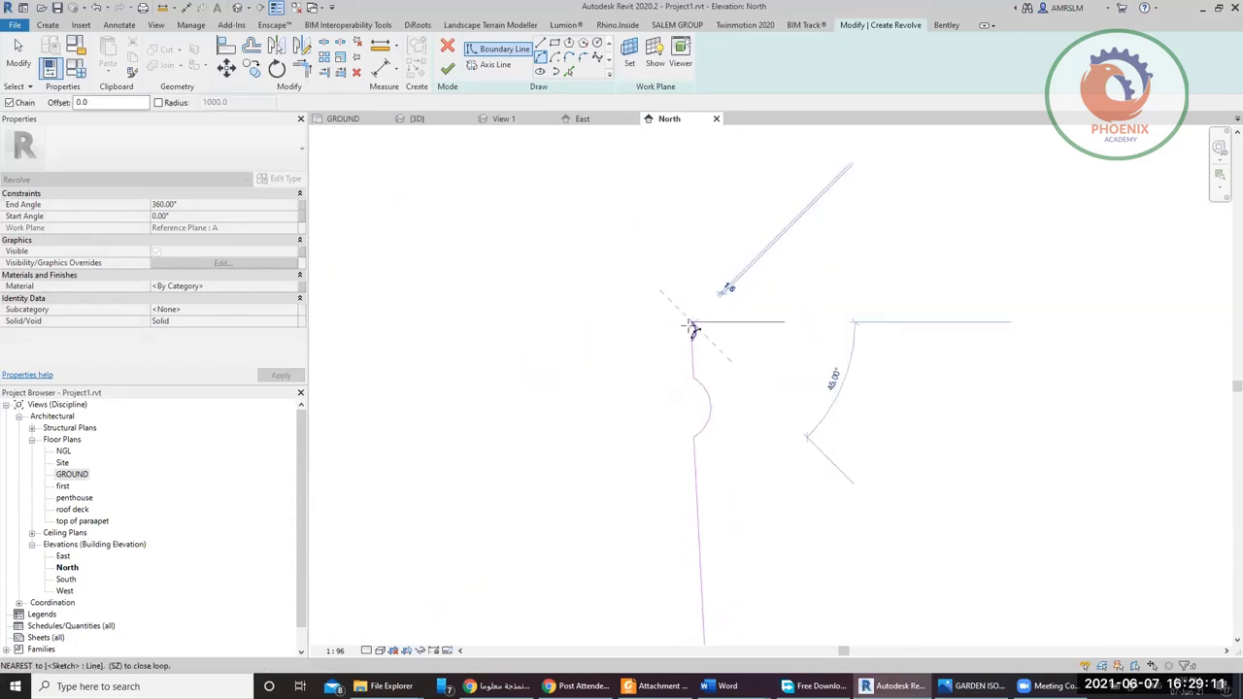
scroll(635, 269, "down", 2)
scroll(635, 269, "down", 1)
scroll(627, 276, "up", 1)
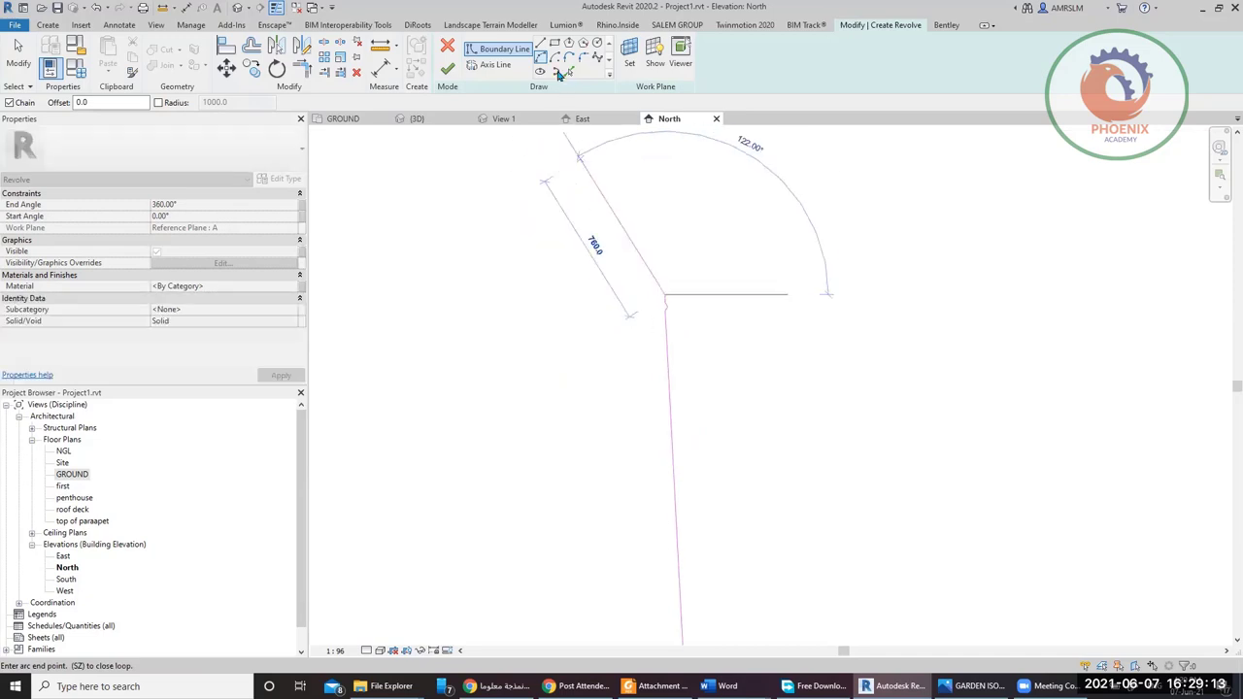
left_click(541, 44)
scroll(619, 293, "down", 2)
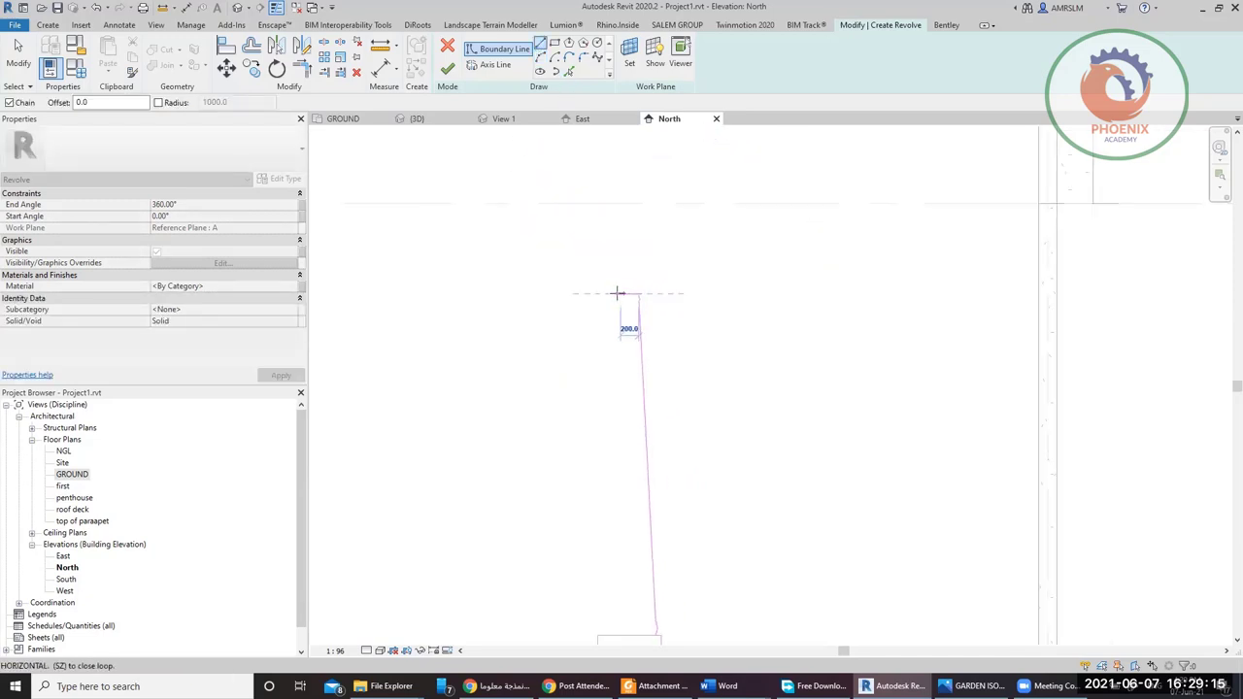
key("Escape")
key("Escape")
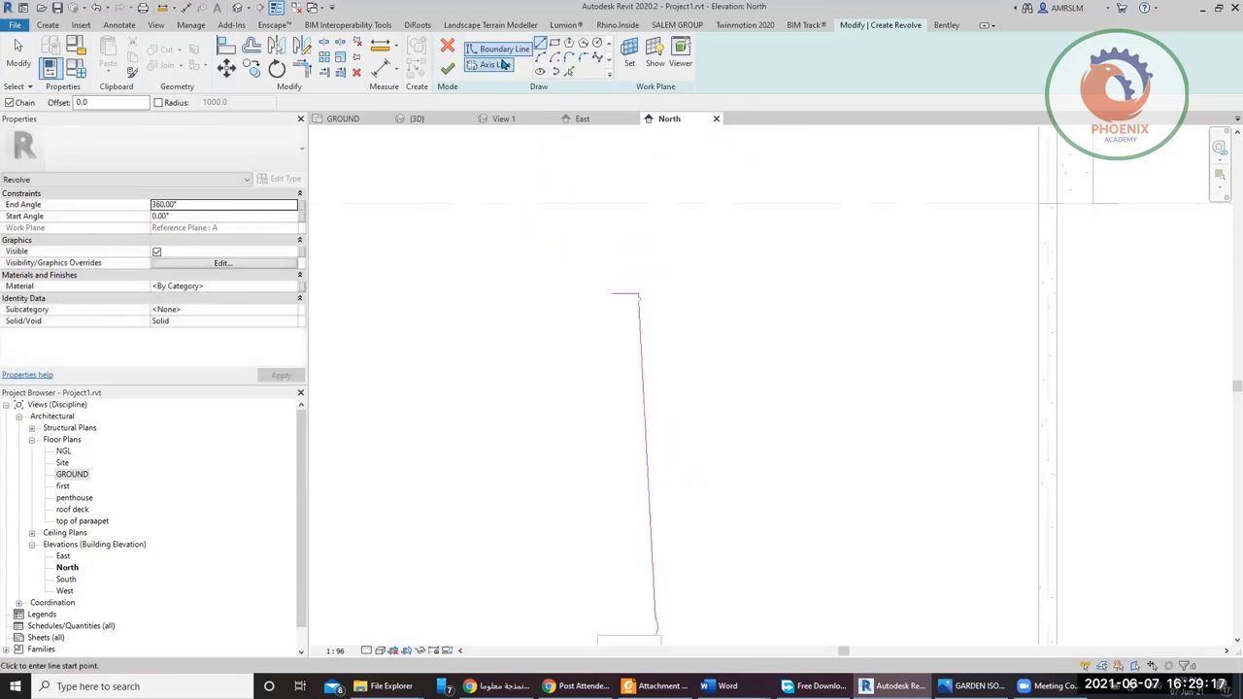
- Draw a vertical revolve axis line about 4300 mm long upward from the midpoint of the square base's top edge
left_click(494, 64)
scroll(539, 292, "up", 5)
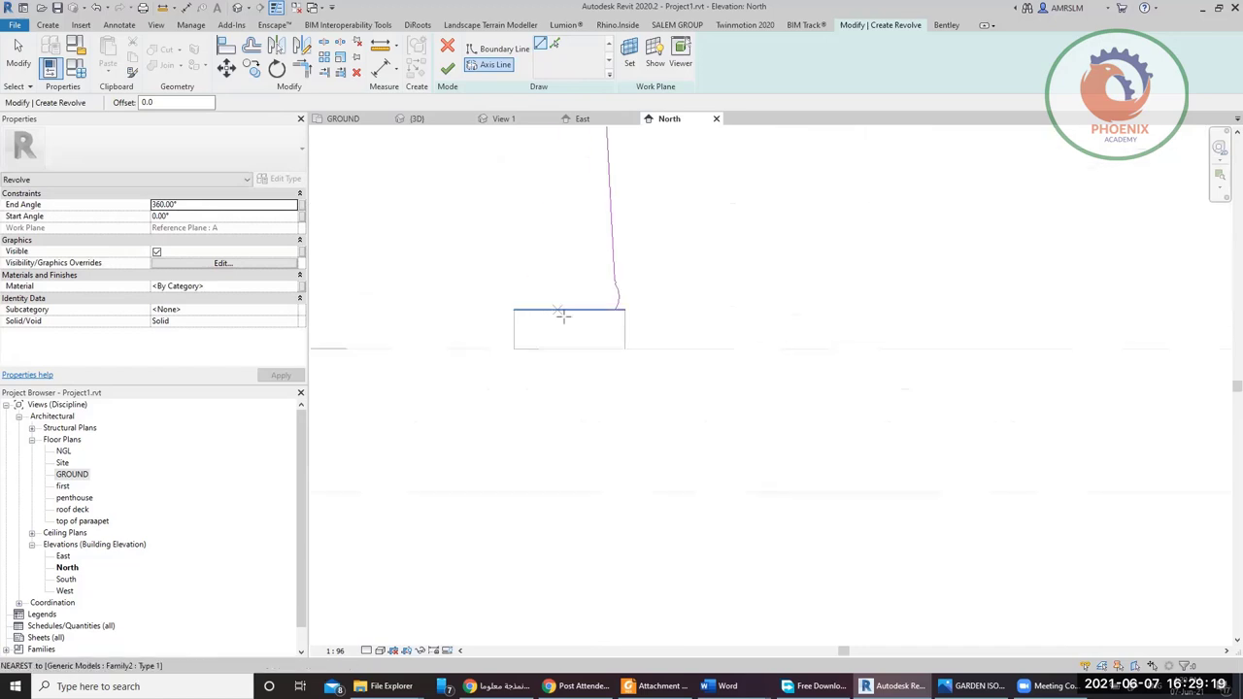
left_click(569, 310)
scroll(585, 398, "down", 2)
scroll(577, 252, "up", 5)
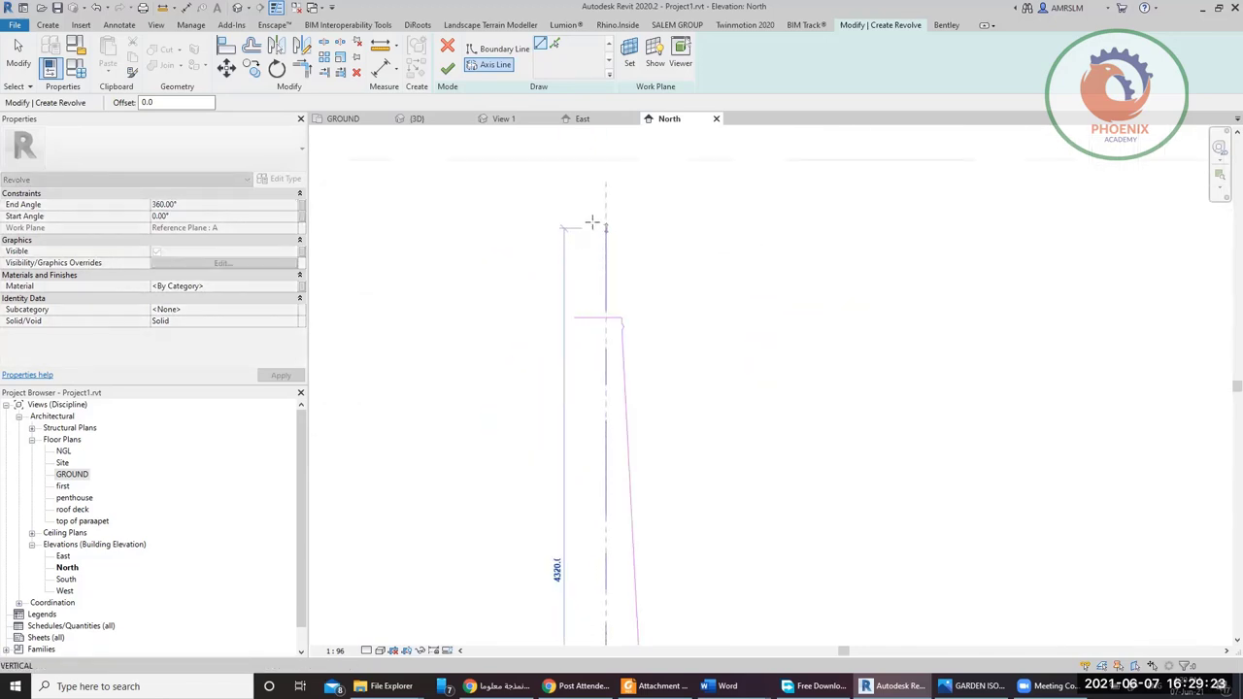
scroll(601, 234, "down", 2)
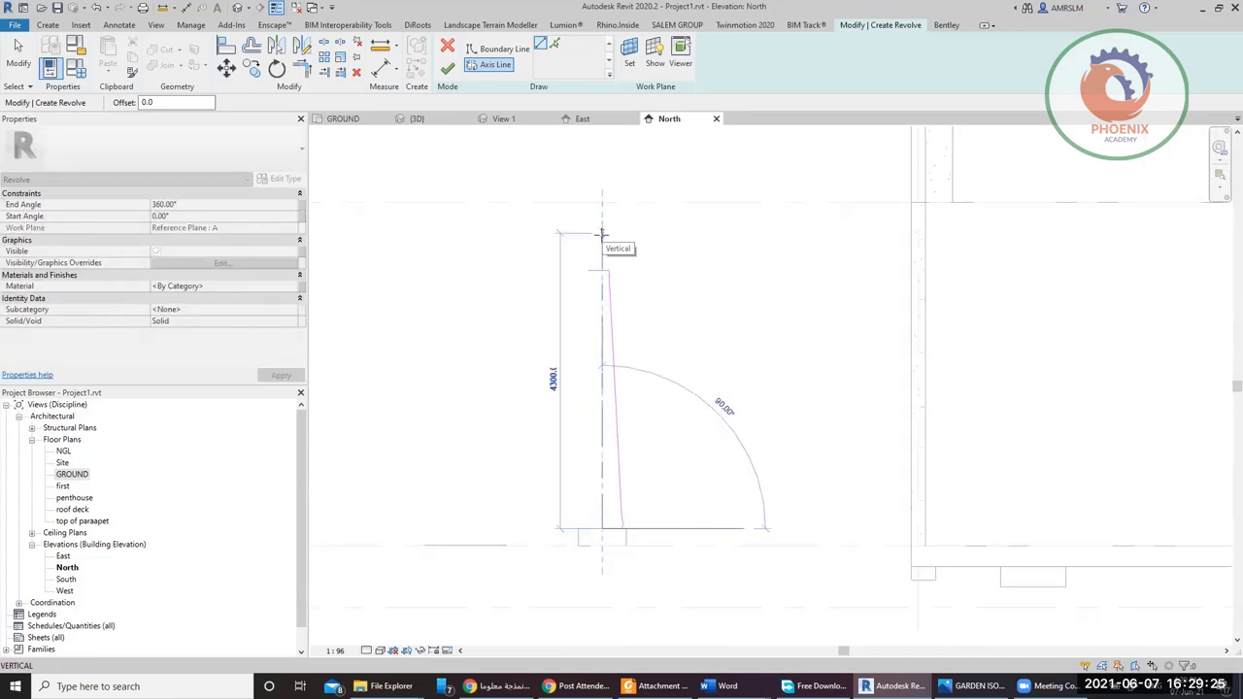
left_click(601, 234)
scroll(583, 281, "up", 4)
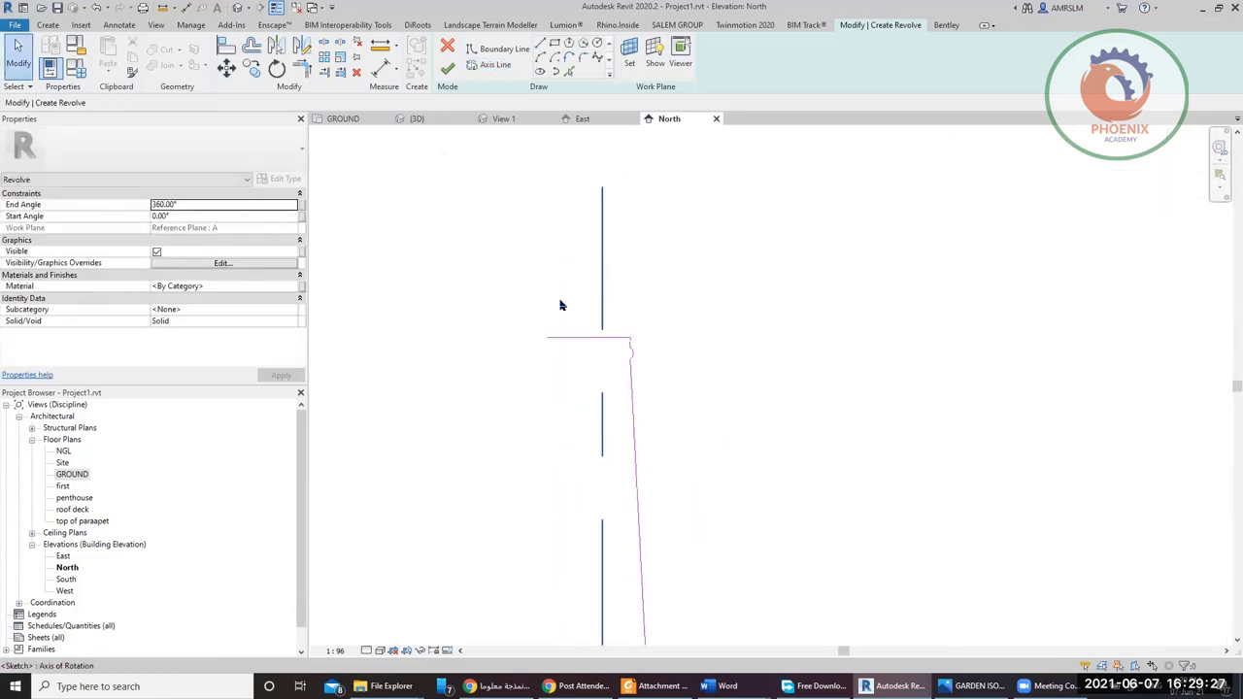
- Nudge the four capital profile segments slightly outward and shorten the top line to about 110 mm, ending on the axis
left_click(567, 334)
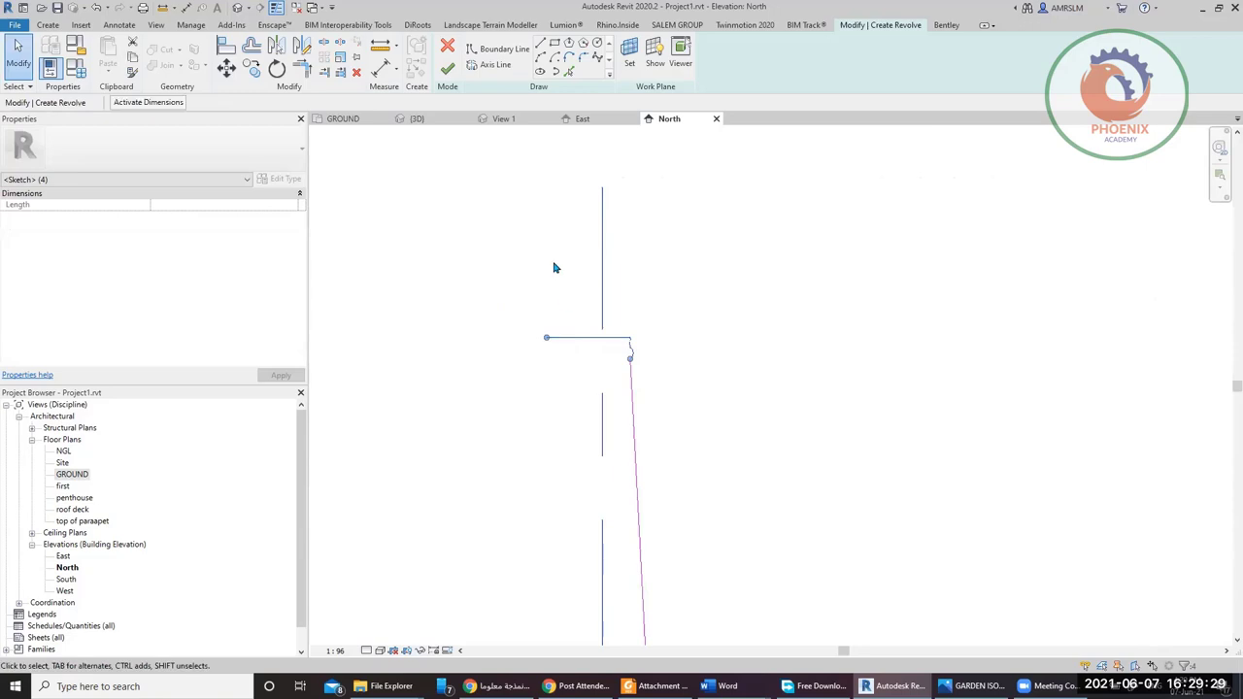
key("Right")
key("ctrl+z")
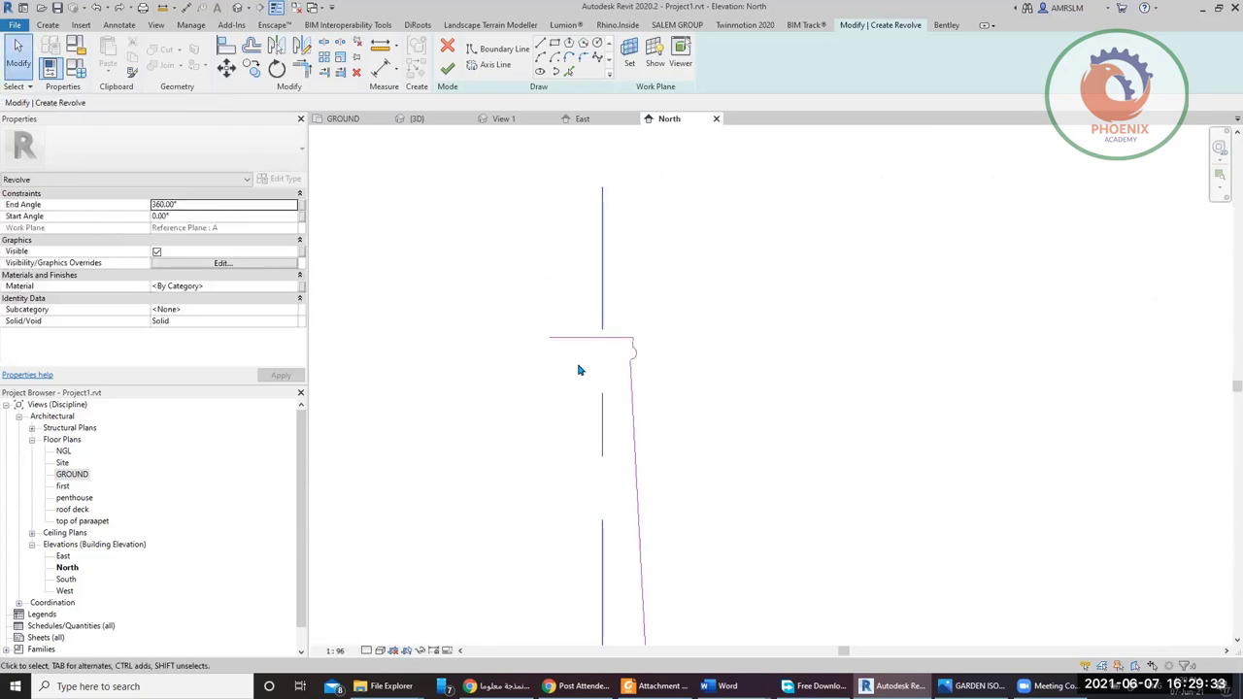
left_click(564, 340)
left_click_drag(550, 338, 602, 337)
- Draw a horizontal boundary line about 284 mm long along the square base's top, from the lower arc's end to the axis
scroll(674, 318, "down", 4)
middle_click_drag(699, 499, 682, 406)
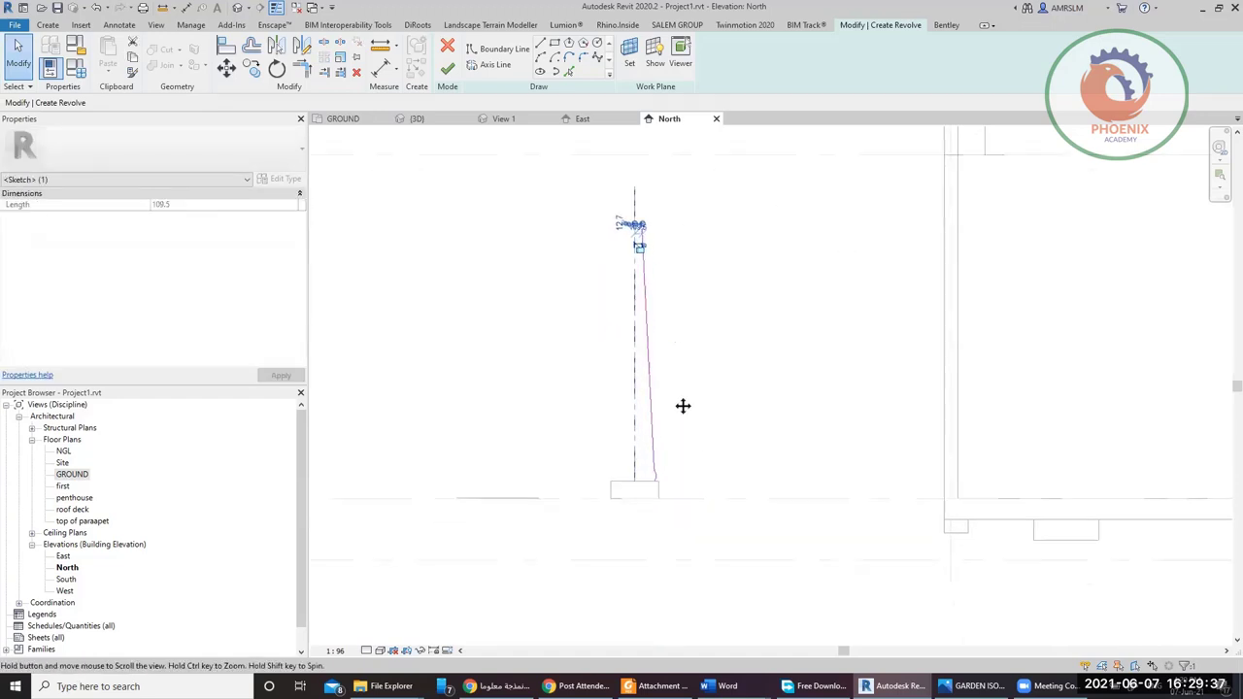
scroll(660, 427, "up", 5)
left_click(541, 44)
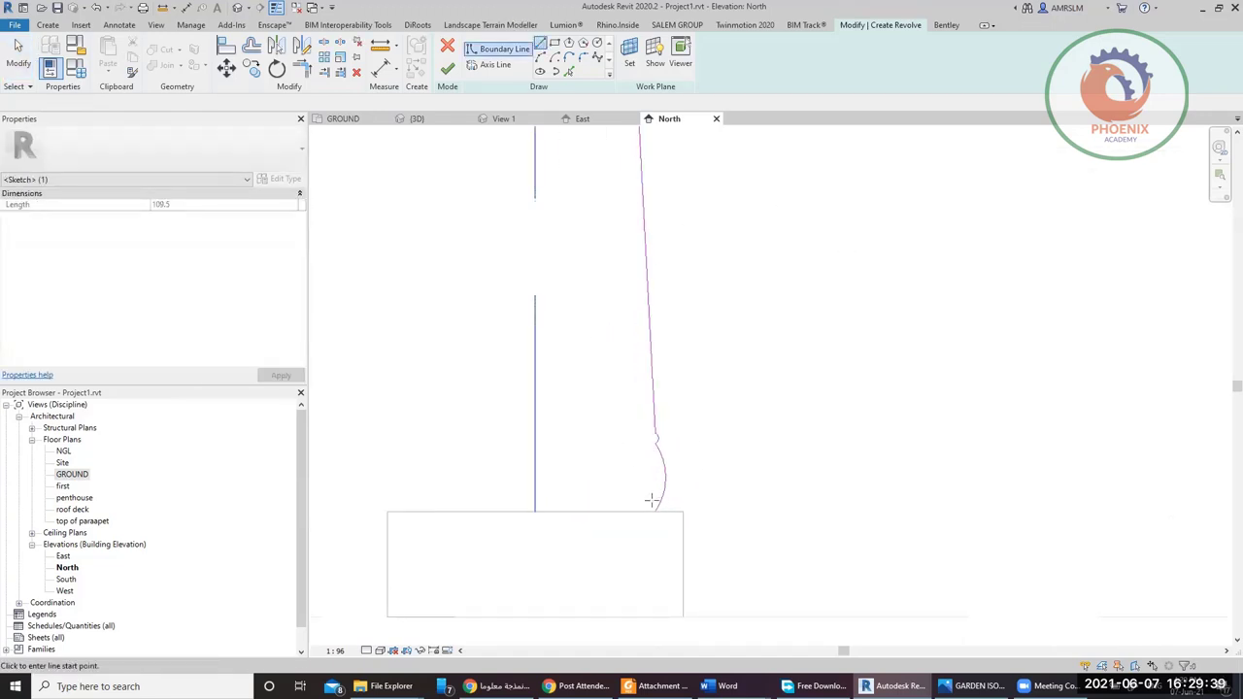
left_click(656, 510)
left_click(534, 511)
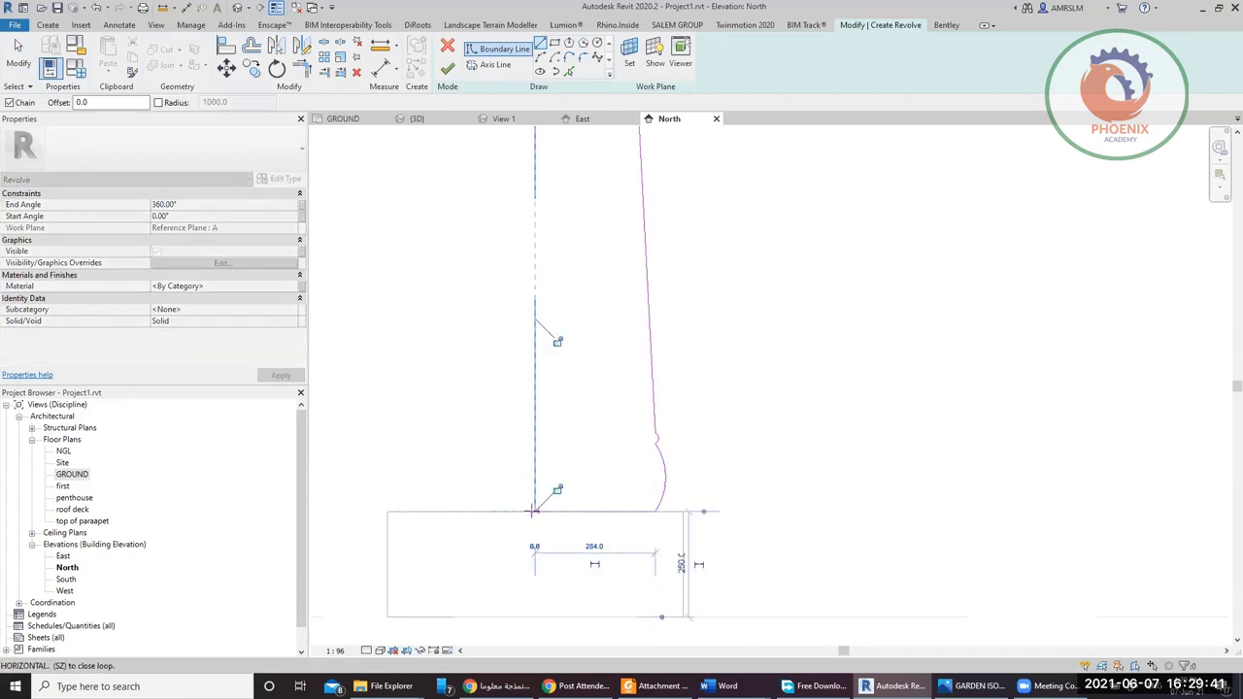
key("Escape")
key("Escape")
- Extend the axis line's lower end down into the square base, making the axis about 4380 mm long
left_click(535, 502)
left_click_drag(535, 512, 535, 547)
scroll(618, 577, "down", 4)
middle_click_drag(639, 253, 605, 464)
scroll(560, 190, "up", 5)
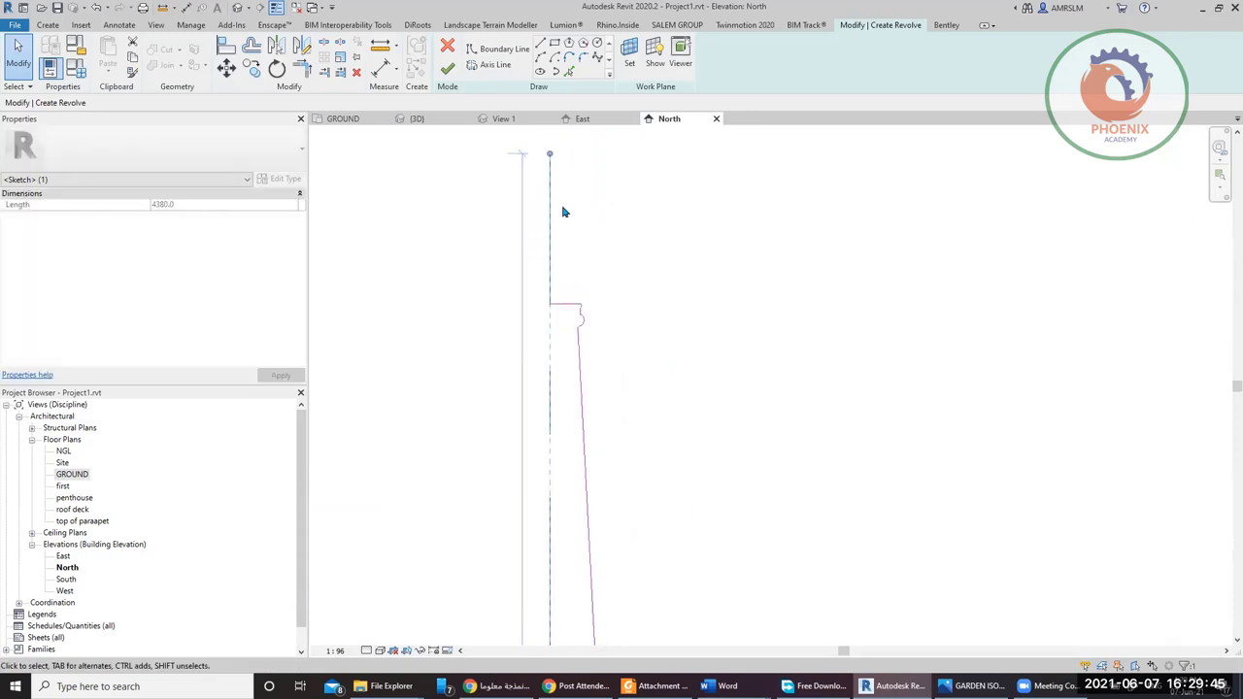
left_click(525, 162)
- Close the shaft profile with a vertical boundary line about 3758 mm long along the axis and complete the revolve
left_click(448, 70)
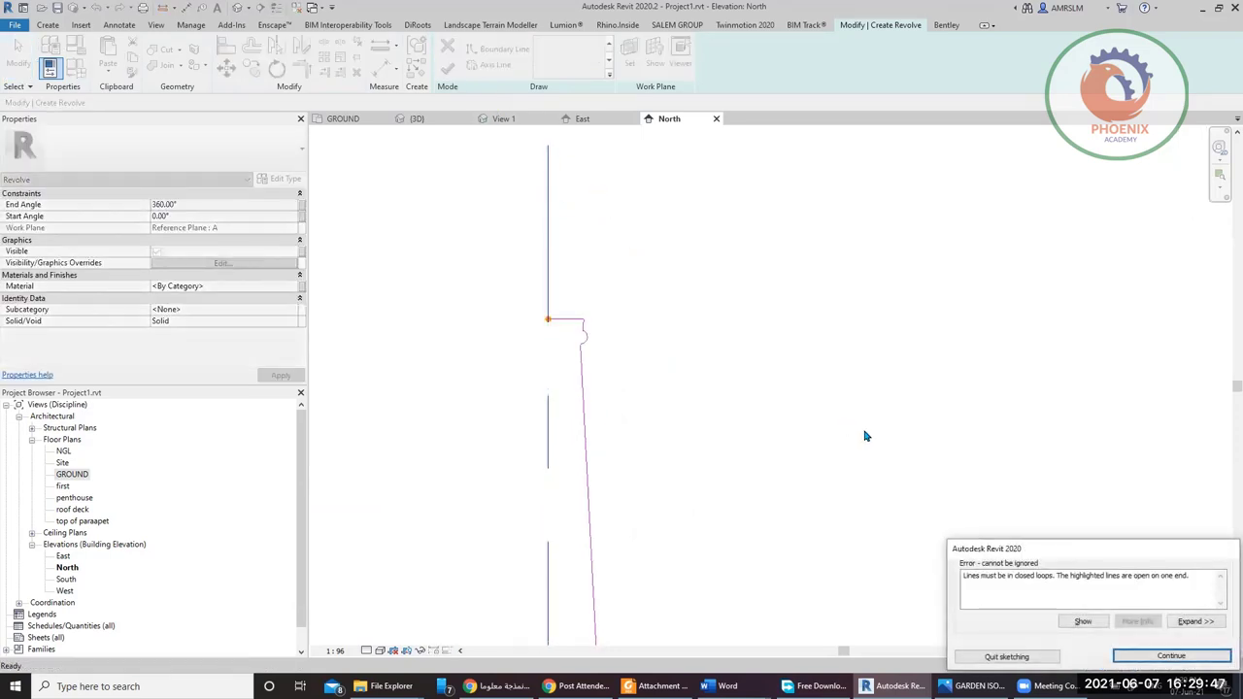
left_click(1170, 655)
scroll(503, 51, "down", 2)
left_click(540, 45)
key("Escape")
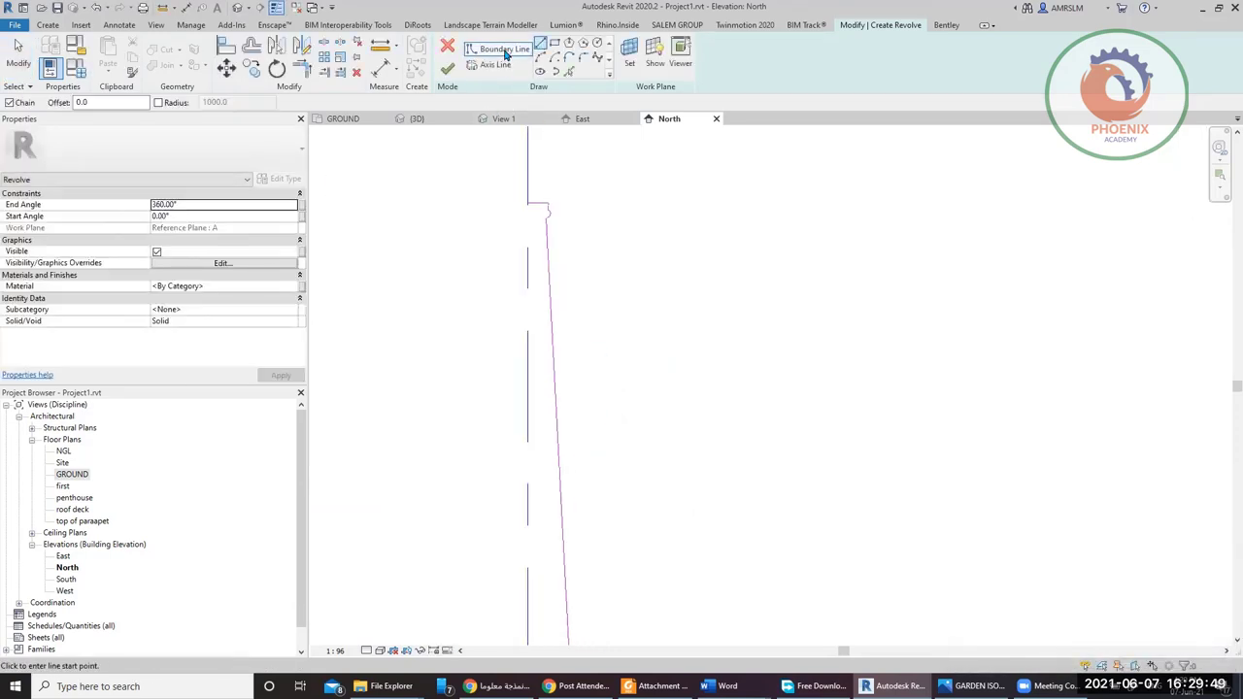
left_click(542, 45)
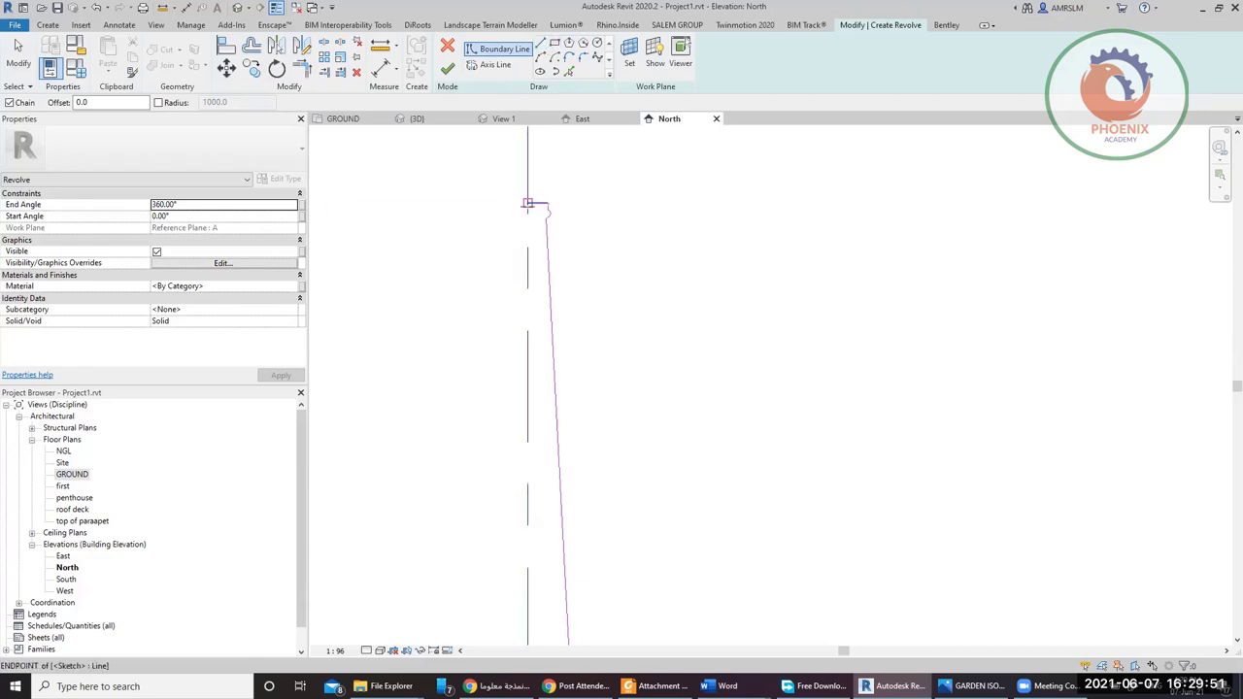
left_click(527, 204)
scroll(527, 190, "down", 4)
scroll(521, 393, "up", 5)
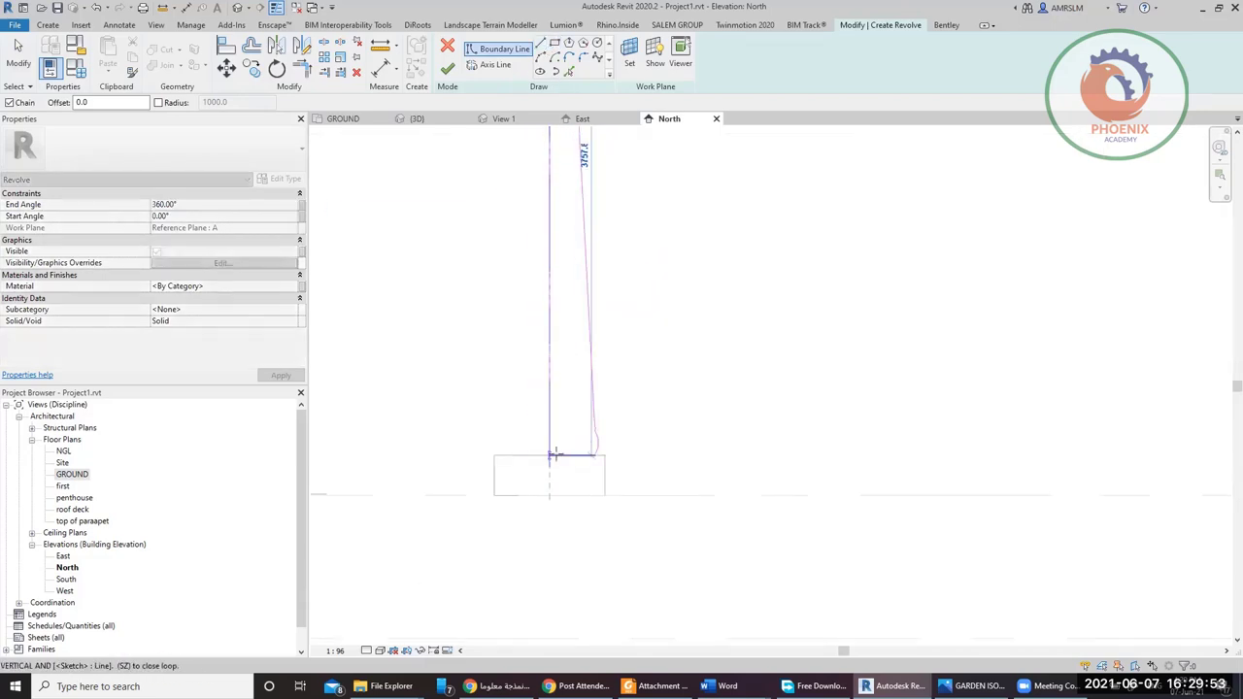
left_click(550, 454)
scroll(640, 475, "down", 3)
left_click(446, 68)
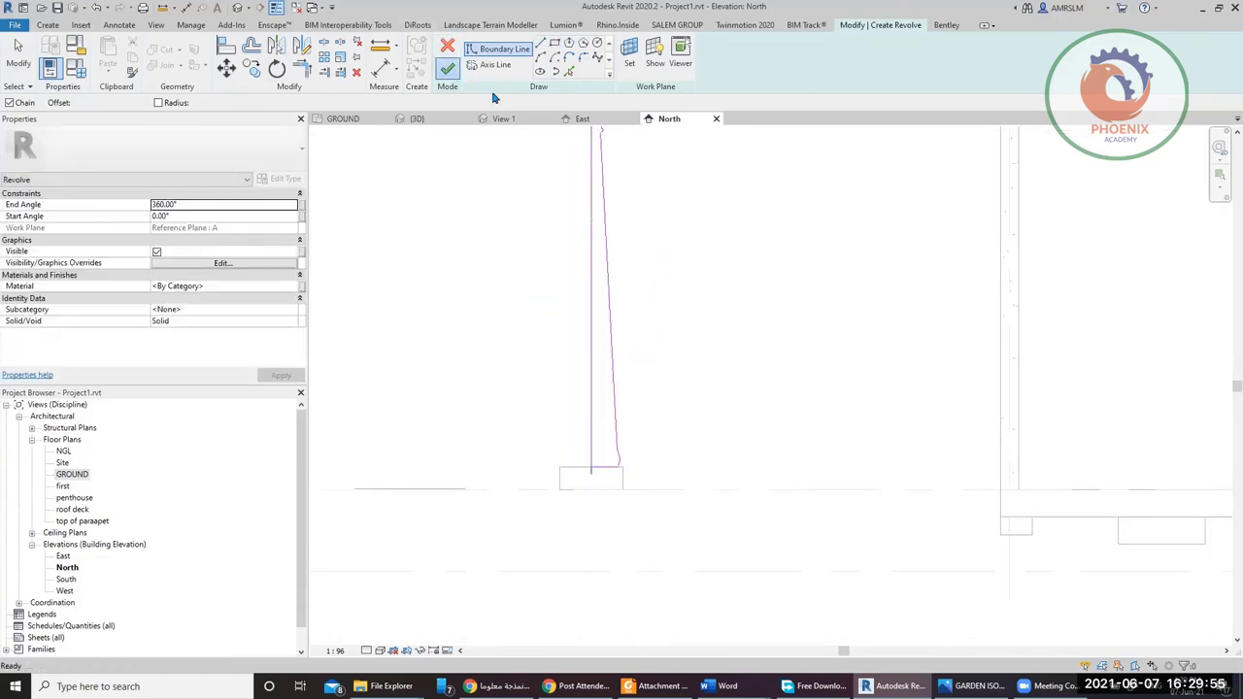
- Reopen the revolve's sketch and move the three capital edge segments outward from the axis, unjoining them from the shaft line
scroll(631, 222, "down", 2)
scroll(631, 222, "up", 3)
scroll(629, 217, "up", 3)
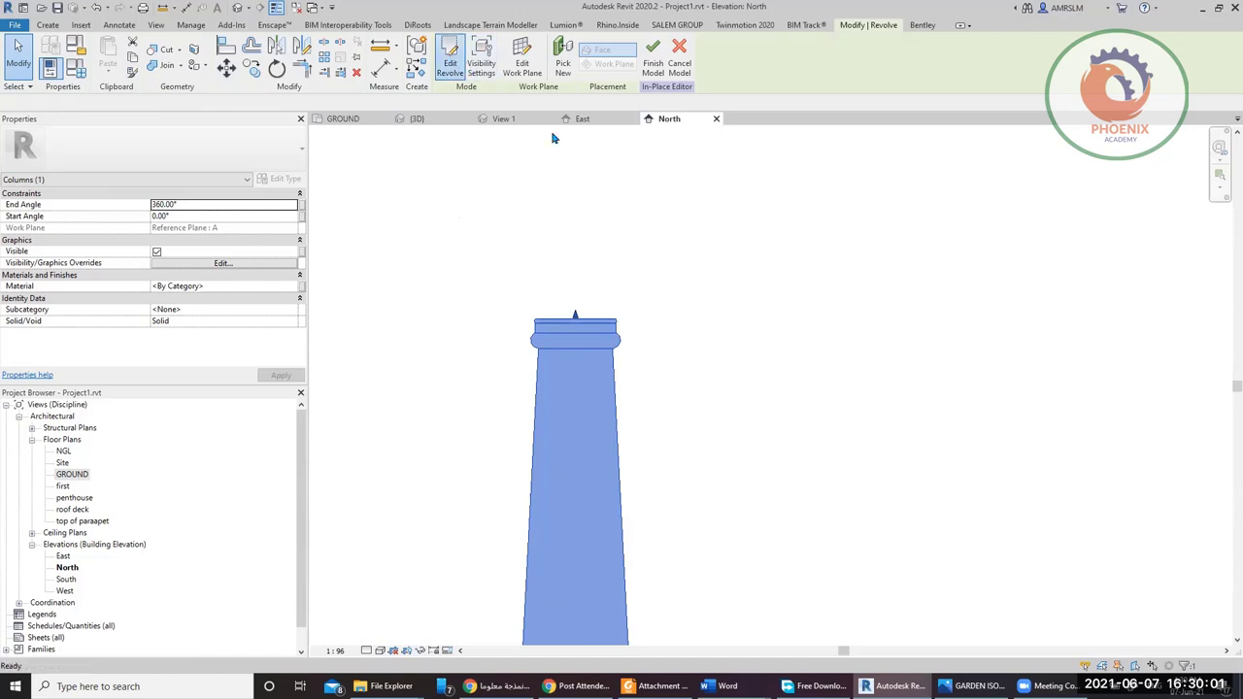
key("e")
key("r")
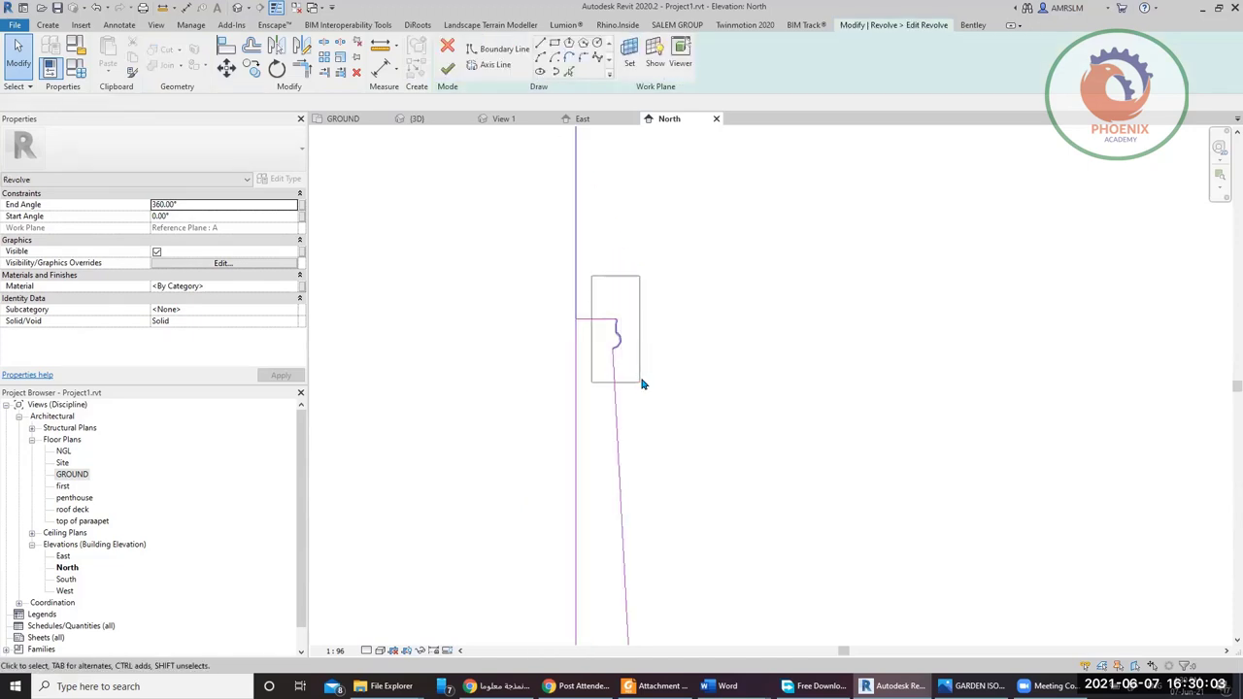
left_click_drag(642, 385, 682, 221)
key("Escape")
scroll(613, 364, "up", 2)
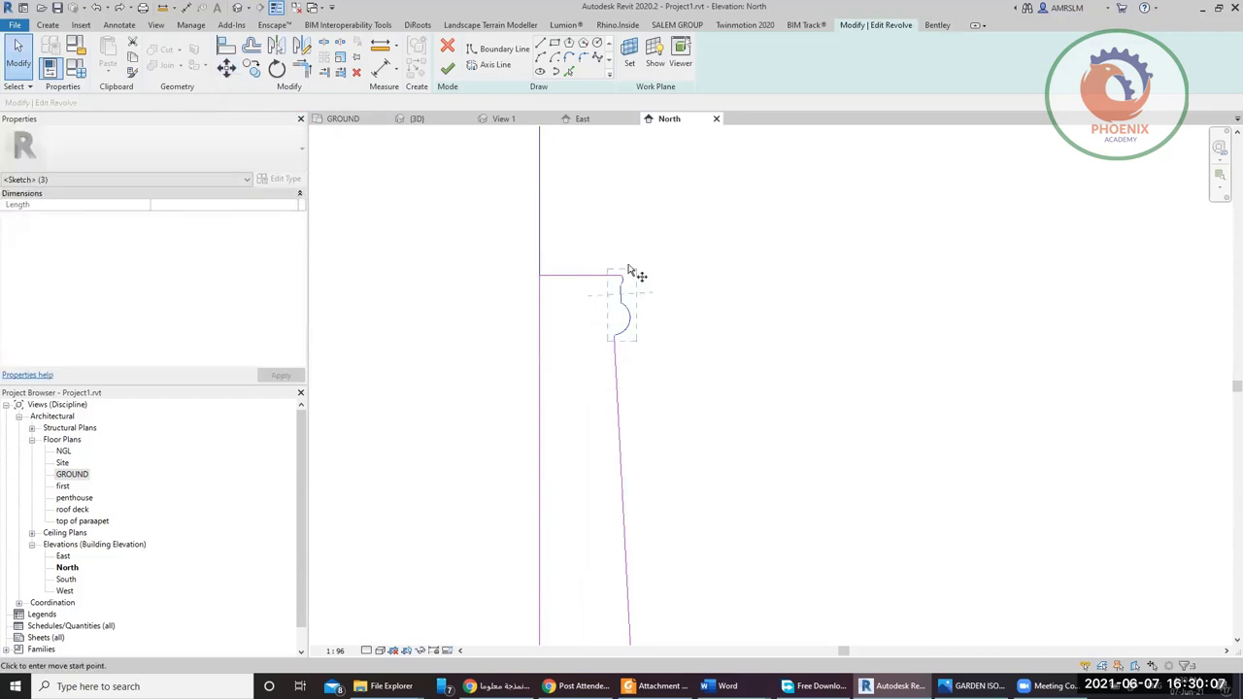
key("m")
key("v")
left_click(595, 225)
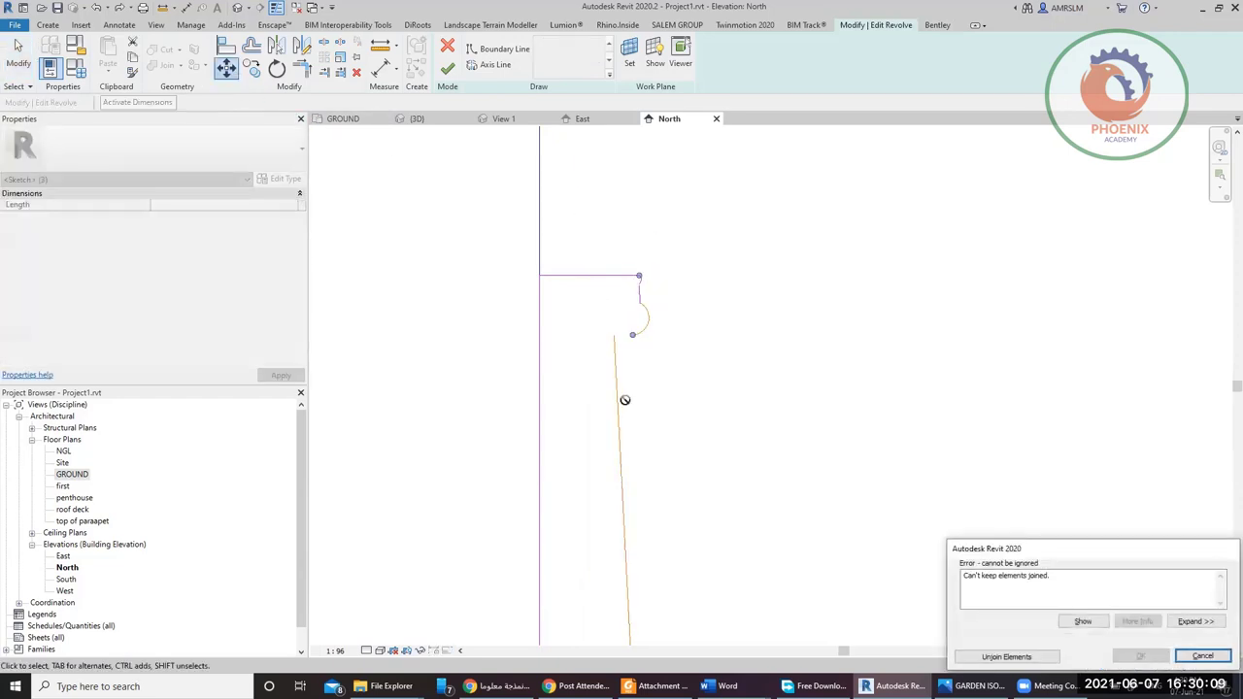
left_click_drag(1094, 547, 1055, 342)
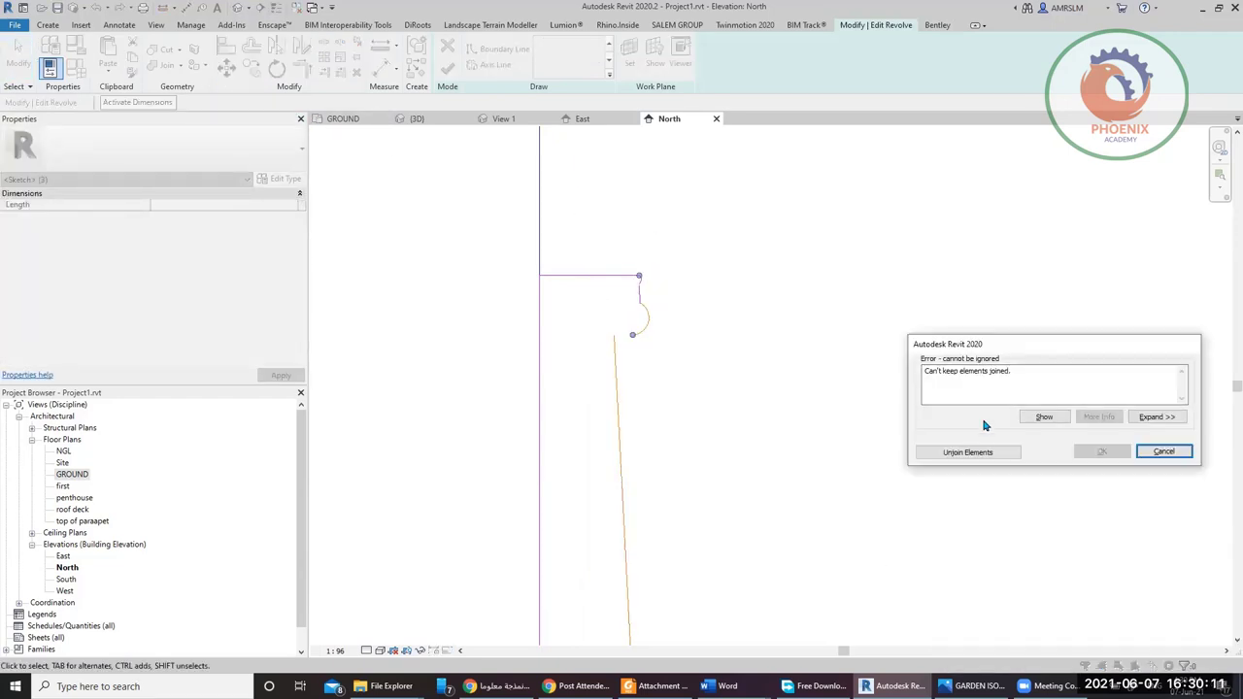
left_click(954, 454)
- Reconnect the shaft line's upper end to the lower end of the large capital arc and complete the revolve edit
left_click(623, 361)
scroll(620, 339, "up", 3)
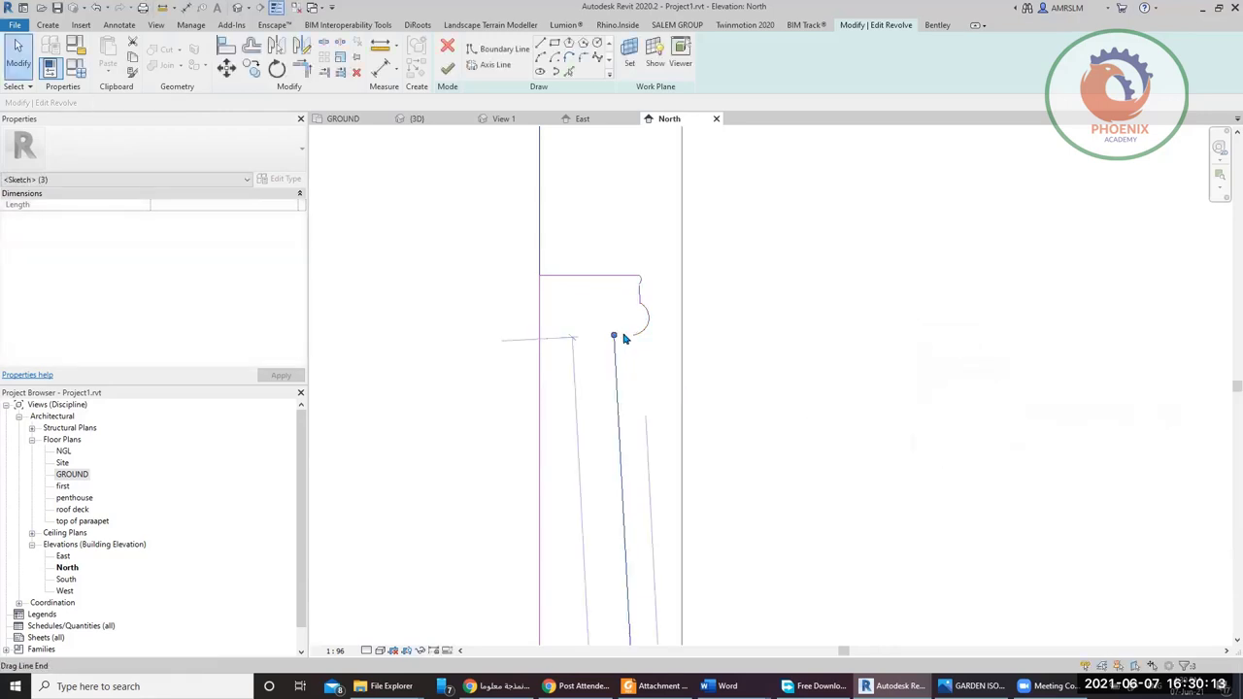
left_click_drag(598, 340, 638, 342)
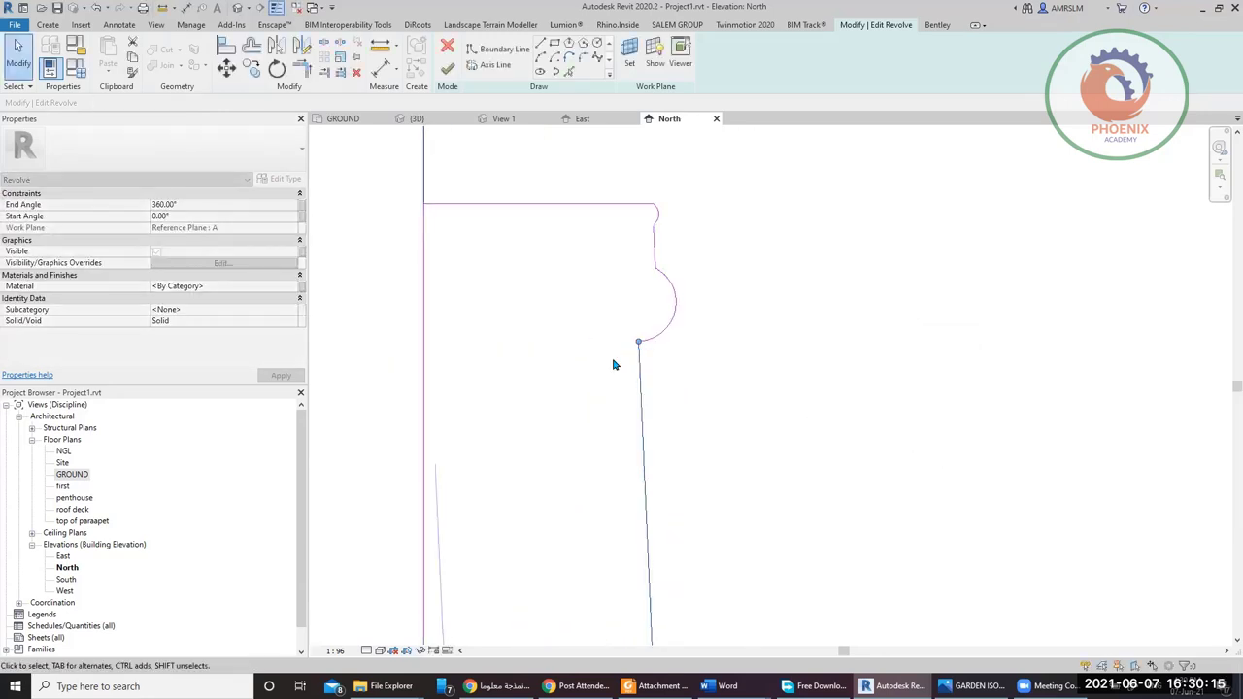
left_click(447, 68)
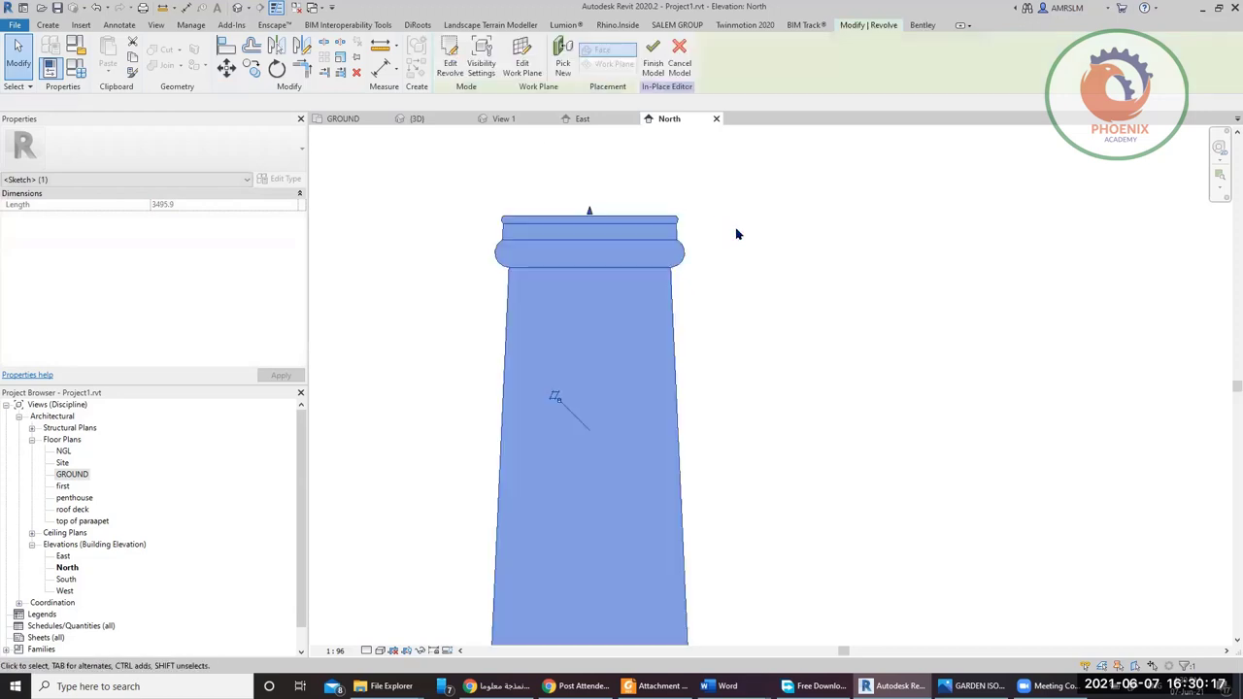
scroll(572, 257, "down", 5)
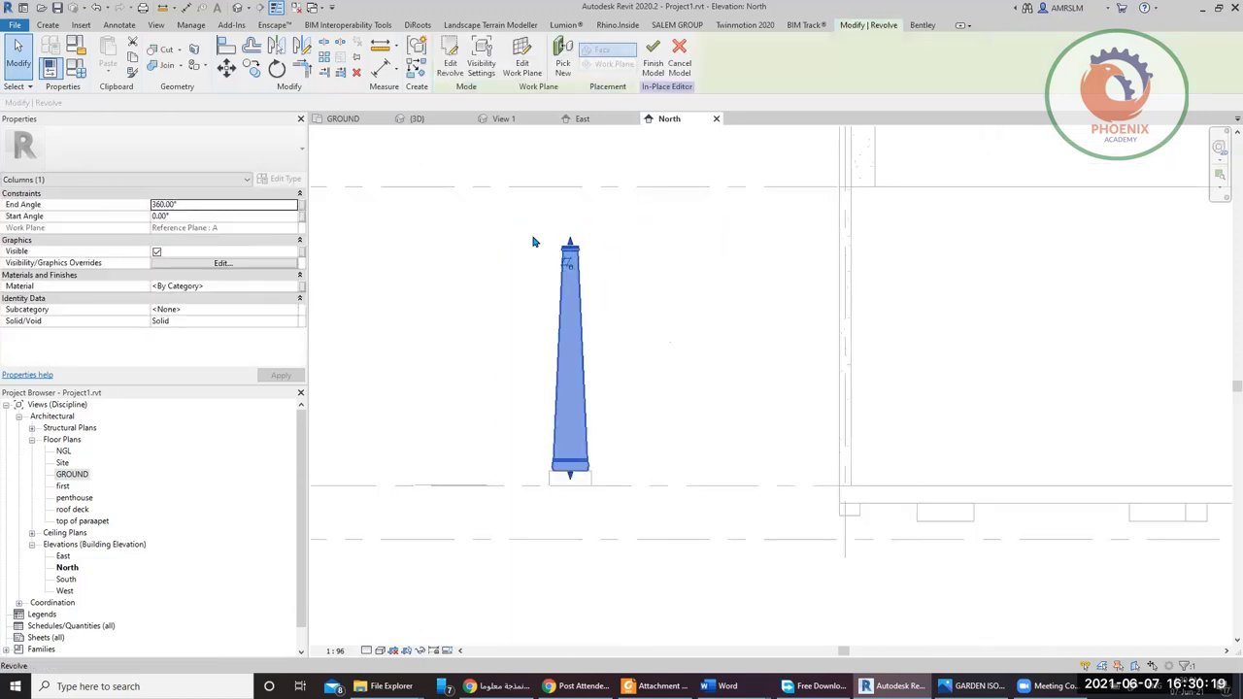
left_click(498, 238)
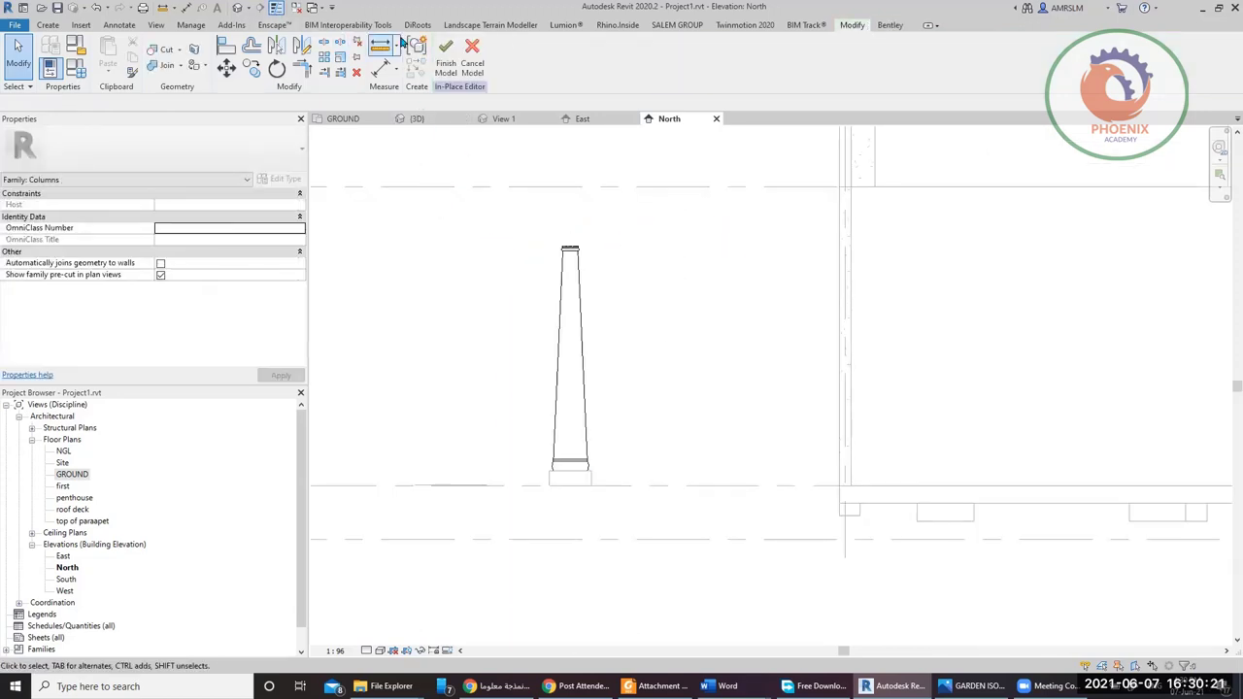
- Finish the in-place column model from the 3D view and inspect the column on its square base
left_click(236, 8)
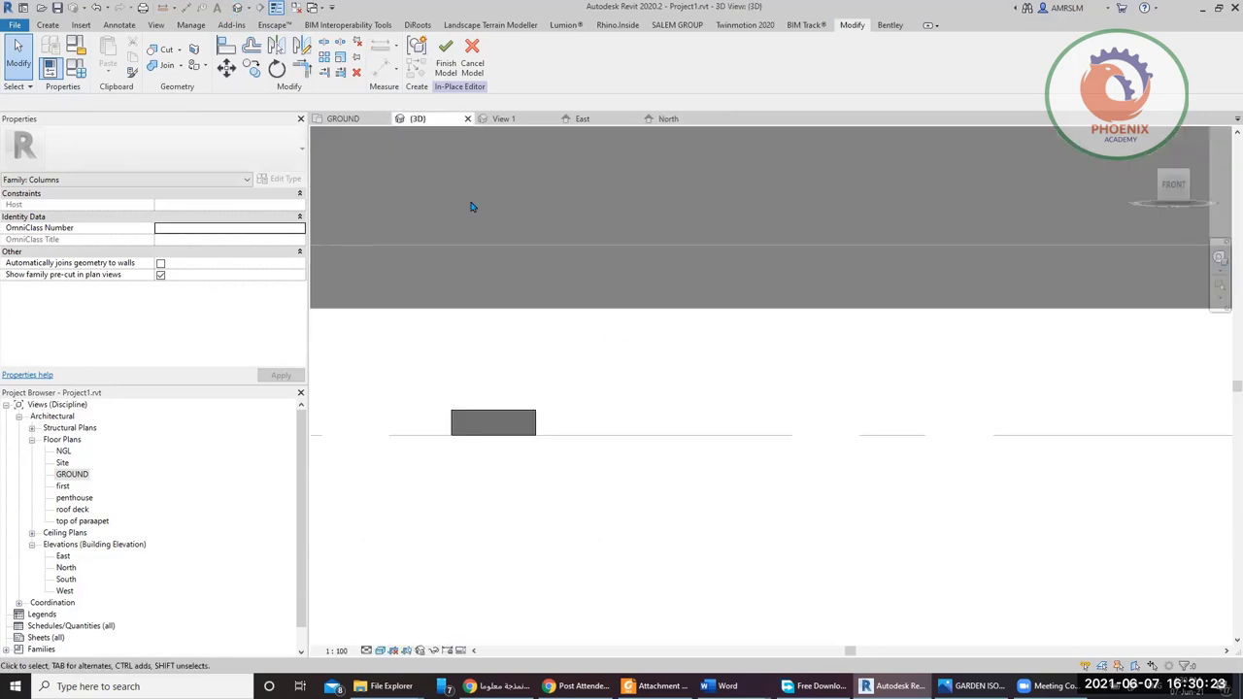
left_click(446, 68)
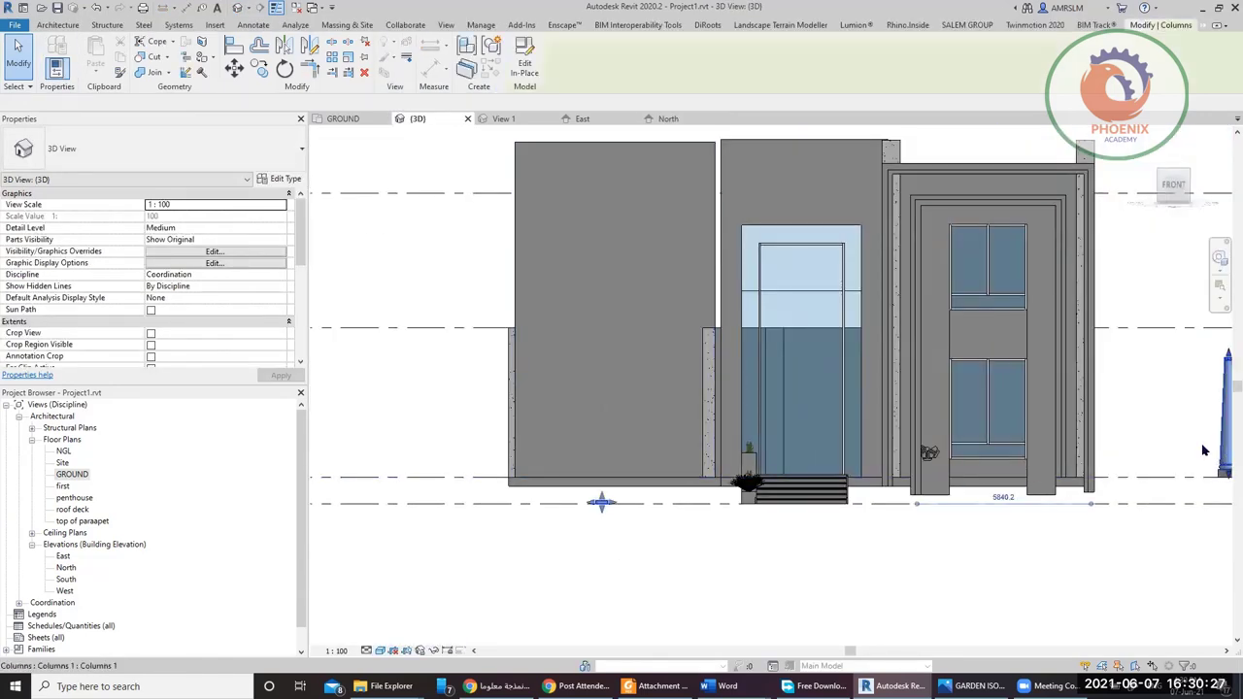
middle_click_drag(1117, 449, 869, 457)
scroll(753, 533, "up", 8)
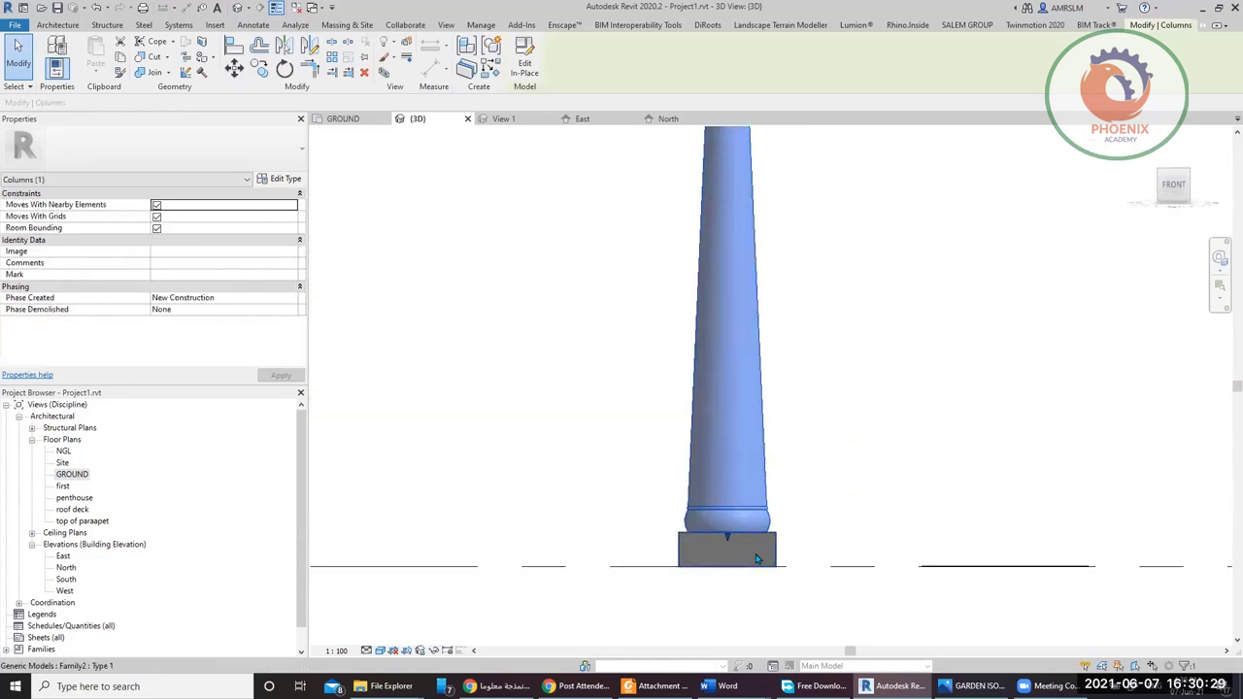
- Examine the new column and its base from the front and in perspective, and check which distant piece belongs to the same column model
left_click(753, 533)
scroll(753, 533, "down", 5)
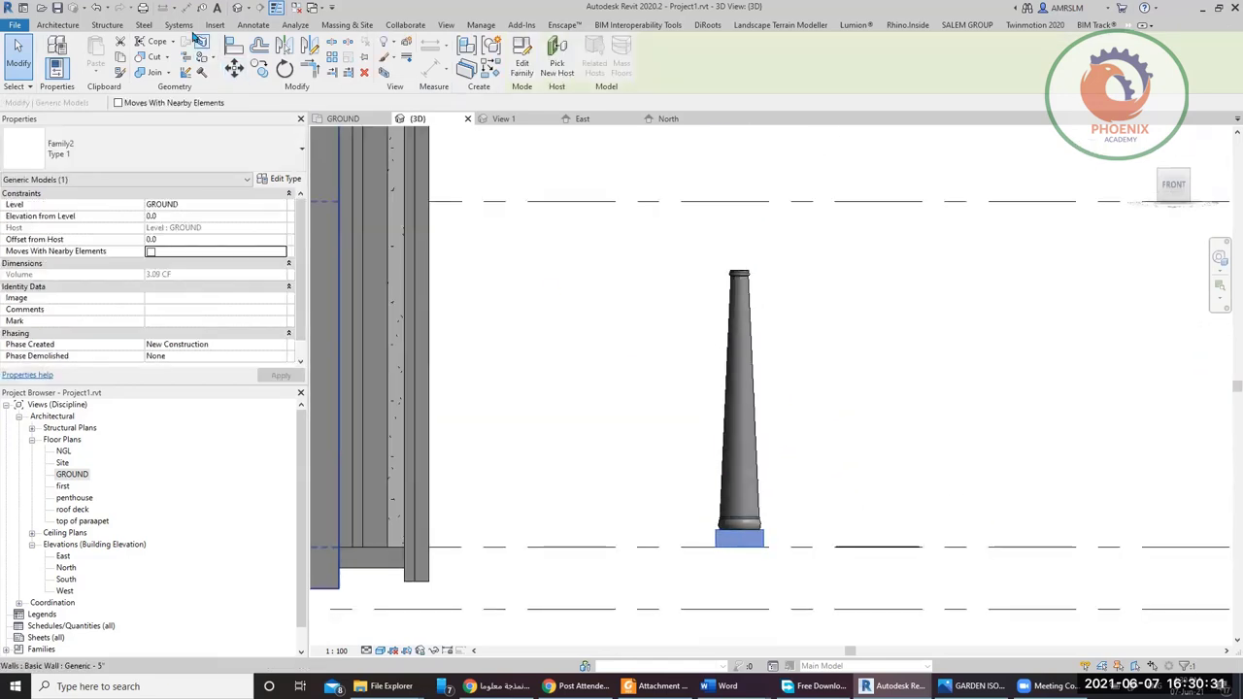
left_click(763, 341)
scroll(851, 347, "down", 3)
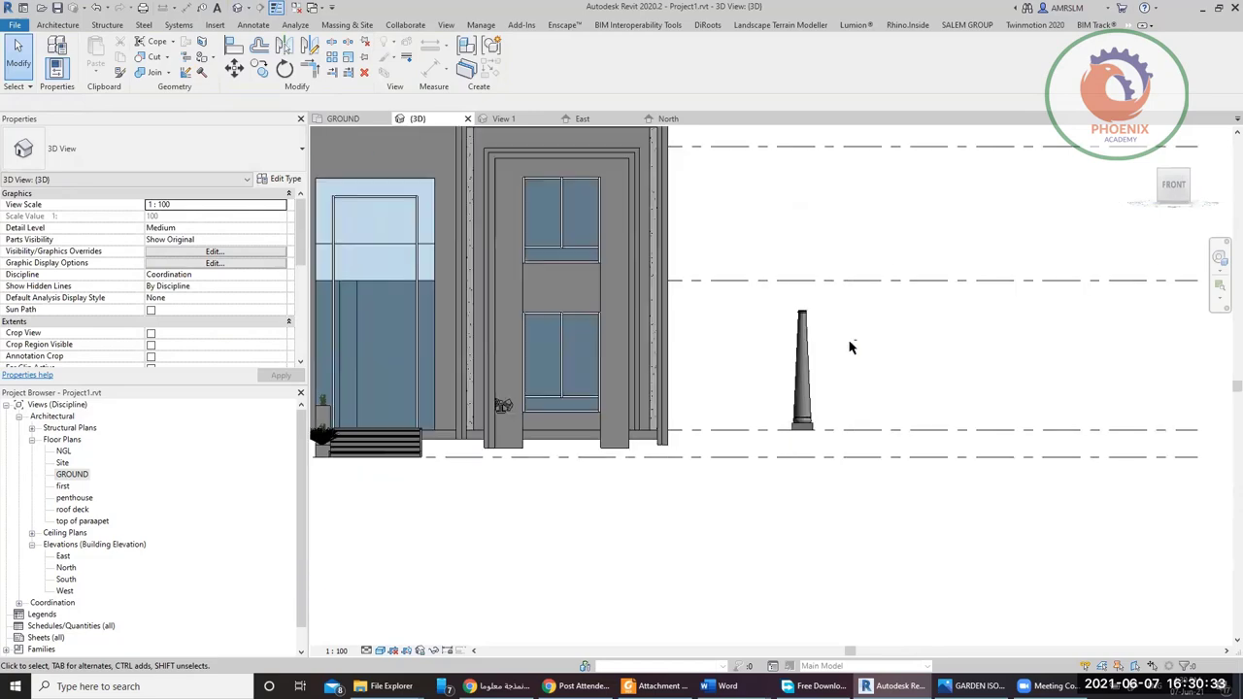
middle_click_drag(850, 347, 804, 420, "shift")
scroll(804, 421, "down", 3)
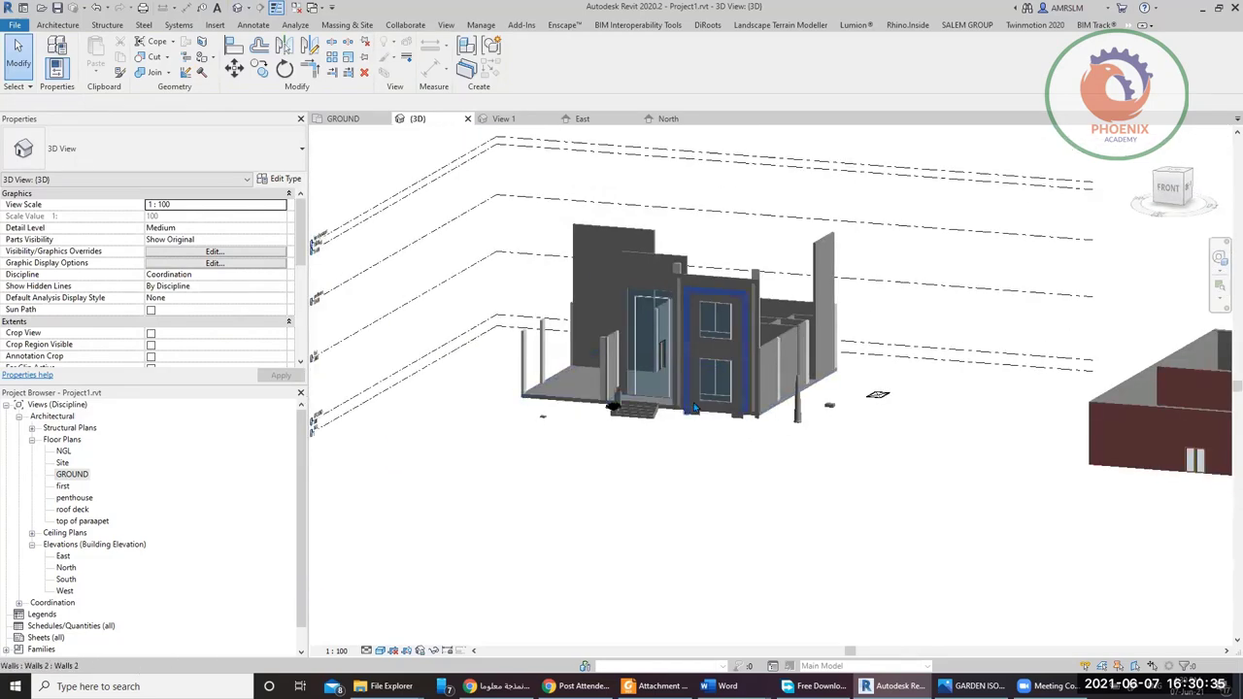
scroll(616, 413, "up", 3)
scroll(464, 426, "up", 4)
left_click(449, 439)
scroll(449, 439, "down", 3)
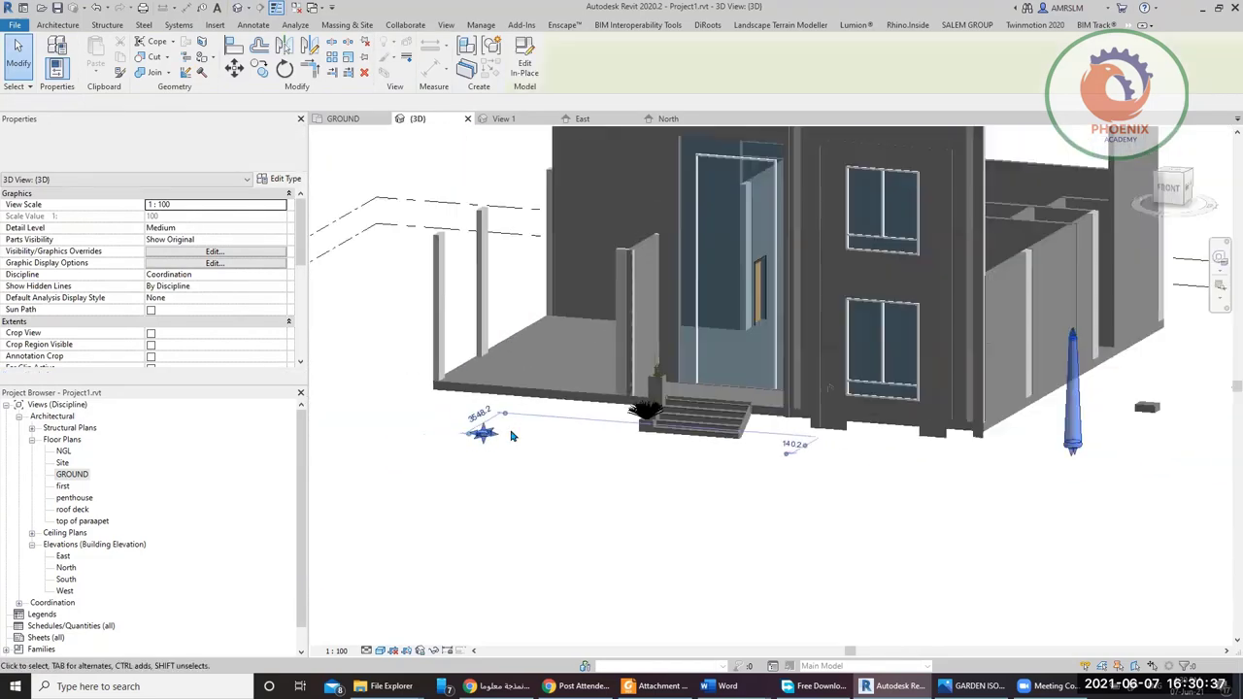
- Look at the model from the top and open the in-place column for editing
left_click(1177, 175)
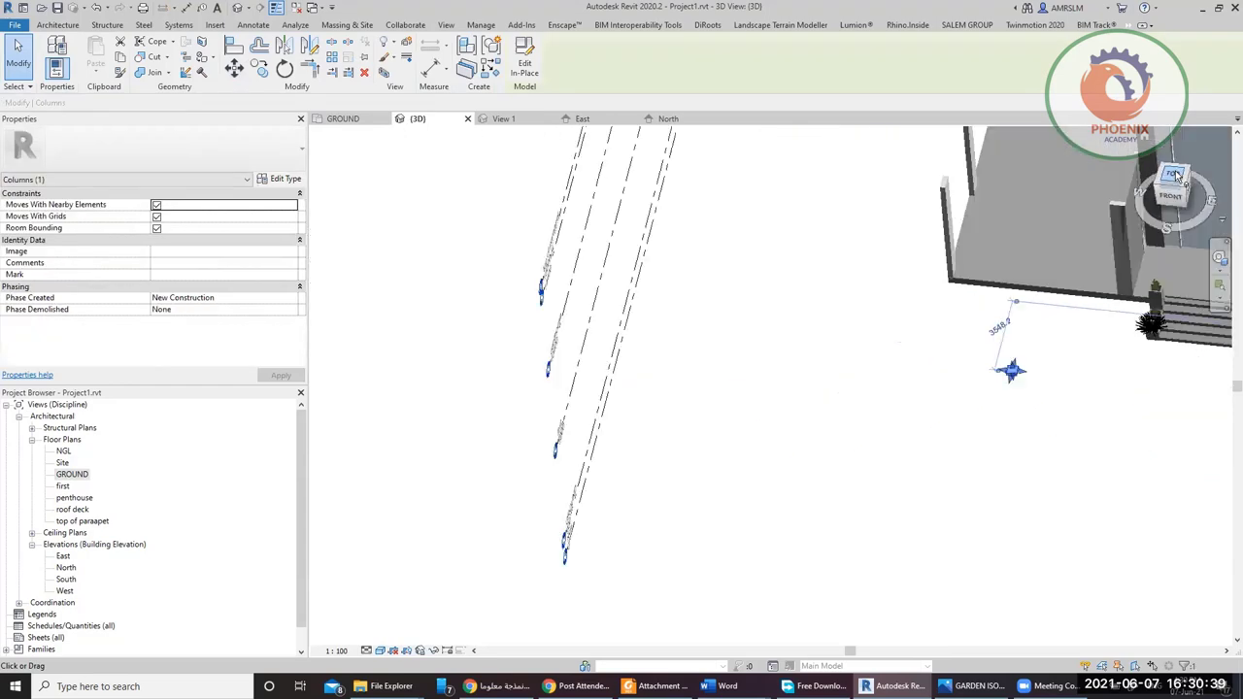
left_click(1000, 412)
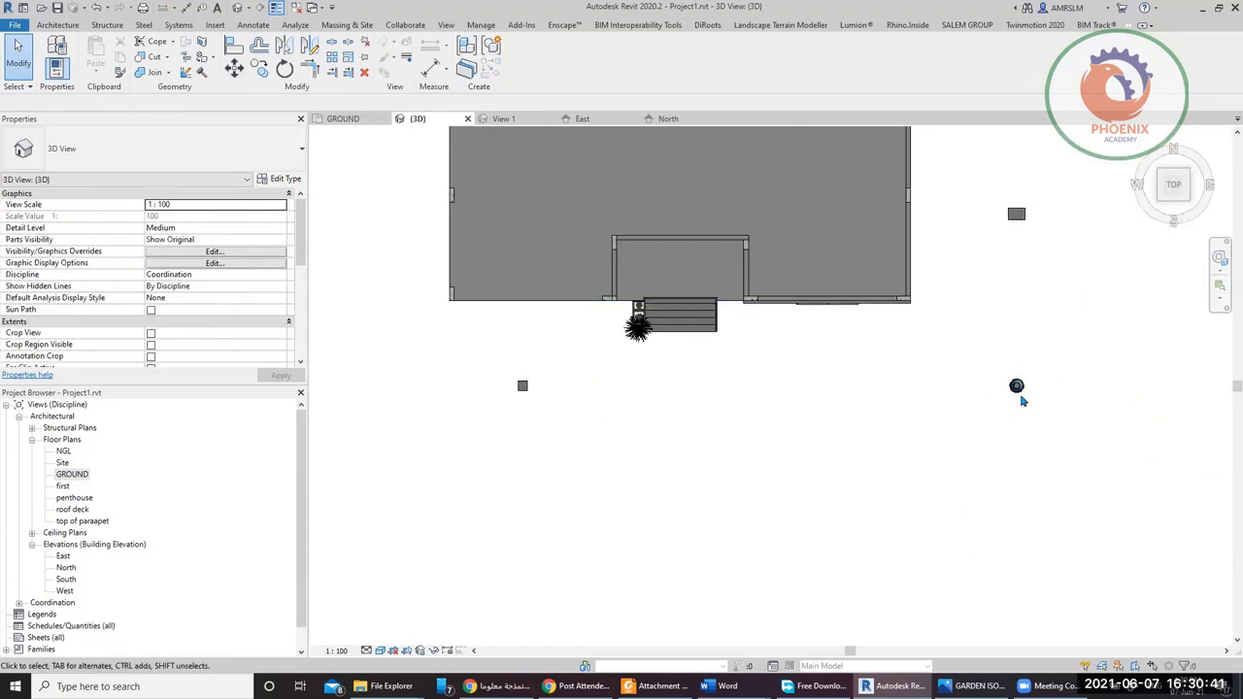
left_click(1020, 396)
left_click(525, 50)
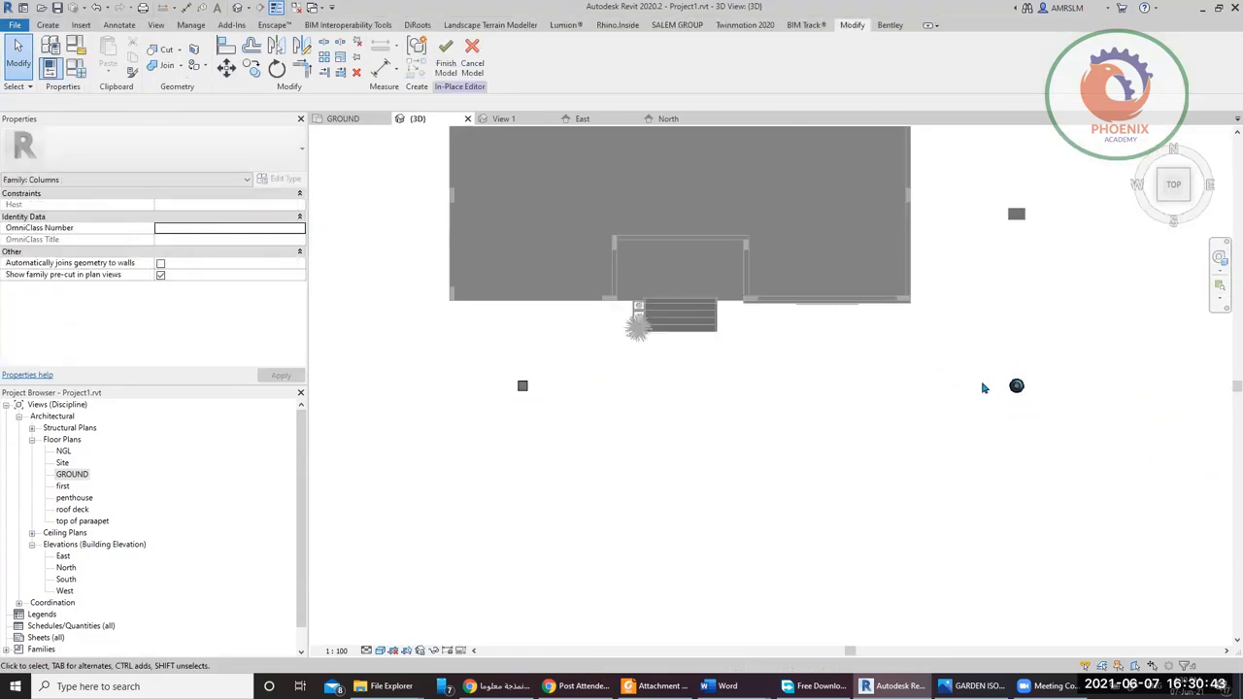
- Move the column's revolved shaft horizontally towards the small square piece in front of the house
left_click_drag(1063, 425, 1065, 426)
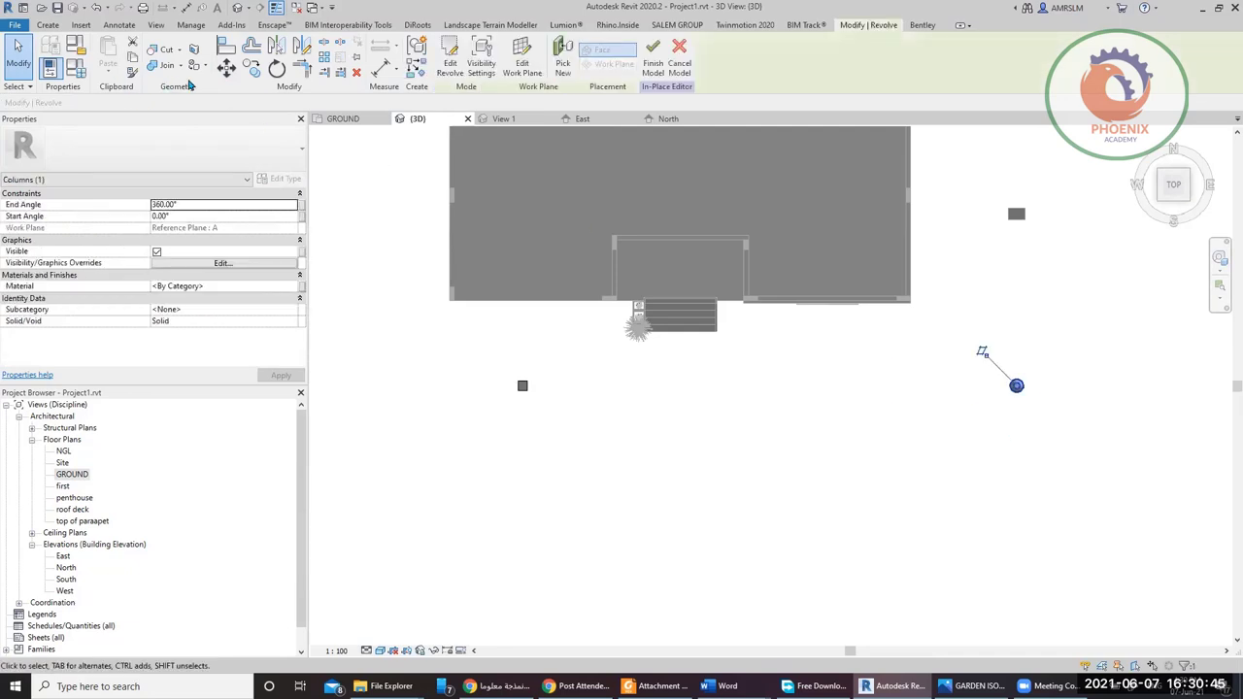
scroll(950, 389, "up", 3)
left_click(1095, 383)
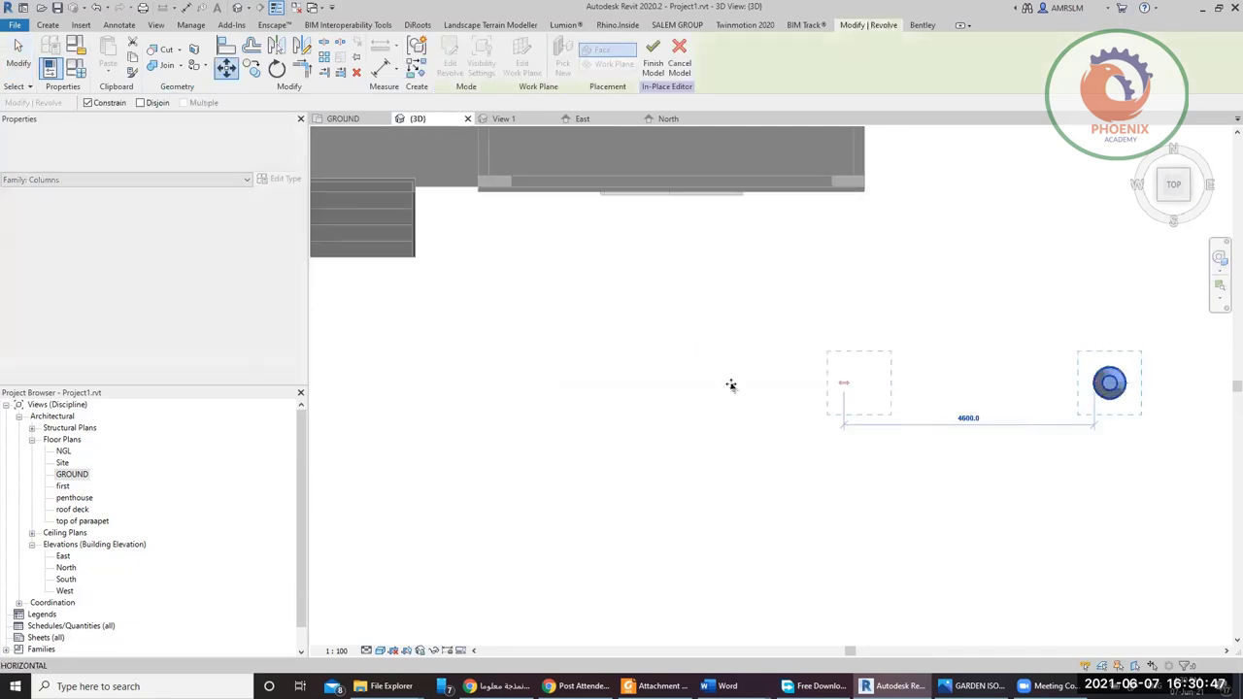
- Move the revolved column shaft horizontally onto the square base block in the top view
middle_click_drag(437, 371, 949, 347)
scroll(597, 365, "up", 2)
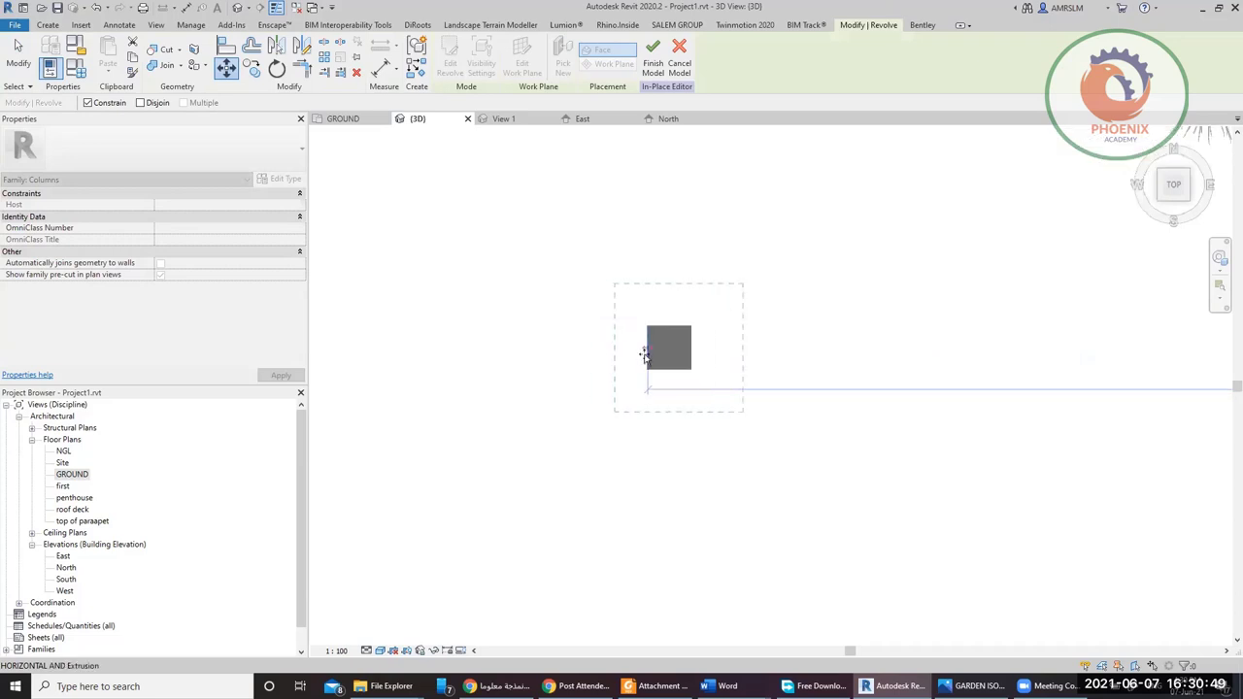
left_click(650, 354)
scroll(608, 353, "up", 2)
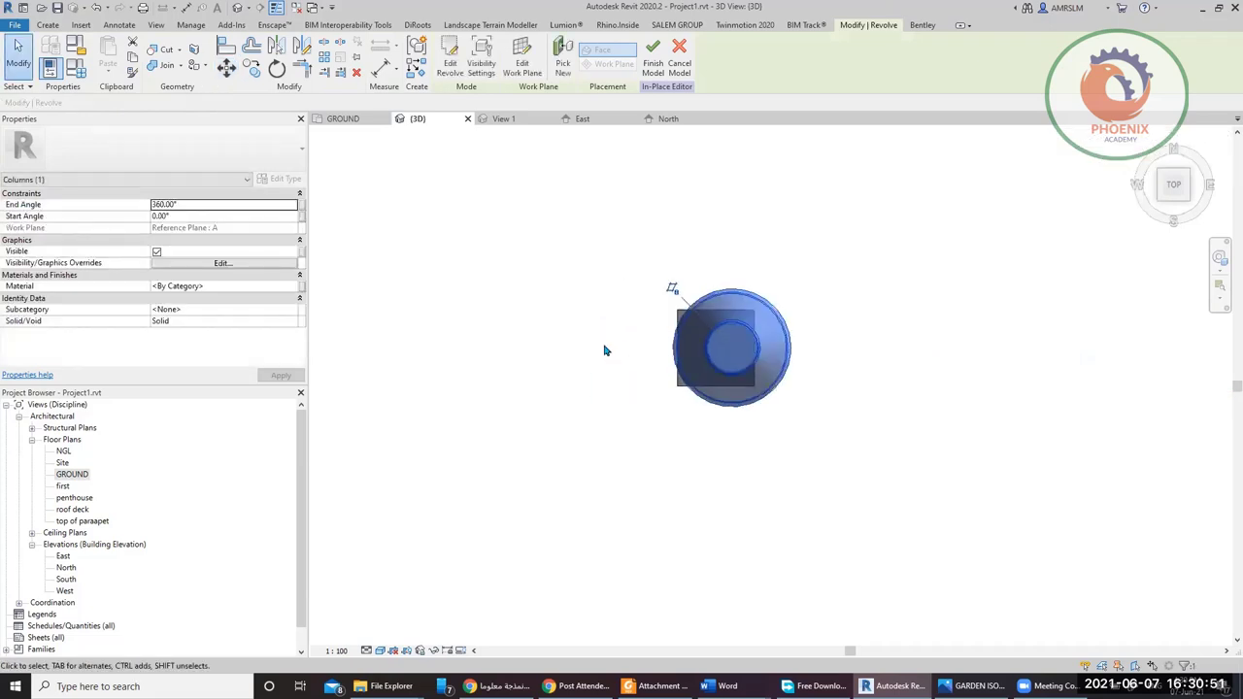
- Nudge the shaft sideways until it is centred over the square base block, and finish the in-place model
key("Left")
key("Left")
key("Left")
key("Left")
key("Left")
scroll(601, 347, "down", 2)
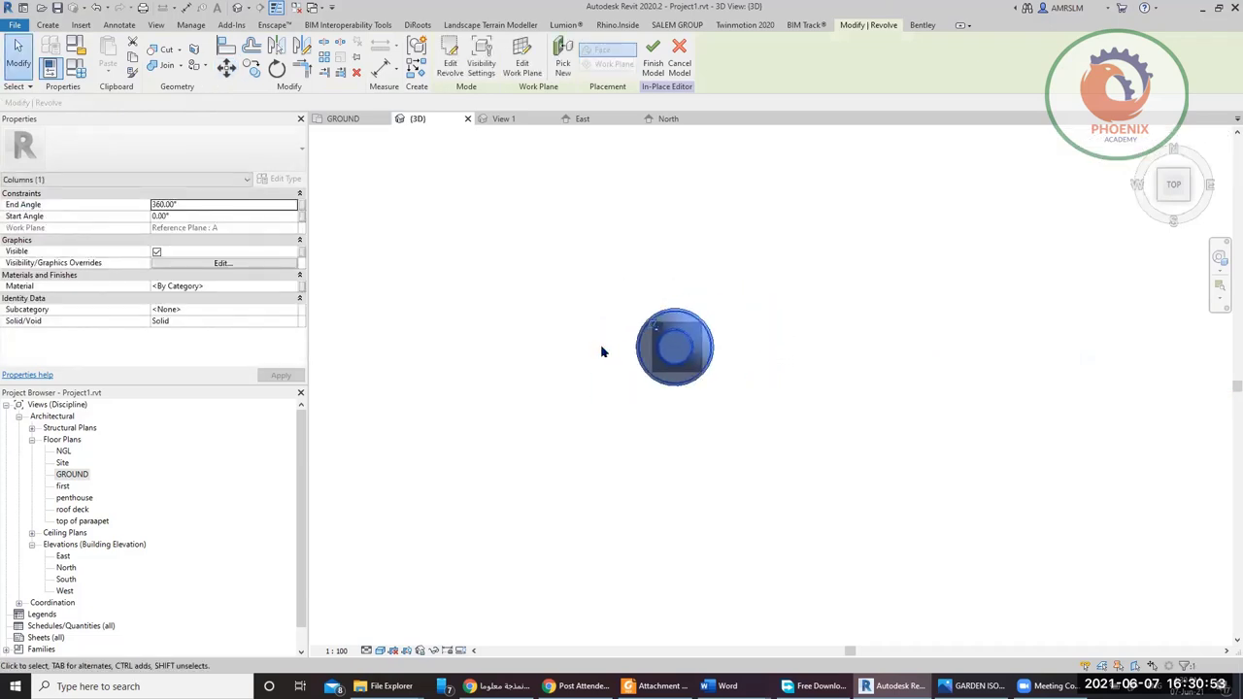
left_click(655, 66)
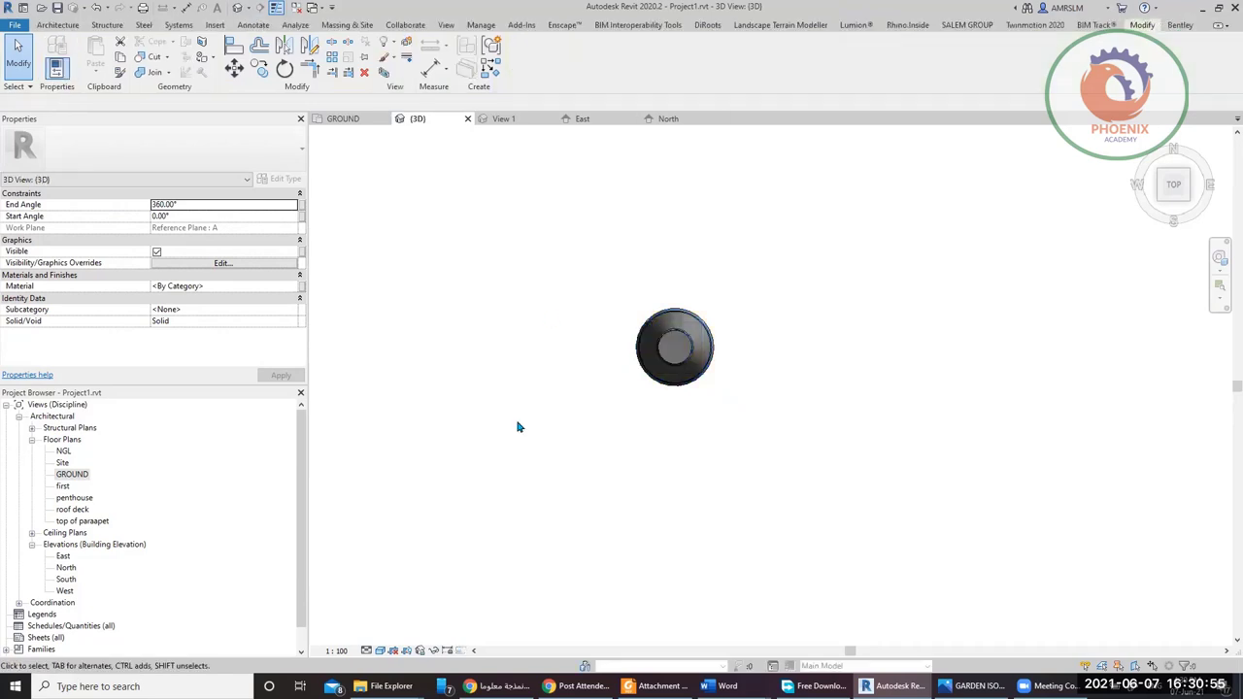
- Show the column from the front in 3D and reopen it for in-place editing
scroll(599, 373, "down", 3)
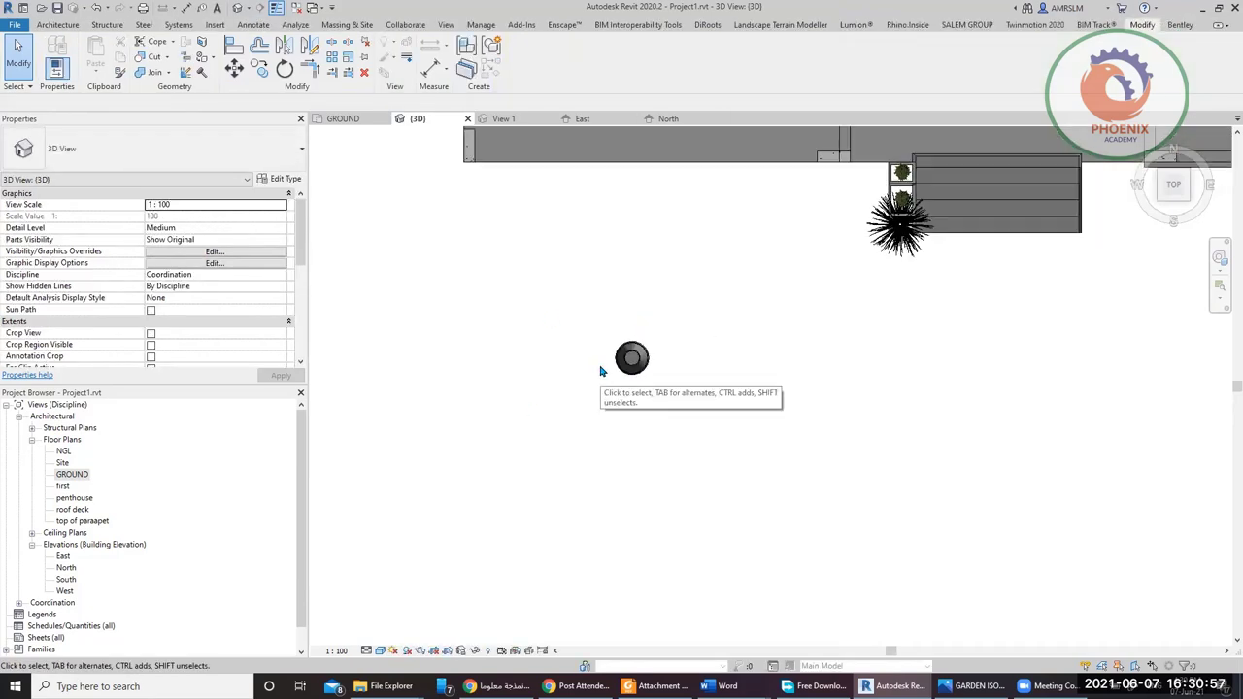
middle_click_drag(611, 381, 585, 316, "shift")
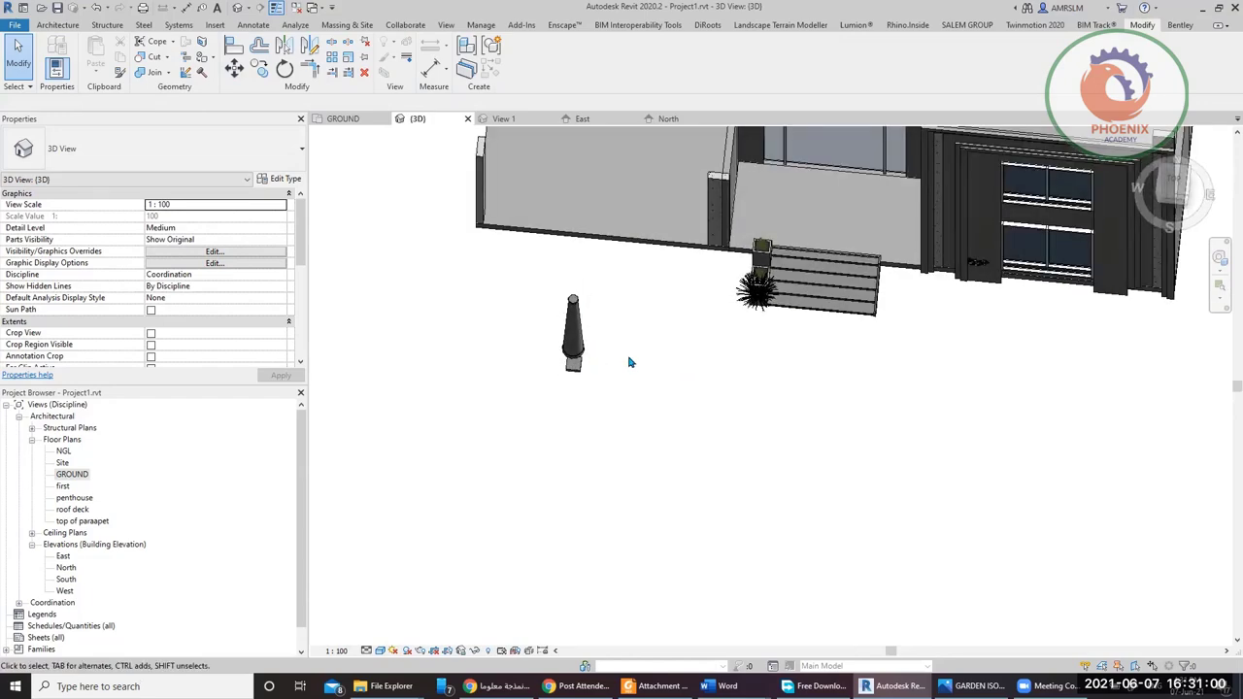
left_click(1177, 199)
scroll(643, 421, "up", 6)
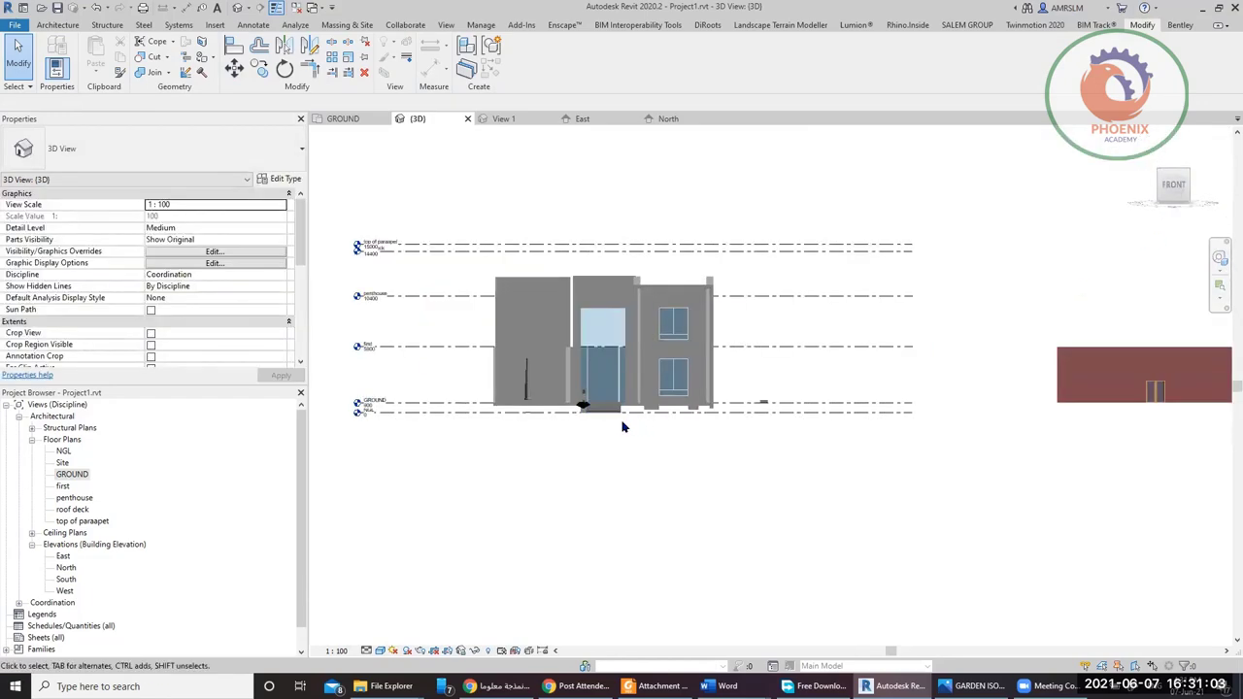
left_click(663, 346)
scroll(663, 346, "up", 2)
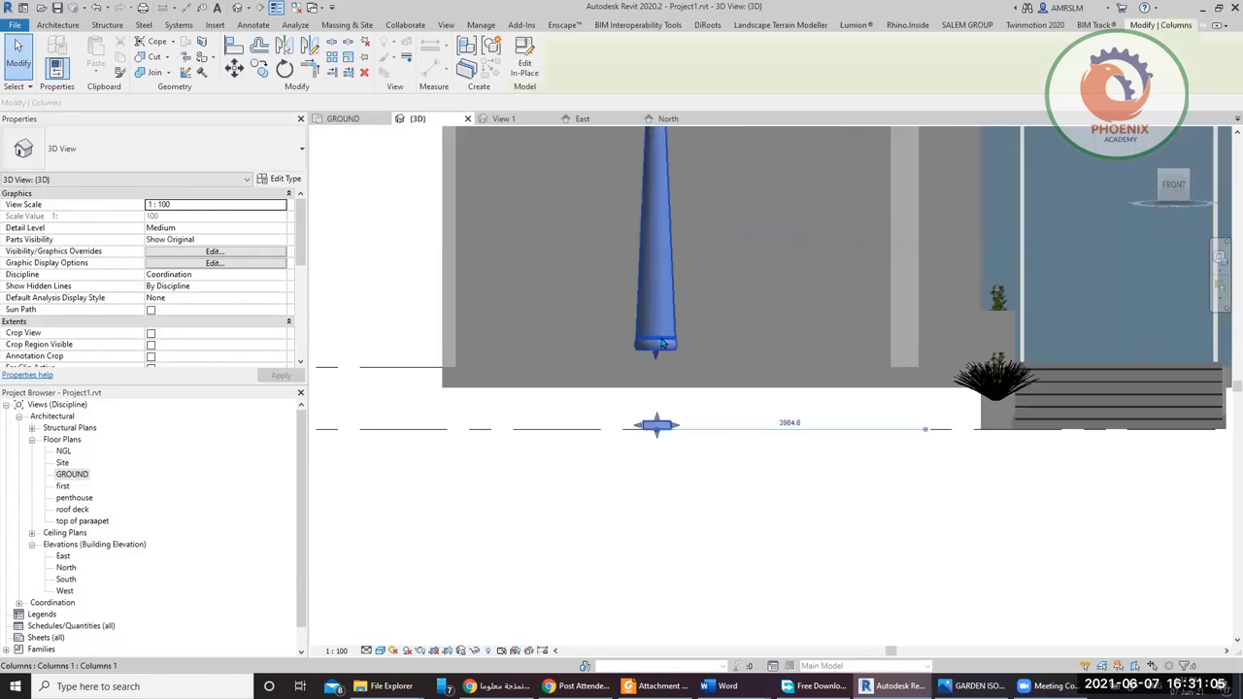
middle_click_drag(713, 462, 692, 476)
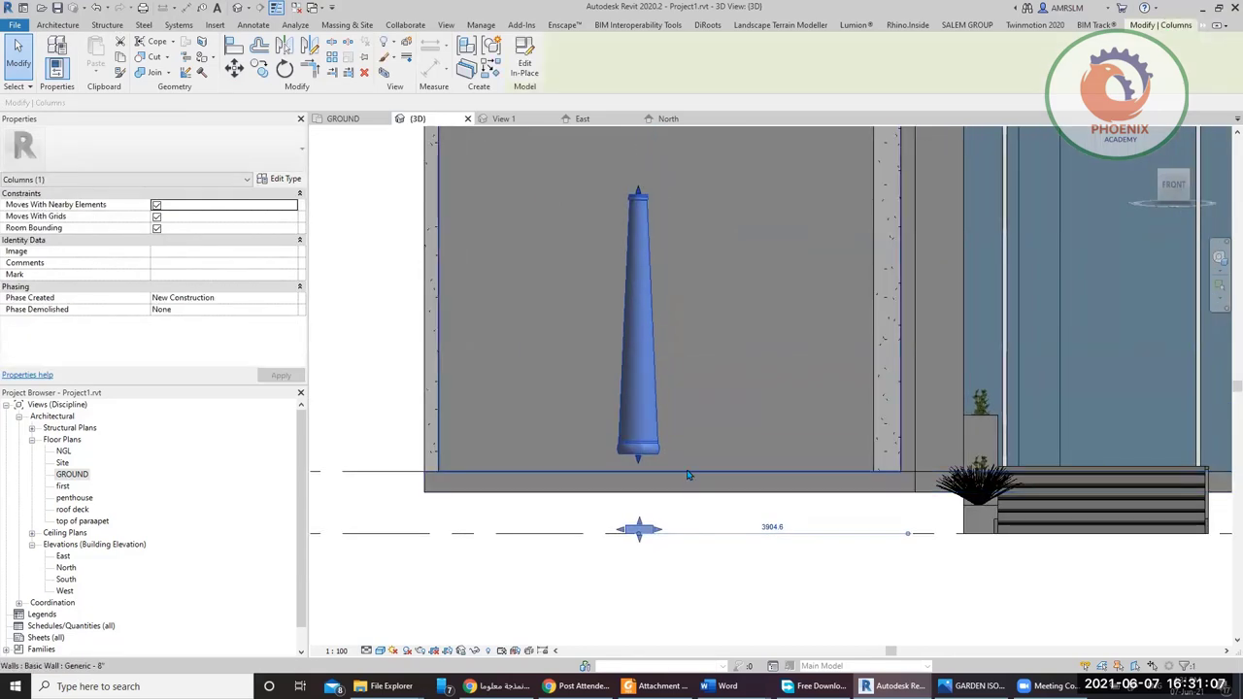
scroll(691, 478, "down", 1)
double_click(681, 469)
scroll(666, 577, "up", 2)
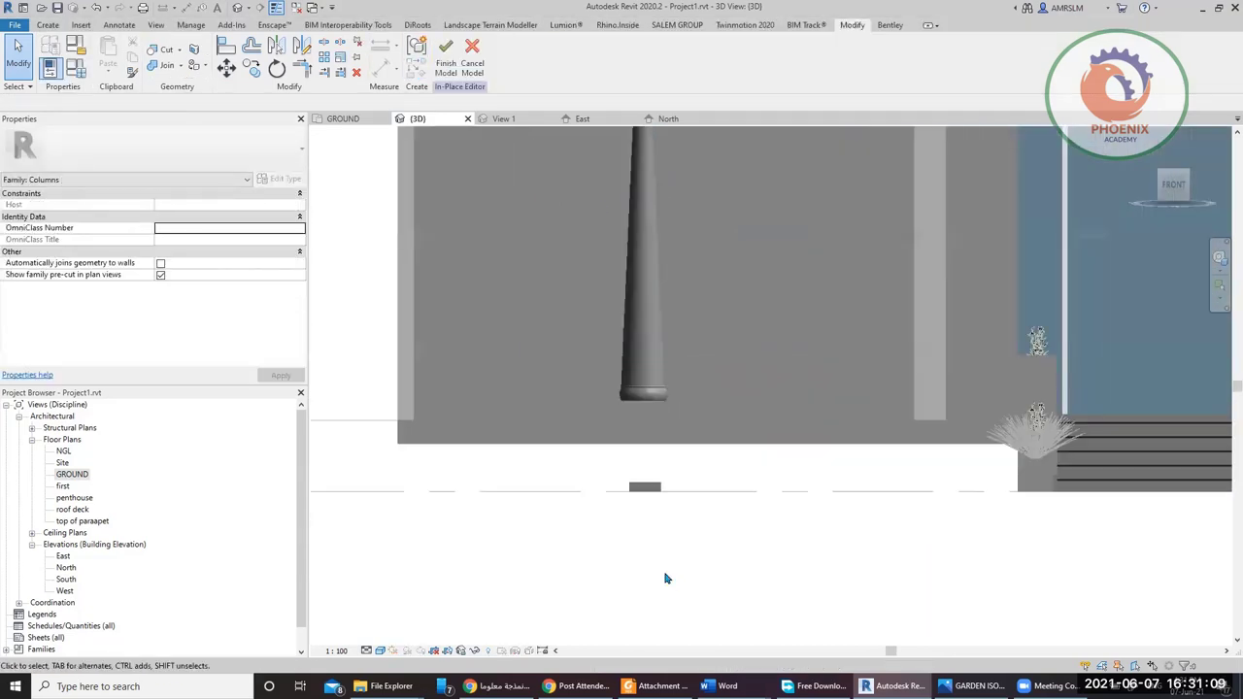
- Lower the revolved shaft vertically until its underside rests on the square base block
left_click(670, 359)
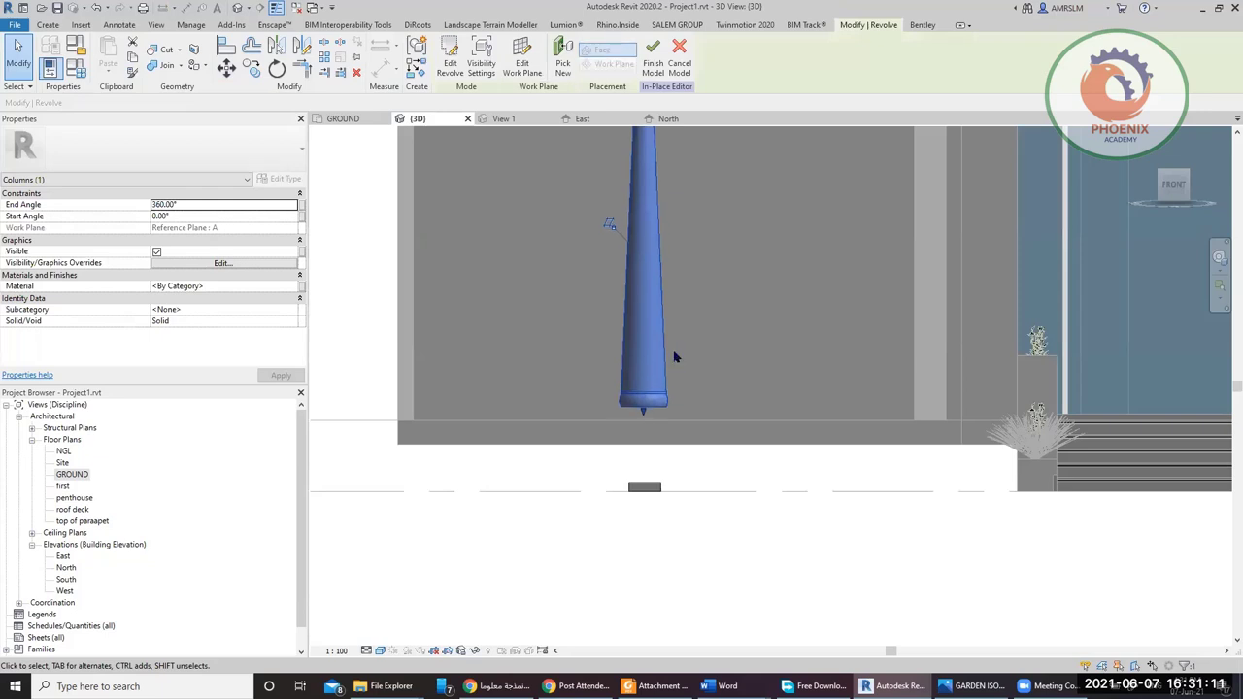
left_click_drag(676, 358, 674, 393)
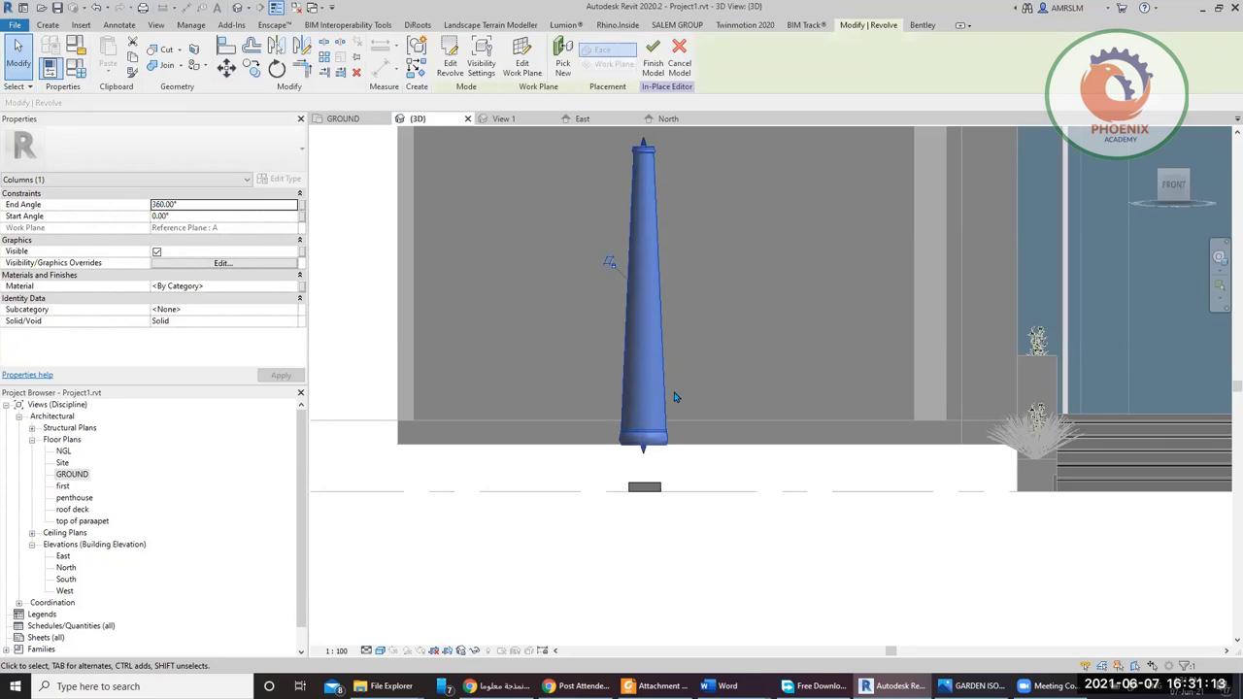
key("Down")
key("Down")
key("Down")
key("Down")
key("Down")
key("Down")
key("Down")
key("Down")
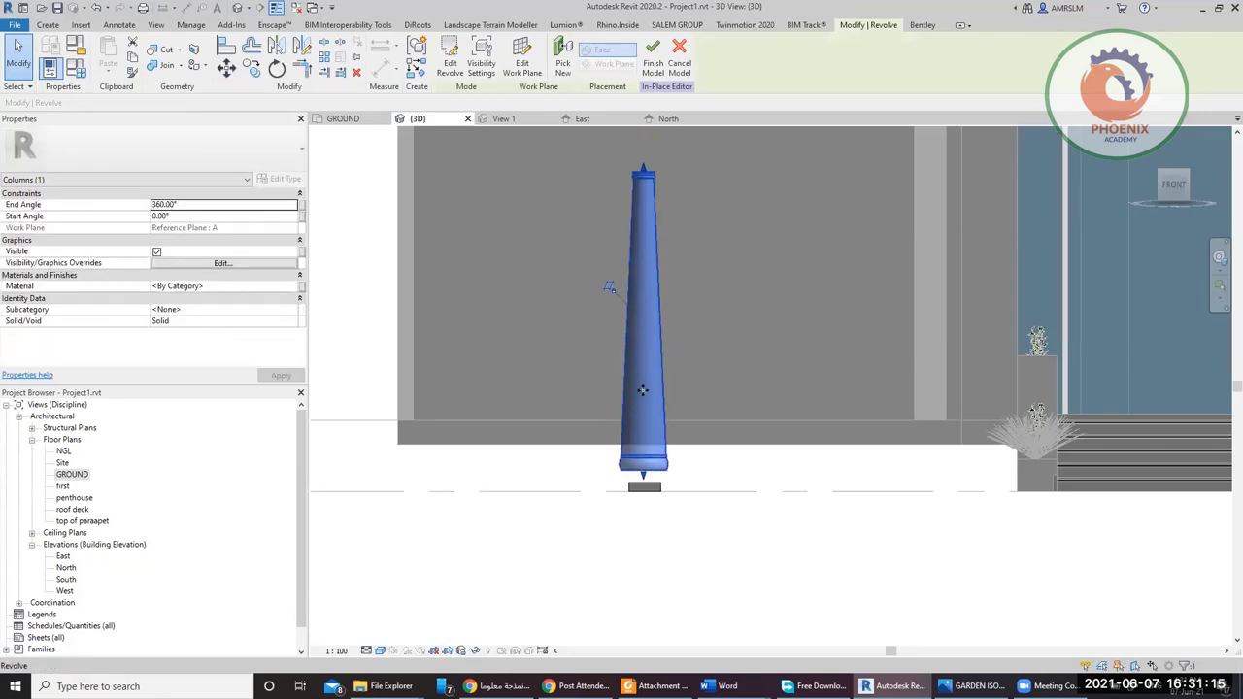
left_click_drag(642, 390, 670, 456)
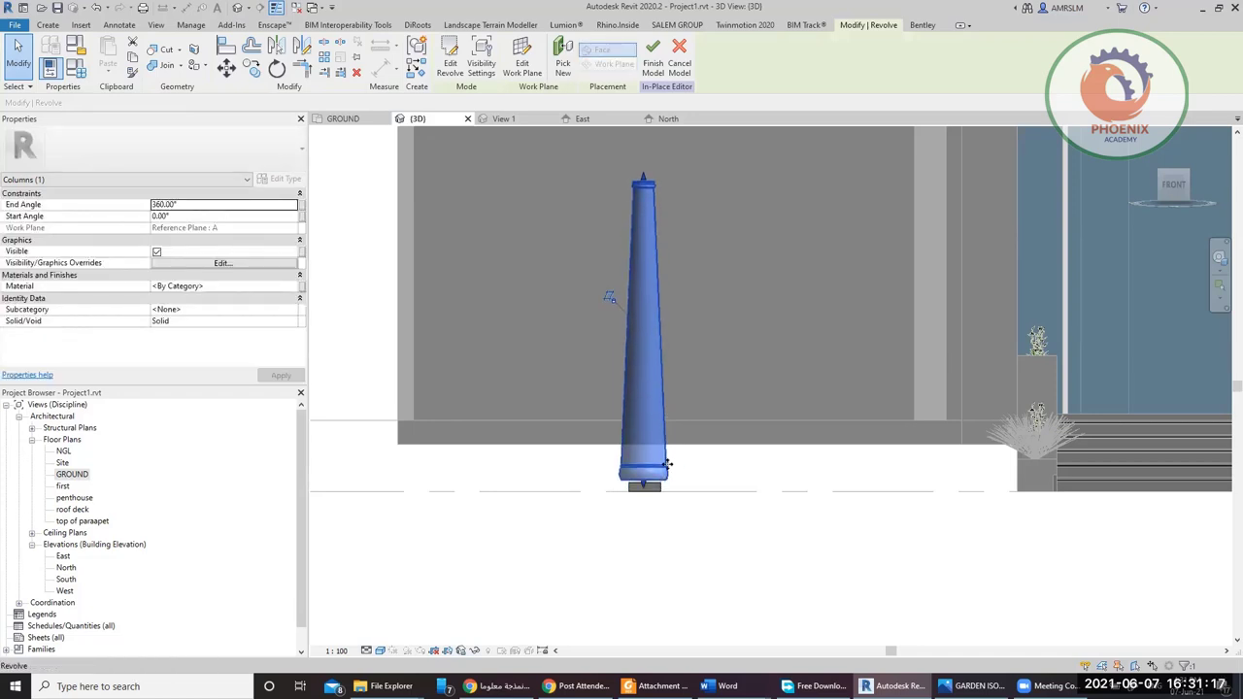
scroll(667, 464, "up", 4)
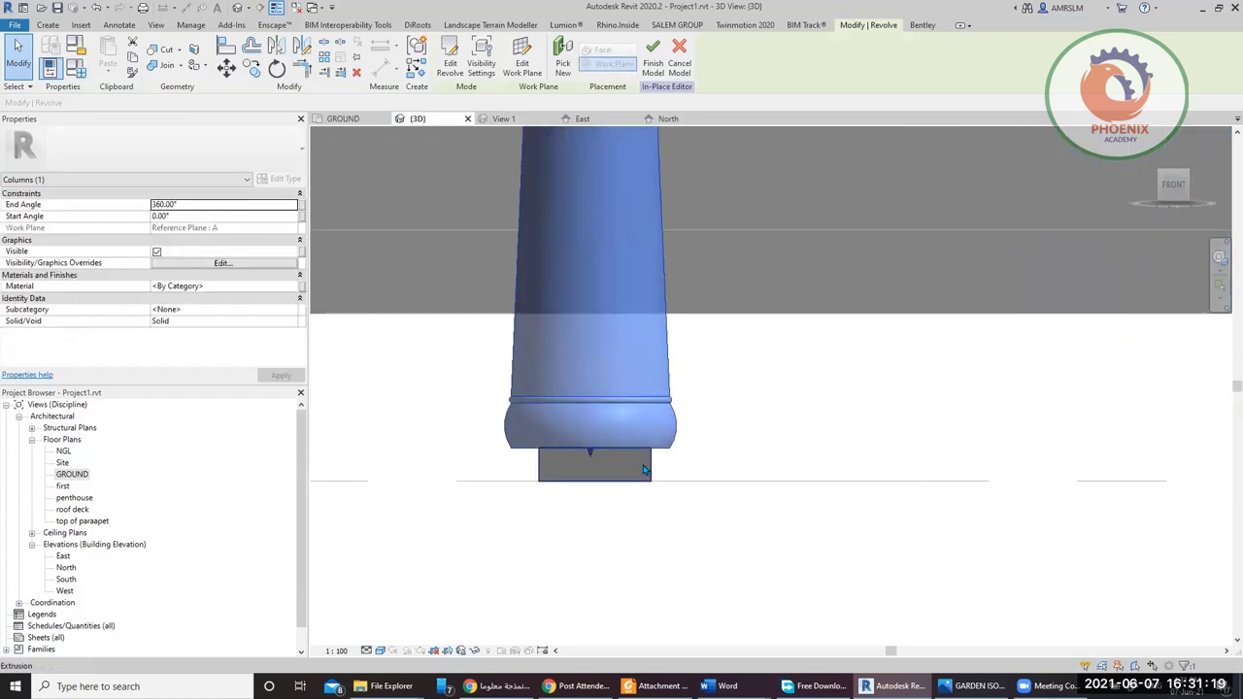
- Open the base block's extrusion sketch for editing in the GROUND floor plan
left_click(644, 470)
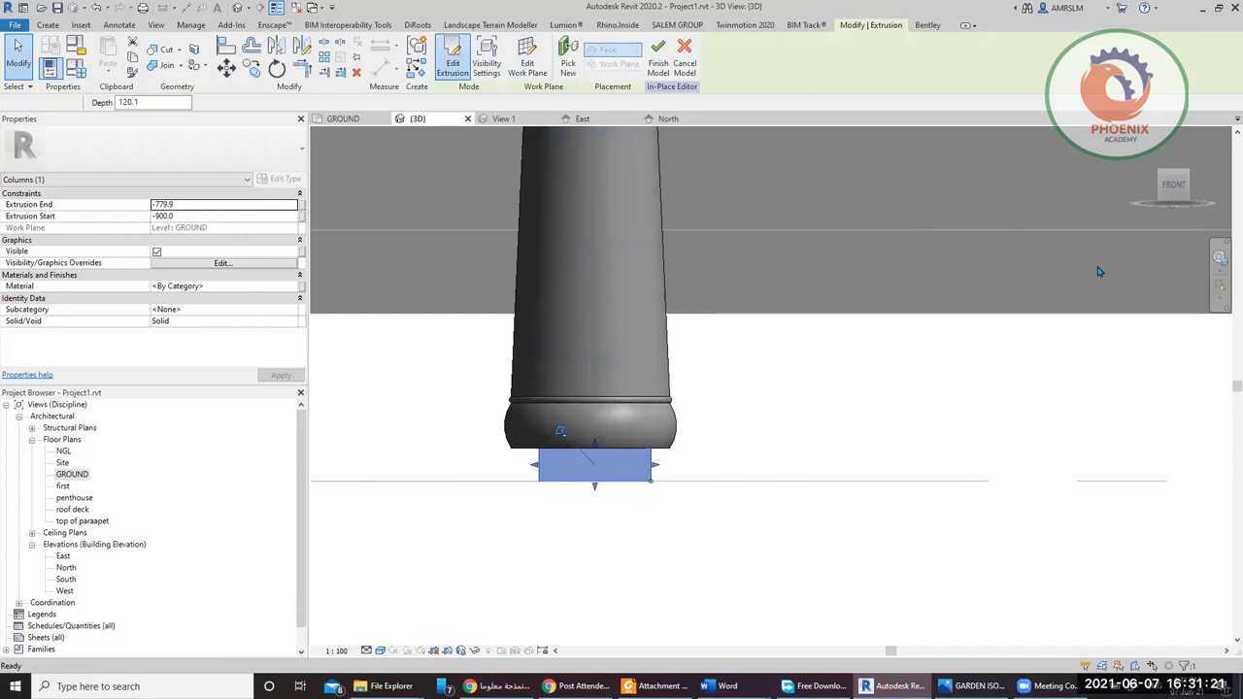
left_click(452, 58)
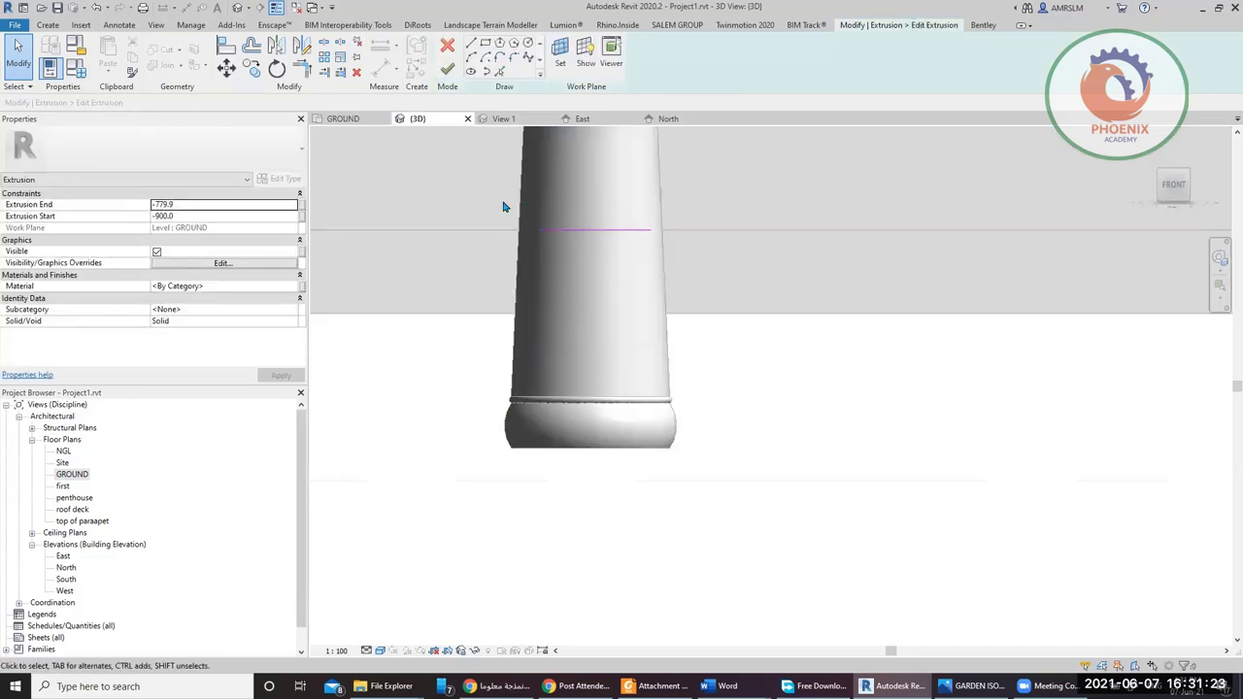
left_click(76, 474)
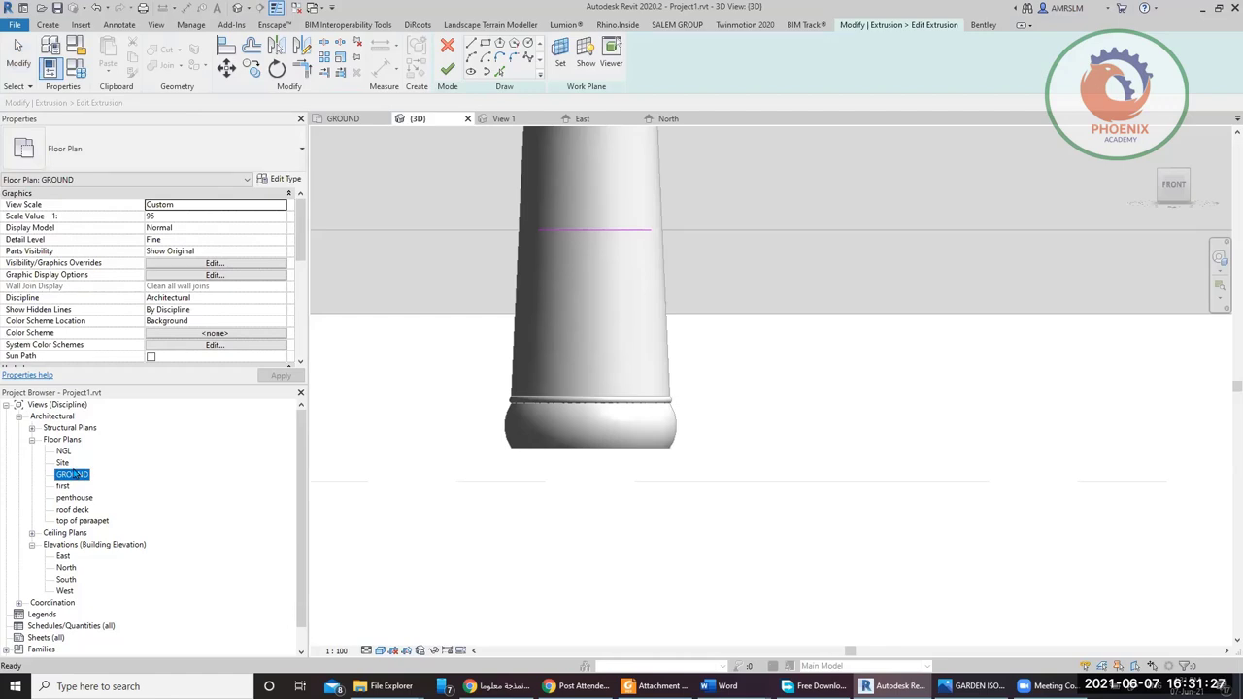
double_click(78, 476)
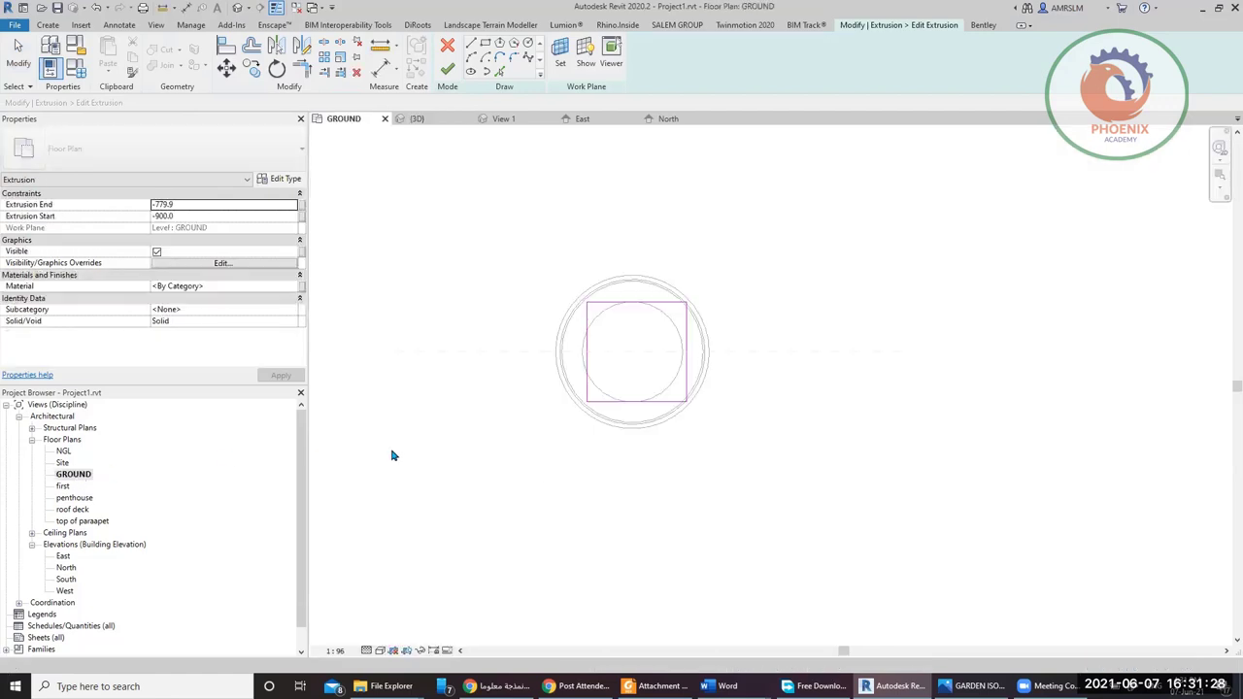
left_click(652, 410)
left_click_drag(547, 263, 702, 422)
key("Delete")
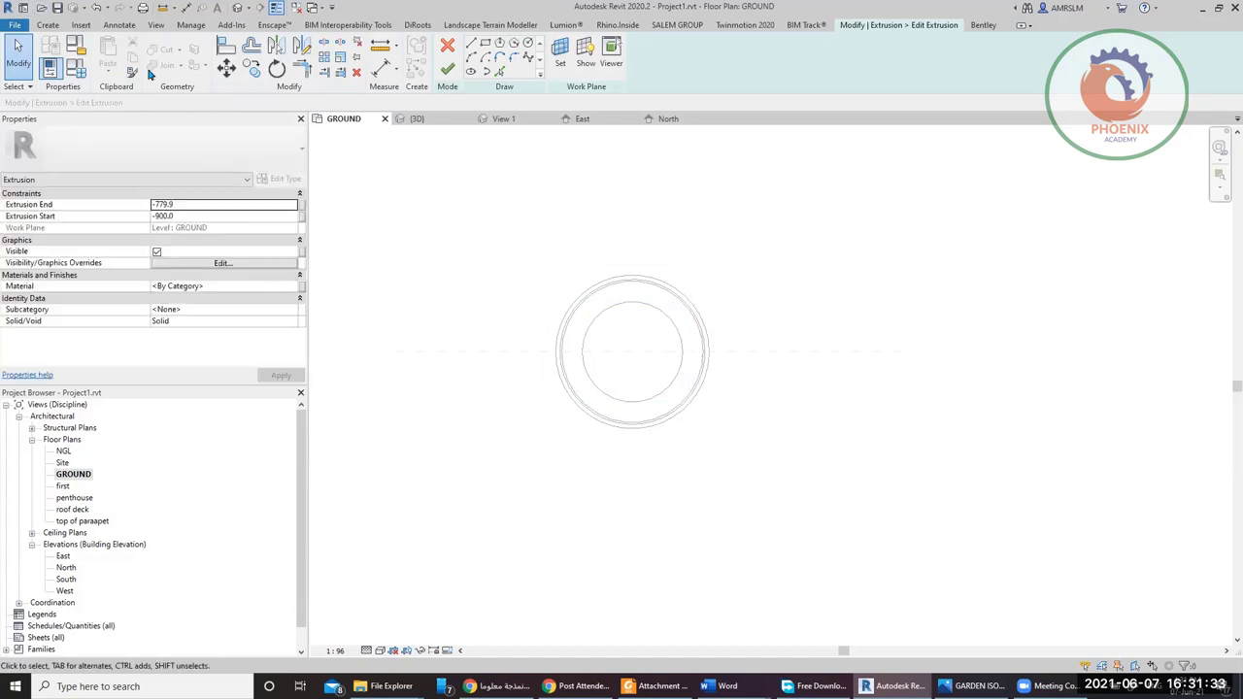
key("ctrl+z")
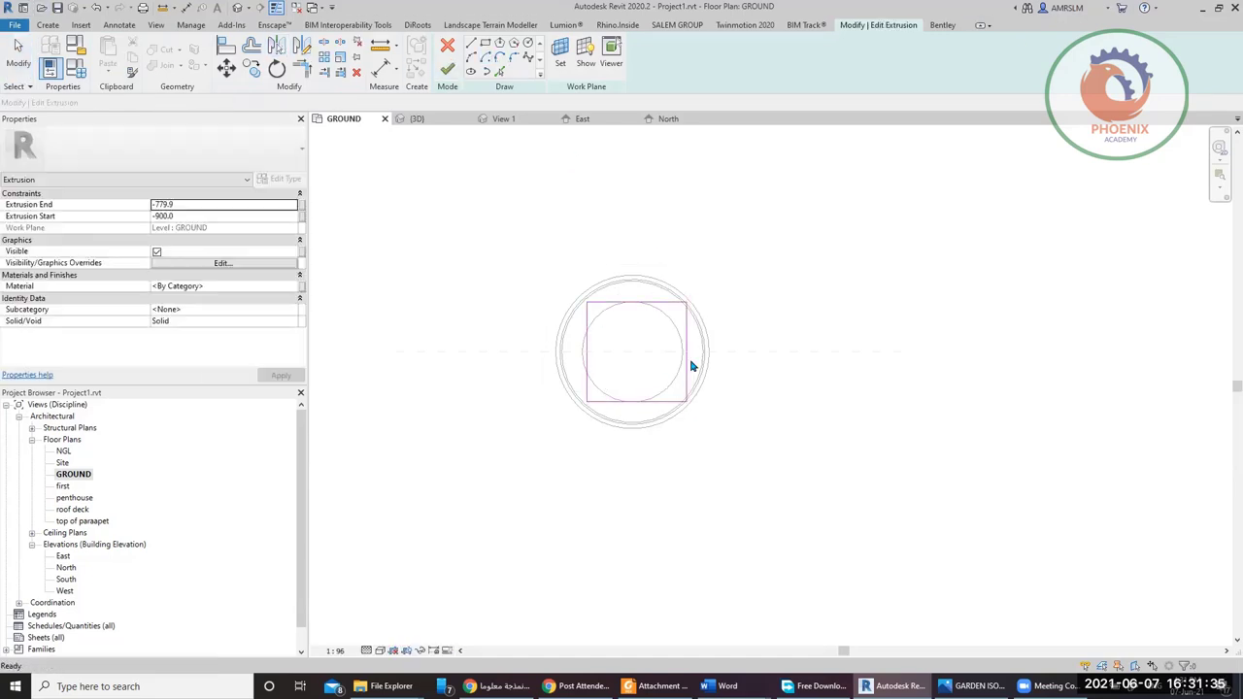
- Stretch all four sides of the base sketch outward to about 620 by 600 around the shaft, and finish the sketch and in-place model
left_click(687, 358)
scroll(689, 367, "up", 3)
left_click_drag(689, 369, 733, 376)
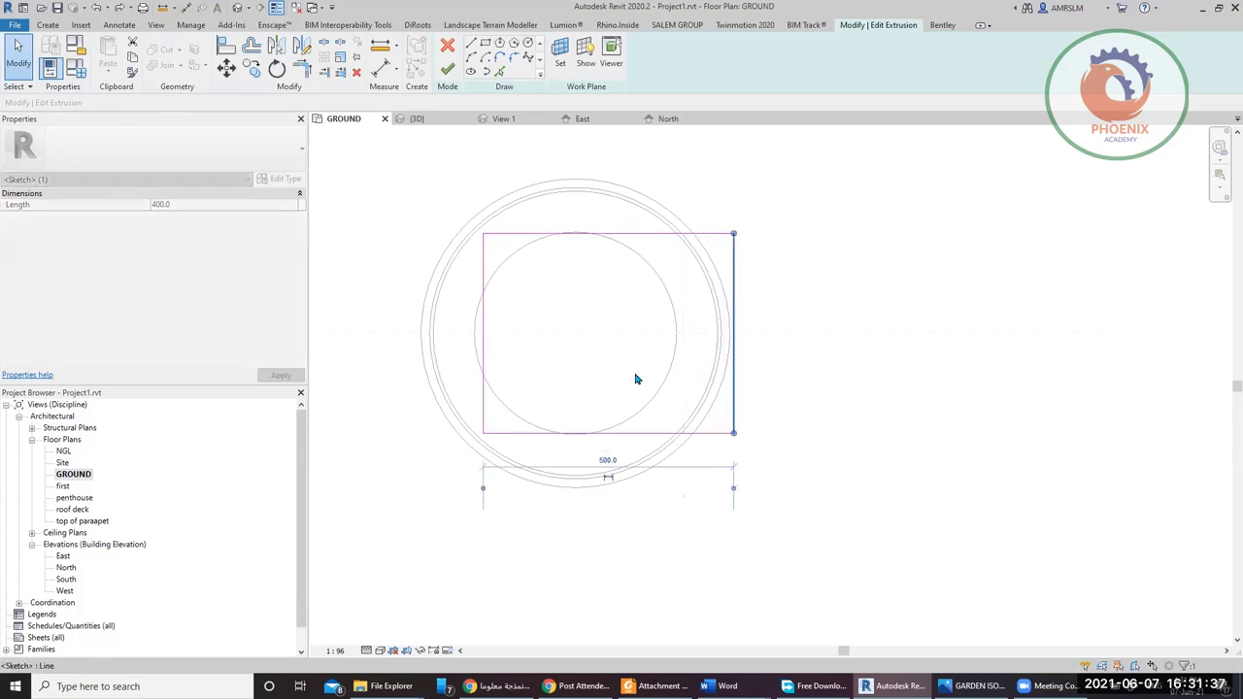
left_click(482, 361)
left_click_drag(483, 361, 424, 360)
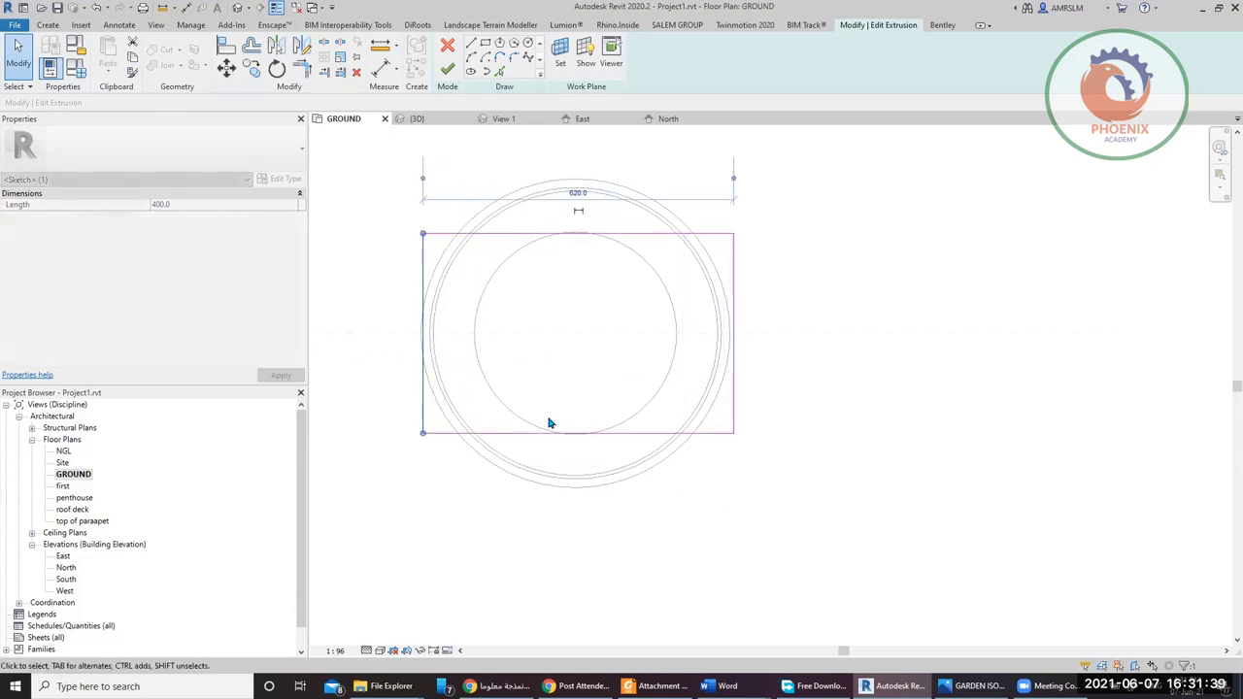
left_click(546, 433)
left_click_drag(516, 433, 516, 479)
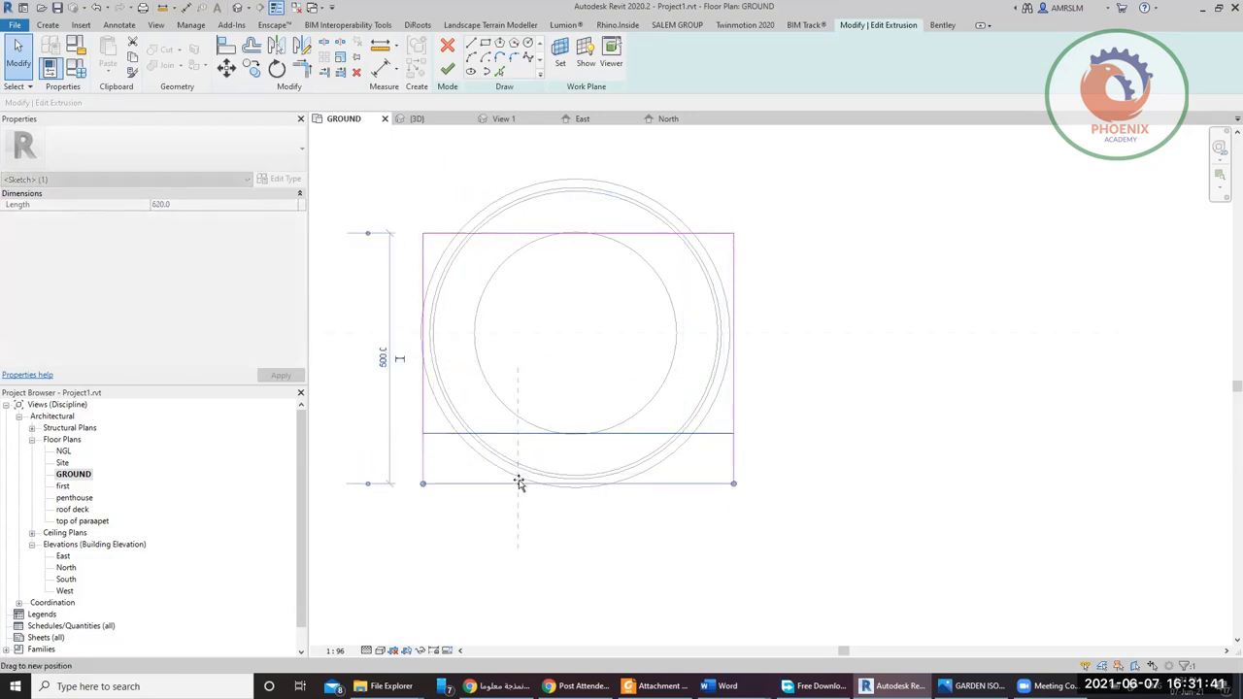
left_click(500, 233)
left_click_drag(496, 233, 502, 183)
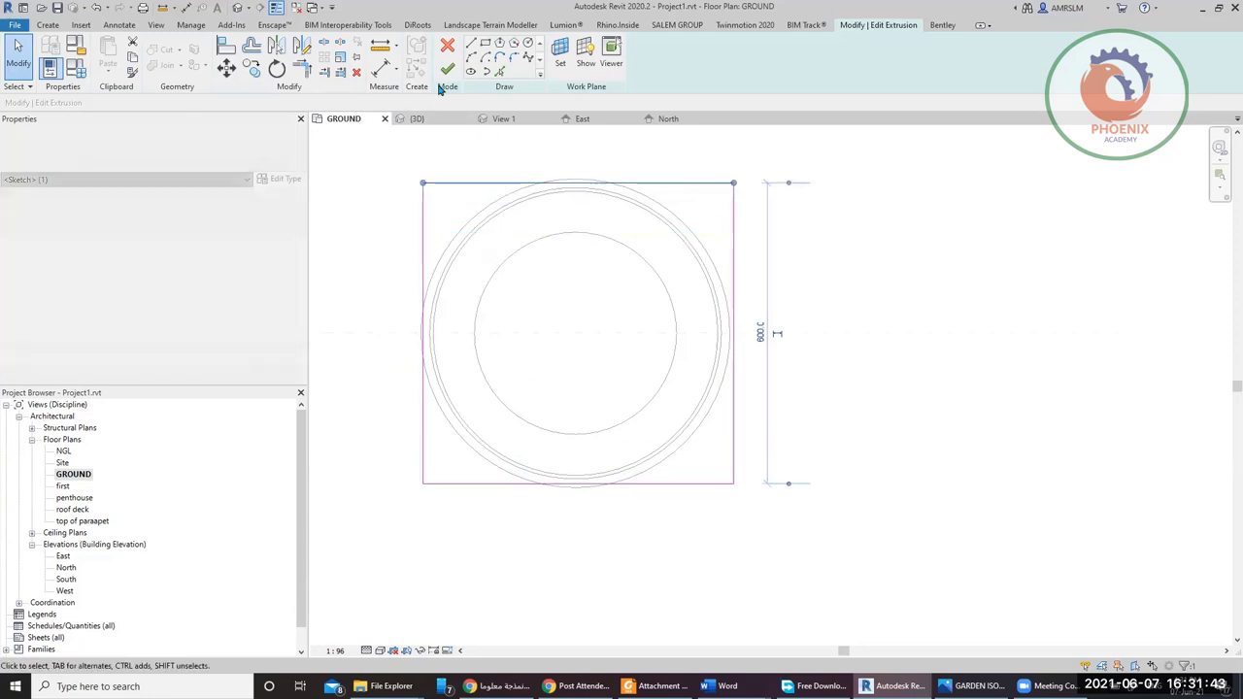
left_click(447, 69)
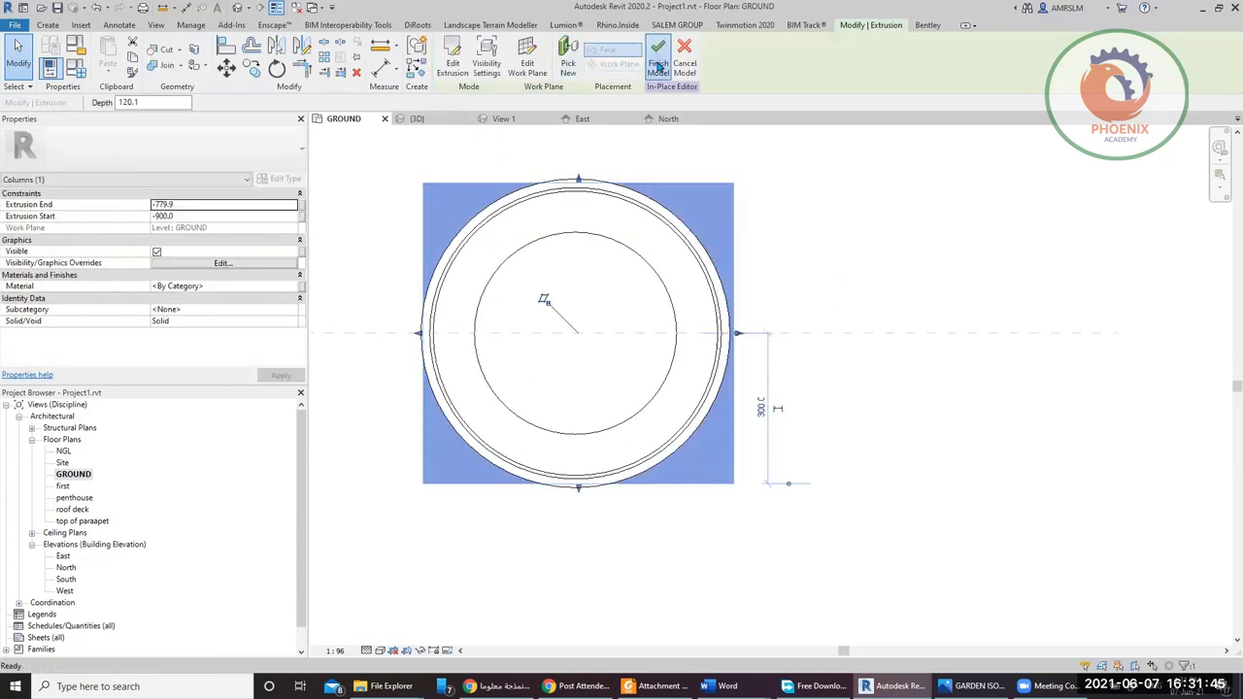
left_click(658, 67)
- Examine the shaft and enlarged base together in the 3D view
left_click(416, 118)
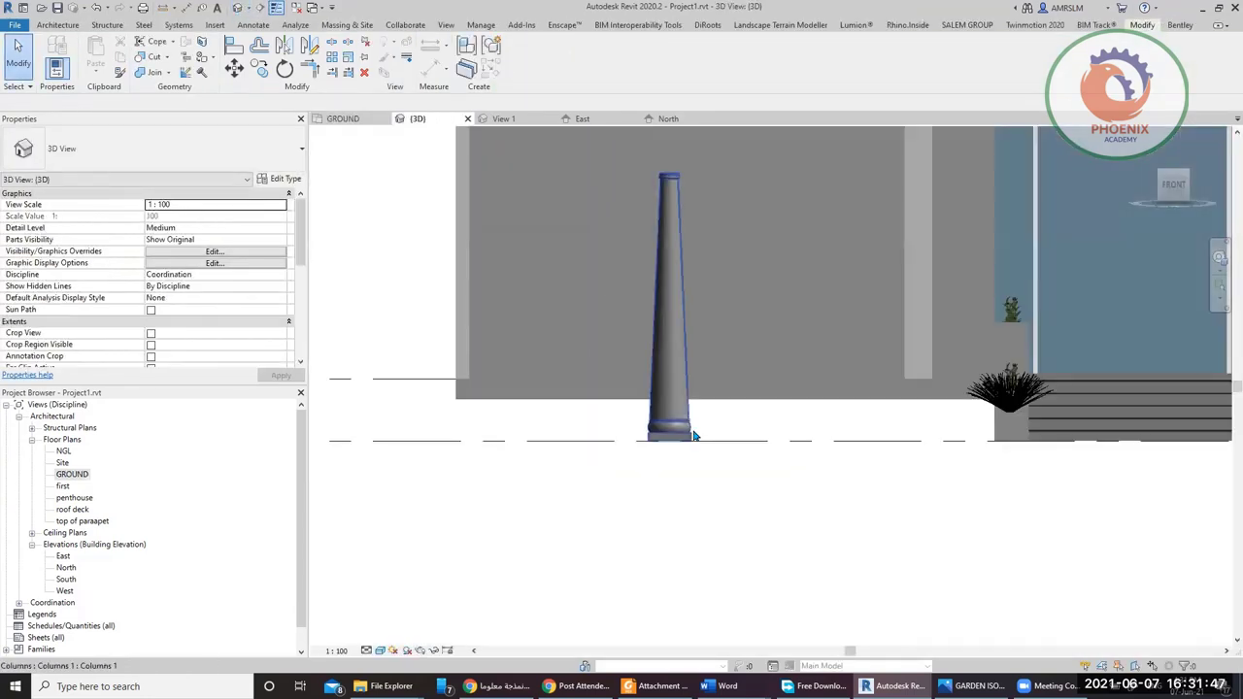
middle_click_drag(693, 436, 674, 375, "shift")
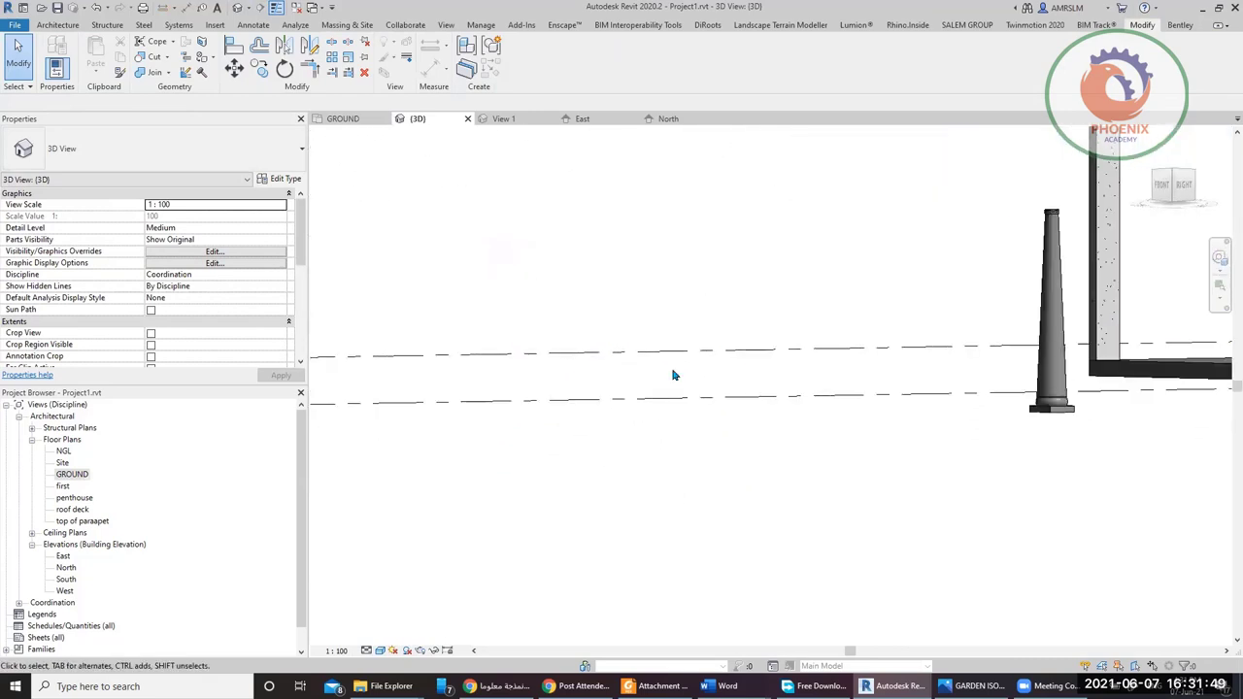
middle_click_drag(929, 407, 618, 429)
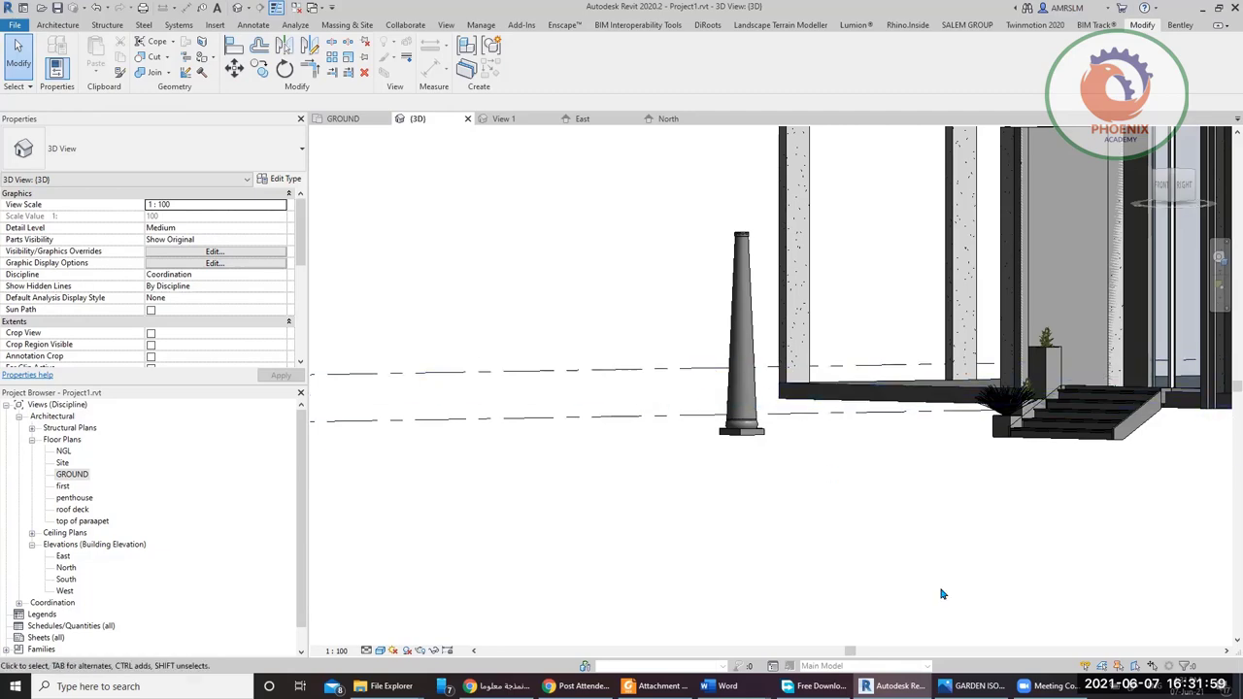
- Switch to Photos, examine the pergola columns and their capitals in GARDEN ISO 2 W LOGO.jpg, and return to Revit
left_click(972, 687)
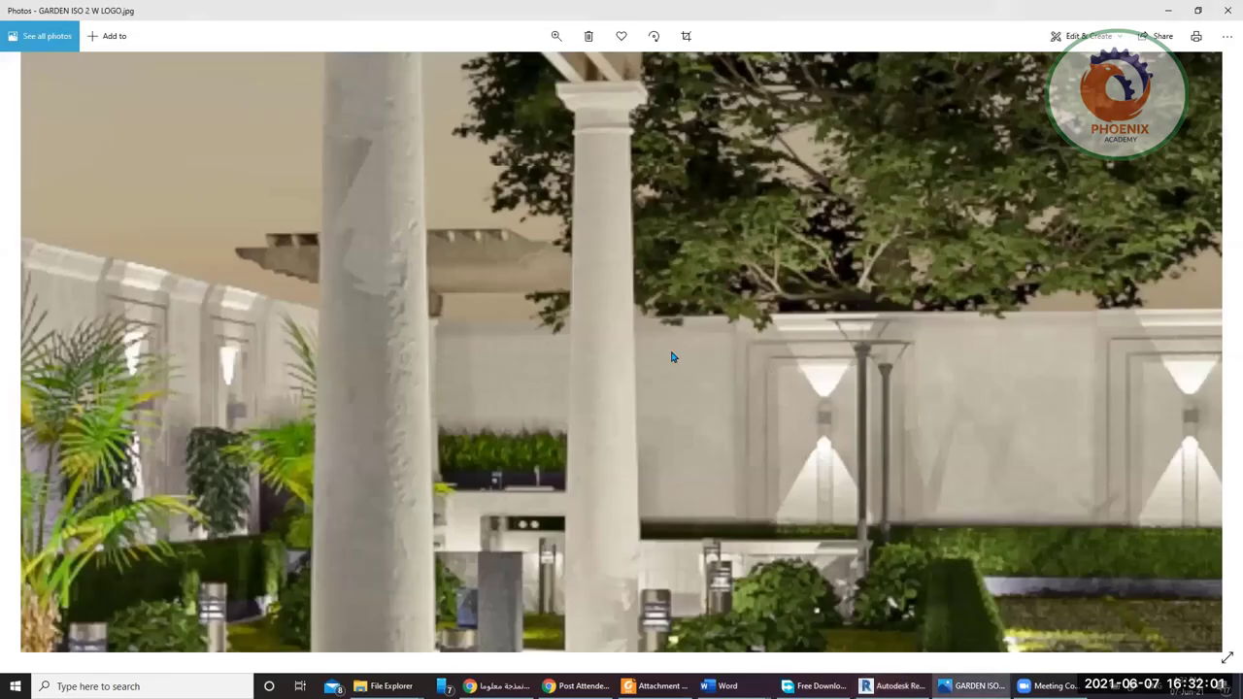
scroll(638, 353, "down", 4)
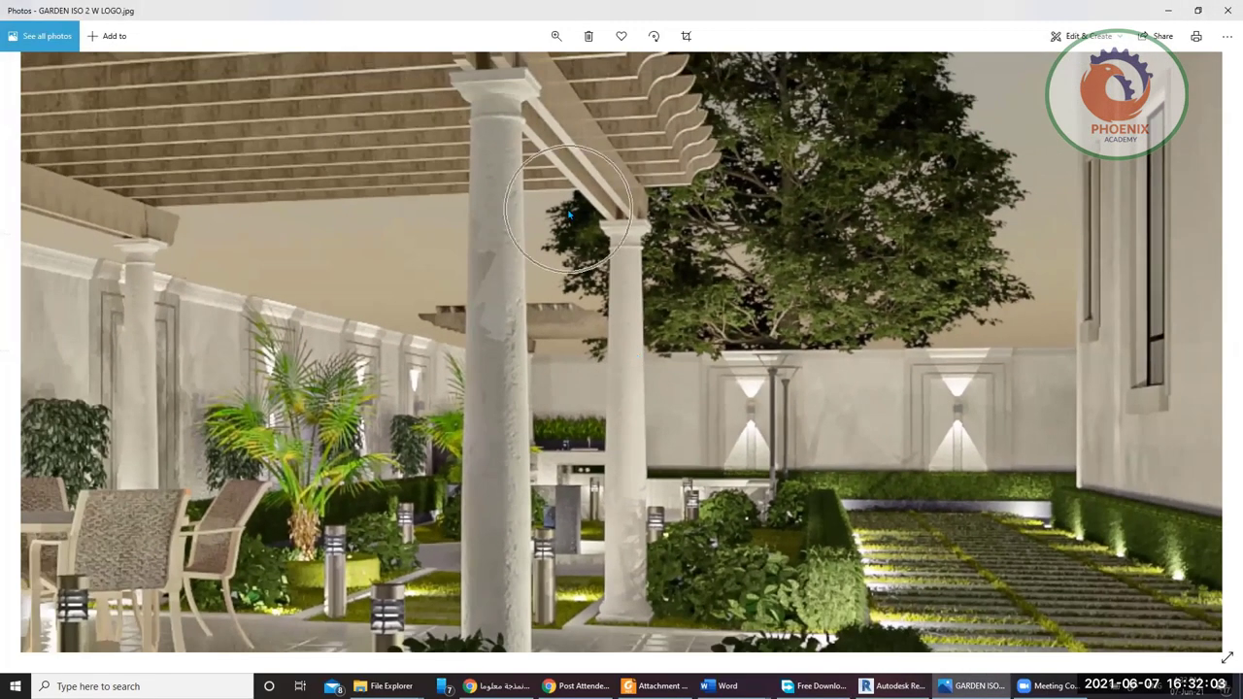
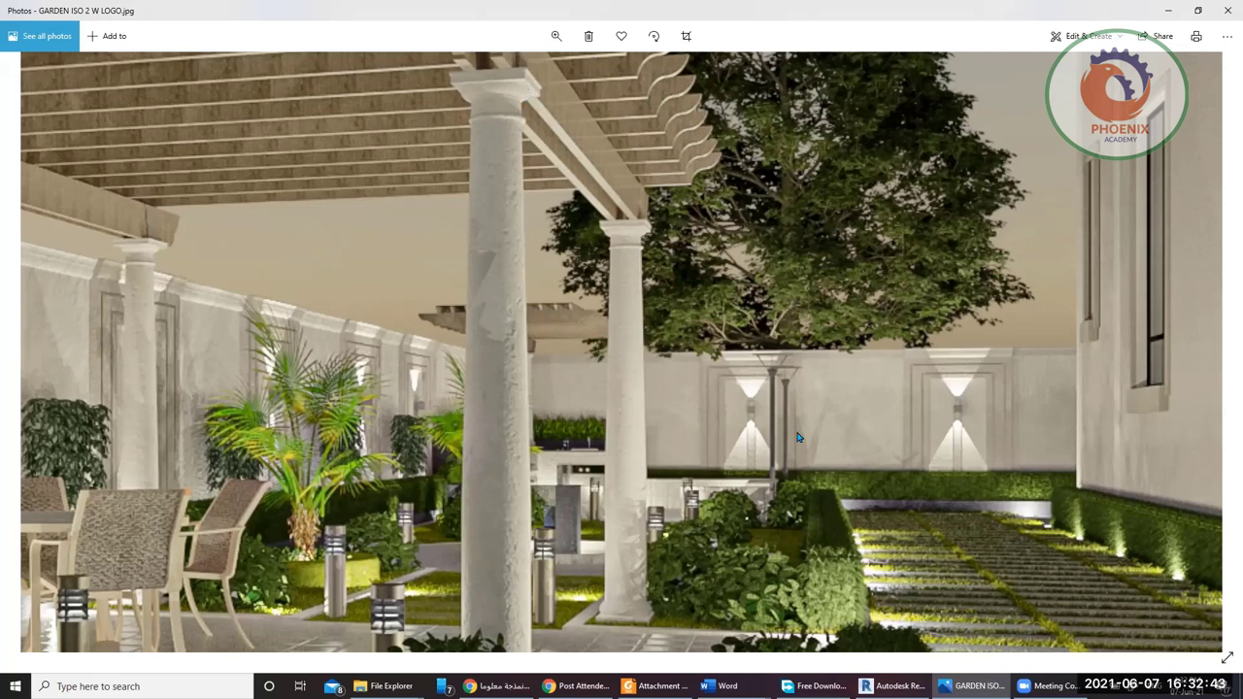
left_click(1168, 11)
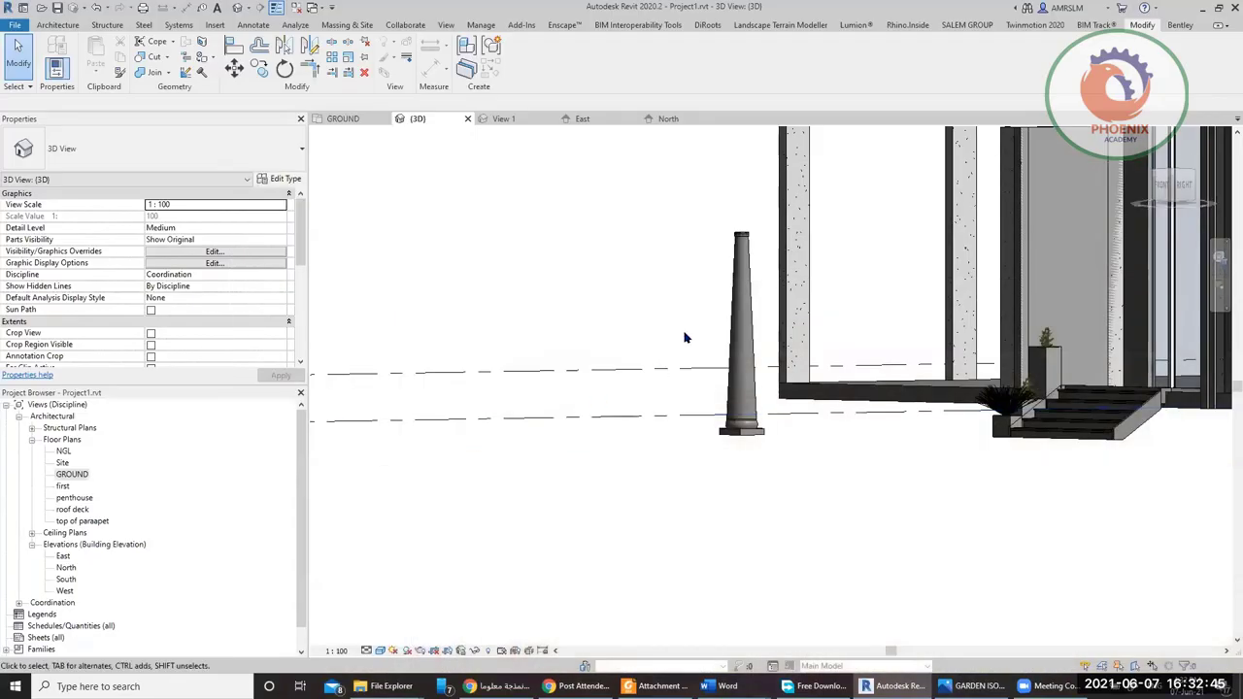
- Reopen the column for in-place editing with the top of the shaft in close view
middle_click_drag(641, 263, 631, 636, "shift")
double_click(521, 399)
scroll(515, 427, "up", 2)
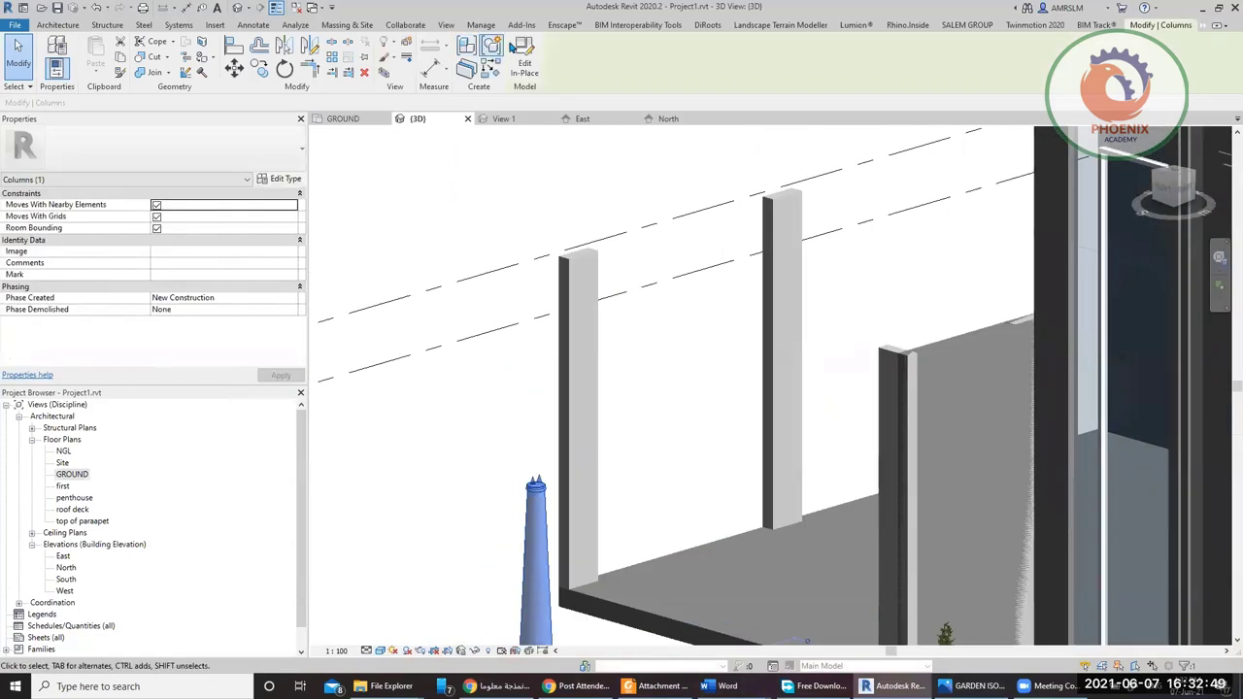
scroll(516, 427, "up", 4)
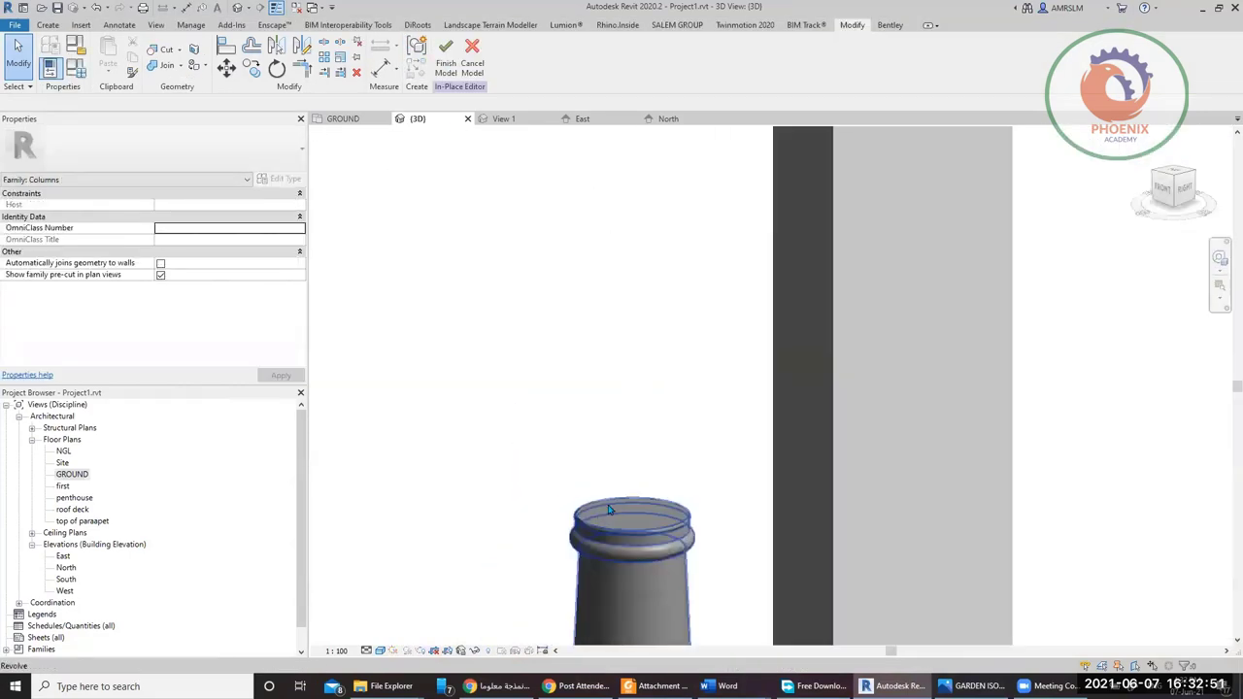
- Set the work plane to the shaft's top face by picking it, and display the work plane
left_click(48, 25)
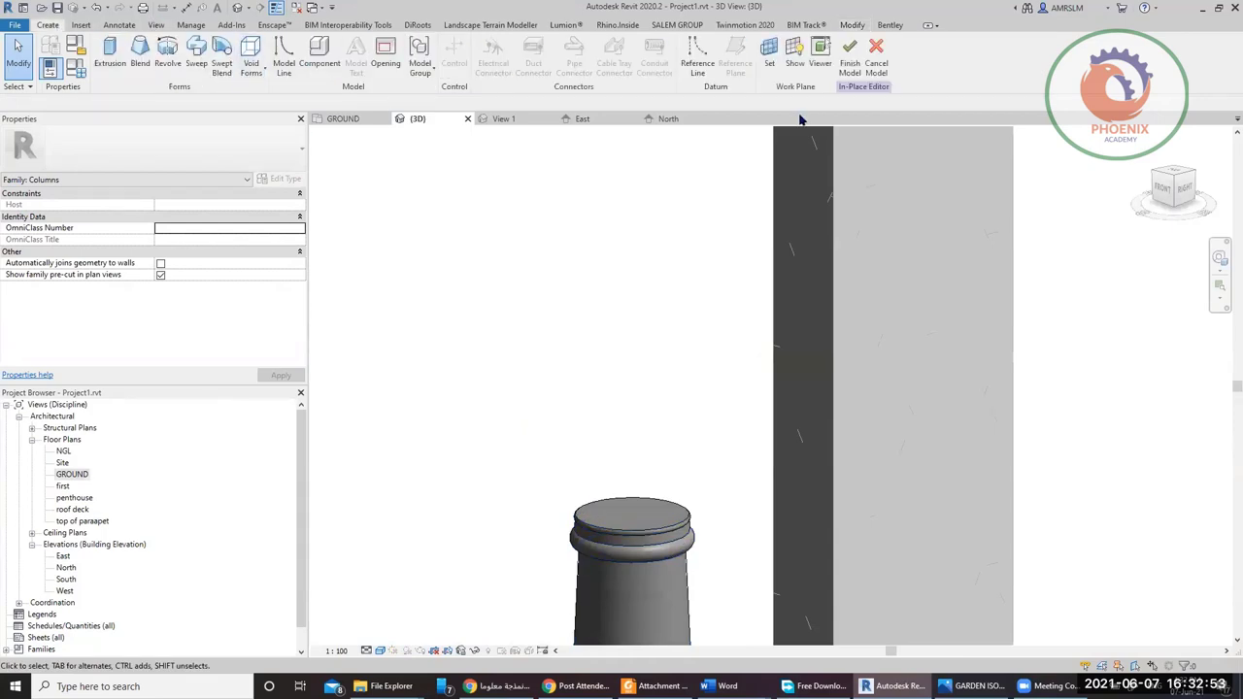
left_click(768, 53)
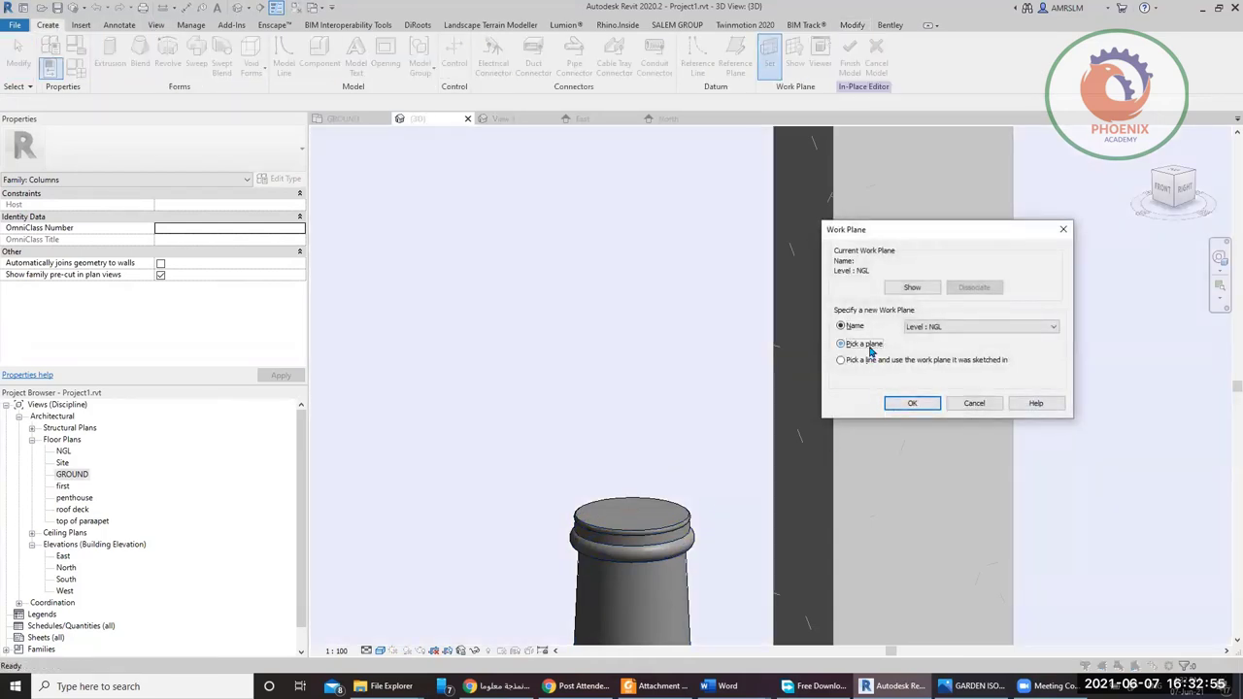
left_click(894, 403)
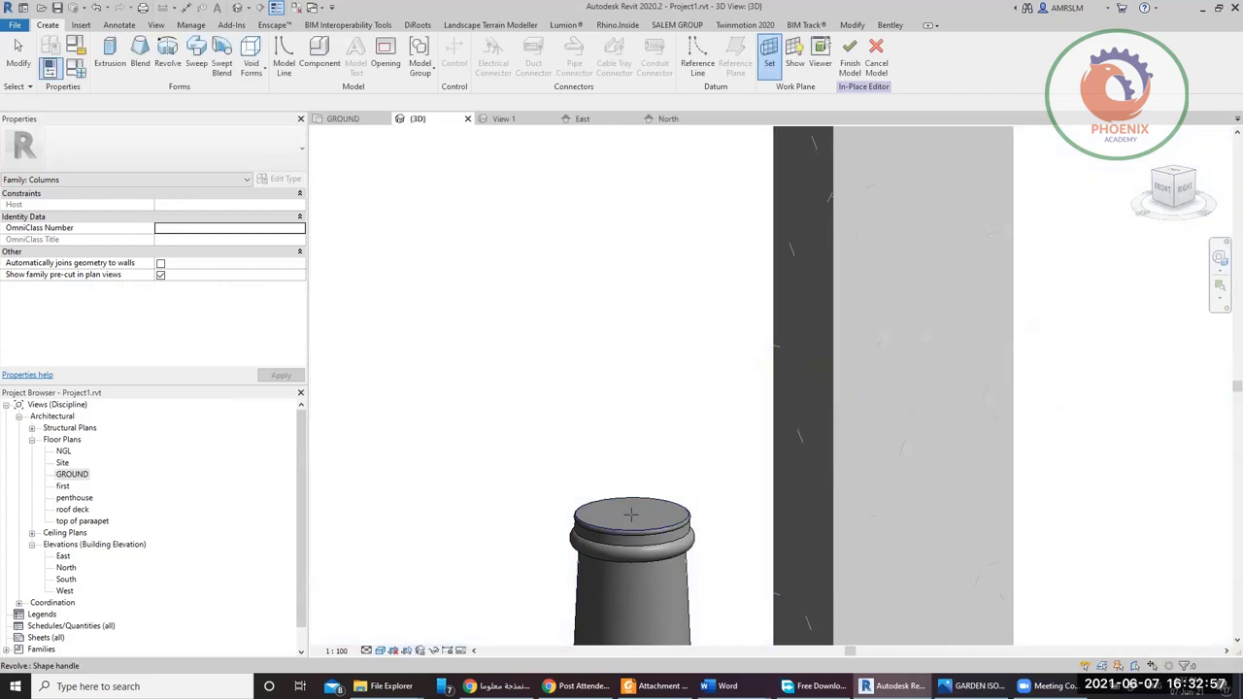
scroll(669, 502, "up", 2)
left_click(669, 502)
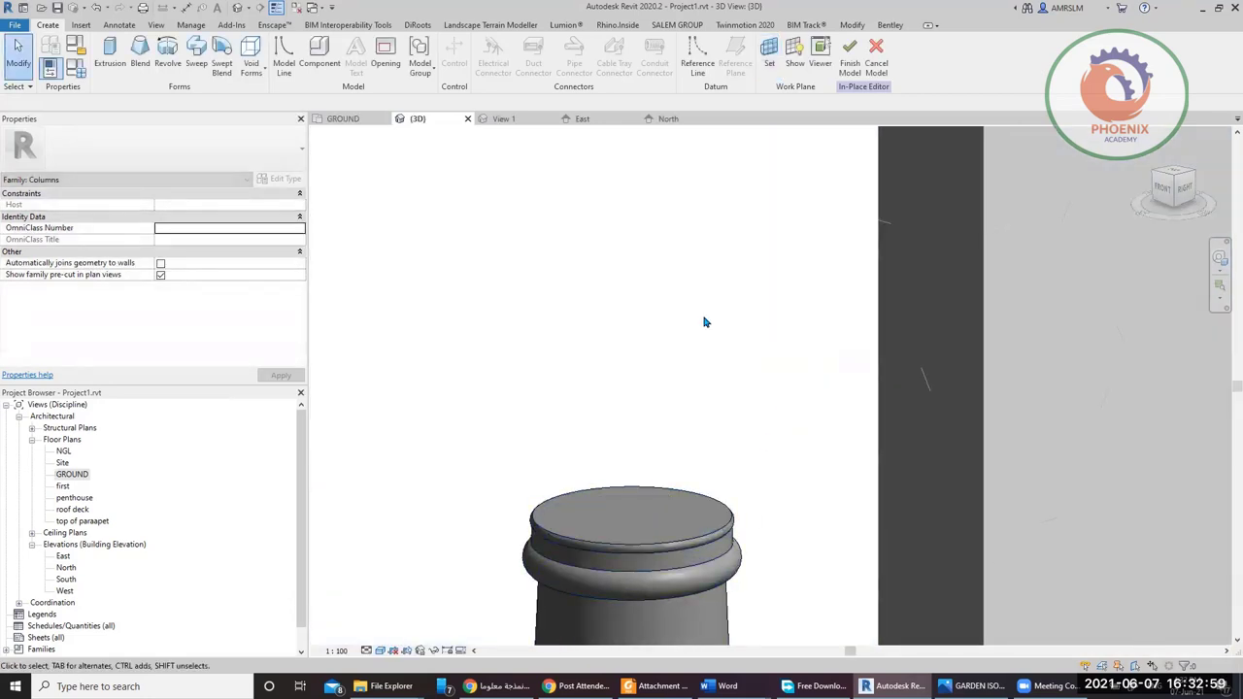
scroll(705, 320, "down", 1)
left_click(794, 53)
- View the column from above, check the pergola columns in GARDEN ISO 2 W LOGO.jpg in Photos, and return to Revit
scroll(661, 466, "down", 5)
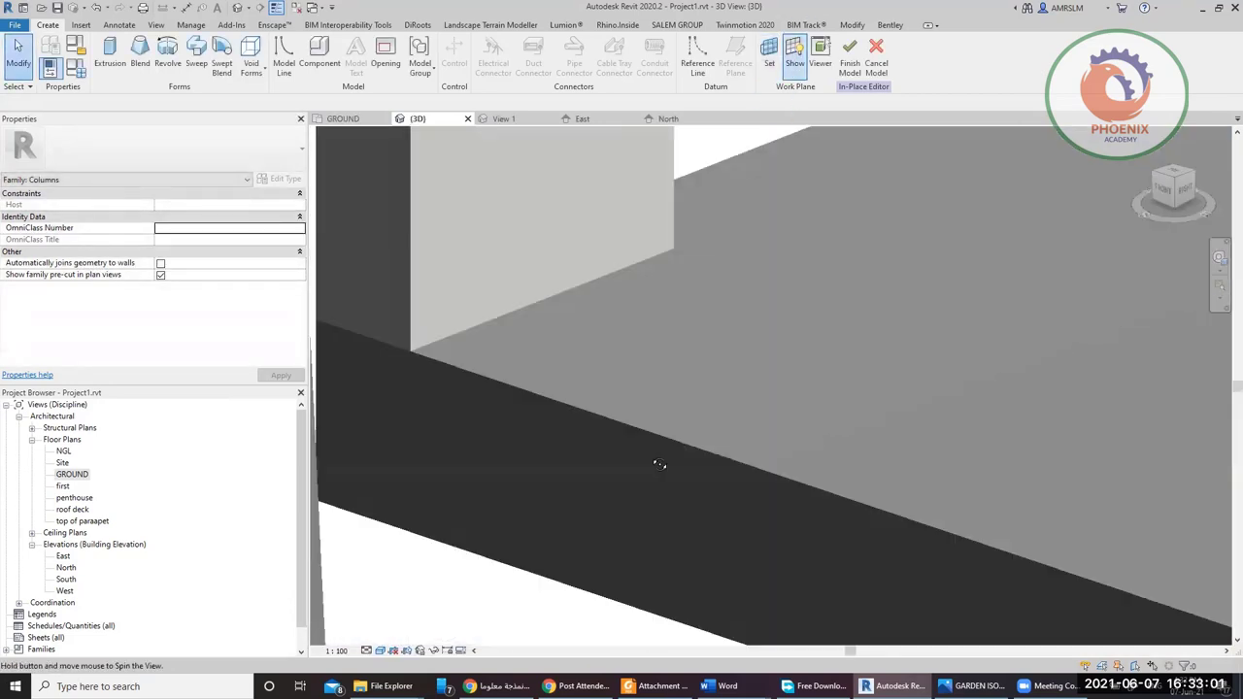
left_click(1172, 178)
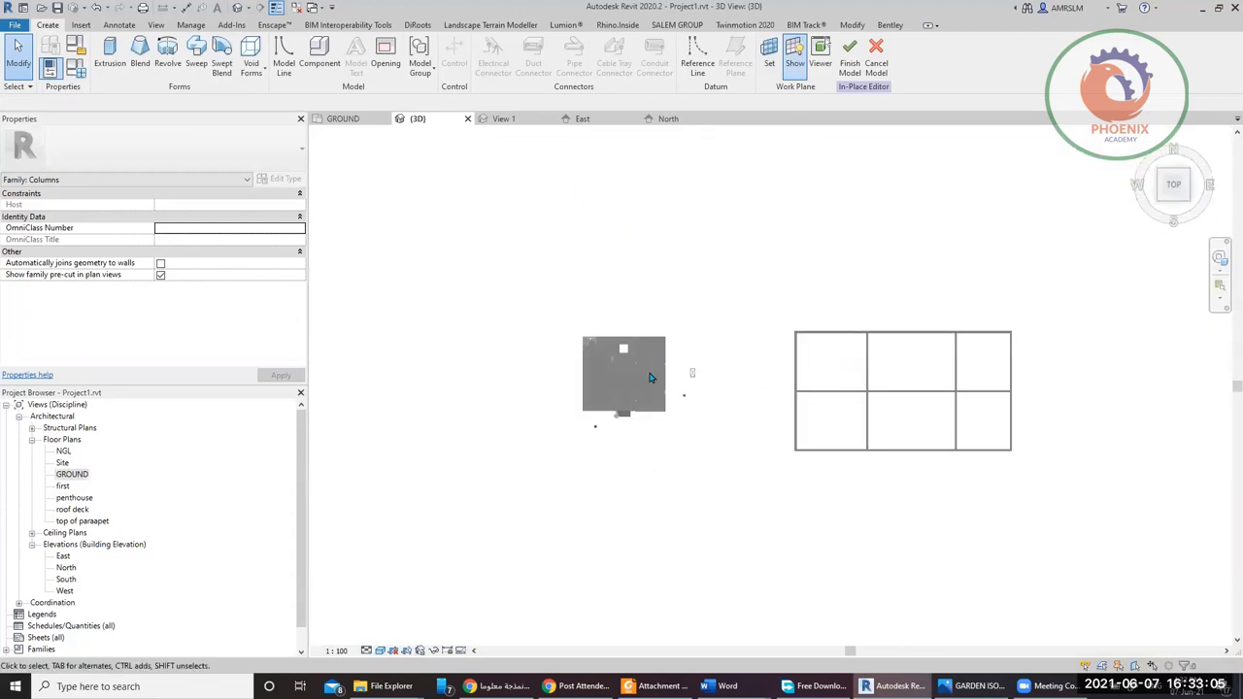
scroll(532, 483, "up", 5)
scroll(544, 480, "up", 6)
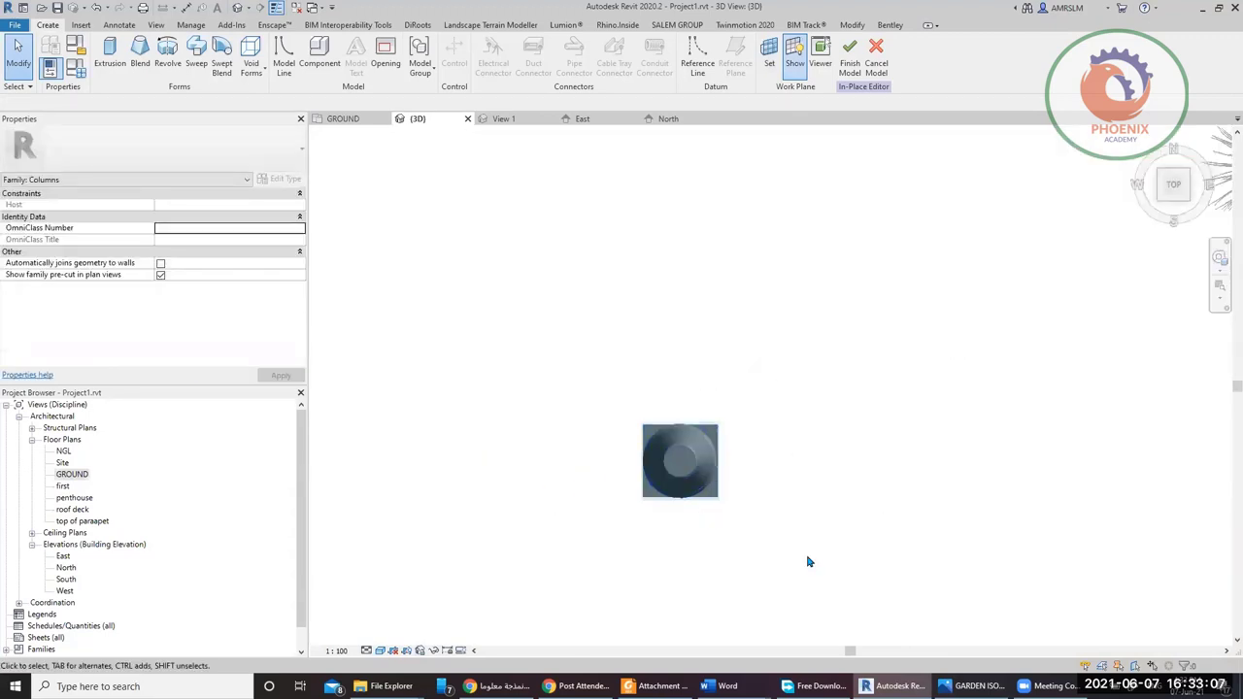
left_click(971, 686)
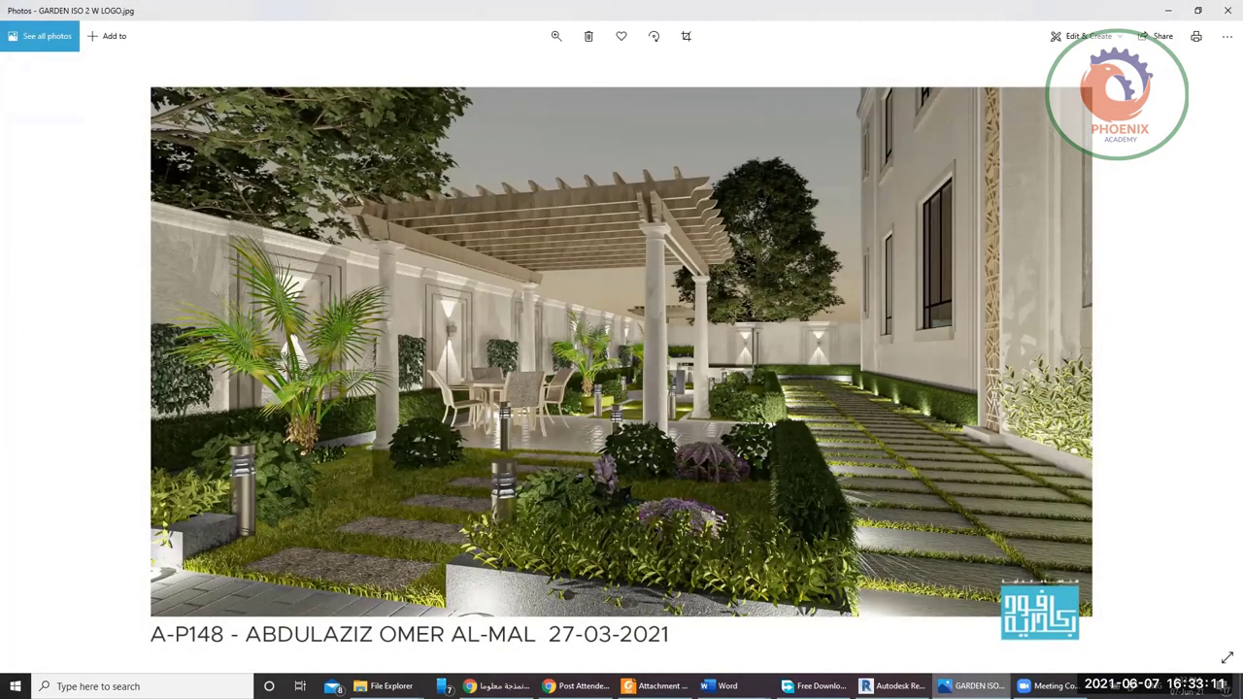
key("alt+Tab")
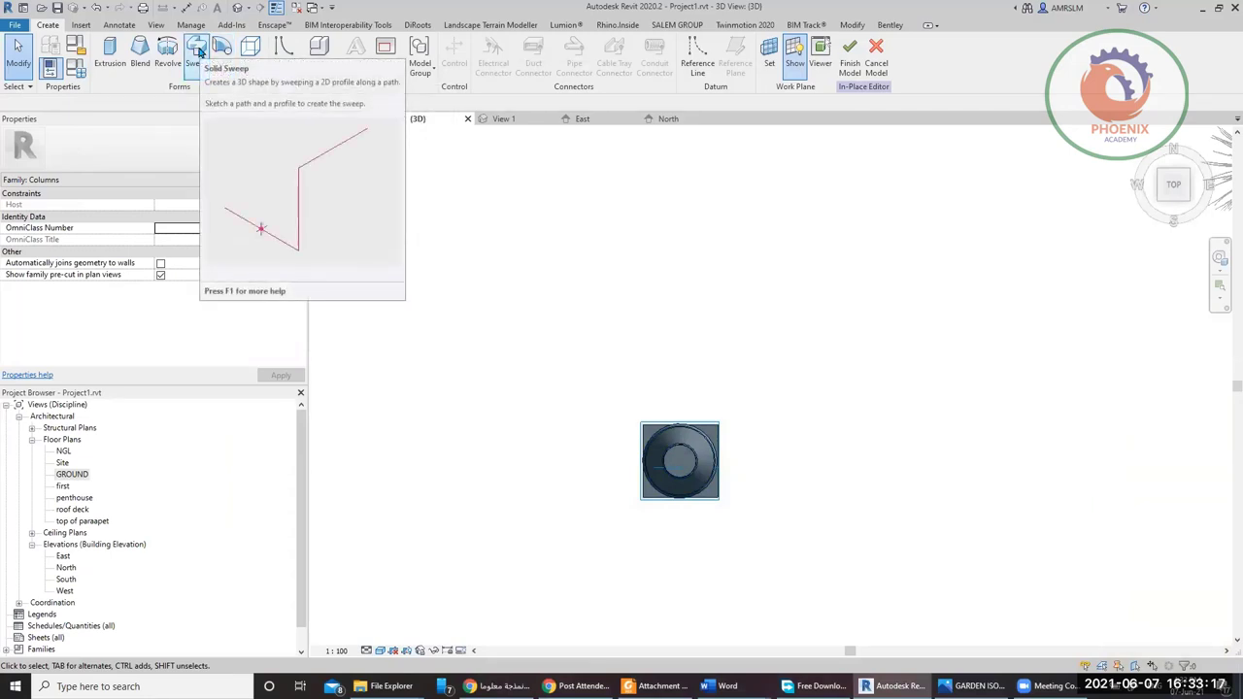
- Start a solid sweep on the shaft's top plane and open its path for sketching over the base
left_click(197, 51)
scroll(730, 452, "up", 4)
mouse_move(716, 452)
middle_mouse_down()
mouse_move(738, 272)
mouse_move(727, 170)
middle_mouse_up()
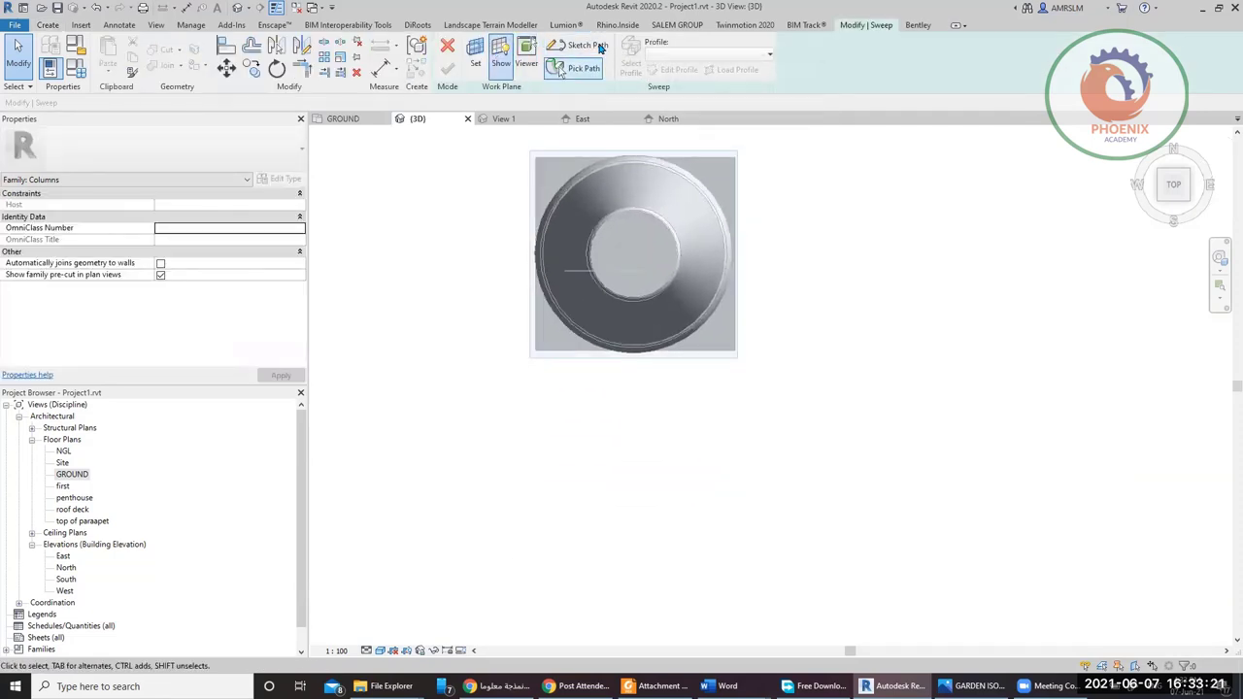
left_click(588, 46)
scroll(535, 158, "up", 3)
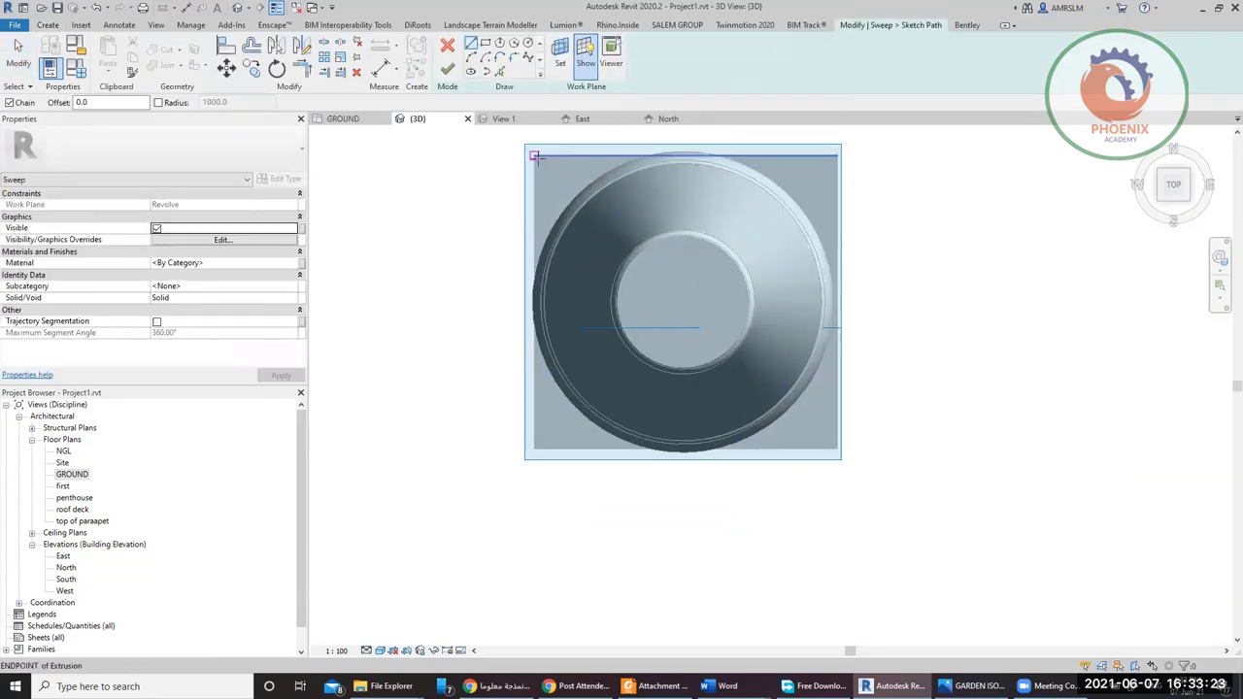
scroll(547, 167, "up", 3)
left_click(540, 165)
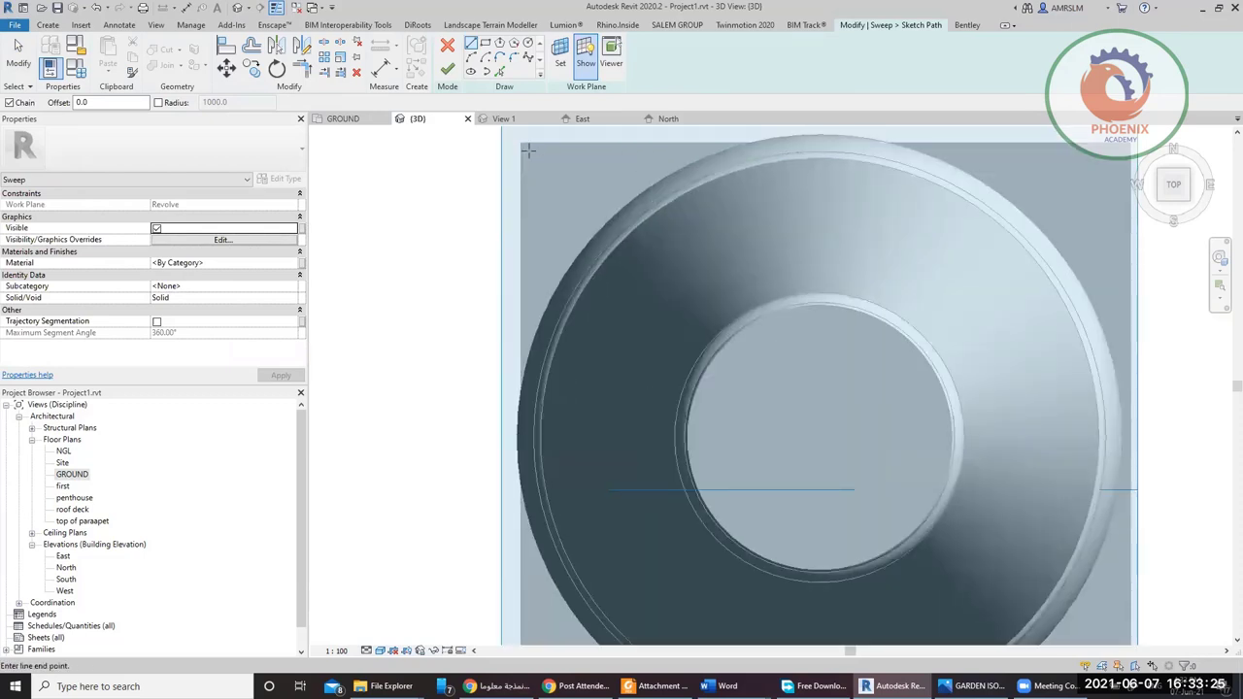
scroll(551, 168, "down", 3)
- Sketch a rectangular sweep path about 595 by 580 just inside the base outline and finish the path
left_click(485, 44)
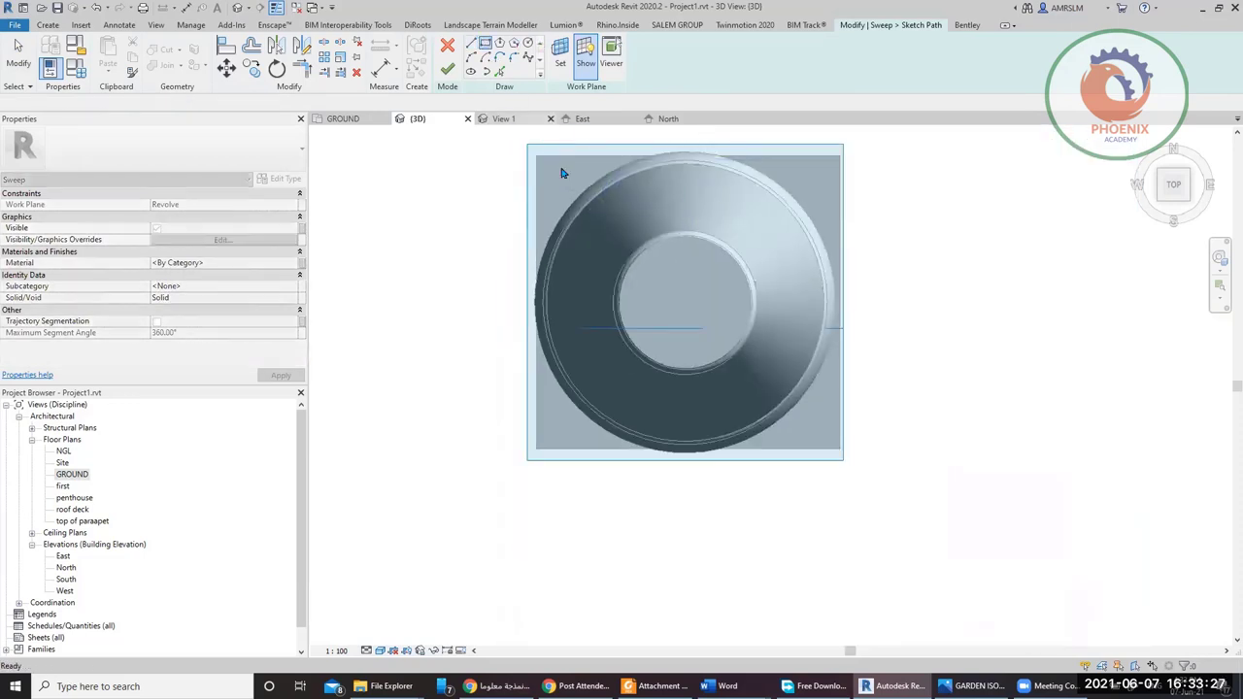
scroll(549, 165, "up", 2)
left_click(541, 160)
scroll(638, 236, "down", 3)
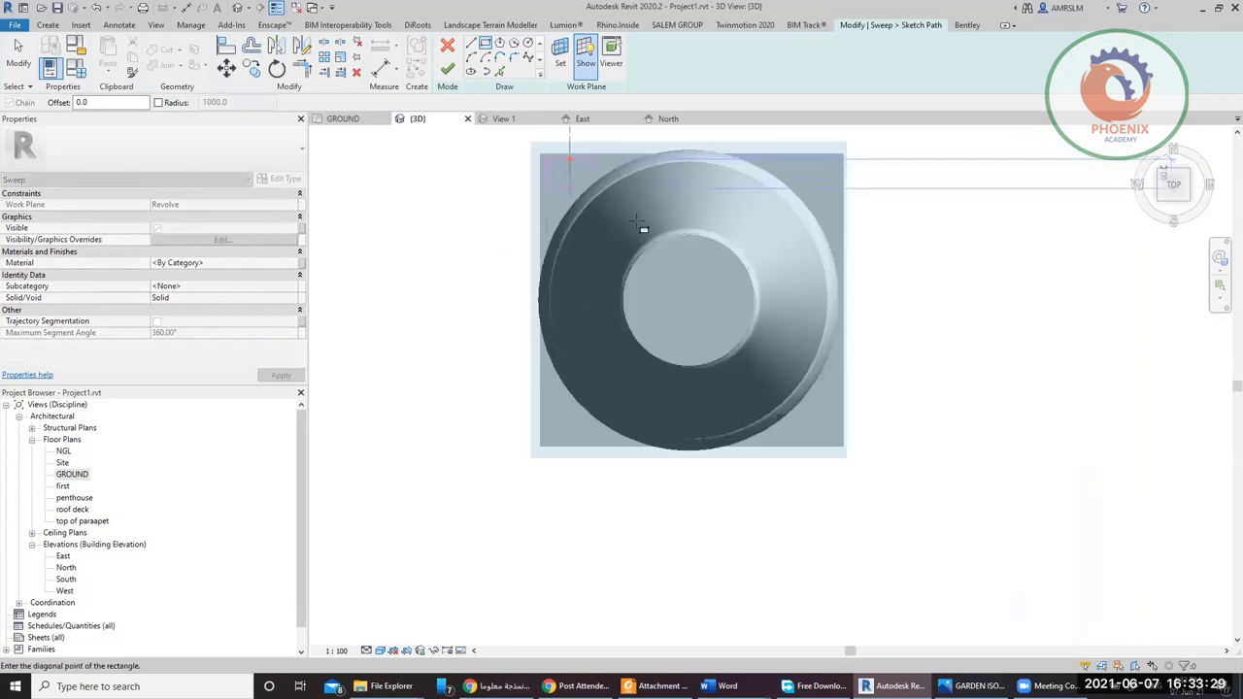
scroll(825, 430, "up", 3)
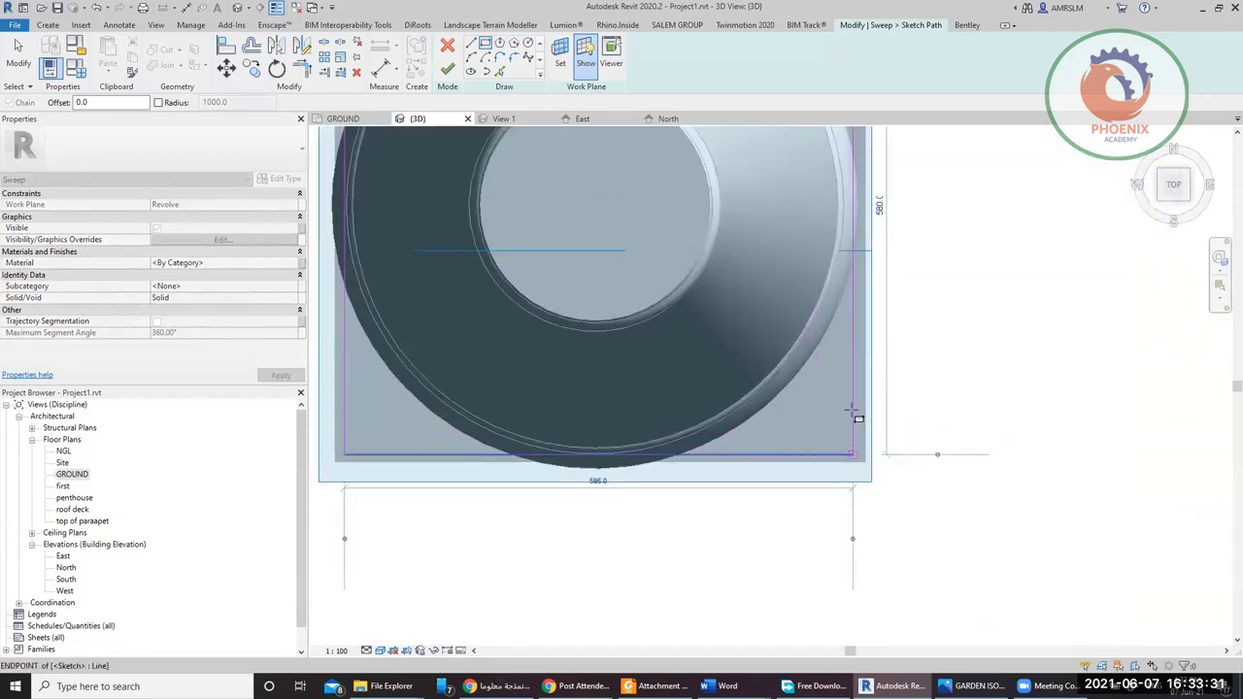
left_click(855, 454)
scroll(743, 250, "down", 5)
left_click(447, 69)
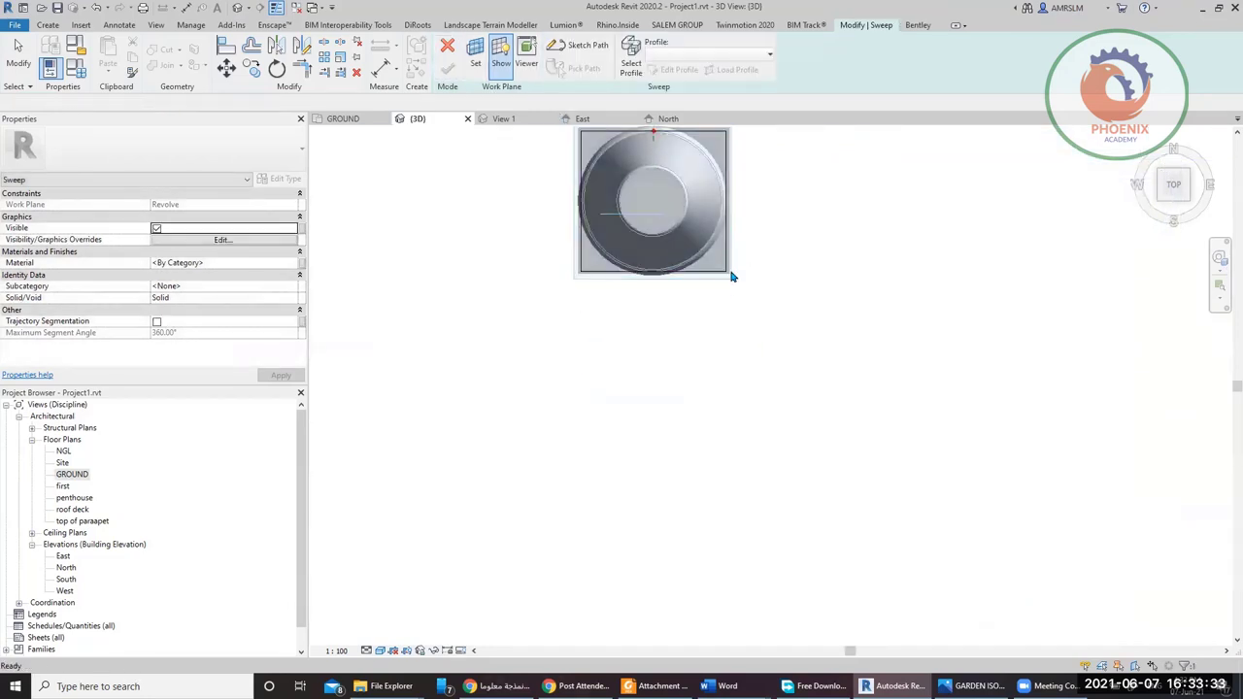
- Select the sweep's profile by sketch and open it for editing
middle_click_drag(679, 173, 633, 352)
scroll(615, 316, "up", 3)
scroll(610, 323, "up", 2)
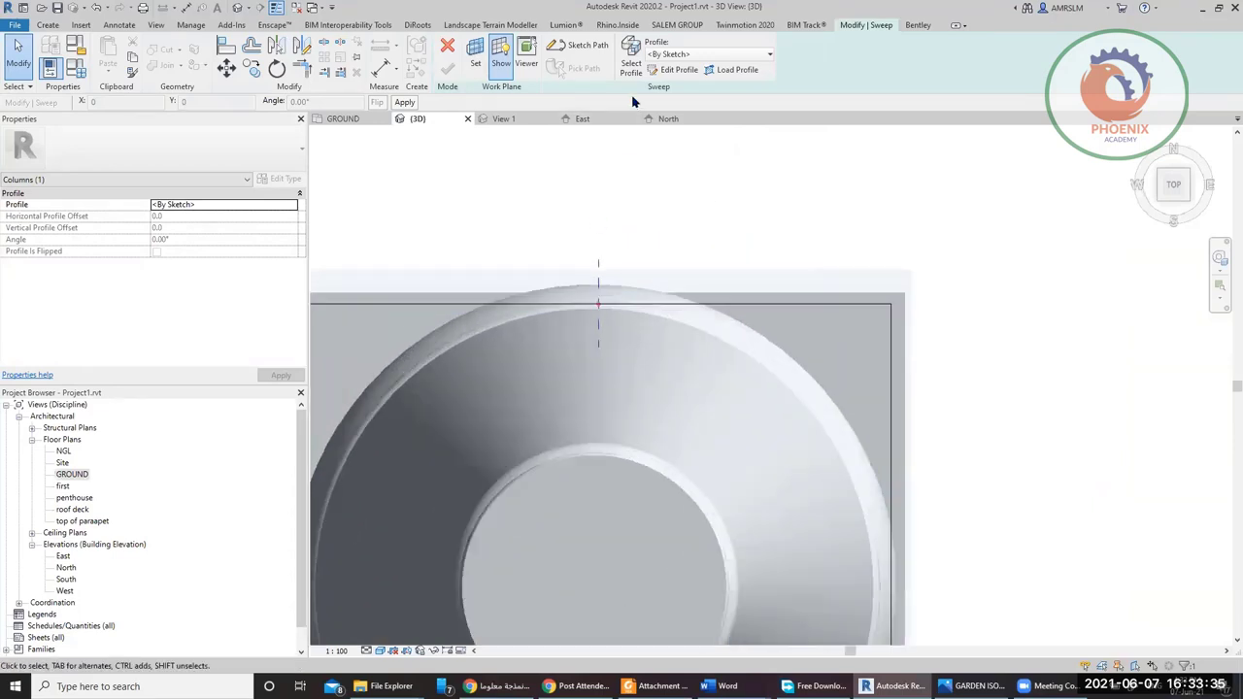
left_click(675, 69)
- Orient the 3D view to face the sweep's profile plane from the column's right side, close to the profile origin
middle_click_drag(767, 419, 724, 410, "shift")
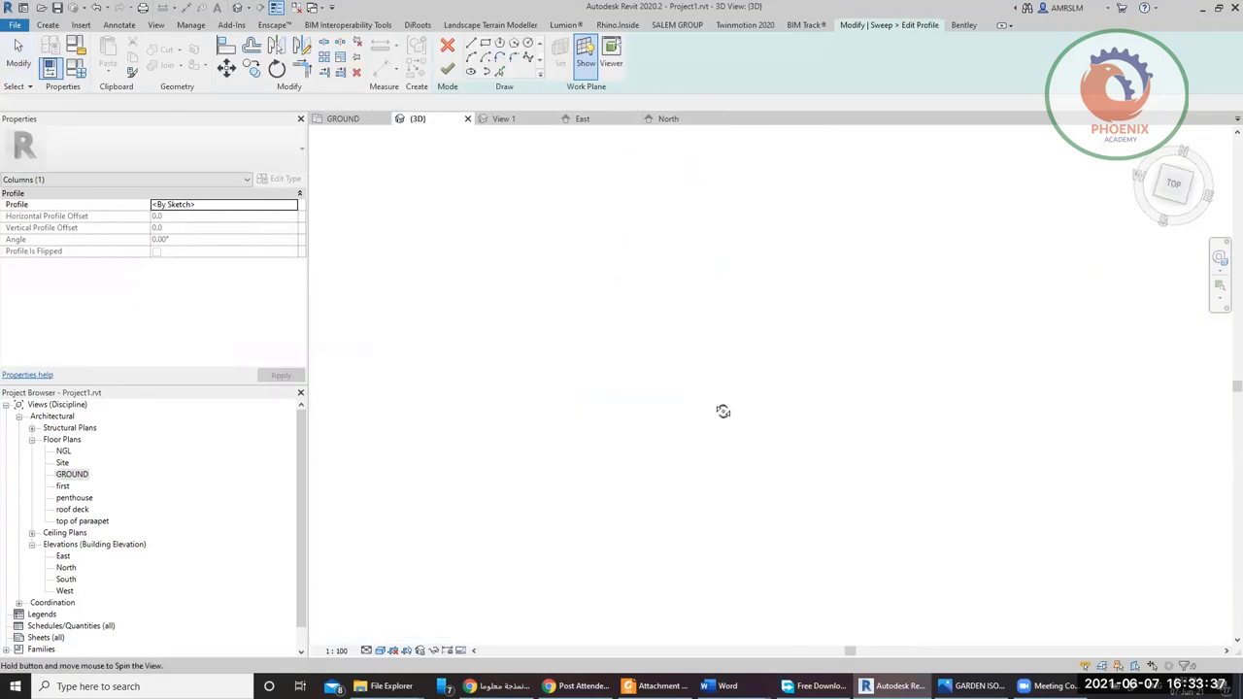
left_click(1186, 198)
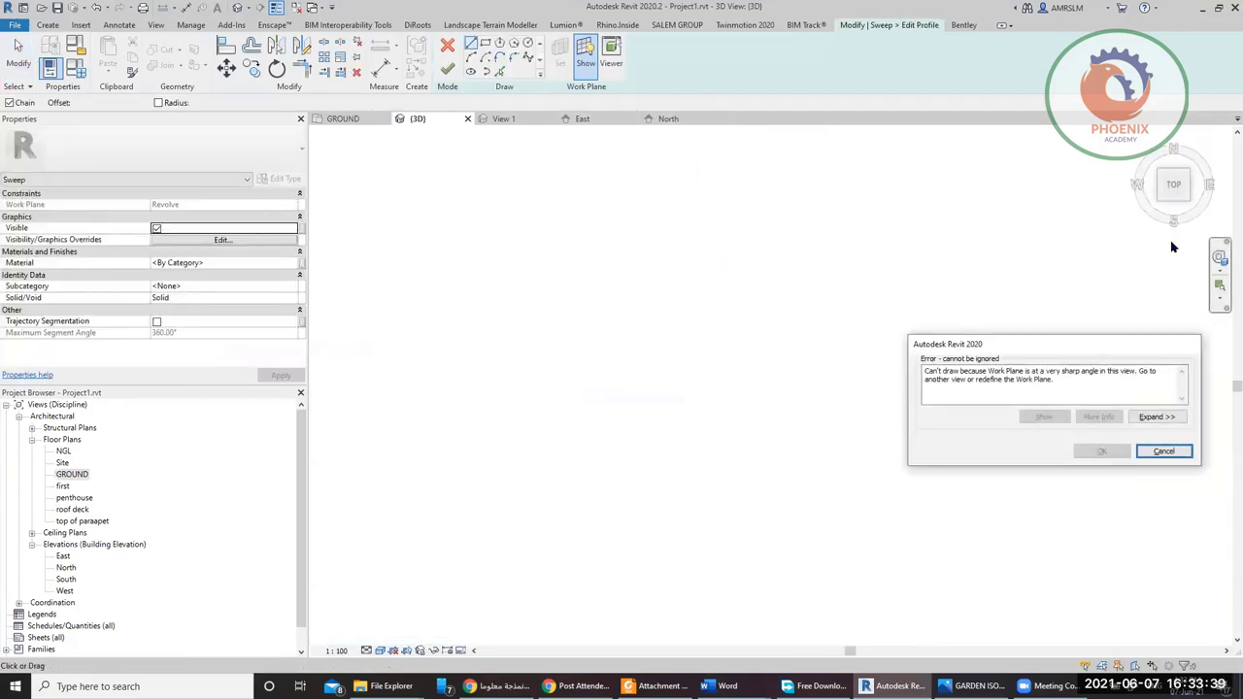
left_click(1184, 194)
key("Escape")
scroll(594, 426, "up", 6)
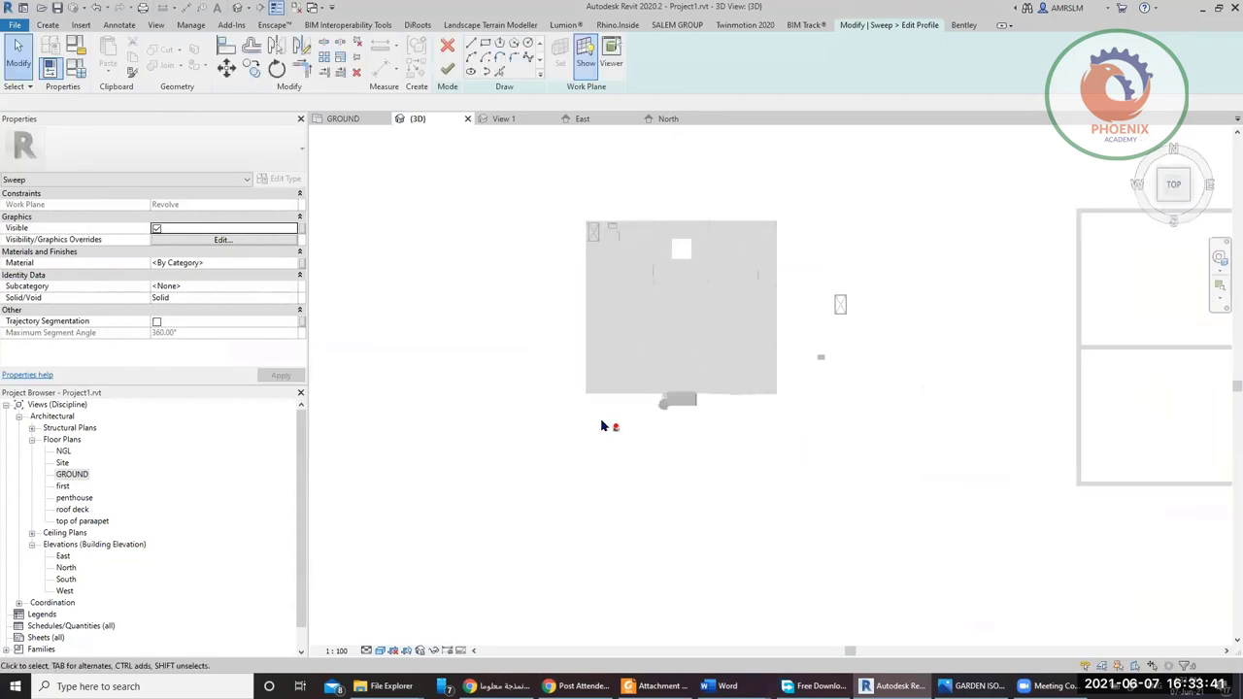
left_click(1191, 205)
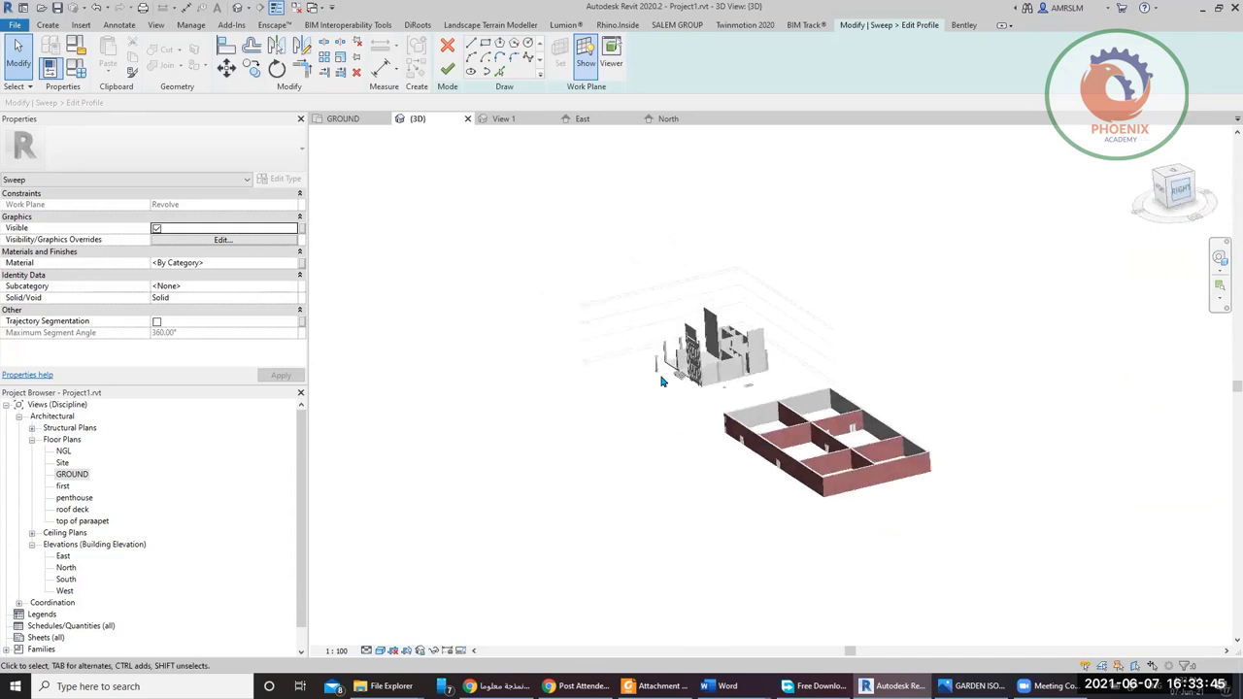
scroll(729, 395, "up", 6)
middle_click_drag(663, 389, 678, 427, "shift")
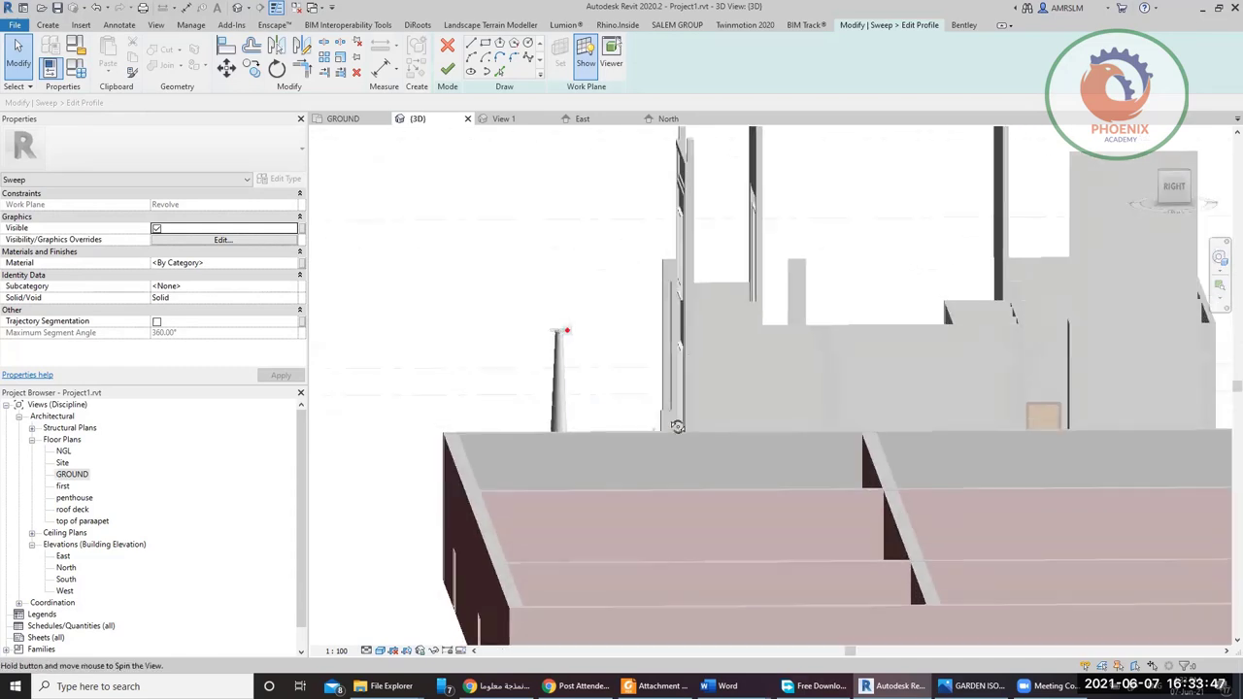
scroll(546, 335, "up", 8)
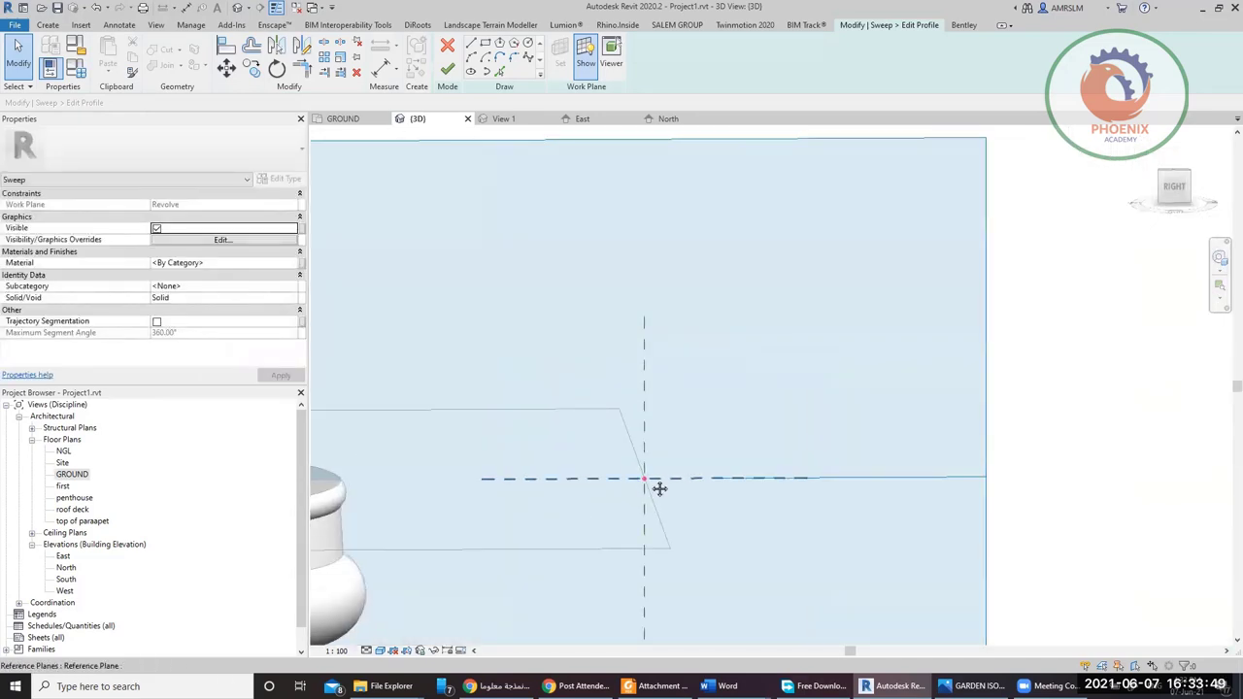
scroll(679, 505, "down", 2)
- Check the reference render, and start the profile with a vertical line up from the origin and a line about 10 outward
left_click(976, 685)
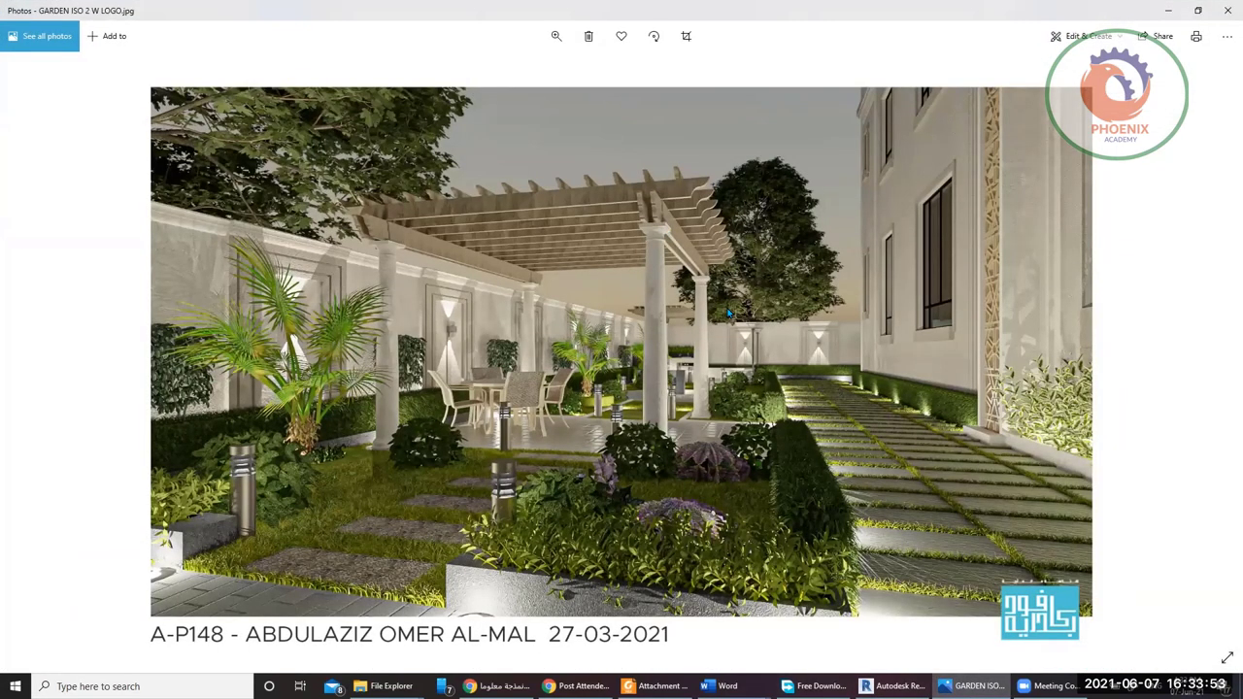
key("alt+Tab")
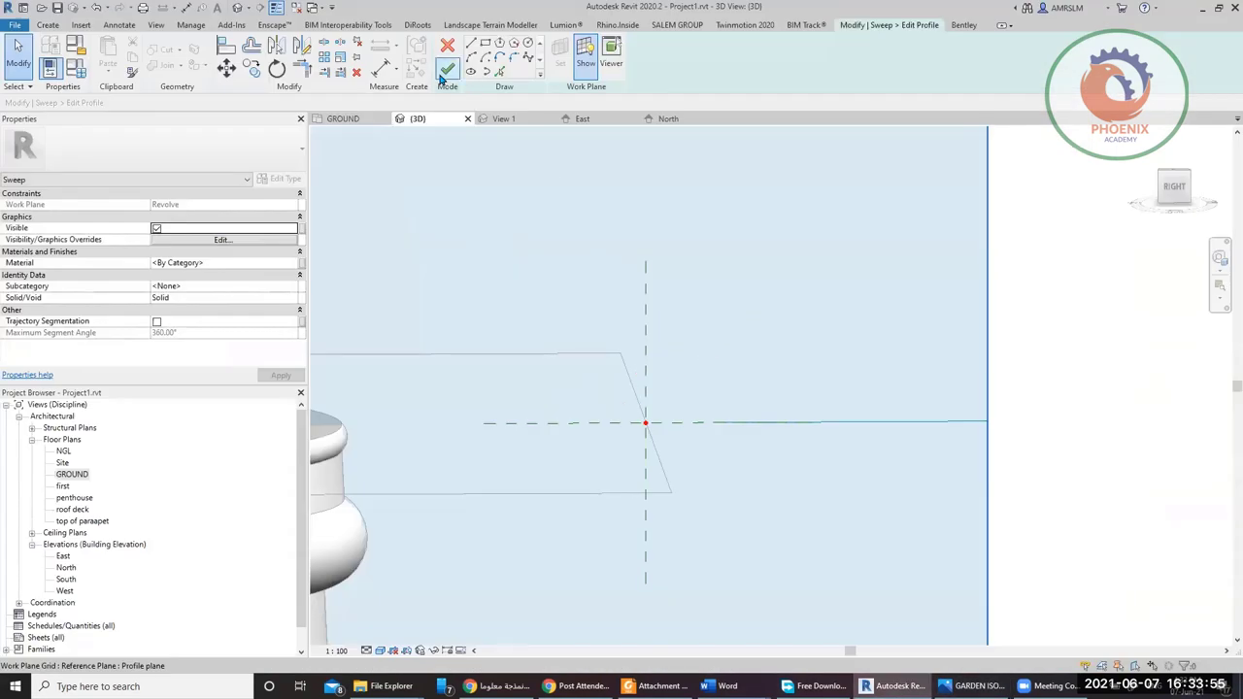
left_click(471, 48)
left_click(645, 422)
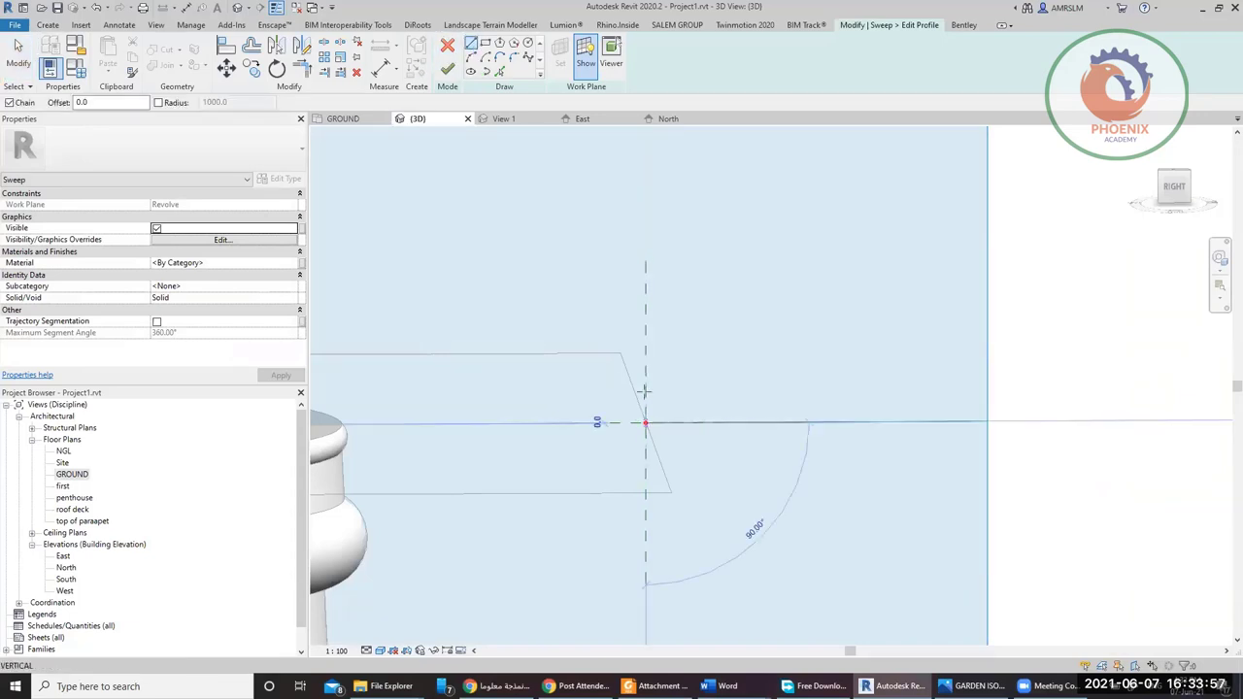
left_click(644, 358)
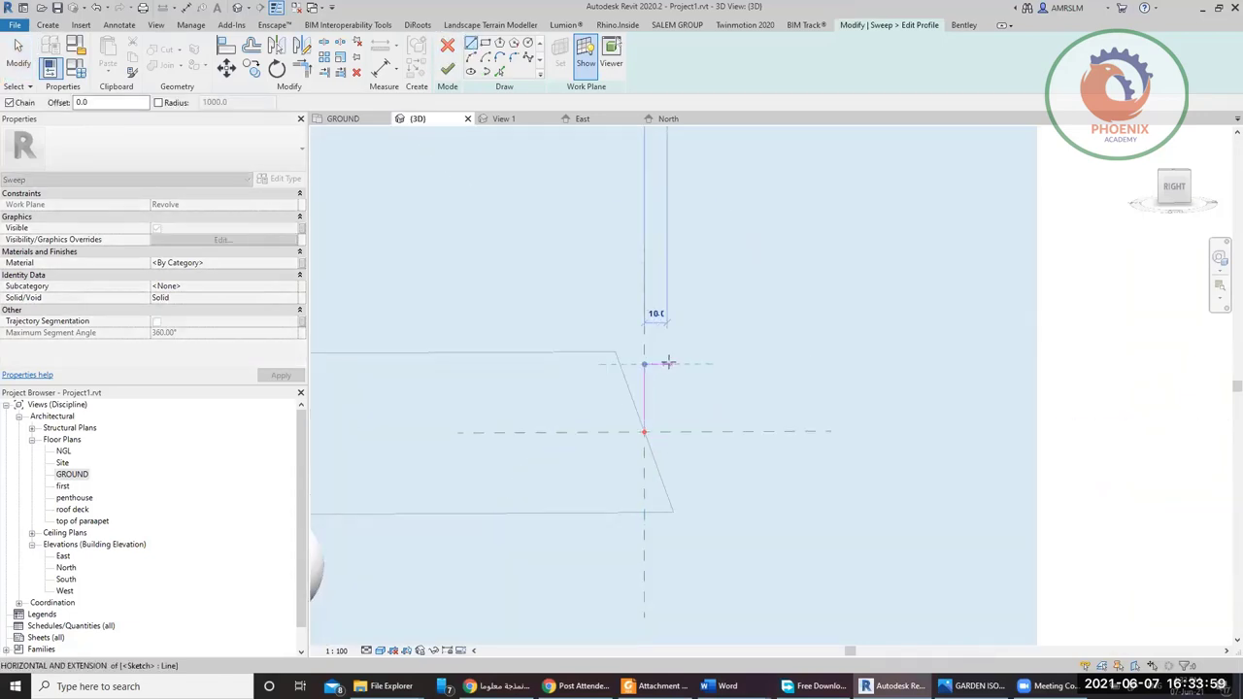
- Switch to Photos, examine the nearest column's capital up close in the garden render, and return to Revit
key("alt+Tab")
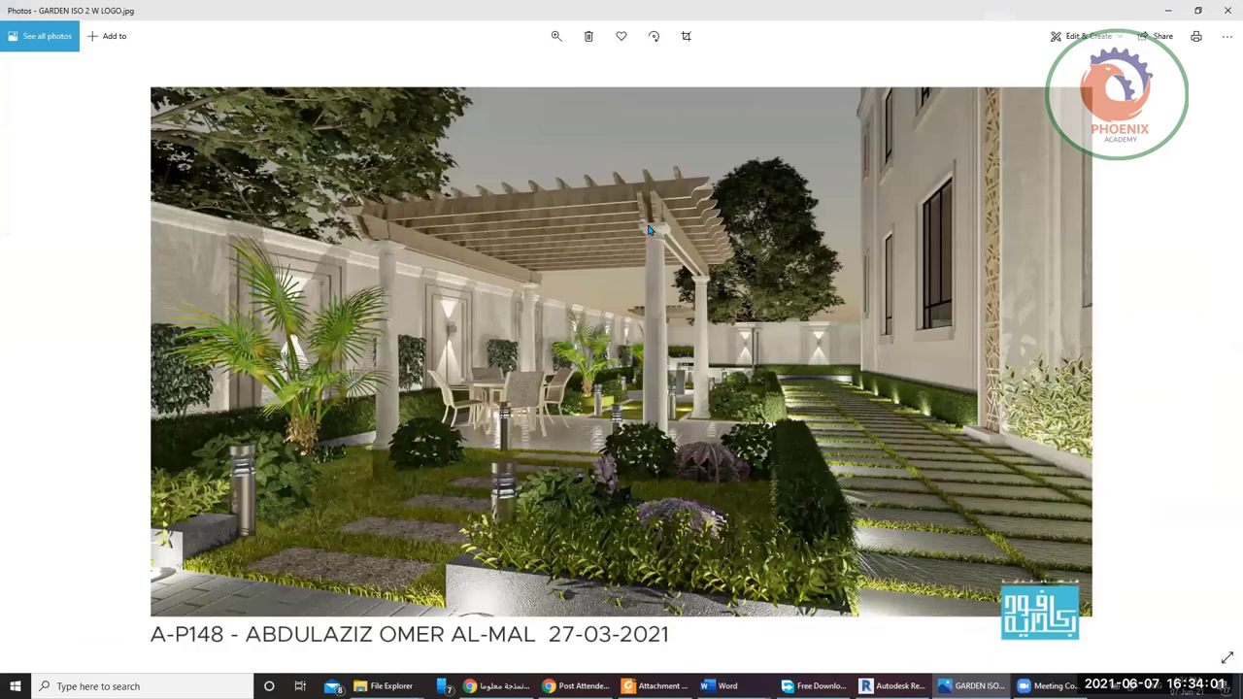
scroll(649, 230, "up", 5)
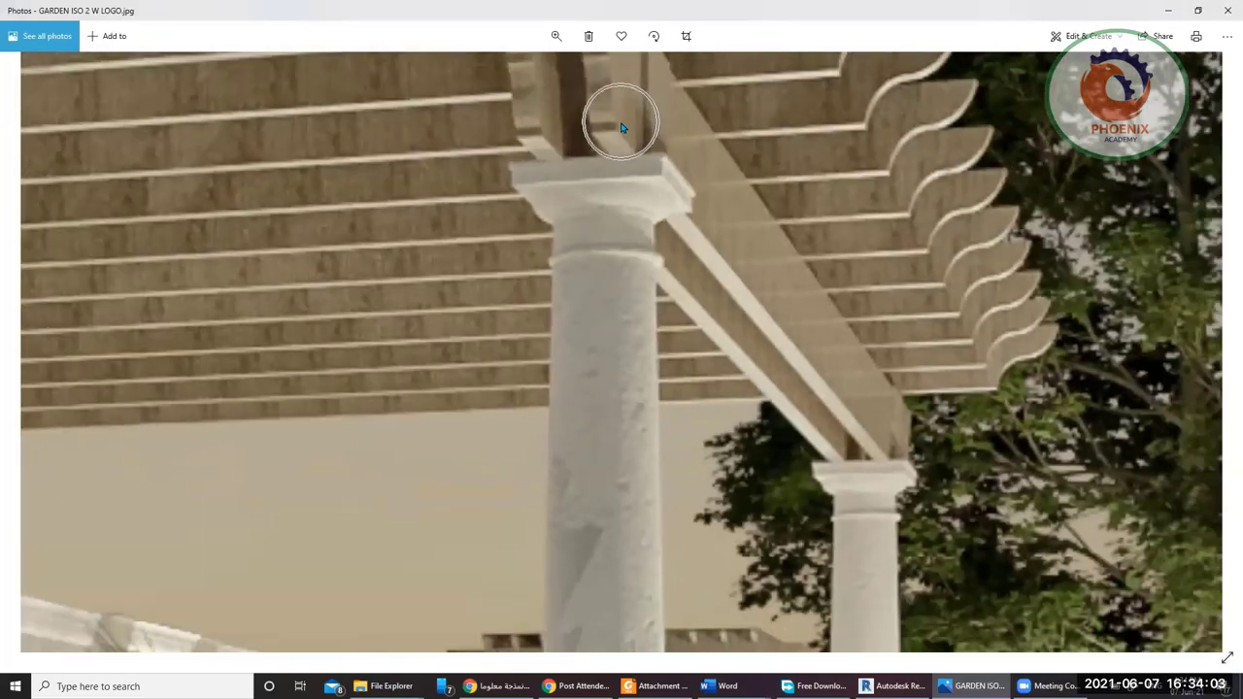
key("alt+Tab")
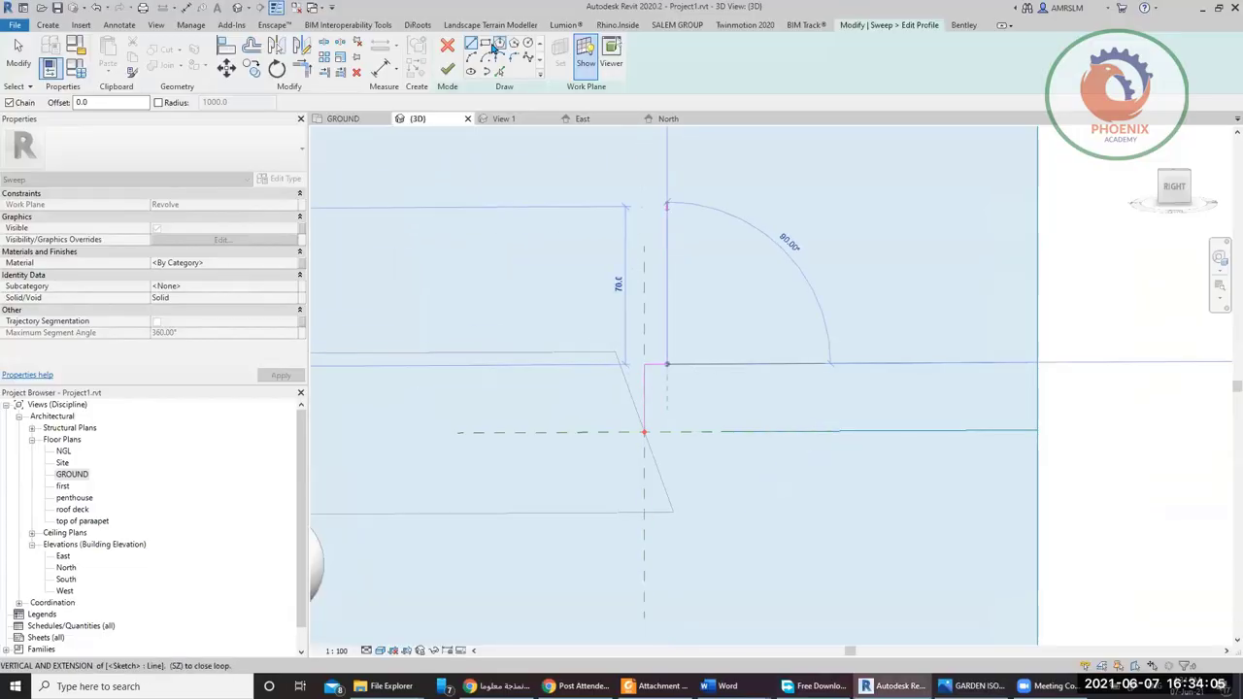
- Add a small half-round arc at the end of the profile's upper edge and a line about 2 back inward from it
scroll(668, 361, "up", 5)
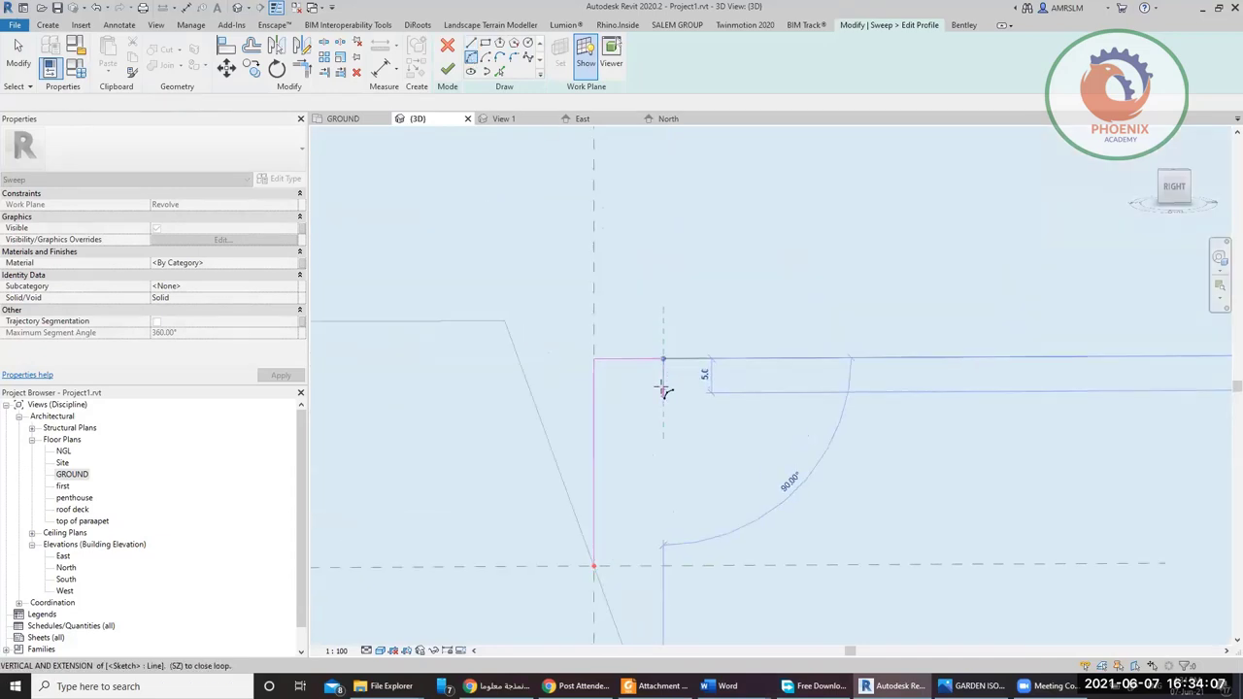
left_click(665, 378)
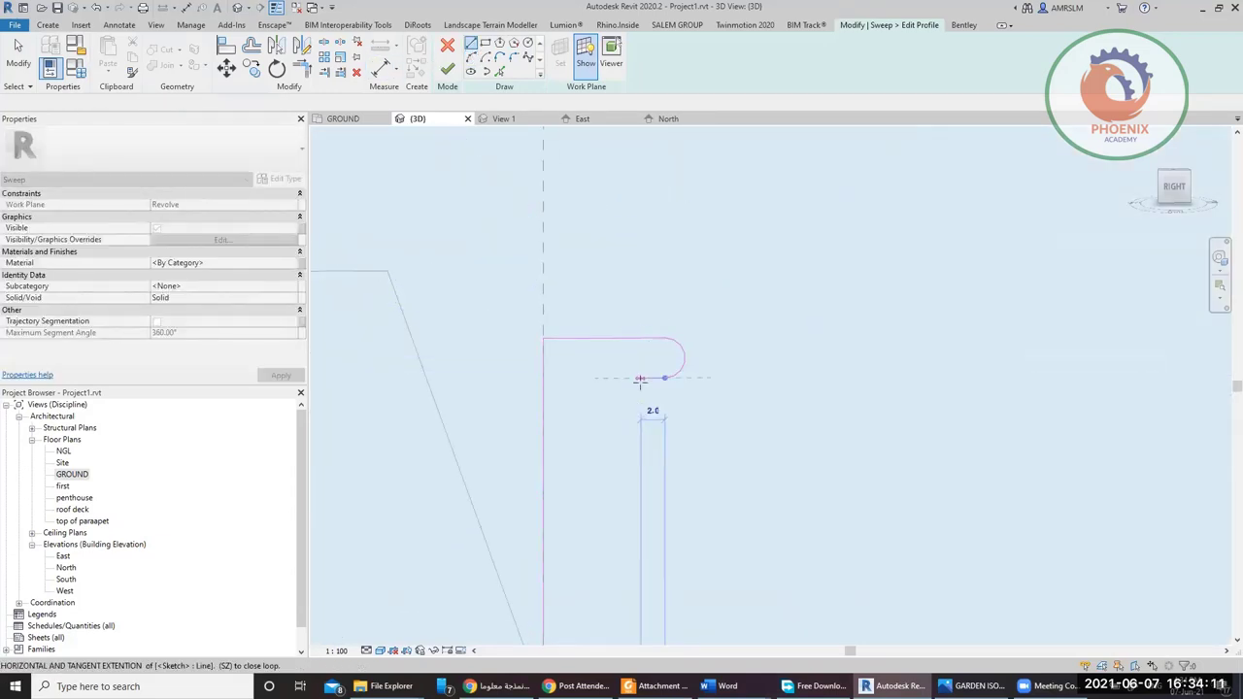
left_click(644, 379)
scroll(640, 331, "down", 4)
scroll(633, 477, "up", 2)
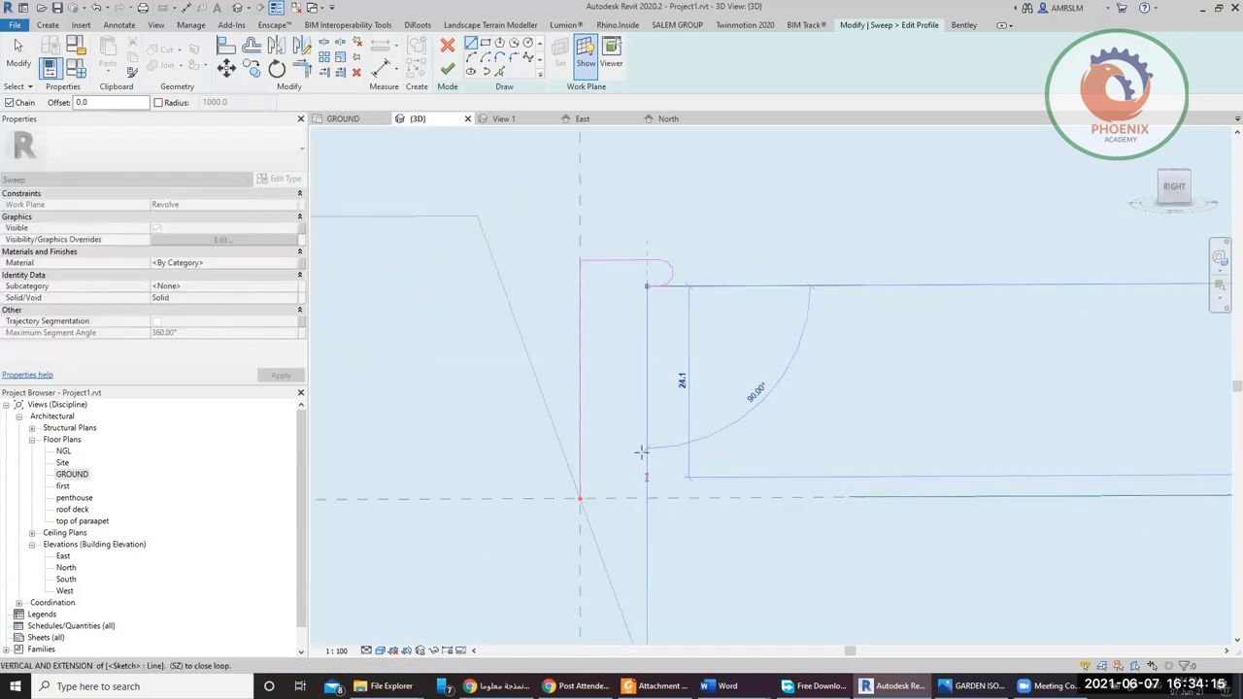
- Continue the profile with a vertical edge down, a short line about 1.4 outward and a small half-round arc at its foot
left_click(644, 468)
scroll(652, 474, "up", 3)
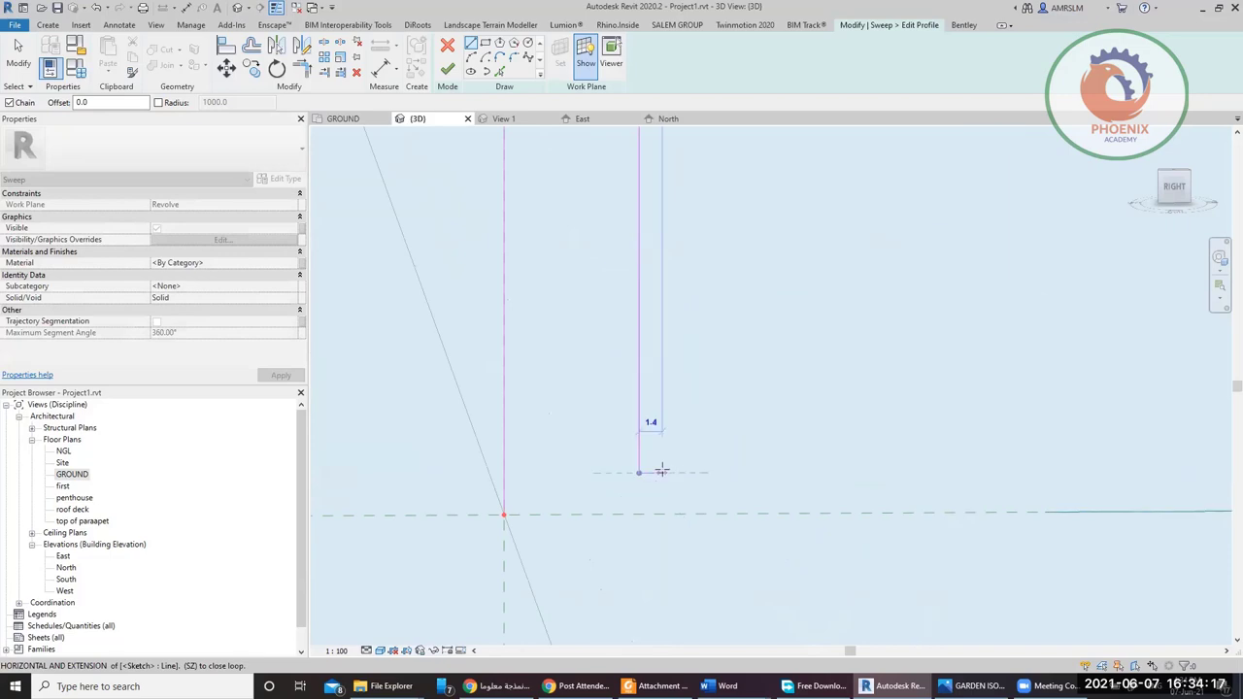
left_click(661, 471)
left_click(473, 64)
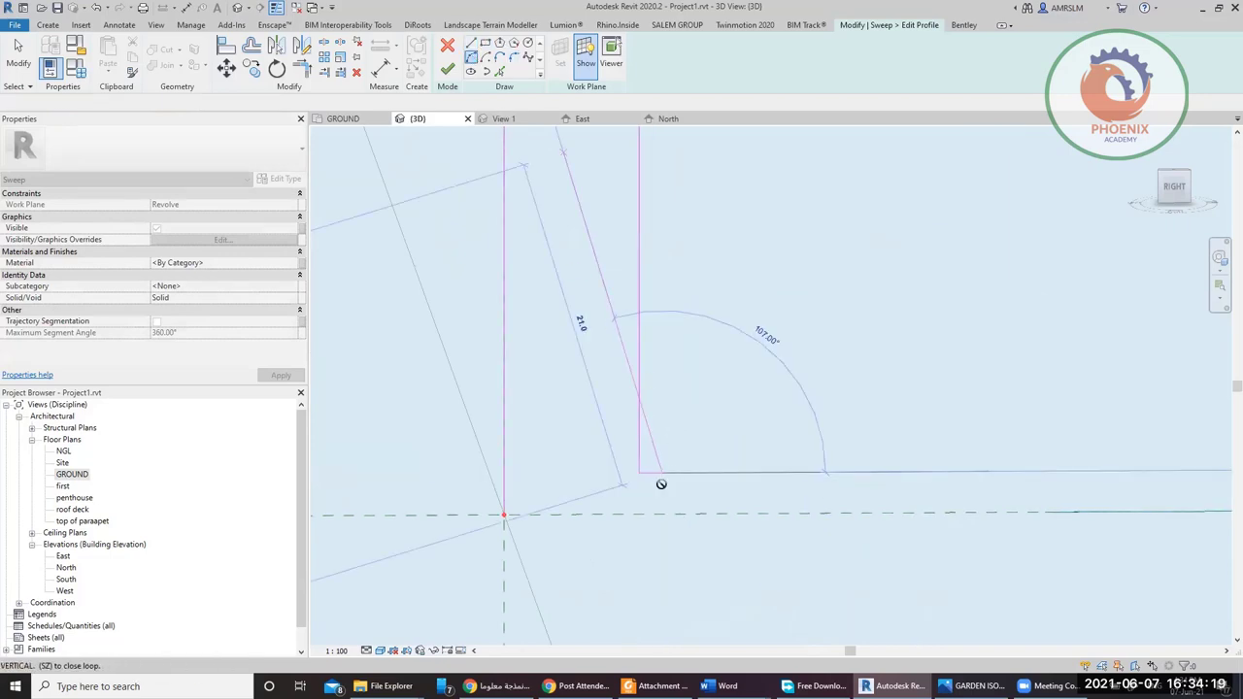
left_click(663, 513)
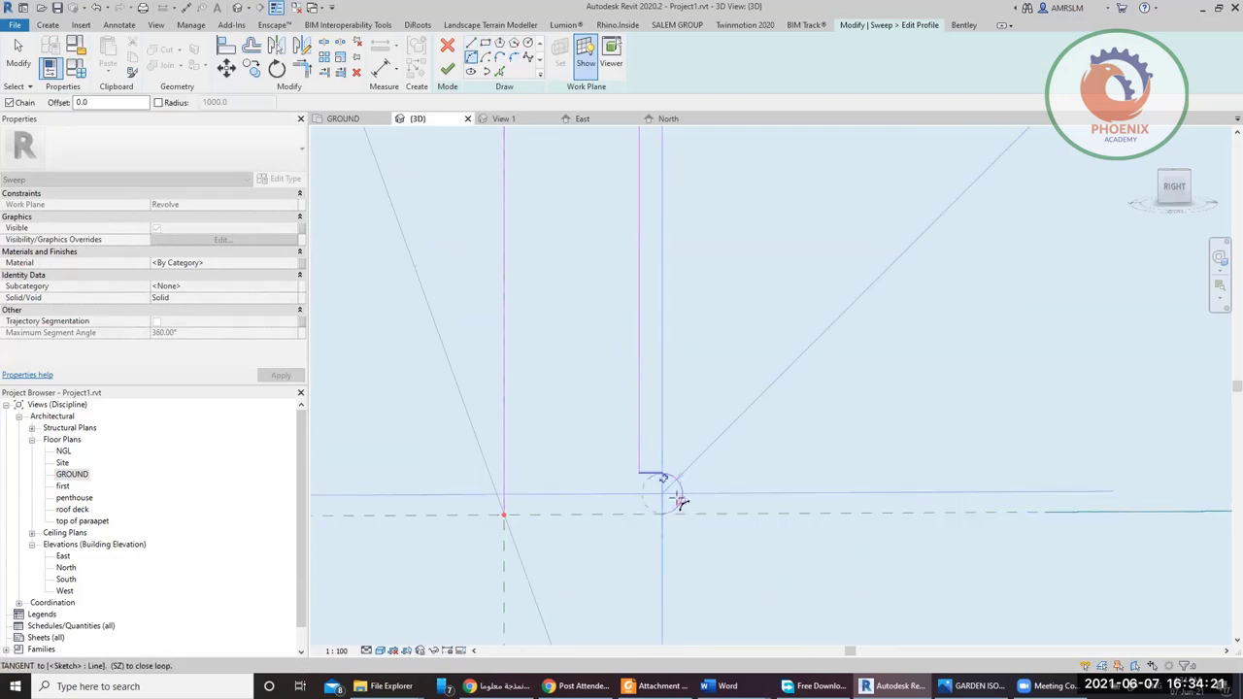
left_click(677, 498)
- Close the profile with a bottom line about 9 long back to the origin, and finish the profile and the sweep
left_click(471, 44)
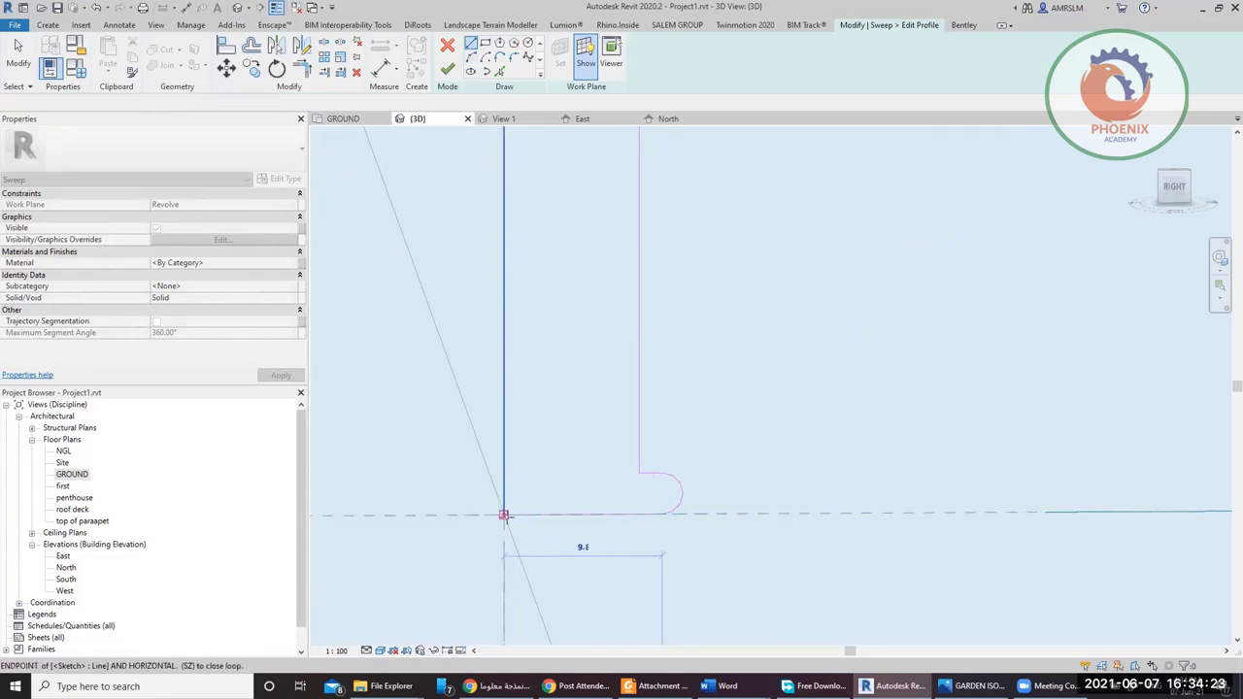
scroll(693, 411, "down", 5)
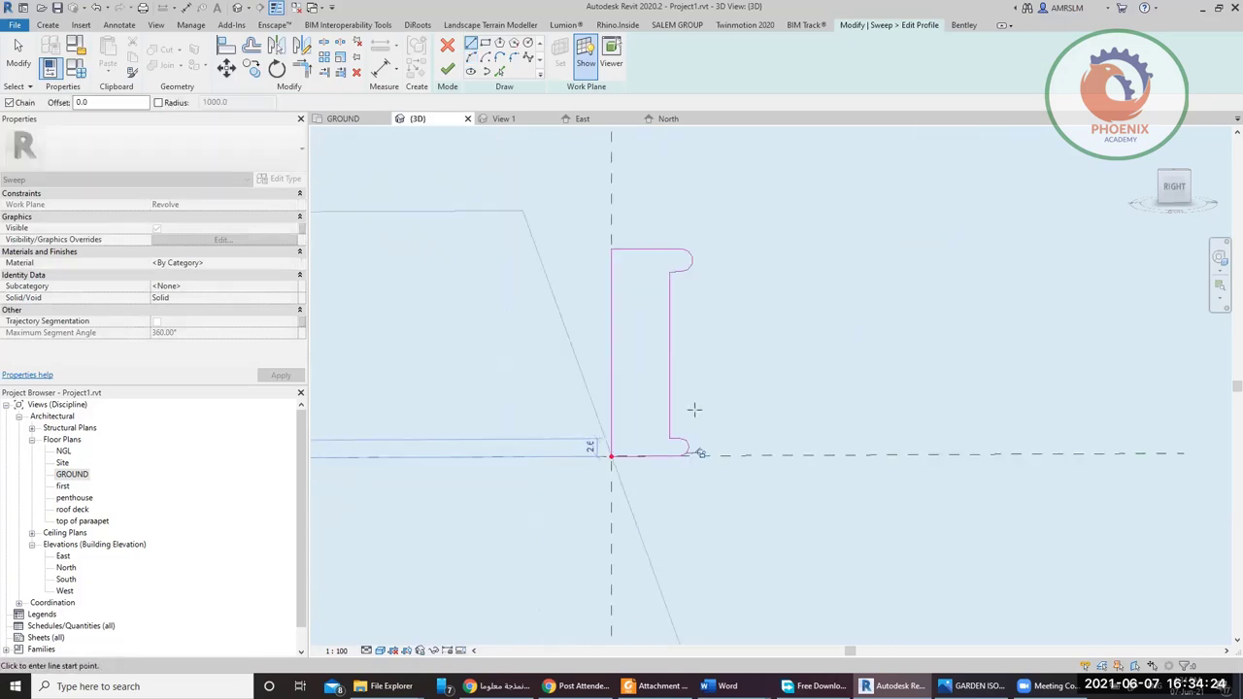
left_click(447, 69)
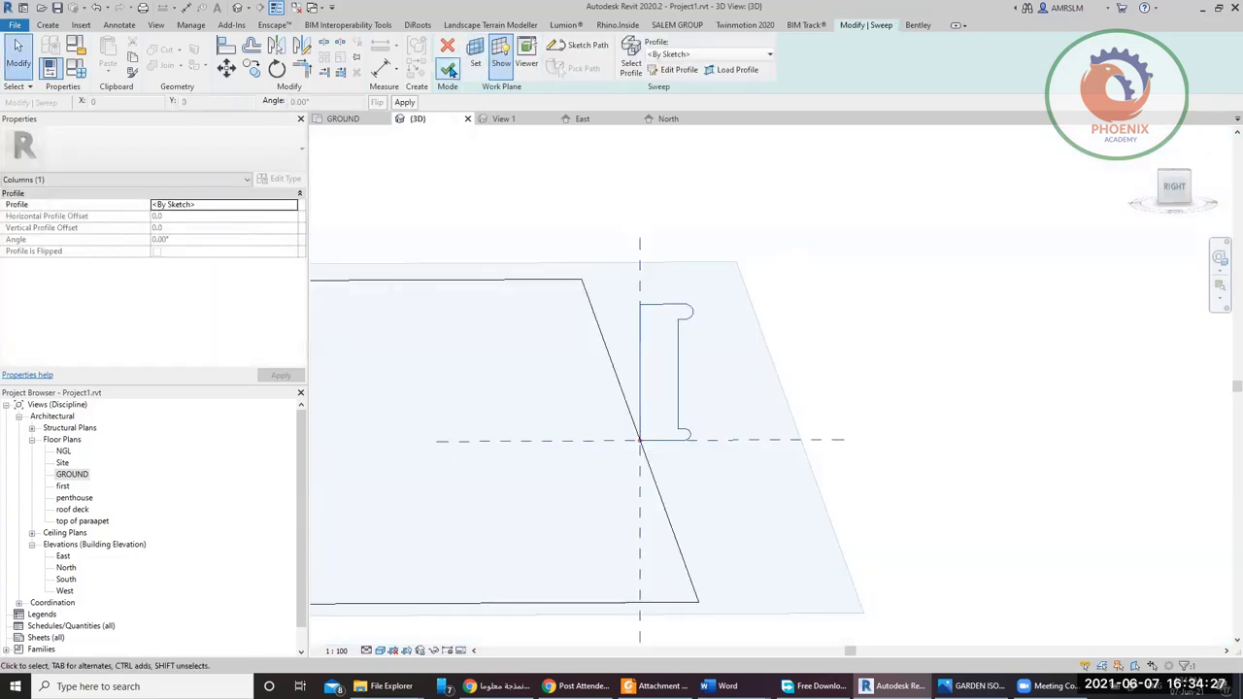
left_click(450, 69)
- View the swept frame from above, finish the in-place column model, and dismiss the save reminder without saving
scroll(714, 266, "down", 3)
middle_click_drag(782, 439, 738, 411, "shift")
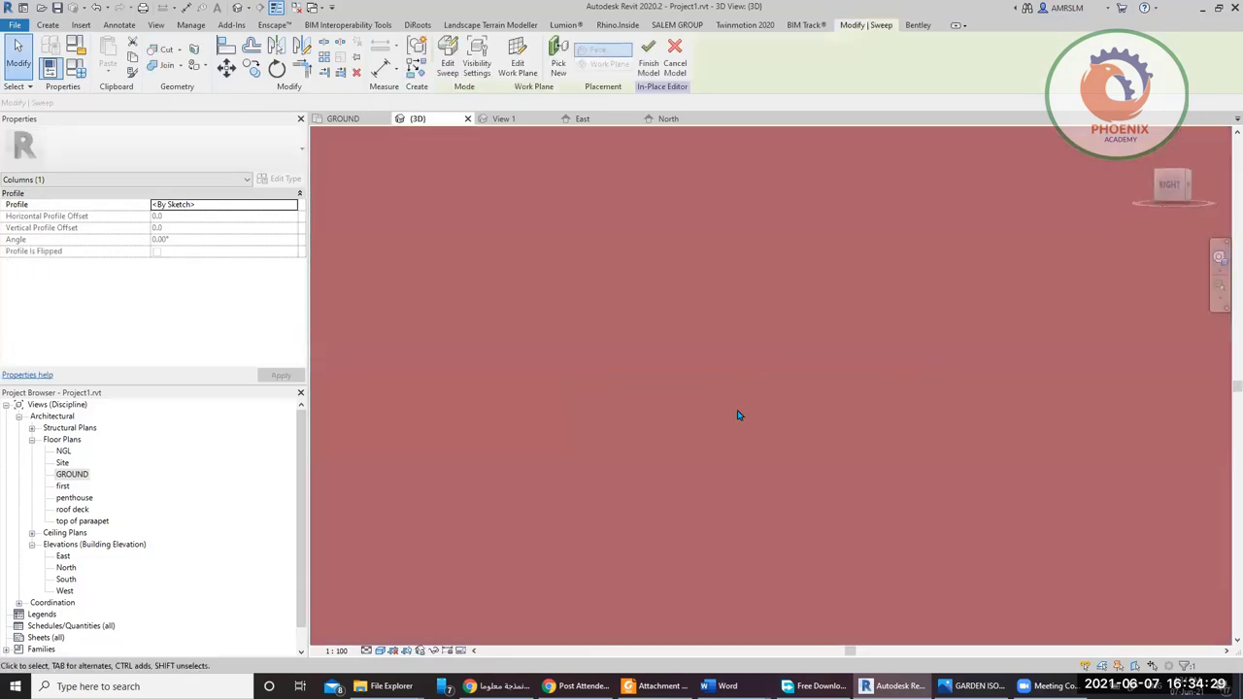
scroll(744, 416, "down", 4)
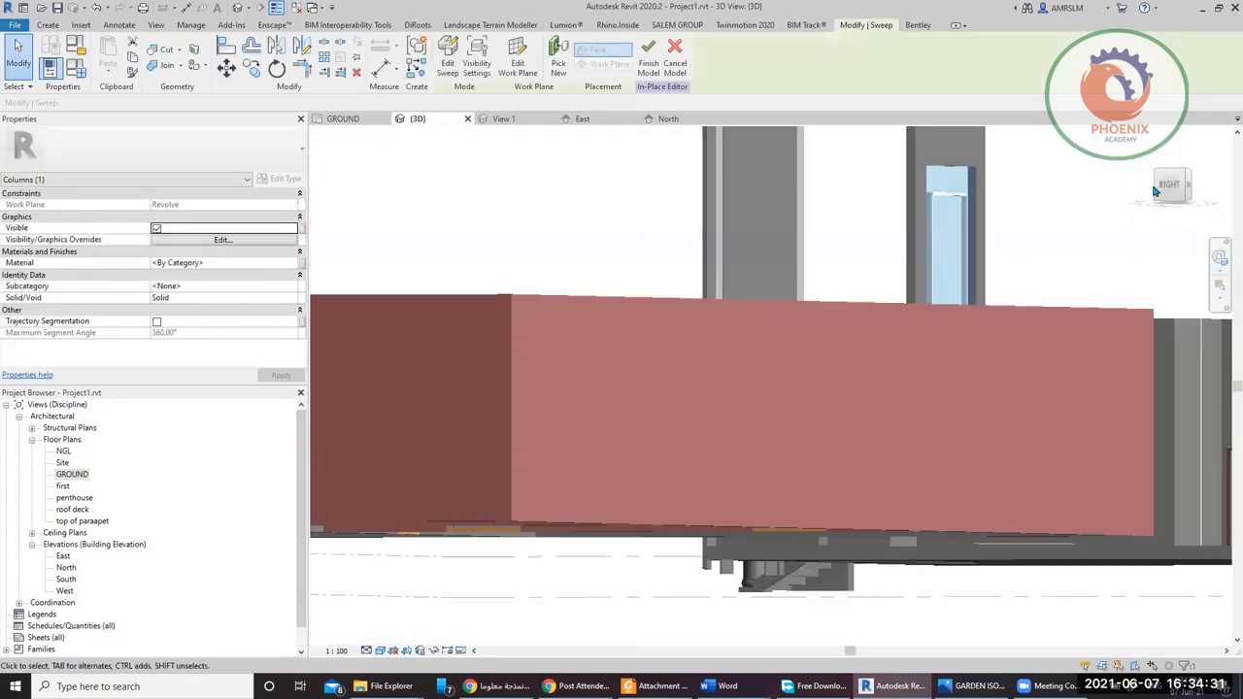
left_click(1183, 179)
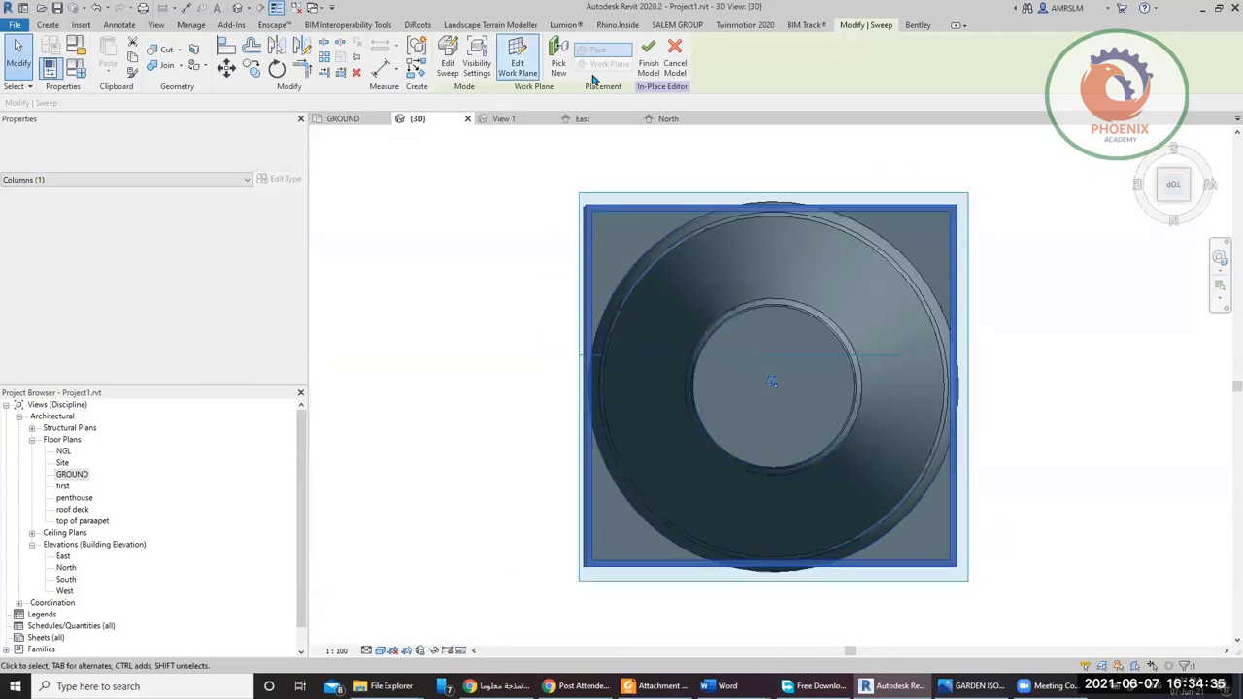
left_click(649, 58)
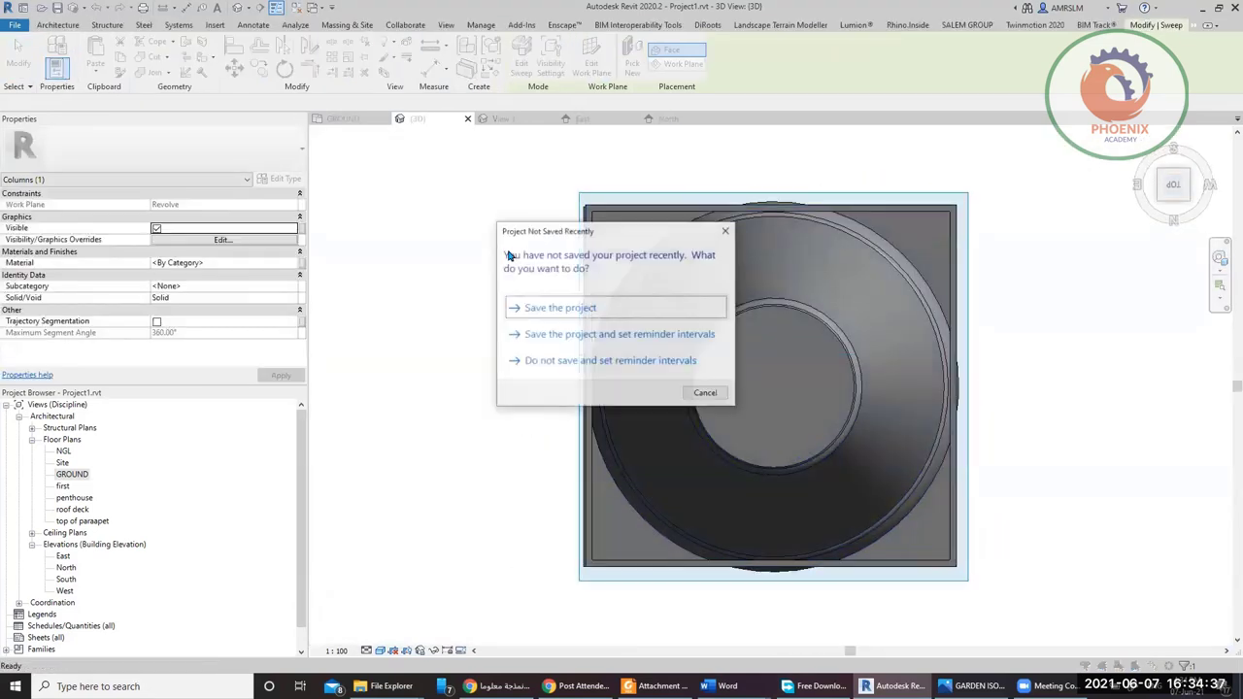
left_click(705, 392)
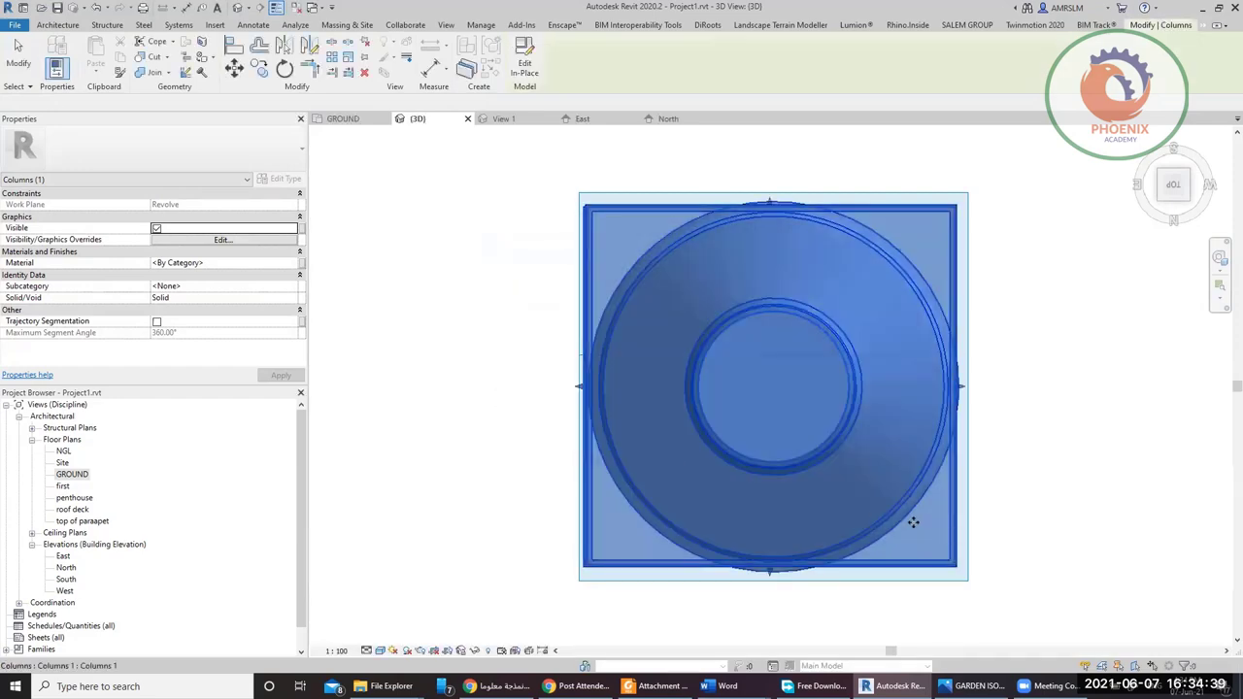
- Inspect the swept frame above the shaft from an angled 3D view and reopen the column for in-place editing
middle_click_drag(913, 522, 825, 282, "shift")
scroll(806, 231, "up", 5)
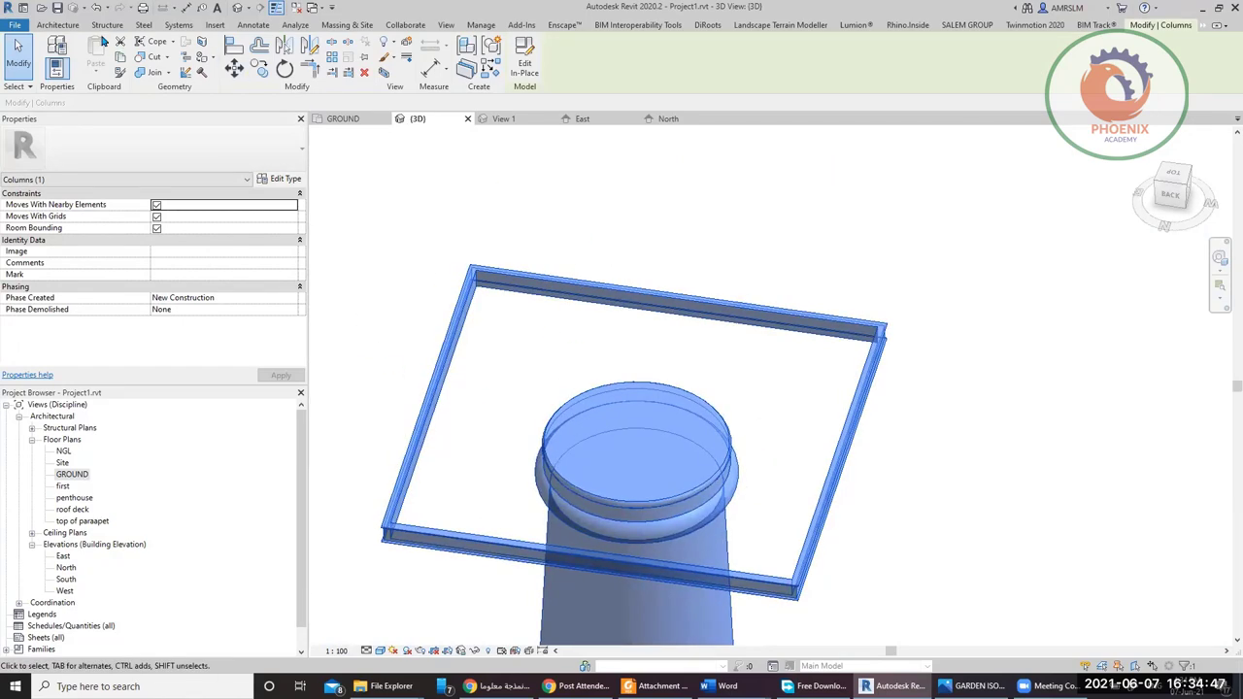
left_click(526, 73)
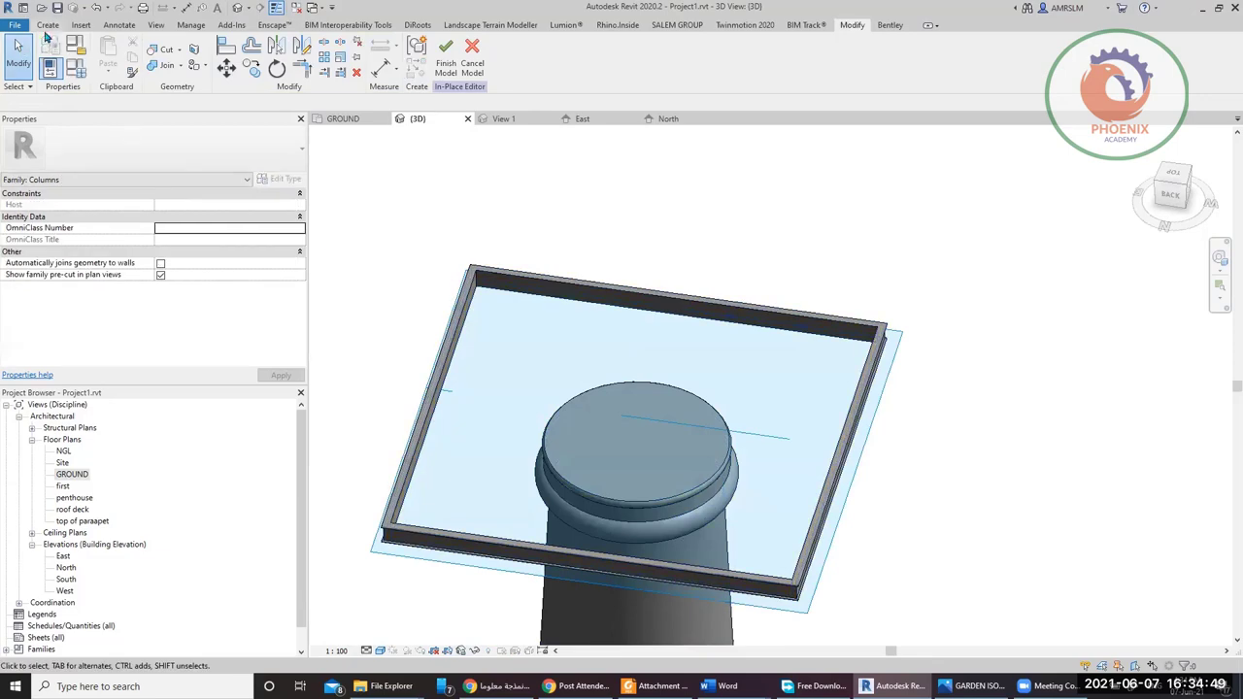
- Create an extrusion from a rectangle drawn between opposite inner corners of the swept frame, filling its opening
left_click(111, 60)
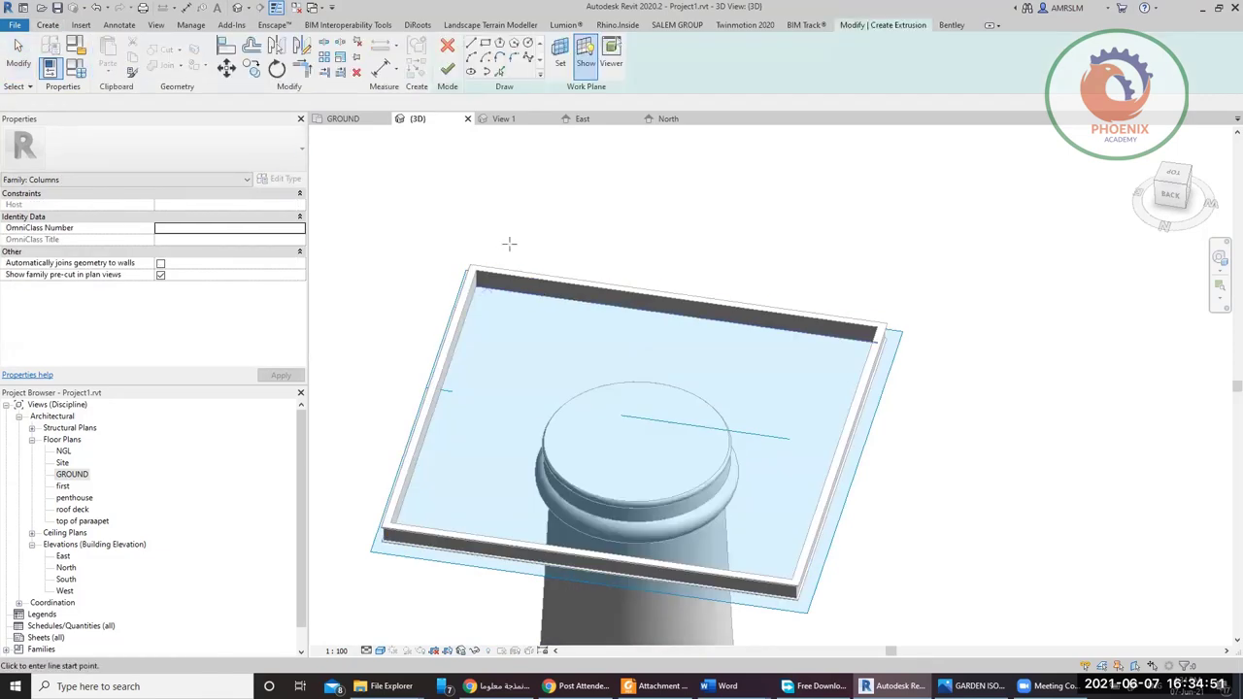
left_click(486, 45)
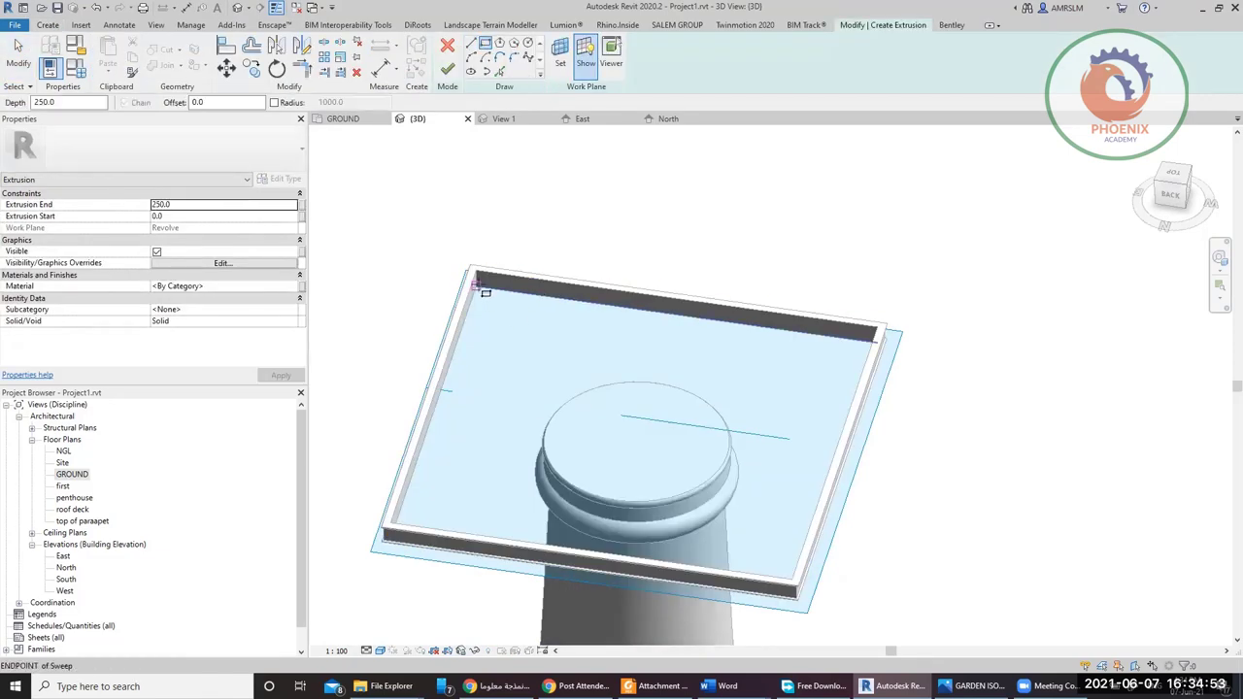
left_click(476, 287)
scroll(789, 592, "up", 3)
left_click(796, 601)
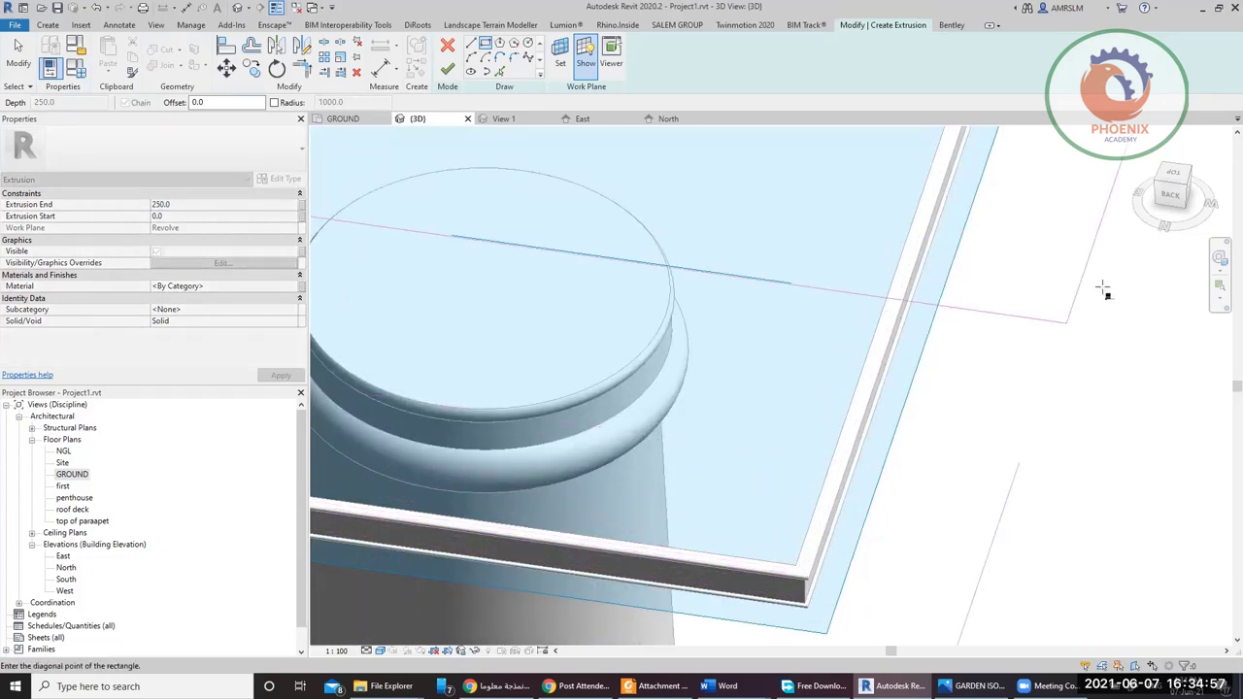
scroll(825, 327, "down", 5)
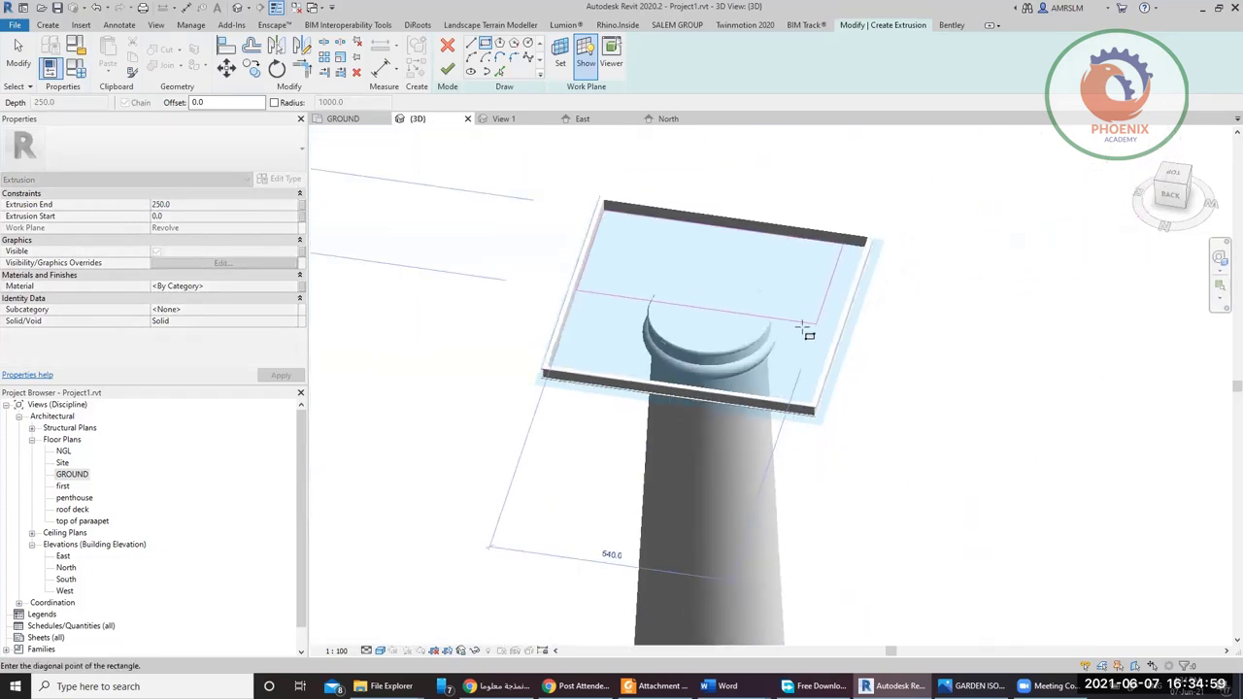
scroll(816, 534, "up", 5)
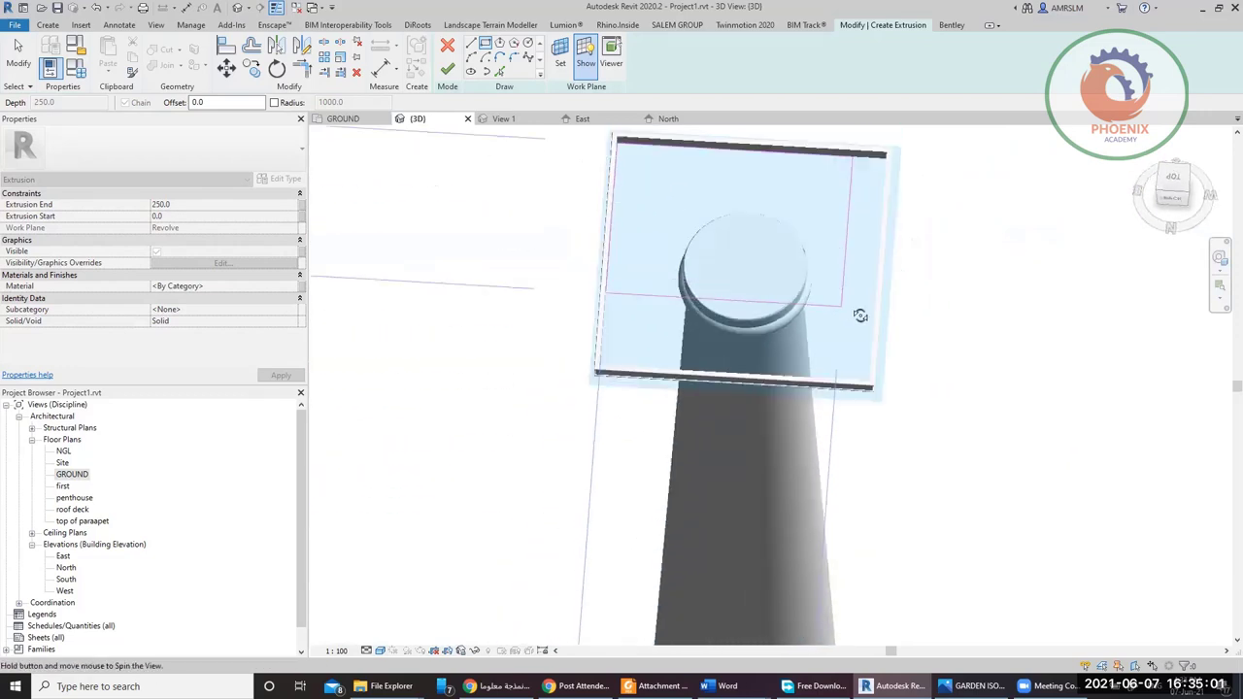
scroll(899, 544, "up", 3)
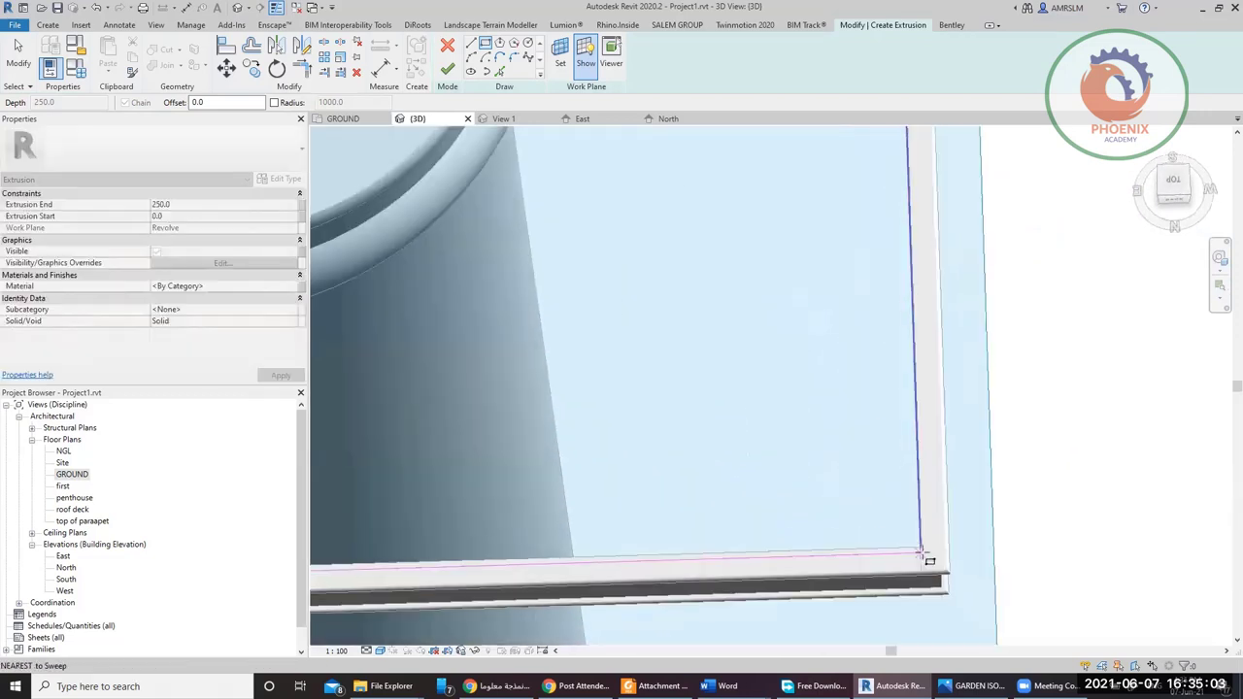
left_click(920, 552)
scroll(921, 551, "down", 3)
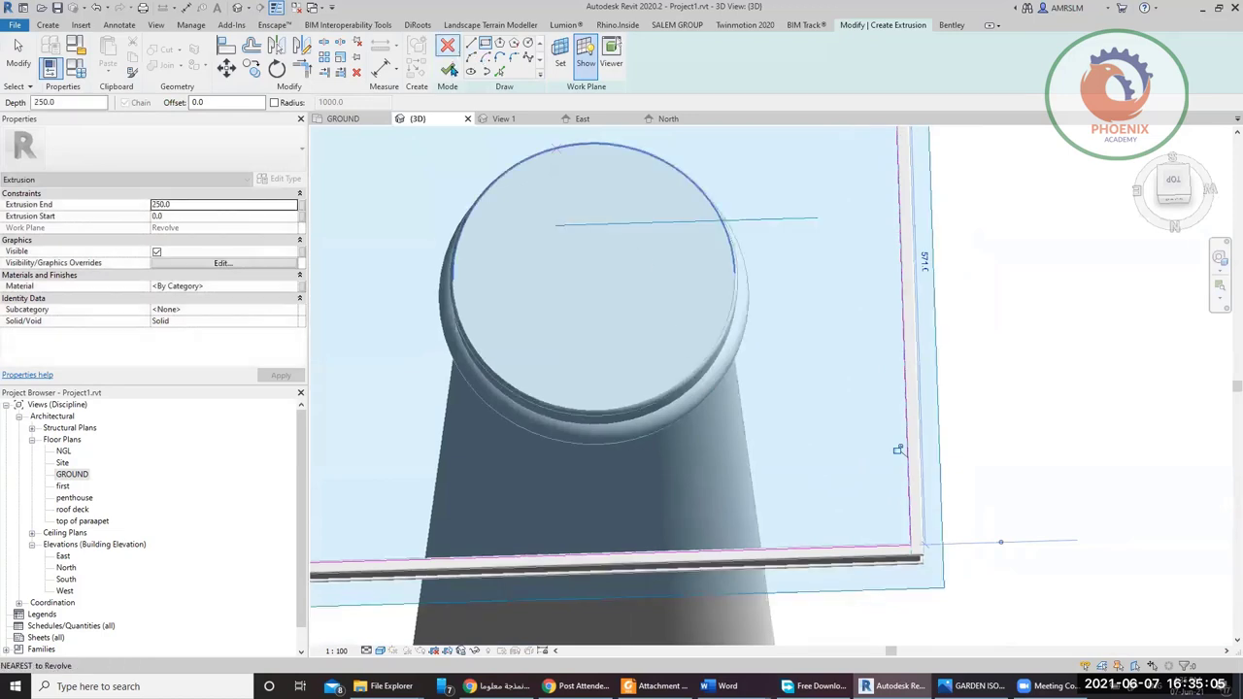
left_click(447, 69)
scroll(716, 329, "down", 3)
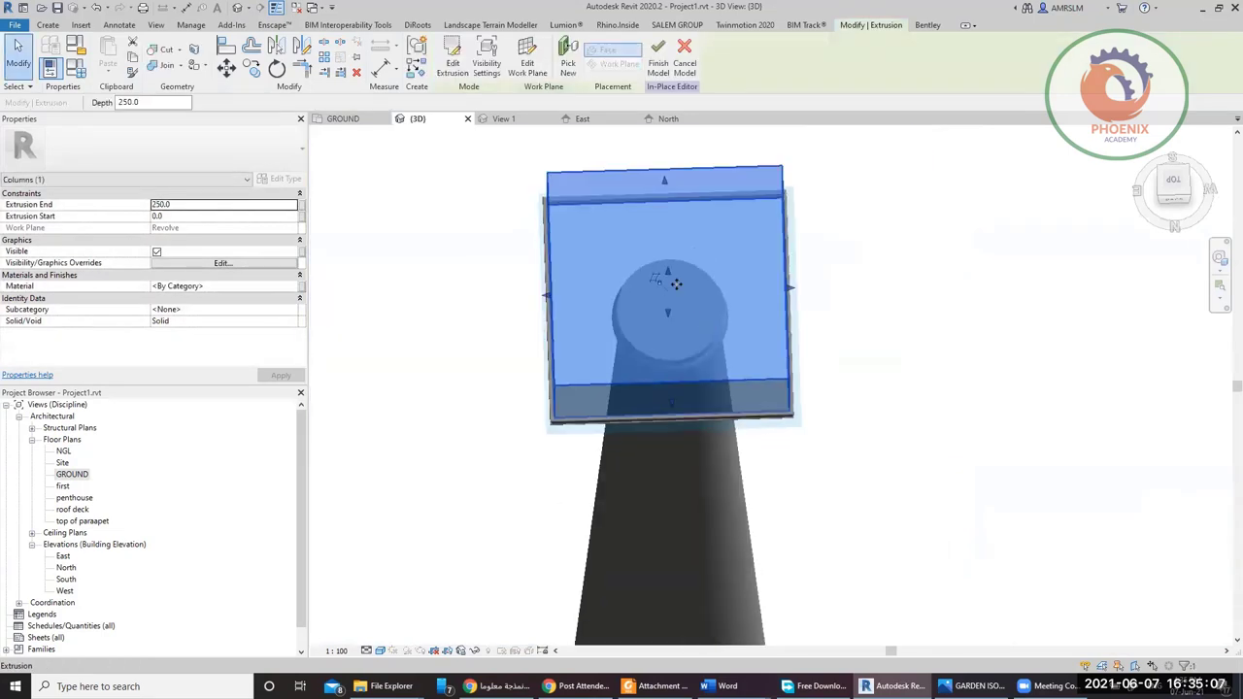
- Set the Extrusion End of the slab inside the capital frame to 20, and check the whole column in 3D
left_click_drag(668, 276, 670, 305)
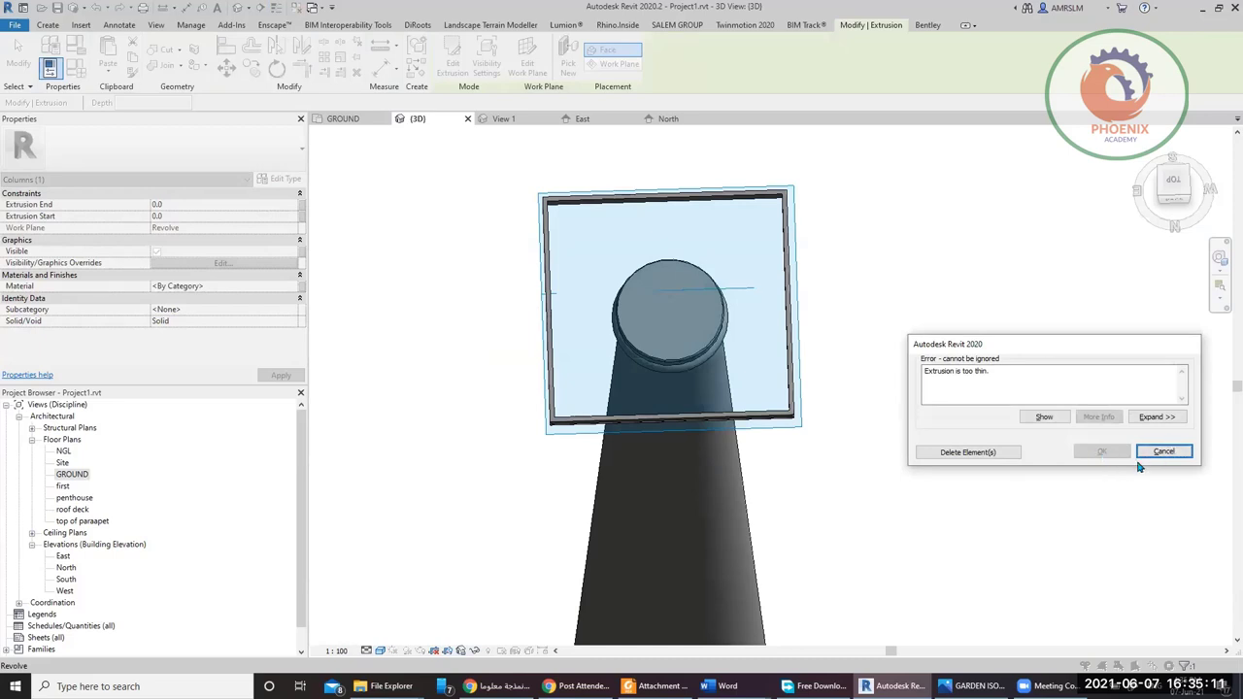
left_click(1162, 451)
left_click(686, 307)
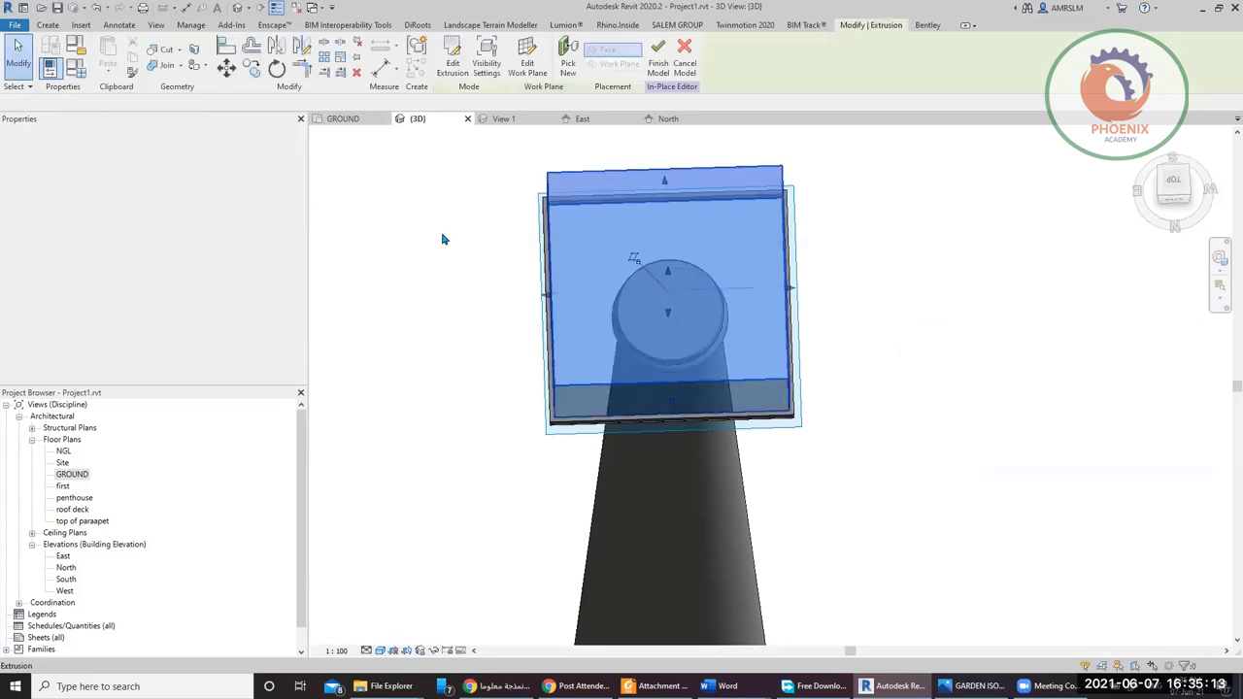
left_click(193, 204)
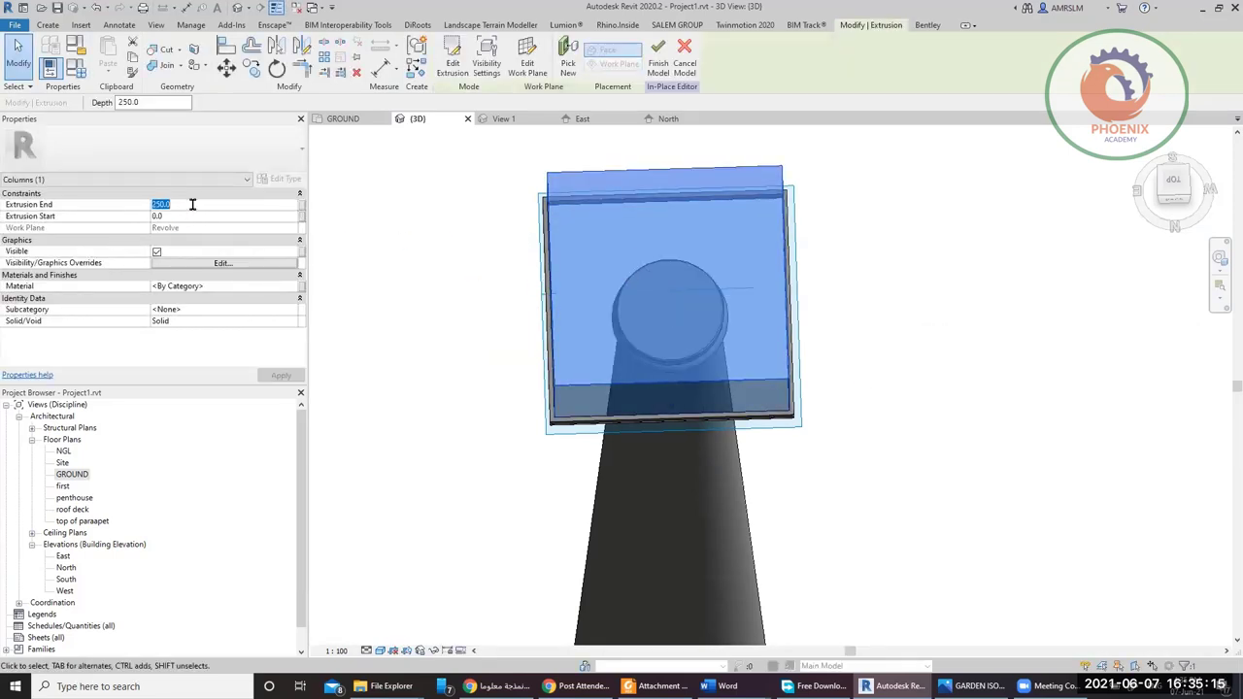
key("Return")
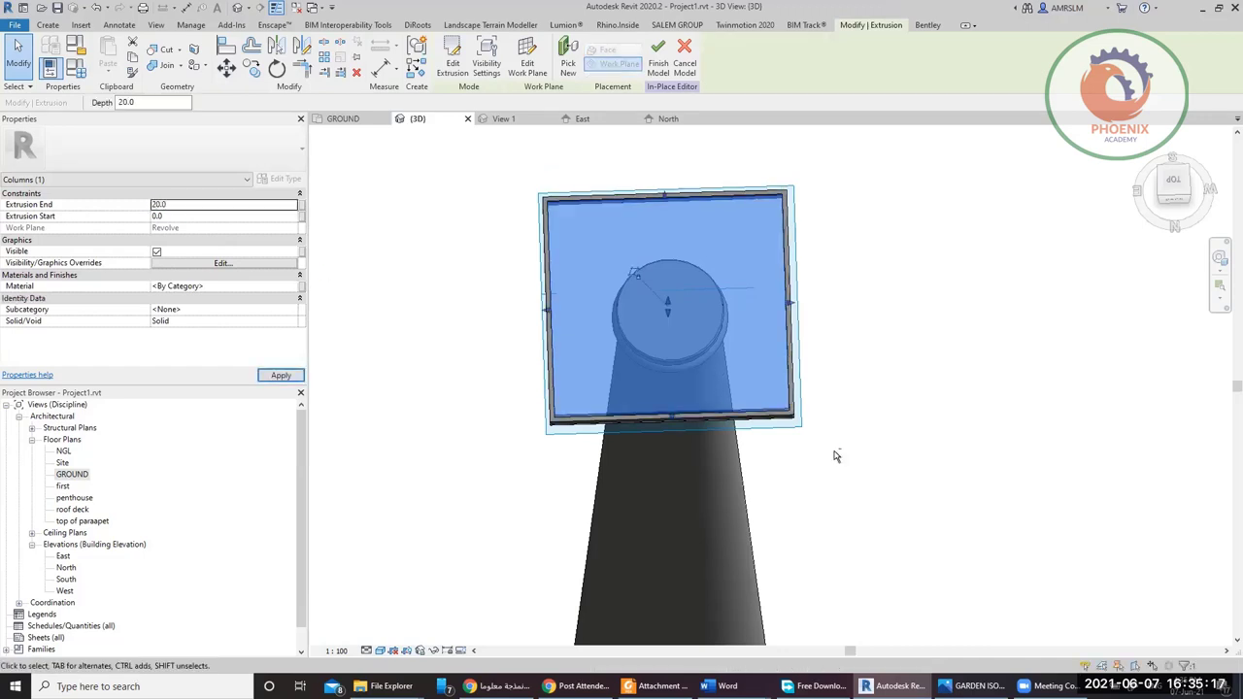
middle_click_drag(832, 452, 767, 423, "shift")
left_click(862, 390)
scroll(852, 382, "down", 1)
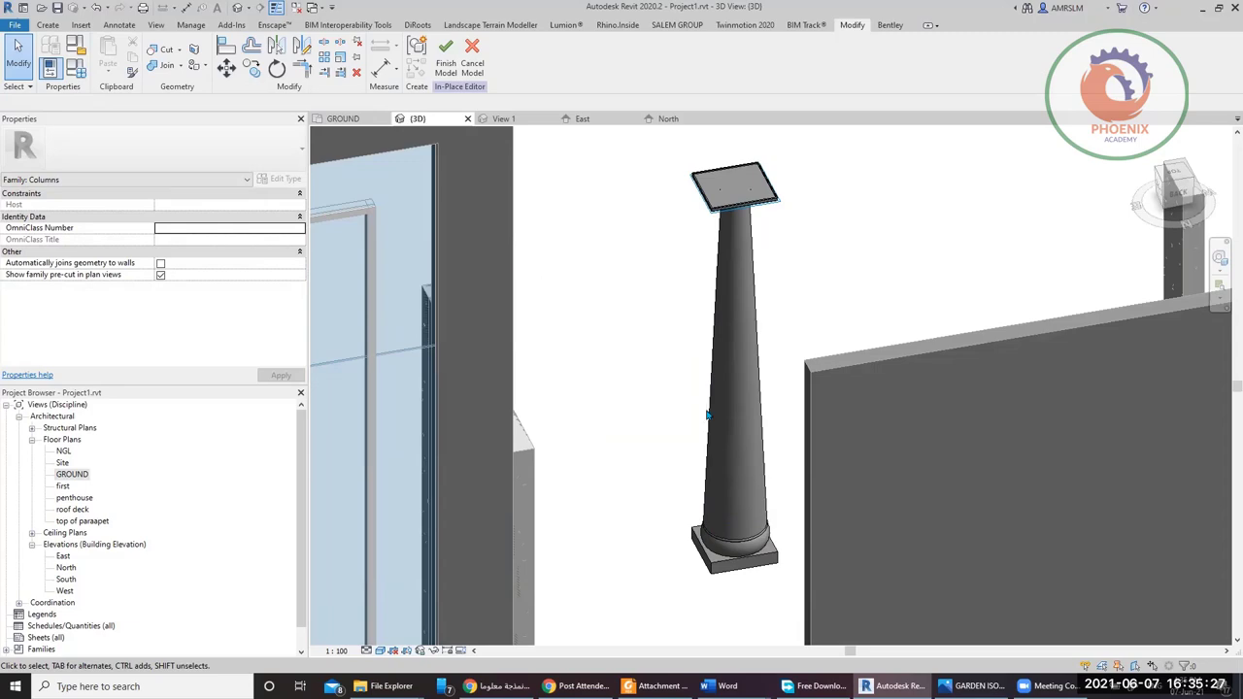
- Switch to Photos, compare the column's capital and shaft proportions in the garden render, and return to Revit
left_click(976, 685)
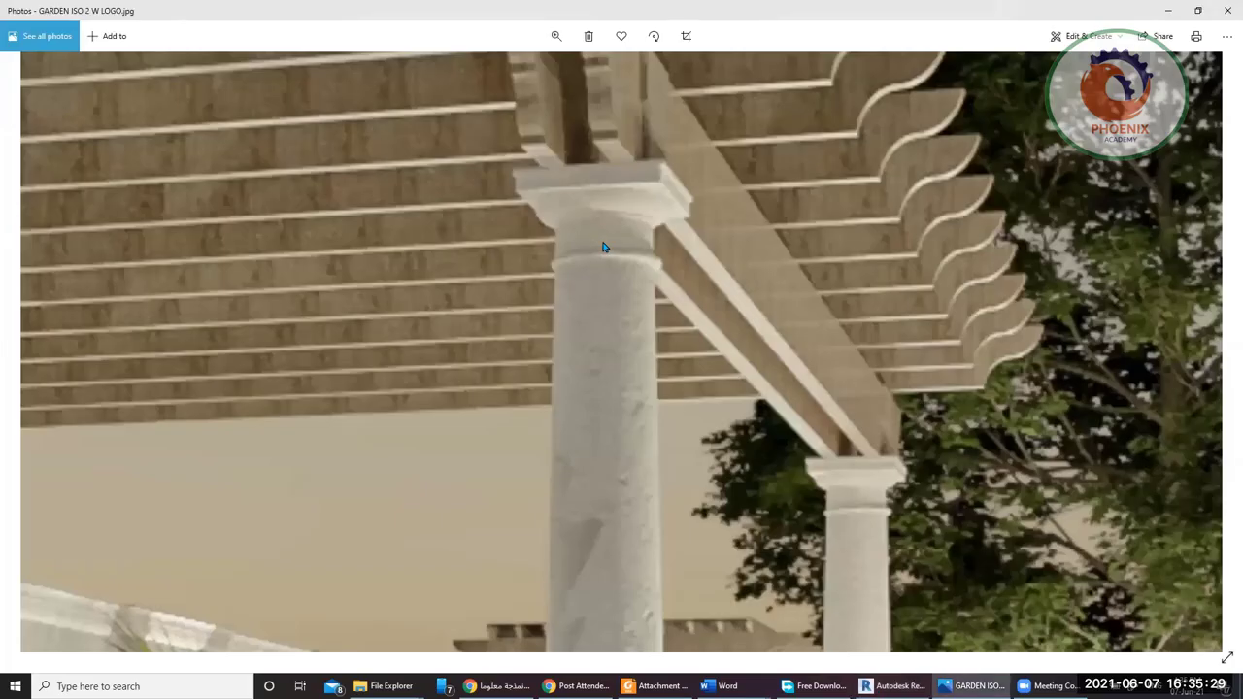
scroll(529, 233, "down", 5)
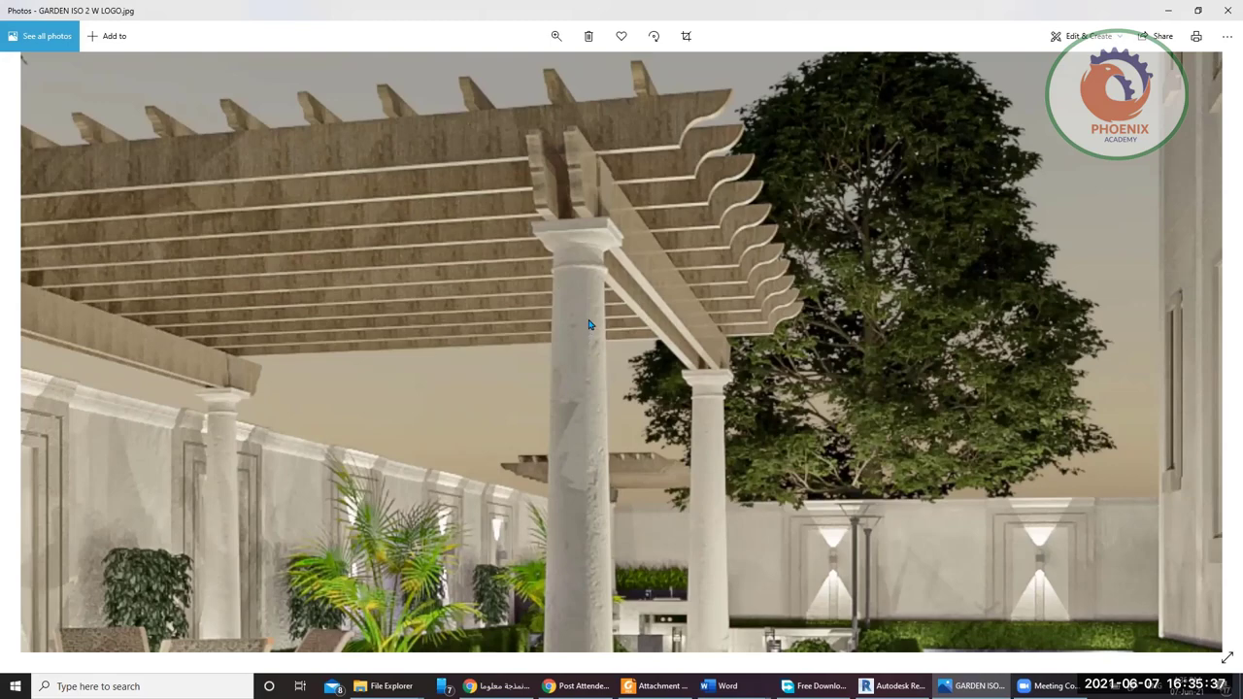
scroll(612, 231, "up", 5)
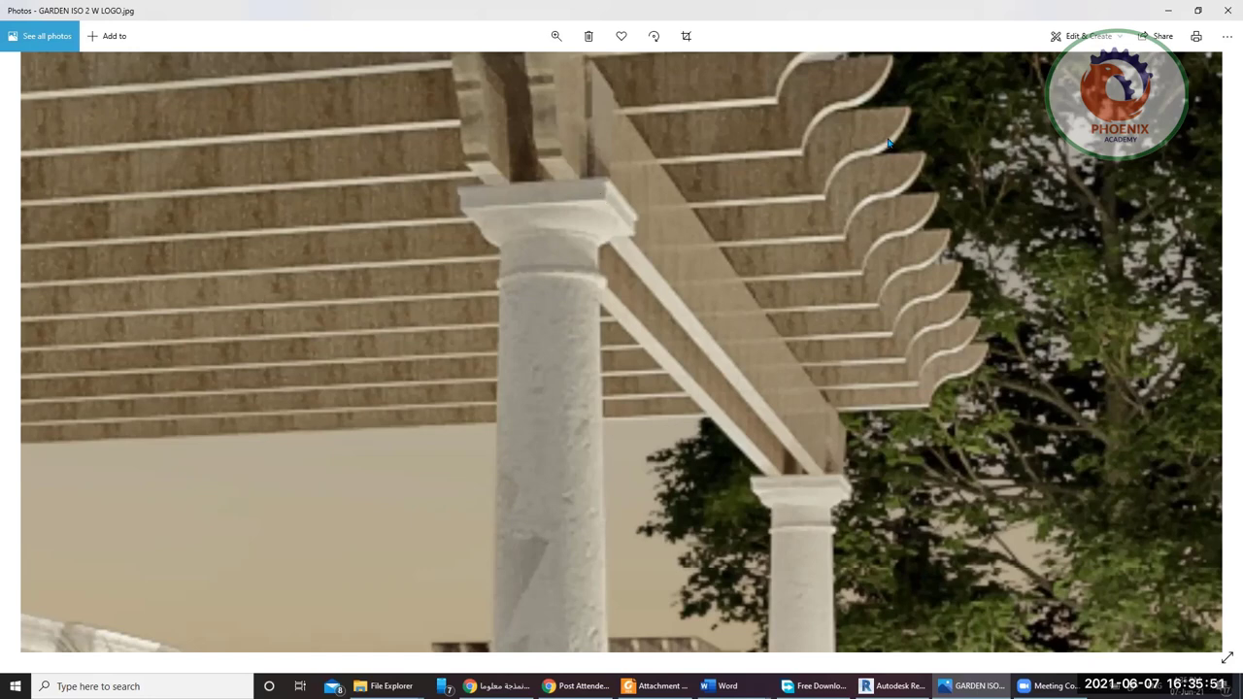
left_click(1170, 16)
- Open the revolved shaft's sketch for editing, with its top moulding in close view
left_click(732, 278)
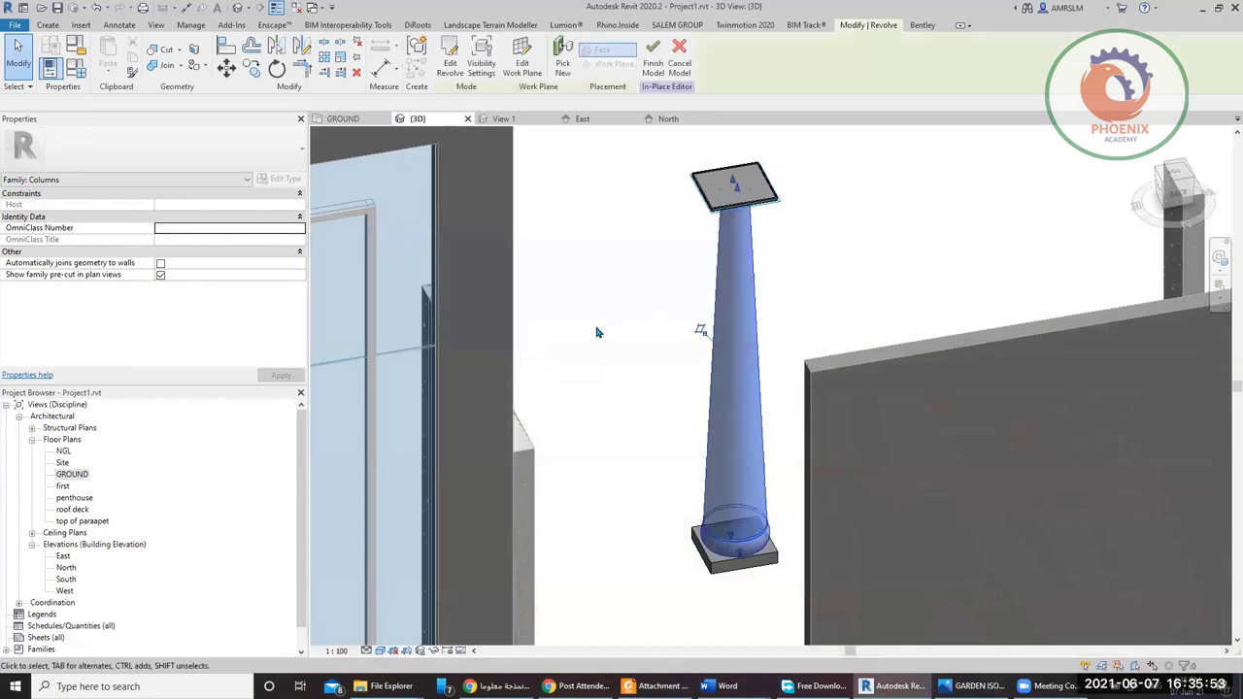
left_click(449, 59)
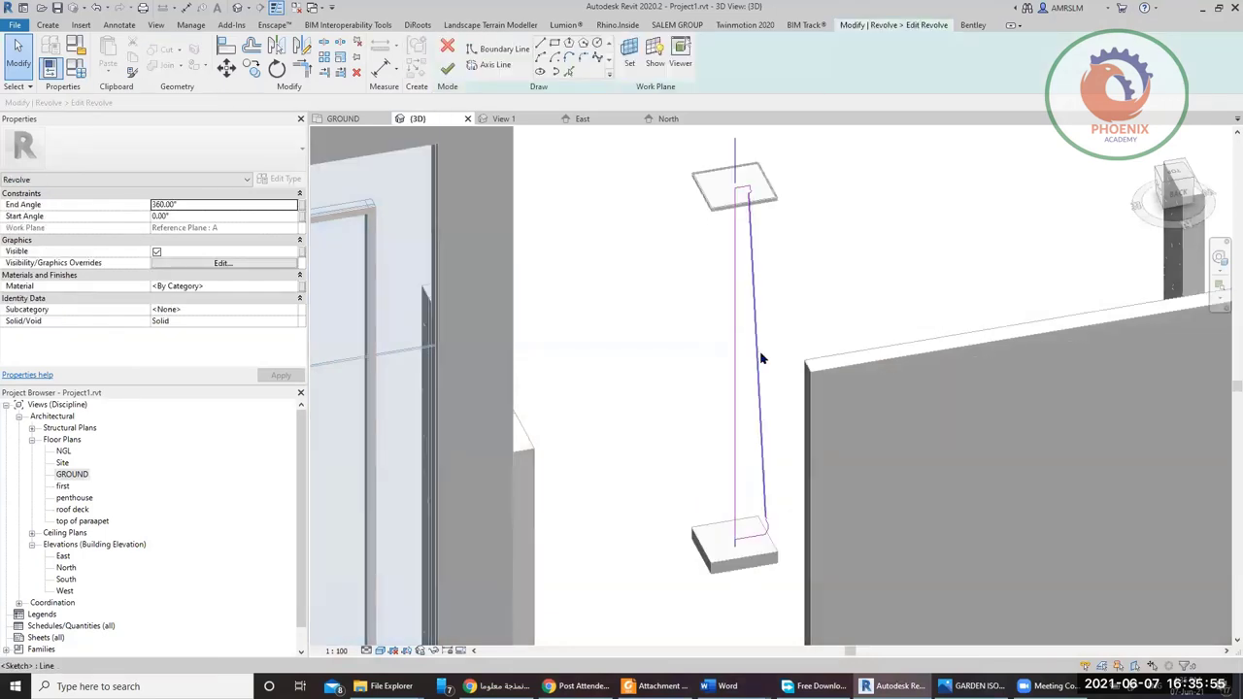
middle_click_drag(814, 404, 653, 404)
scroll(590, 194, "up", 6)
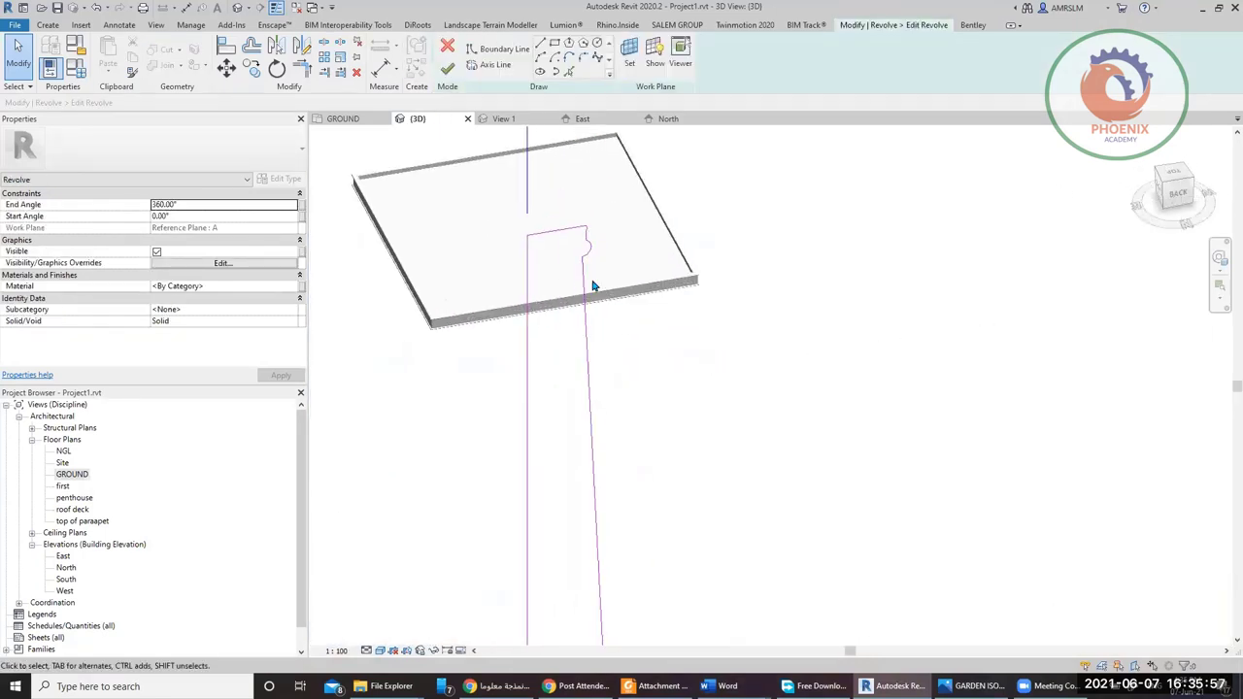
middle_click_drag(637, 302, 587, 355)
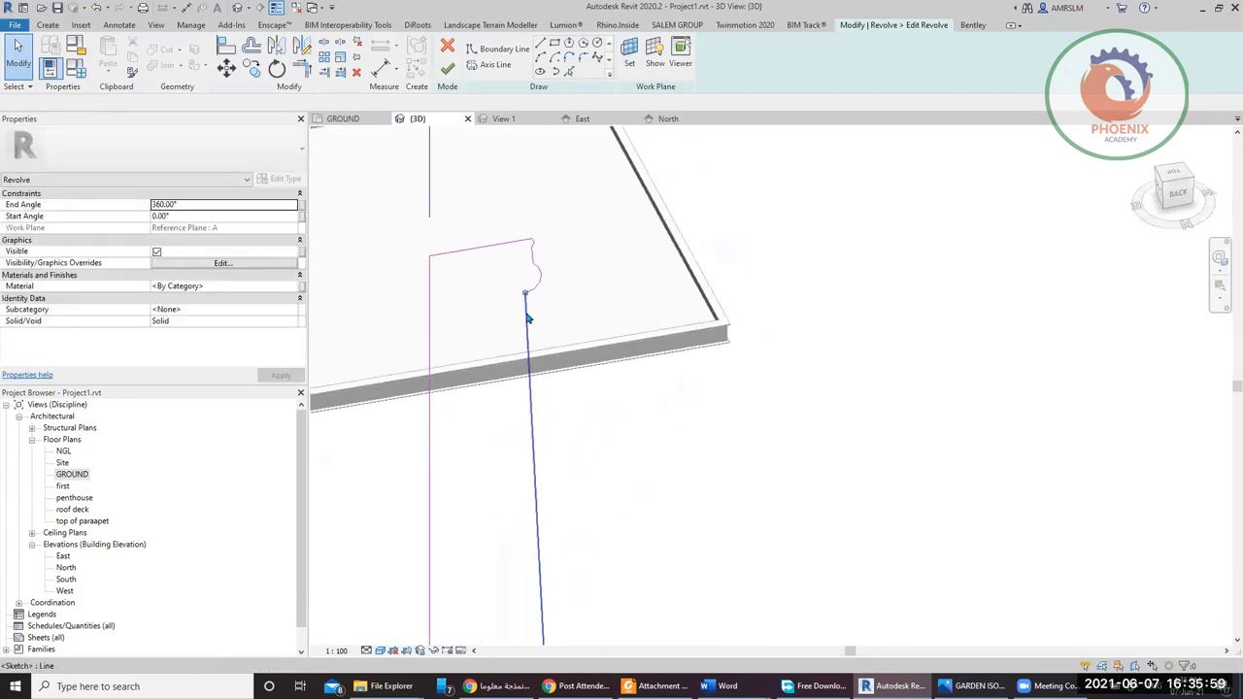
- Shift the shaft's slanted side line outward in the revolve sketch, away from the axis, to widen the shaft
left_click(527, 319)
scroll(525, 291, "up", 3)
left_click_drag(524, 287, 555, 275)
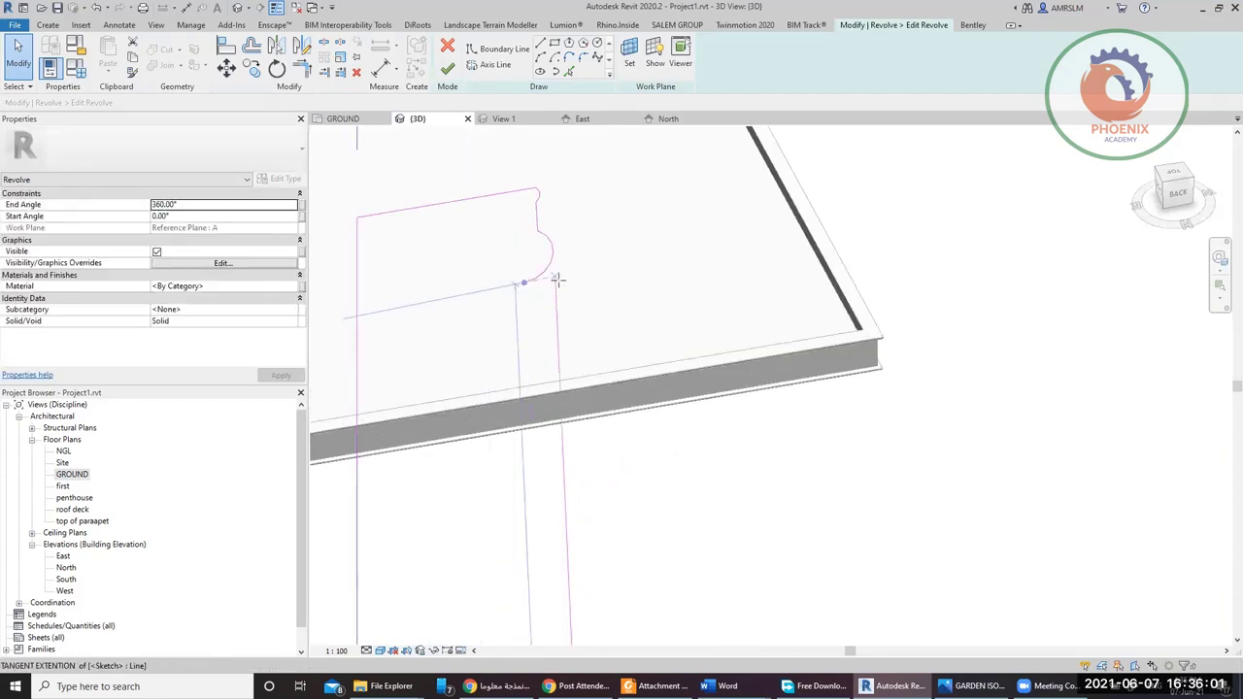
- Move the three connected top moulding lines outward from their lower end to the top of the shifted shaft side line
left_click_drag(486, 323, 600, 187)
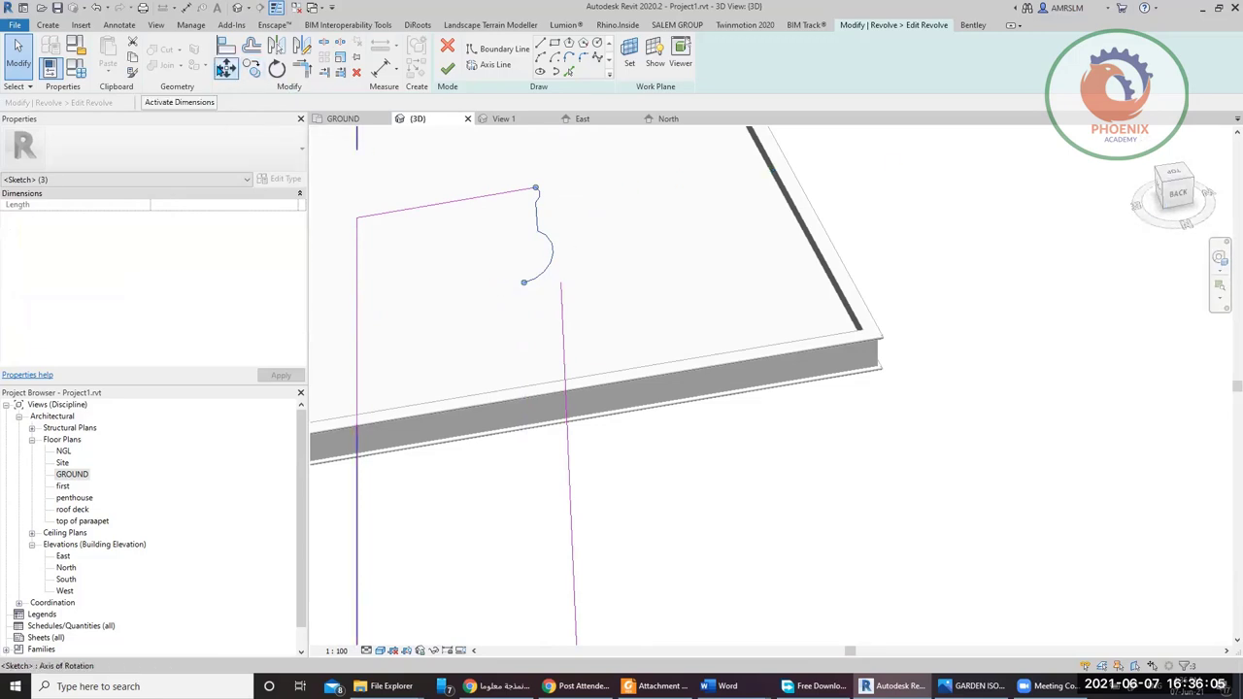
left_click(226, 67)
scroll(532, 277, "up", 2)
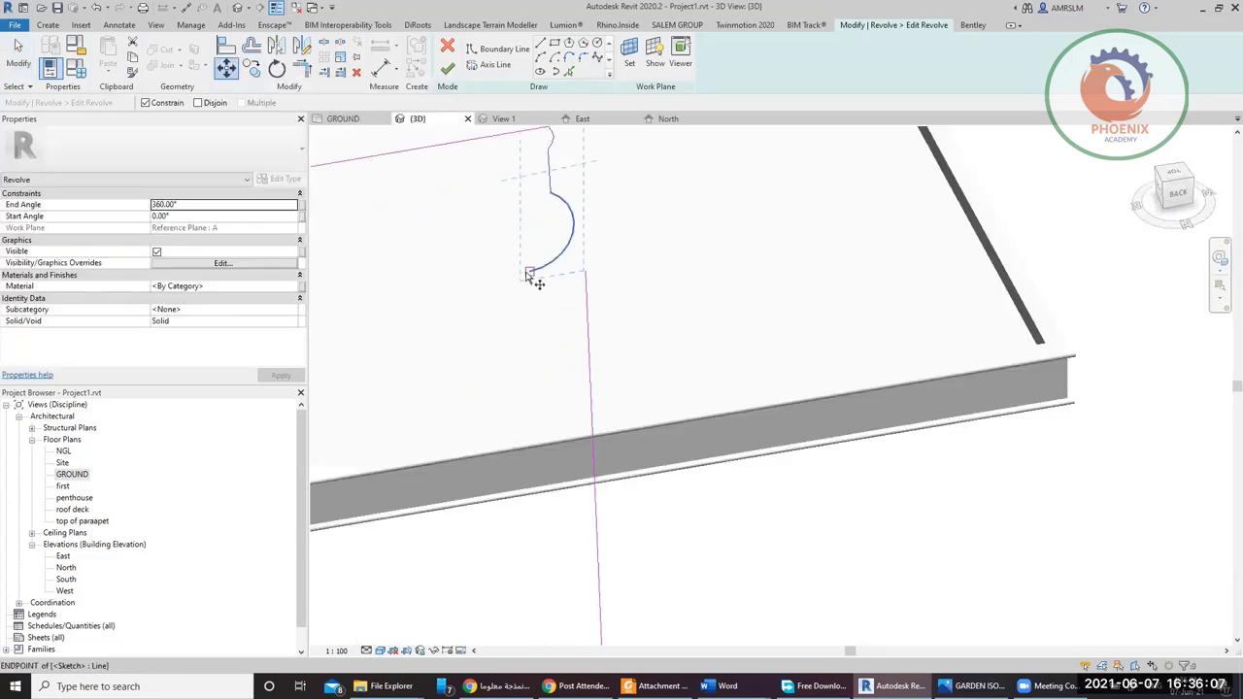
left_click(530, 275)
scroll(586, 275, "up", 2)
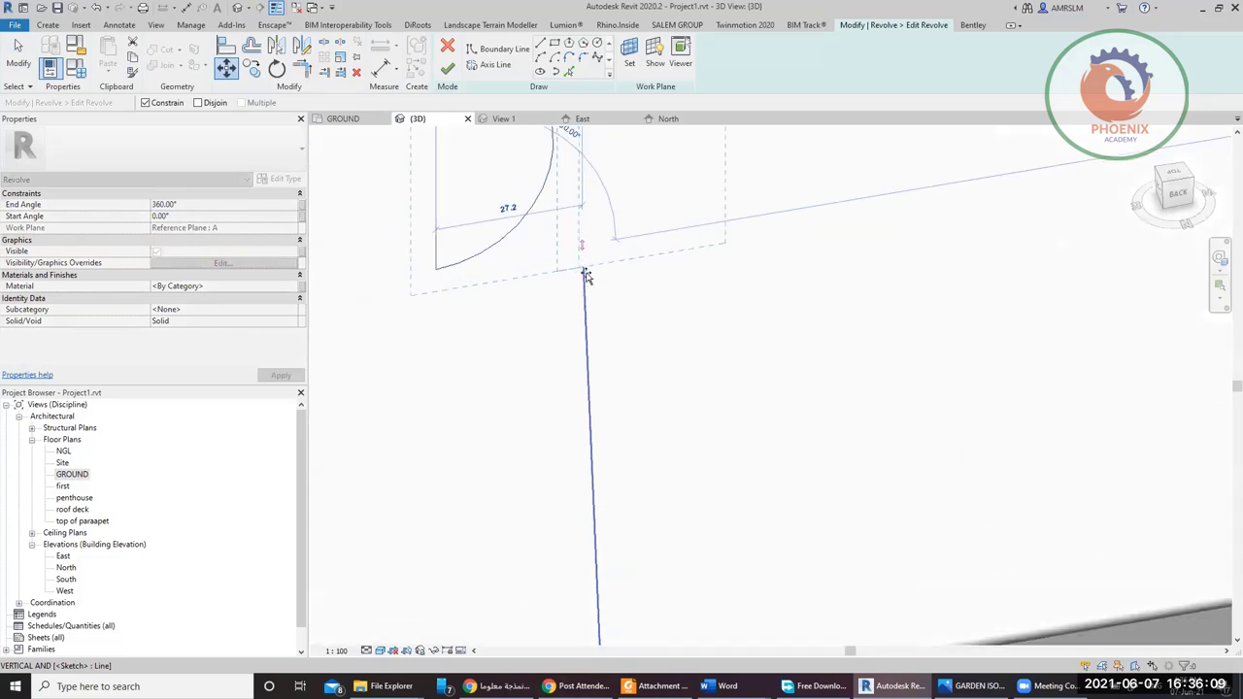
left_click(582, 269)
scroll(563, 388, "down", 3)
scroll(561, 377, "up", 2)
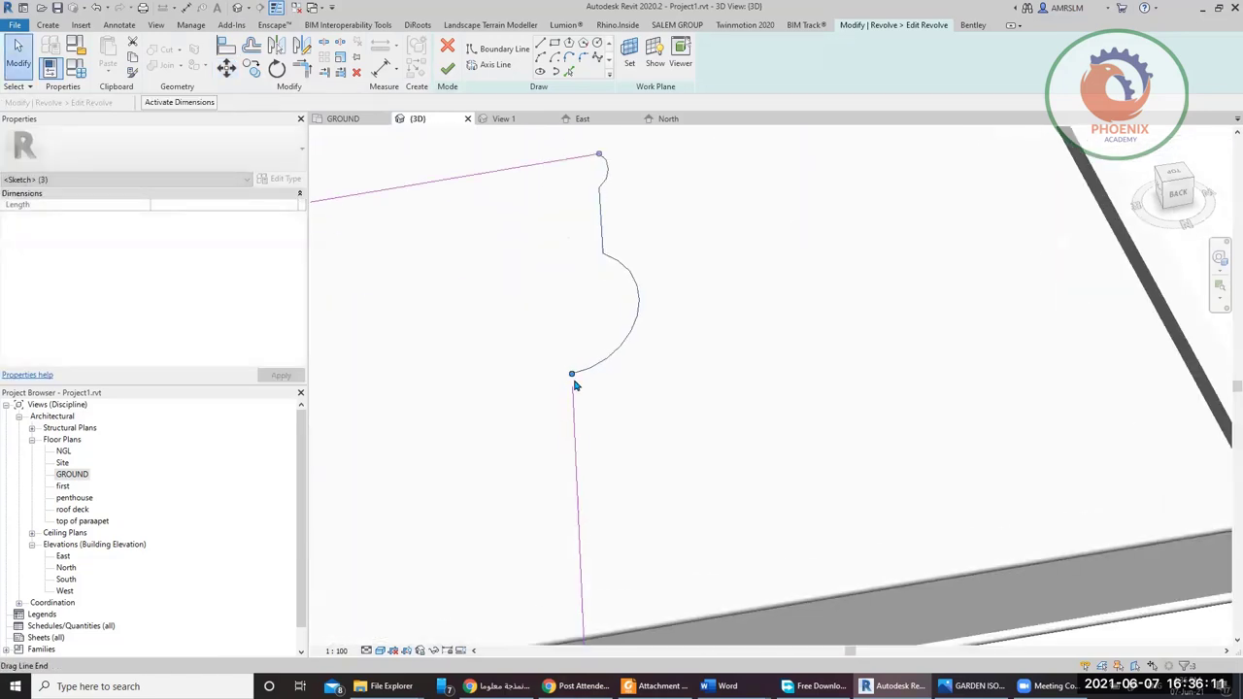
- Extend the shaft side line's upper end to meet the moulding curve, then finish the revolve sketch and check the capital from below
left_click(572, 386)
scroll(575, 388, "up", 3)
left_click_drag(562, 385, 559, 325)
scroll(514, 382, "down", 6)
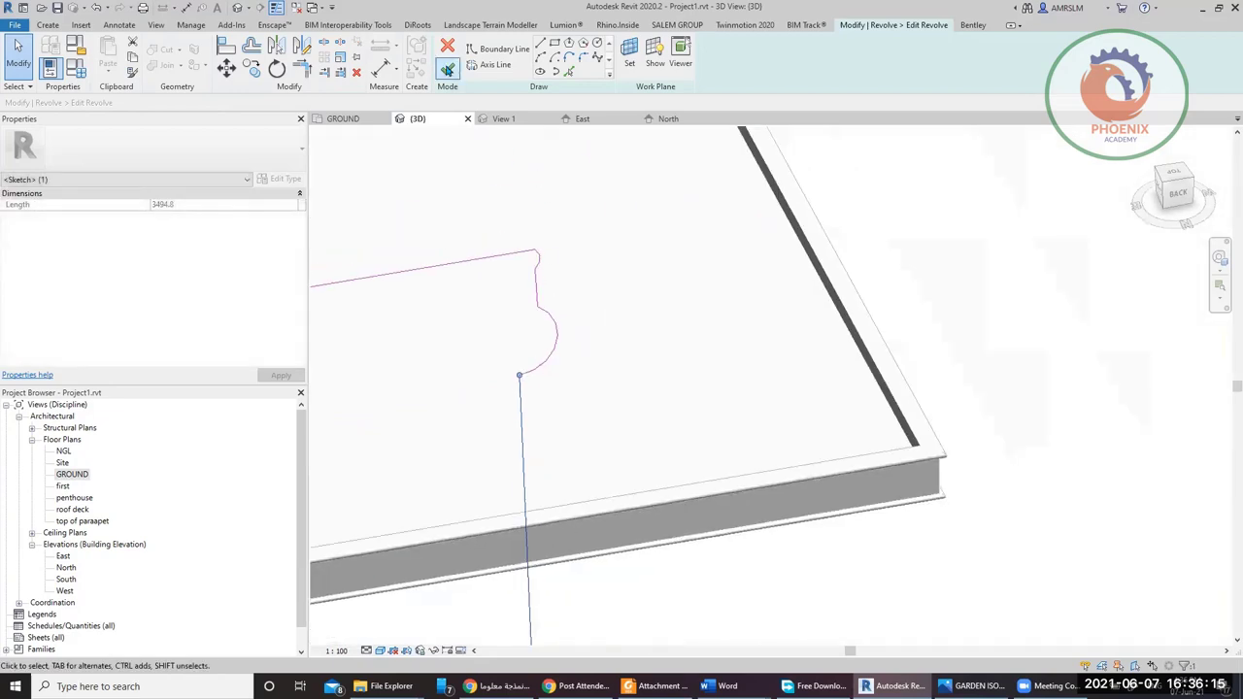
left_click(446, 68)
scroll(600, 325, "down", 3)
middle_click_drag(603, 335, 596, 255, "shift")
scroll(699, 374, "up", 5)
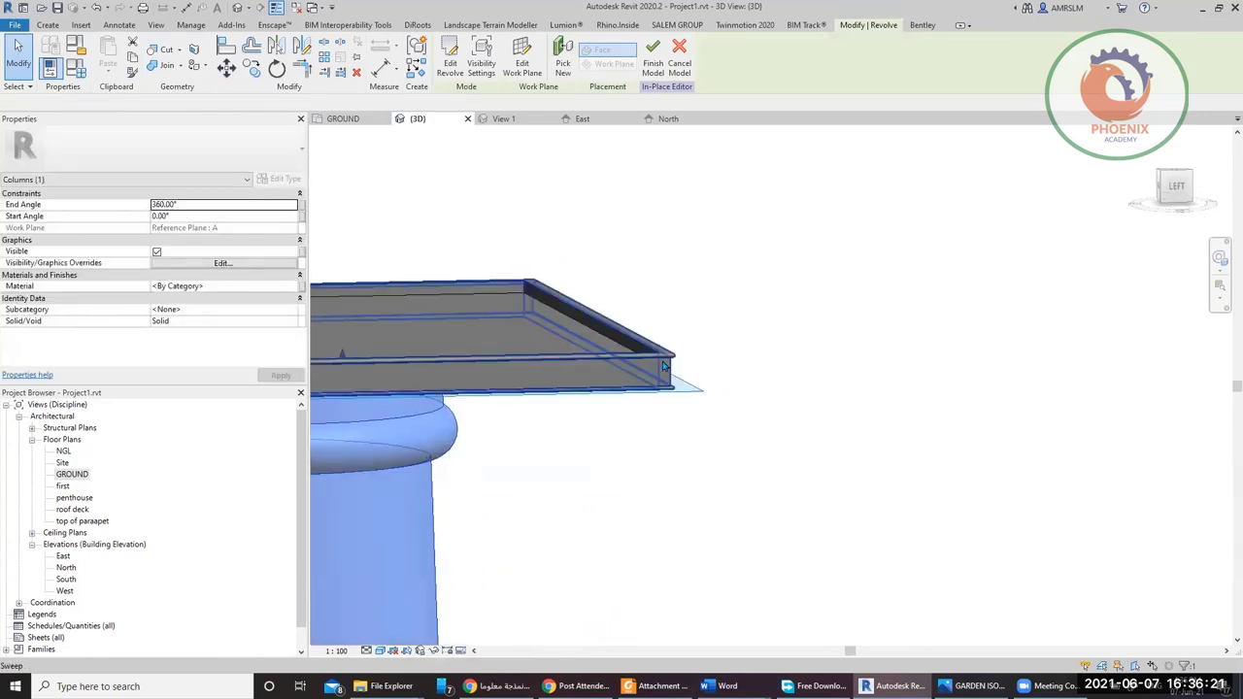
- Open the capital frame's sweep and its sketched profile for editing
left_click(588, 301)
left_click(446, 61)
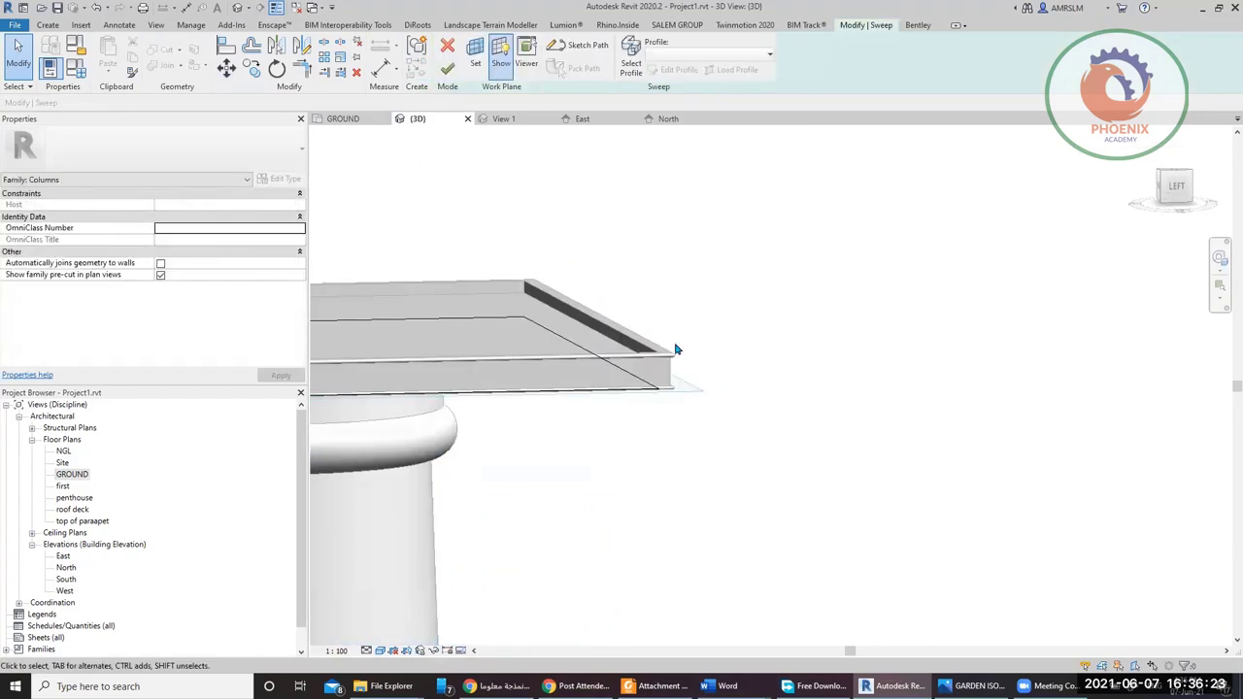
scroll(671, 357, "up", 5)
scroll(691, 373, "down", 3)
scroll(692, 374, "down", 4)
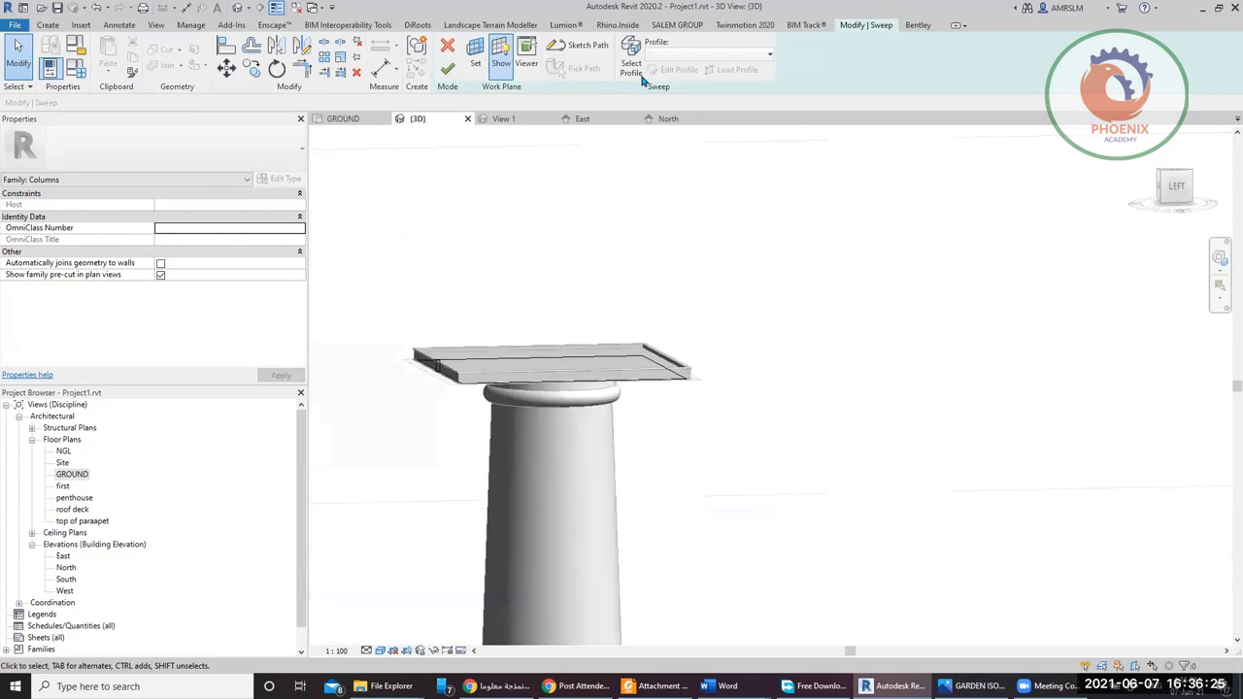
left_click(438, 368)
scroll(660, 150, "up", 3)
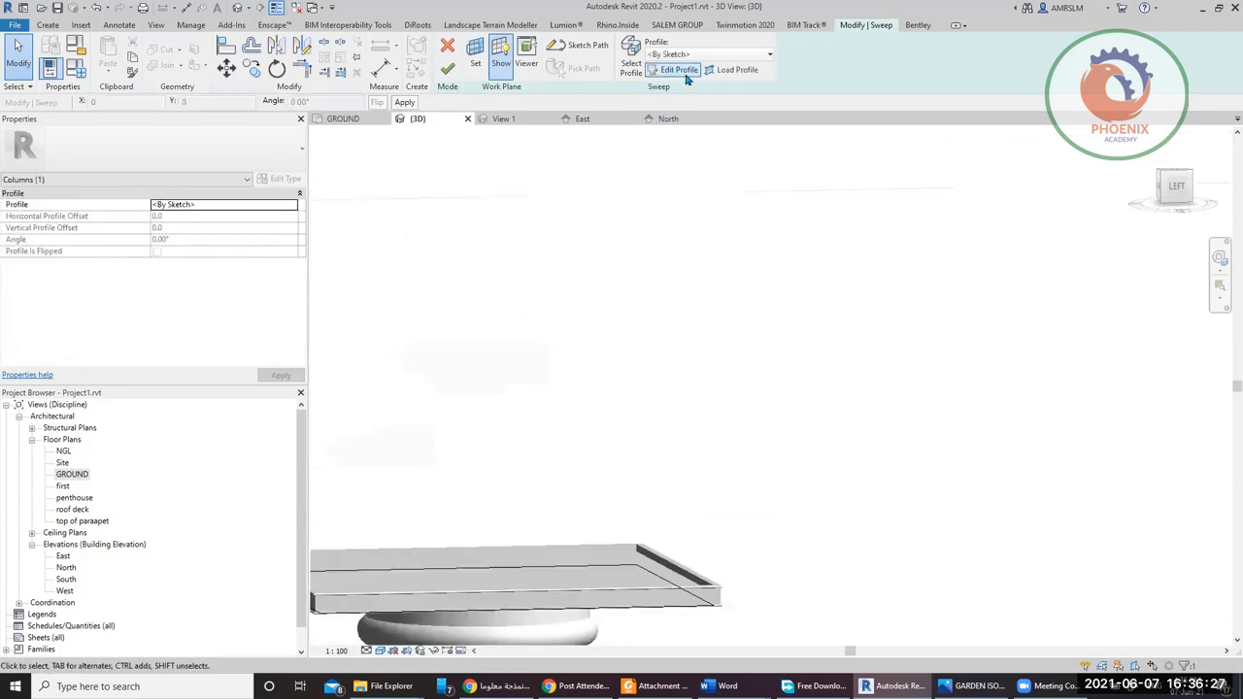
left_click(685, 72)
- Scale the whole capital frame profile numerically by a factor of 2, using a point near its base as origin
scroll(636, 262, "down", 4)
scroll(448, 403, "up", 8)
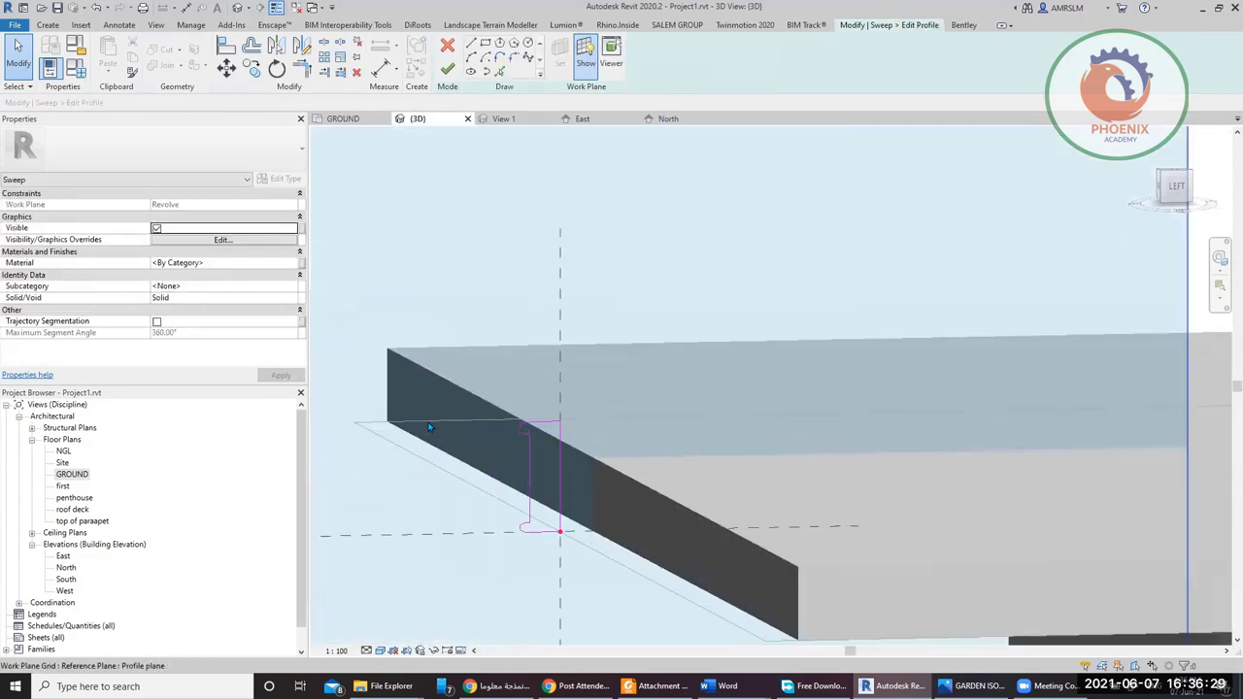
left_click(479, 343)
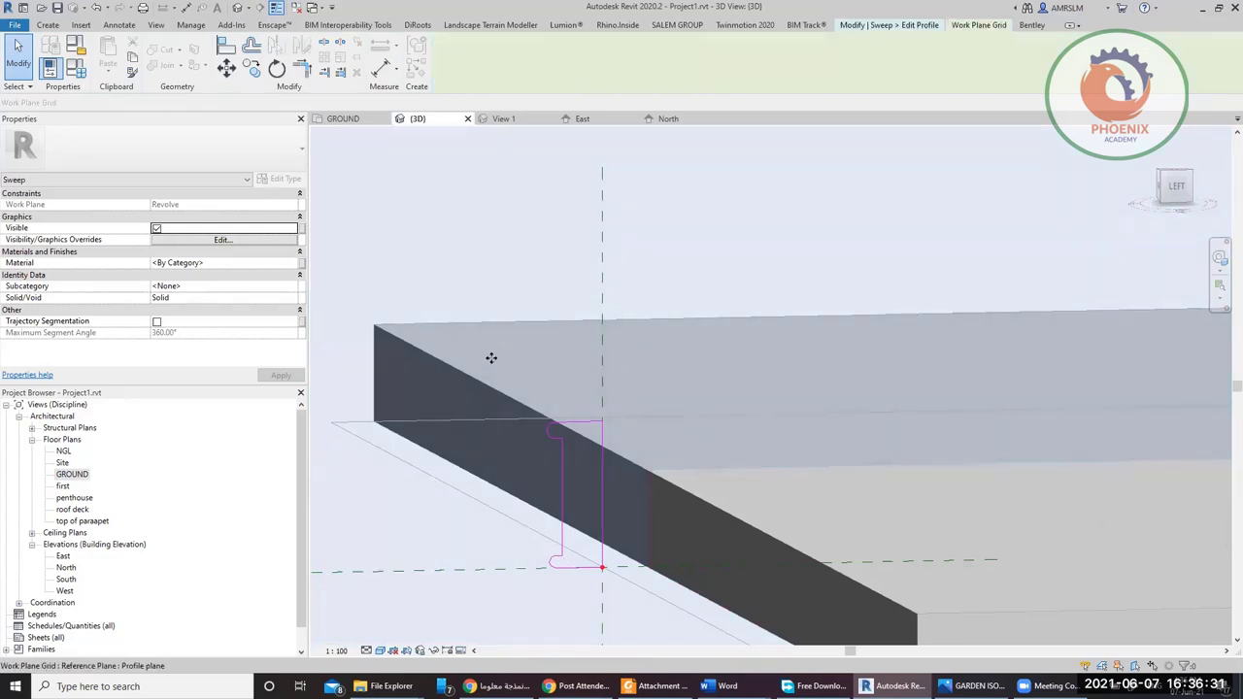
left_click(507, 284)
scroll(508, 285, "down", 5)
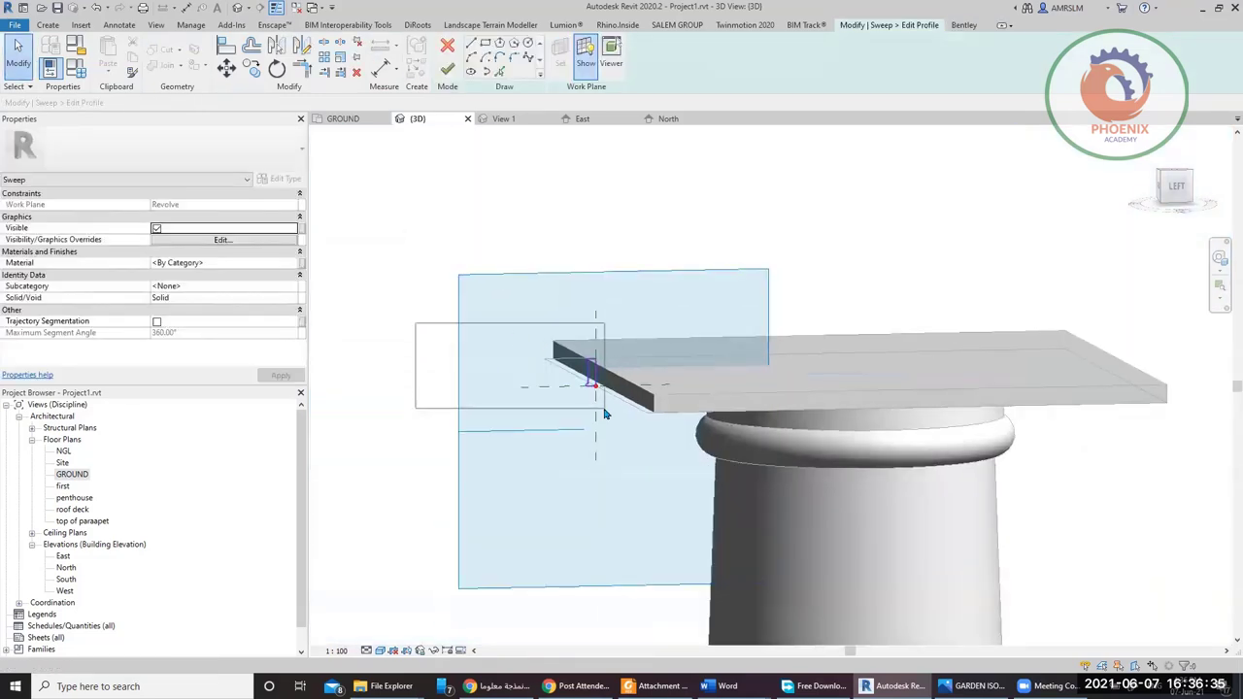
left_click_drag(604, 410, 604, 410)
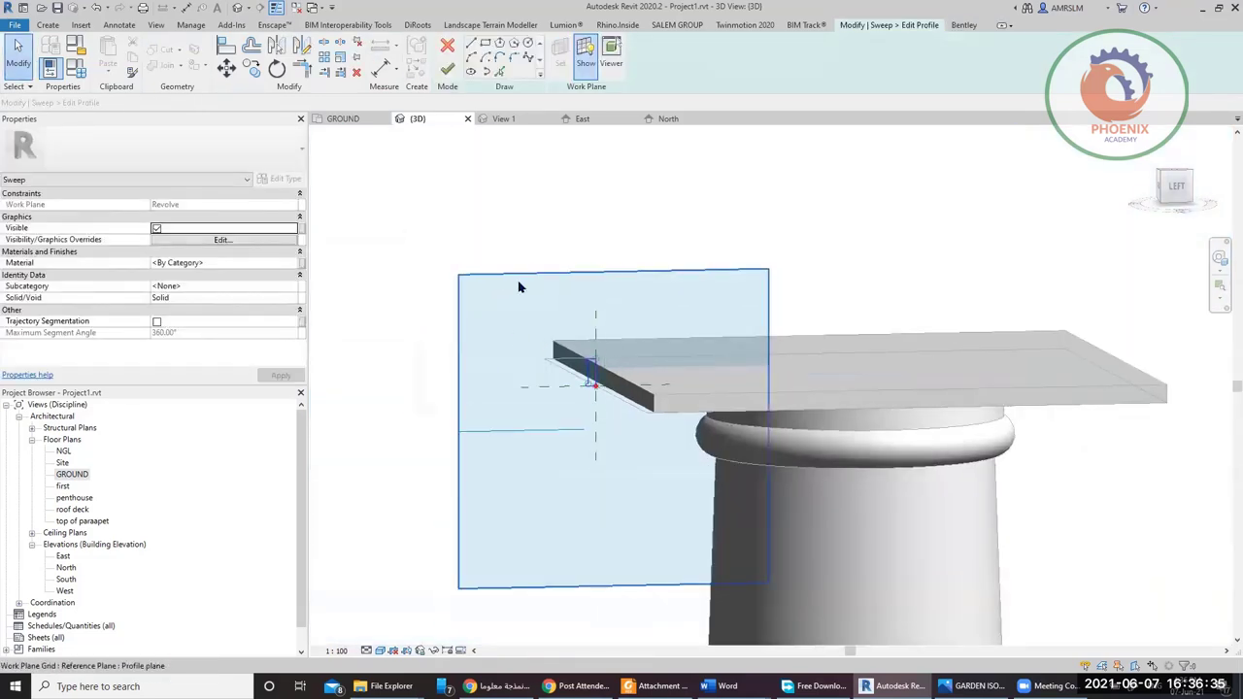
left_click(339, 60)
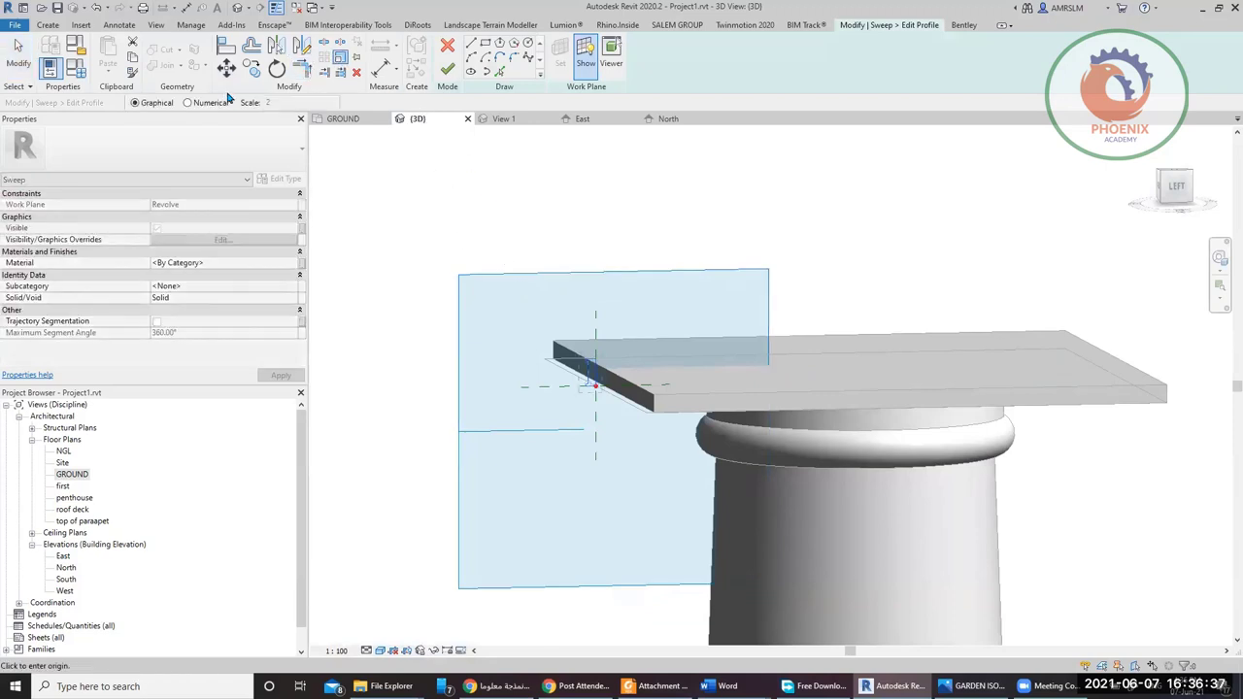
scroll(598, 386, "up", 5)
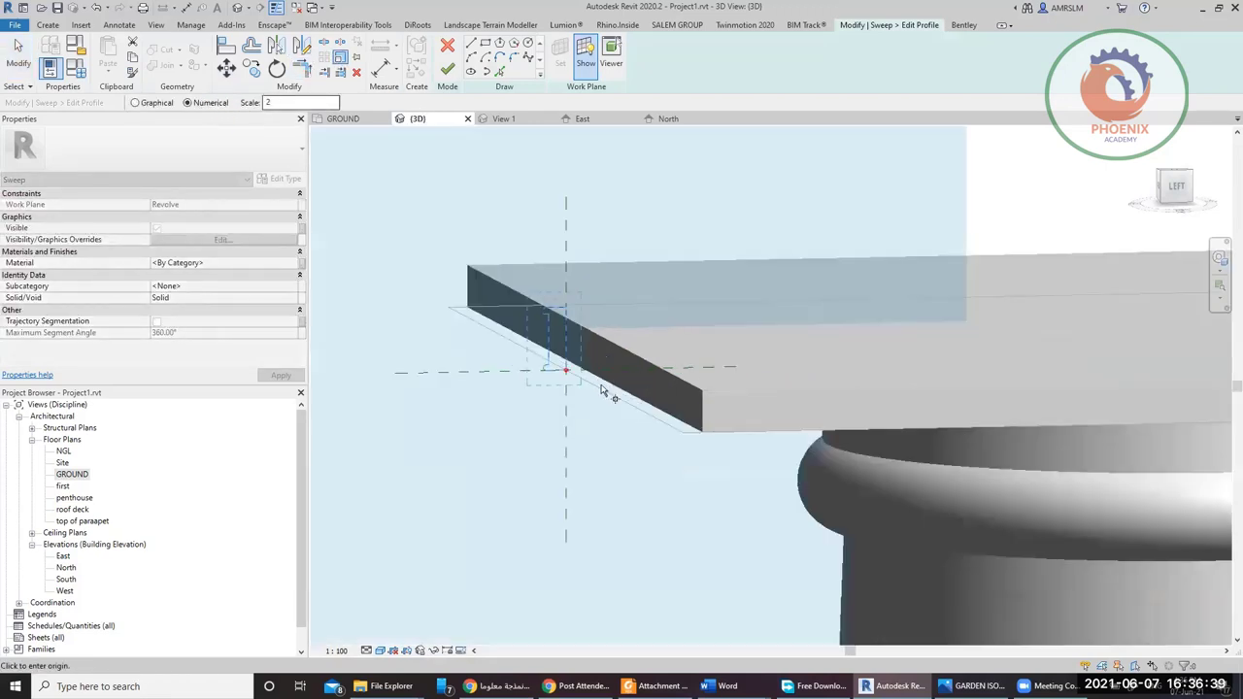
left_click(533, 363)
scroll(563, 384, "down", 3)
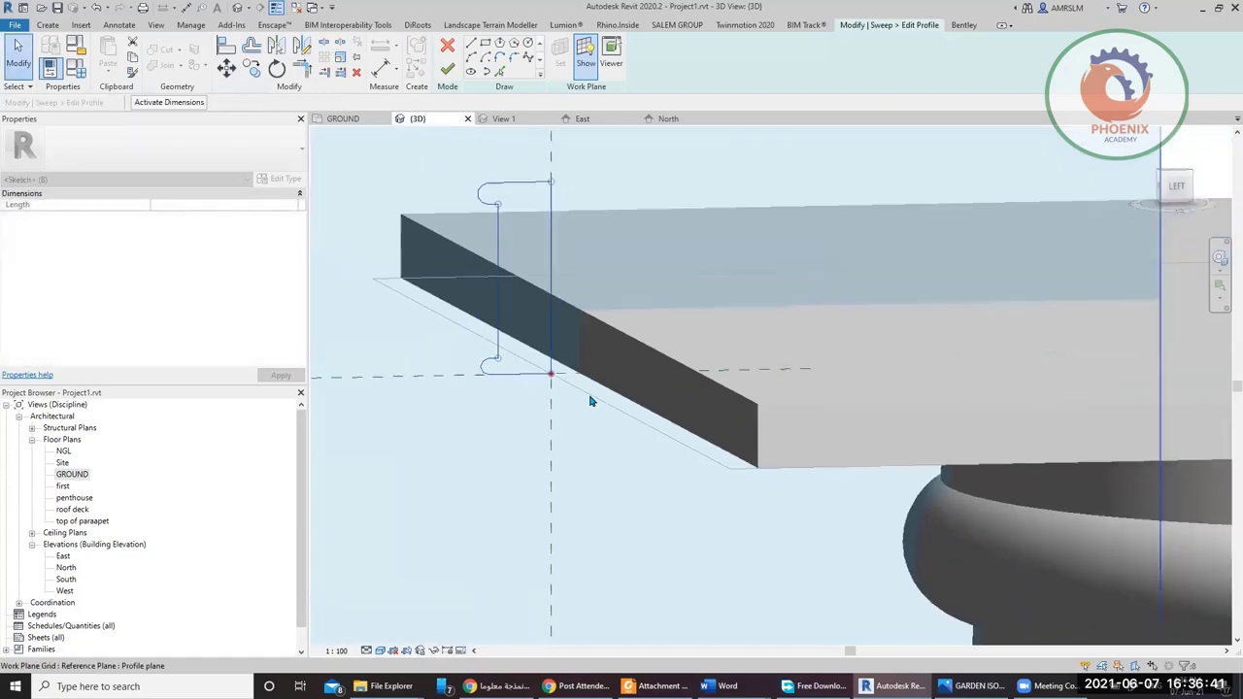
- Finish the profile sketch and the sweep edit, and clear the selection on the enlarged capital frame
left_click(446, 69)
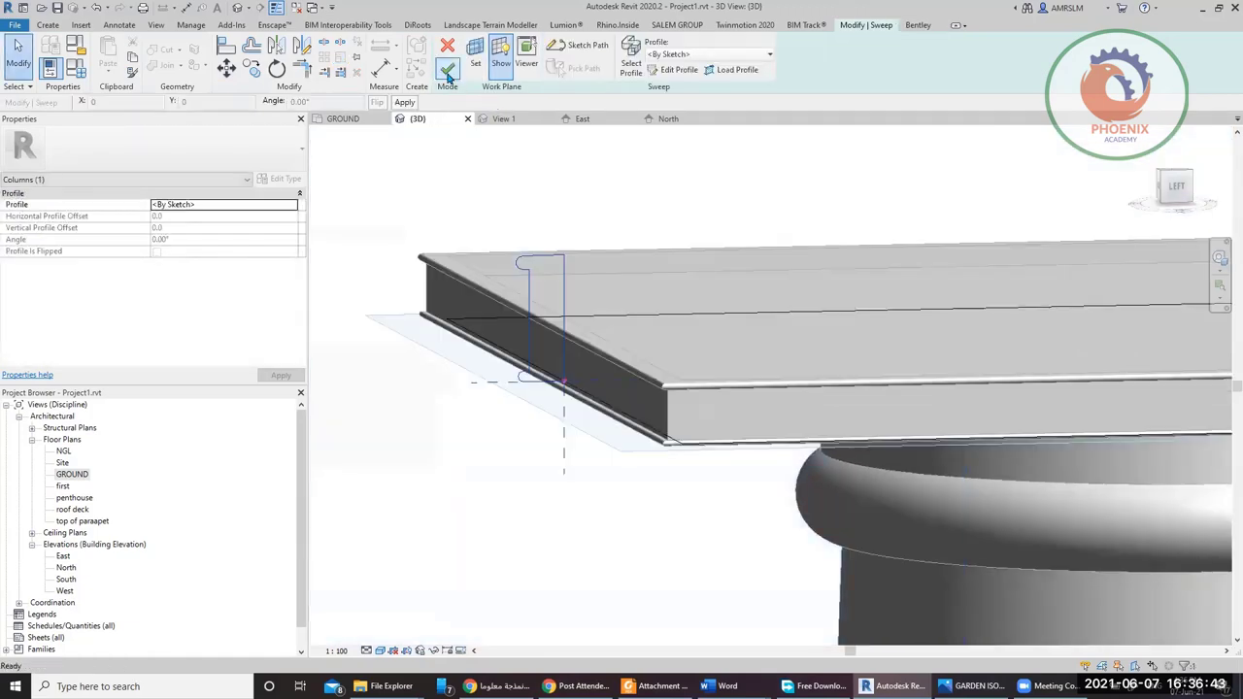
left_click(446, 70)
scroll(517, 286, "down", 2)
scroll(512, 344, "down", 2)
left_click(866, 418)
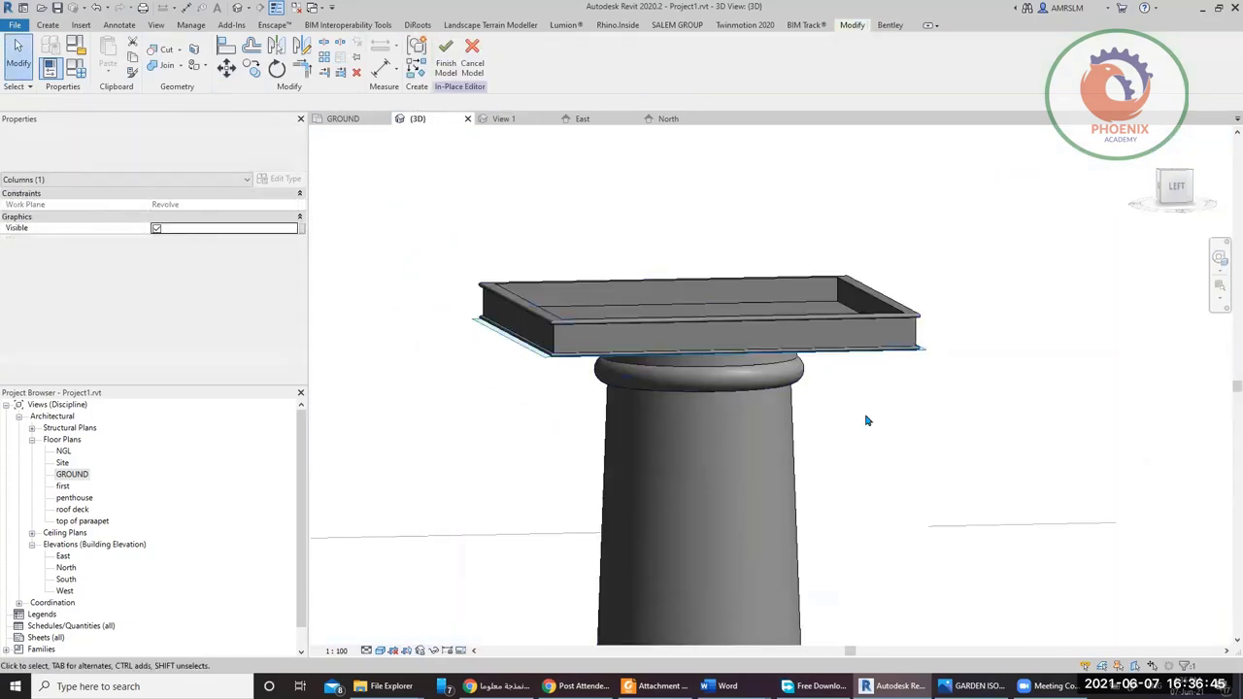
- Switch to Photos, compare the widened column with the pergola columns in the garden render, and return to Revit
scroll(672, 279, "down", 2)
left_click(974, 685)
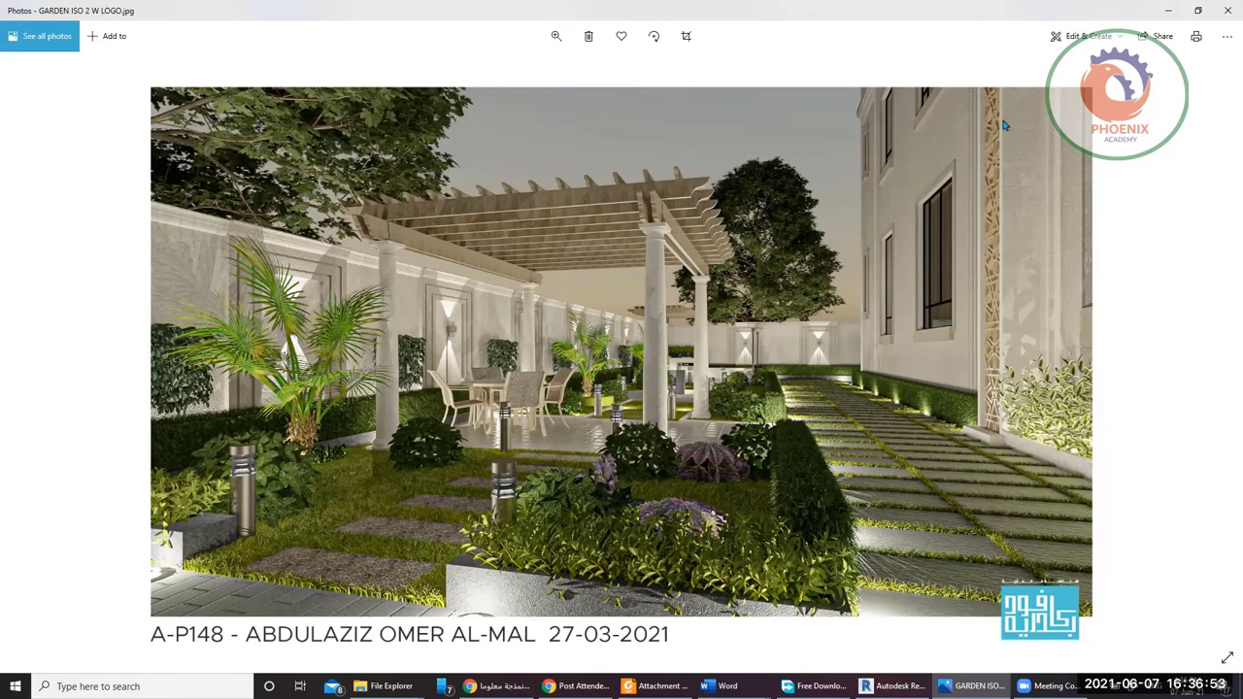
left_click(1168, 9)
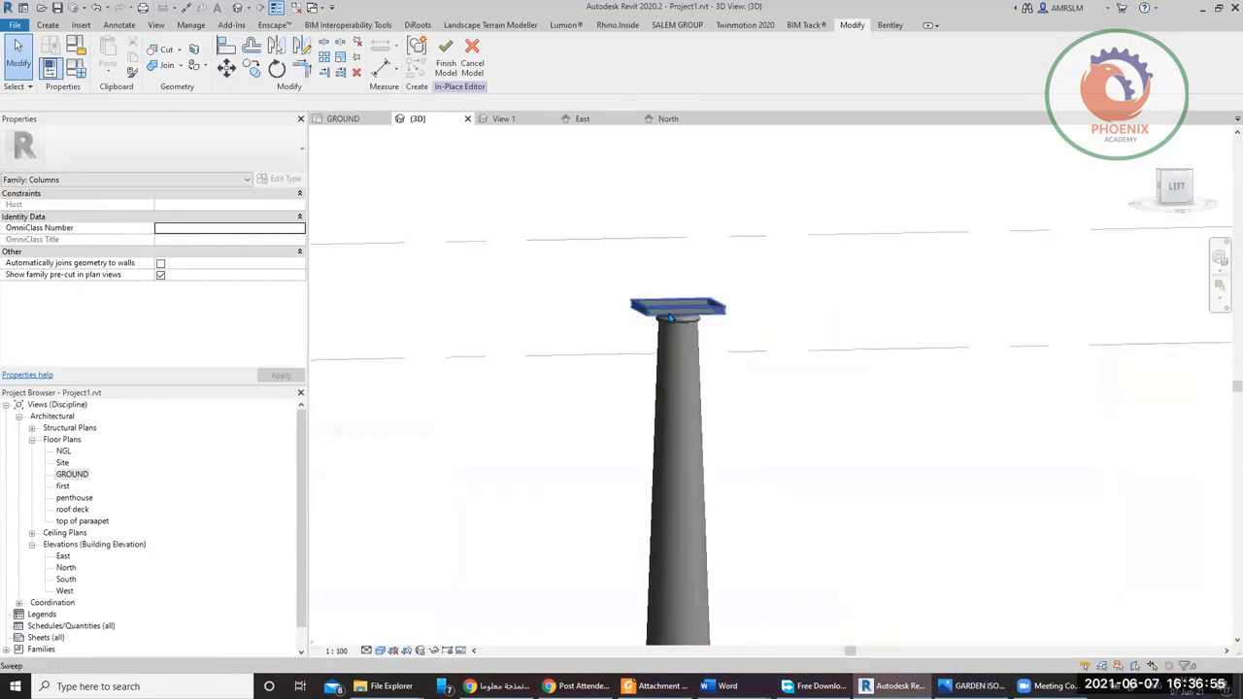
scroll(670, 318, "down", 5)
- Open the GROUND floor plan with the column in view
double_click(66, 475)
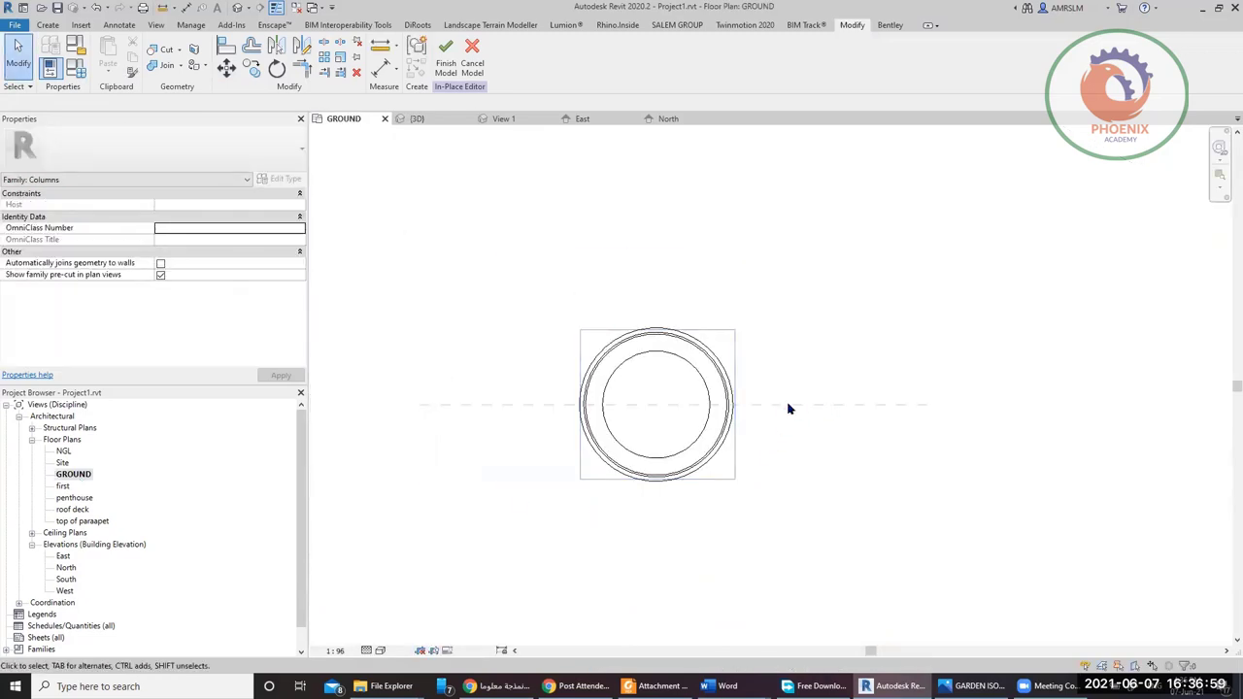
scroll(801, 413, "down", 2)
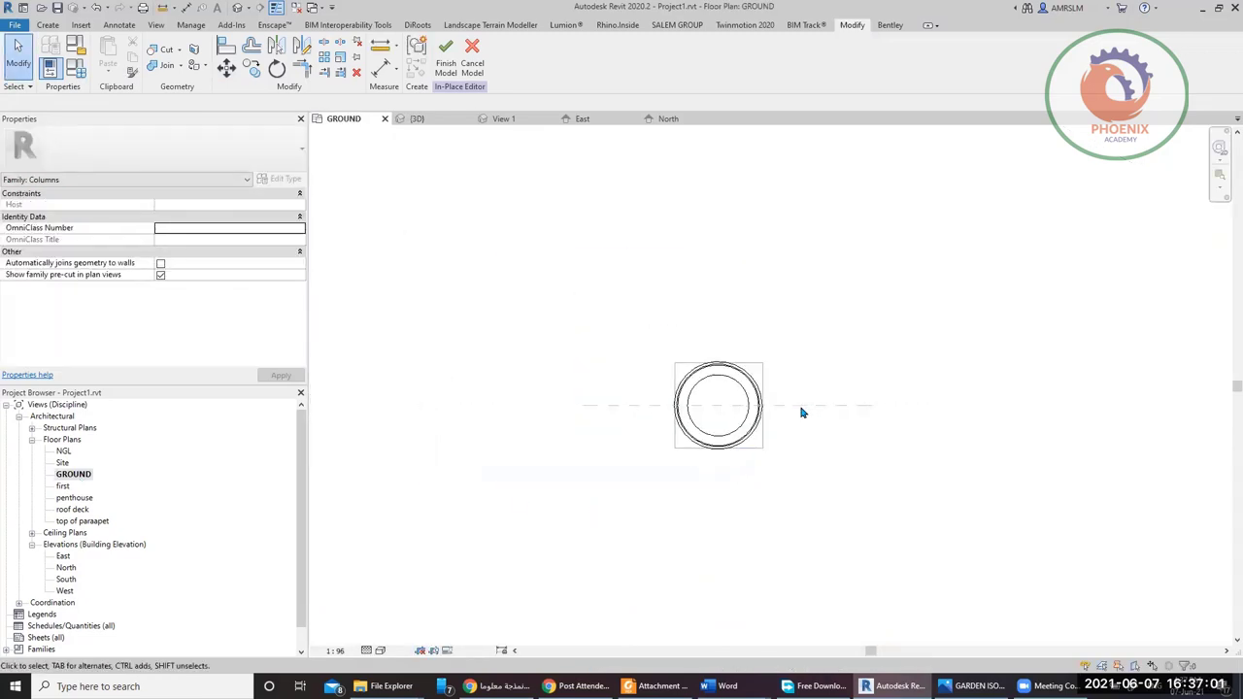
left_click(443, 68)
left_click(49, 25)
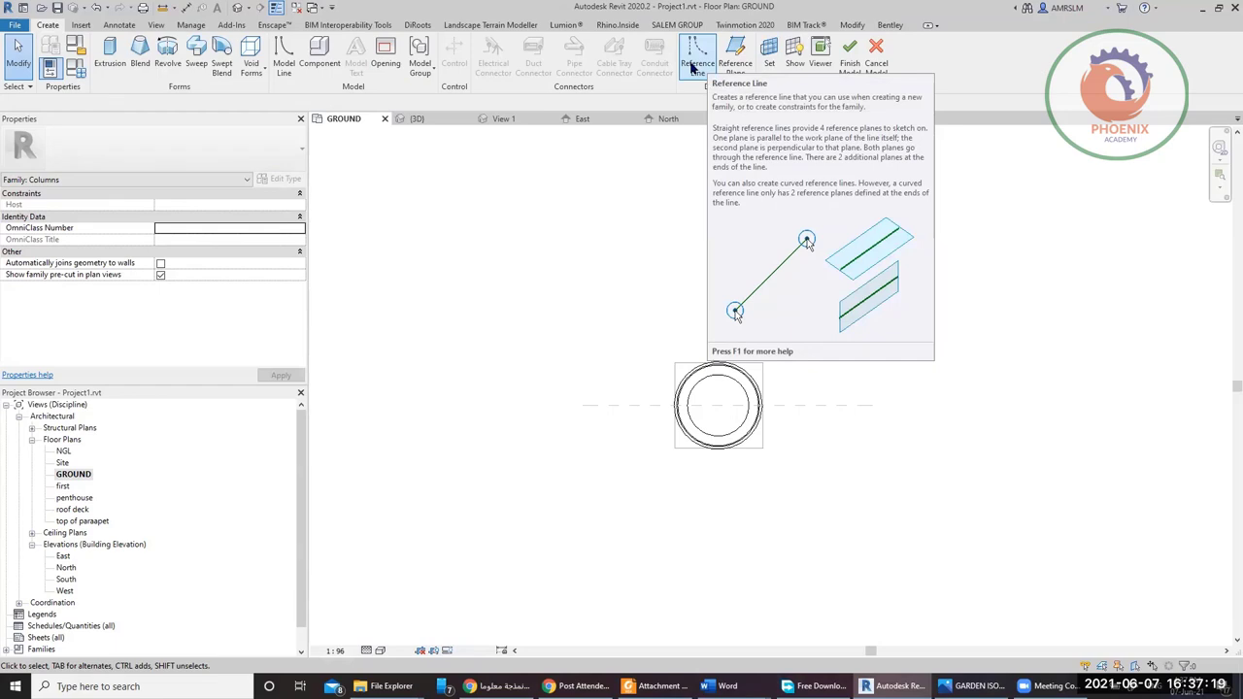
left_click(735, 61)
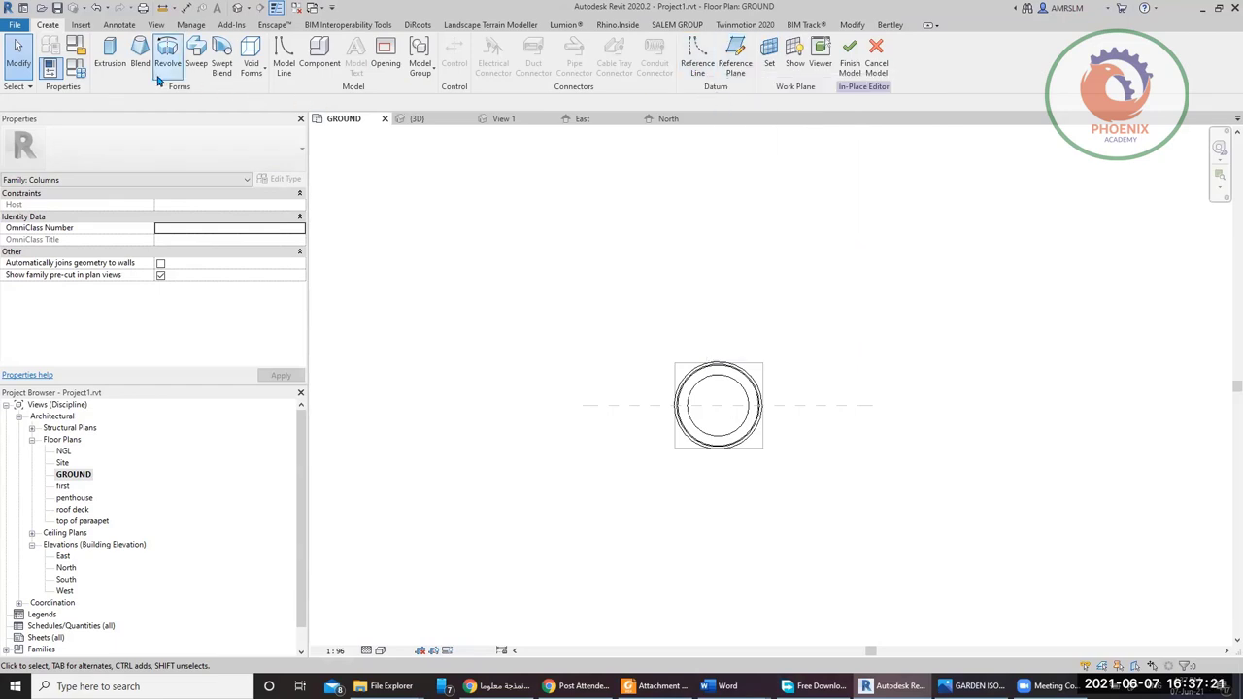
- Start a new extrusion, set its work plane to Reference Plane : A, and open the North elevation for sketching
left_click(109, 56)
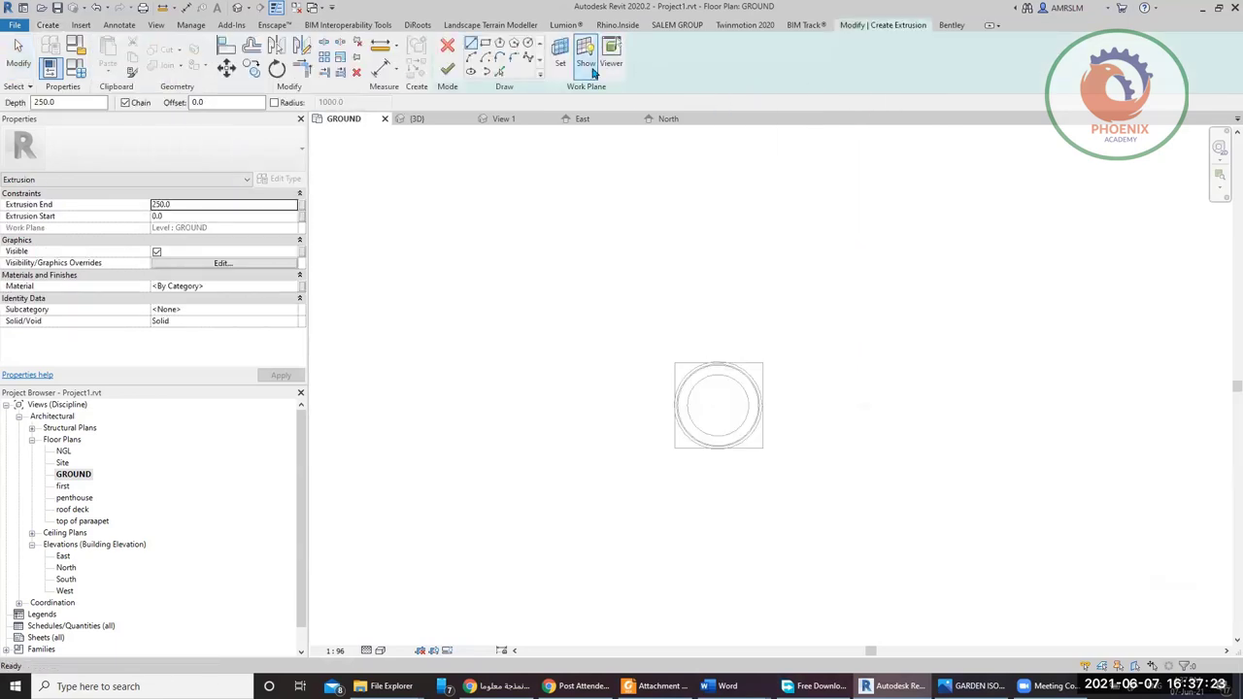
left_click(562, 54)
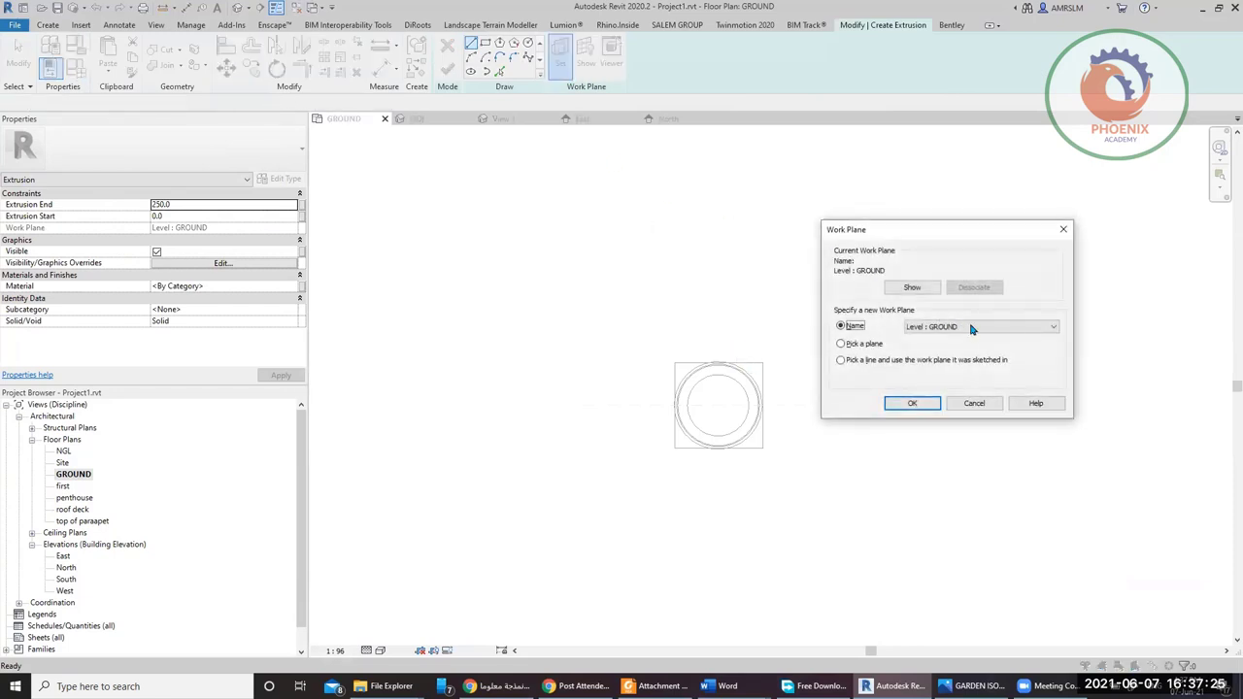
left_click(972, 328)
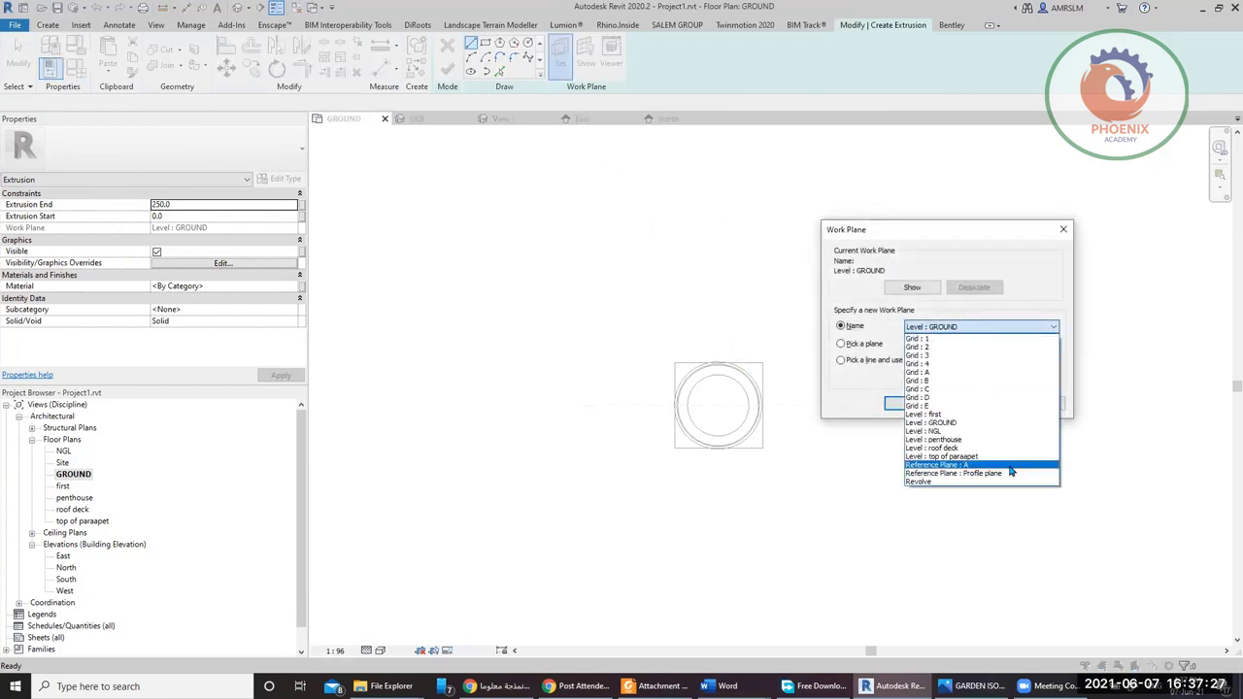
left_click(934, 464)
left_click(899, 404)
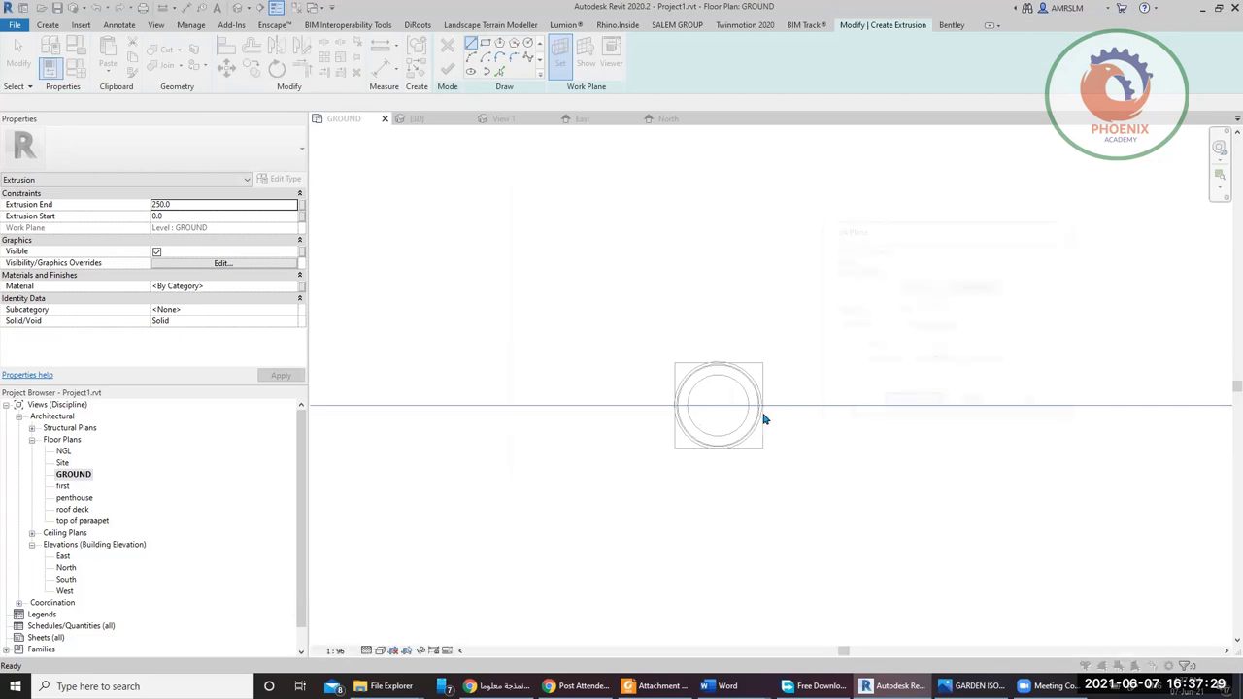
left_click(620, 470)
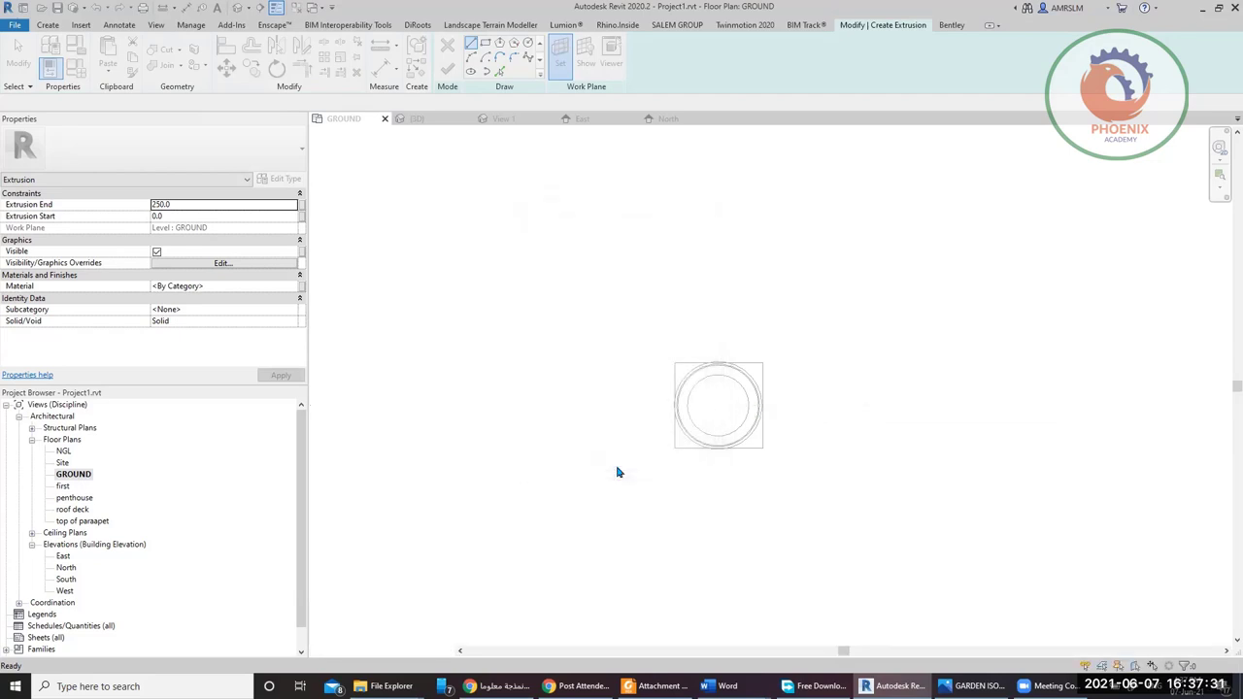
- Quit the empty extrusion sketch opened in the North elevation, leaving the in-place column without an added extrusion
scroll(641, 512, "down", 3)
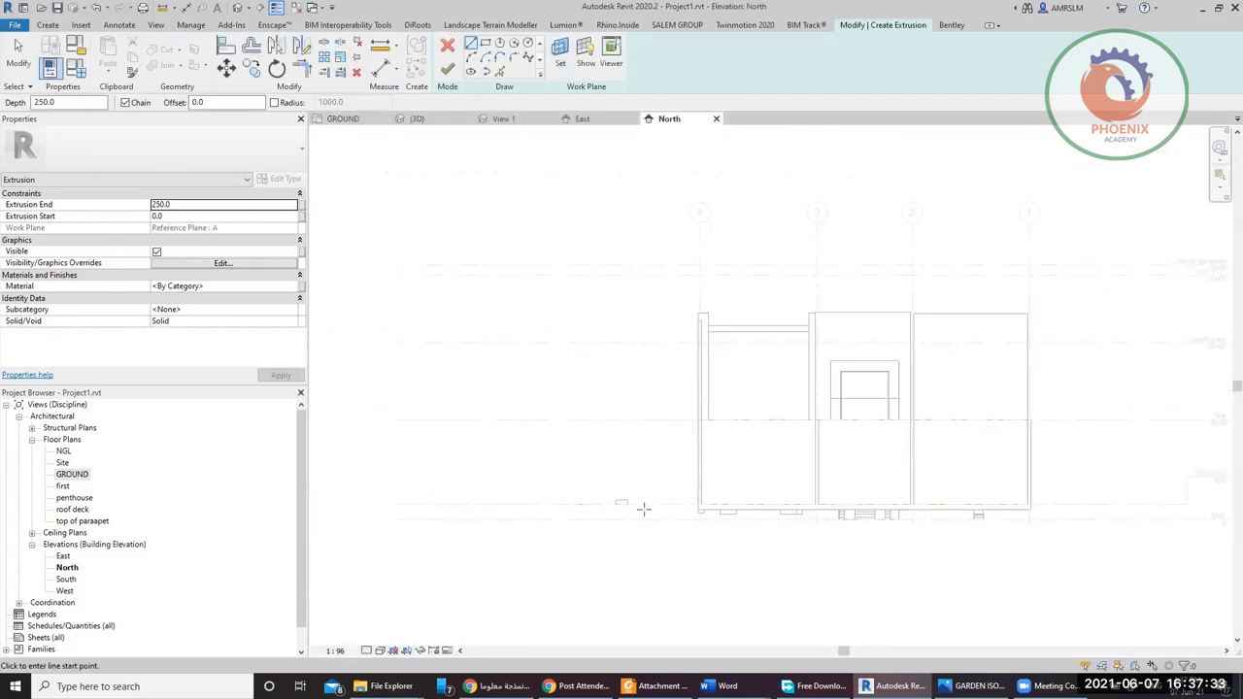
scroll(616, 475, "down", 3)
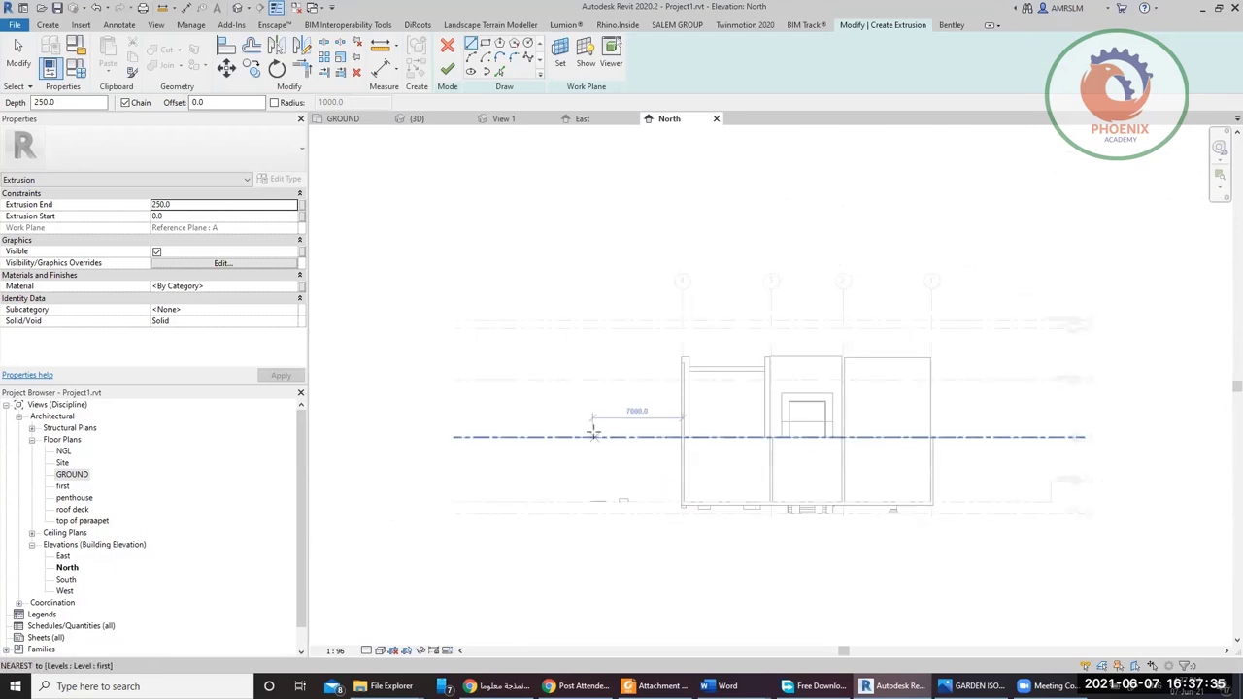
scroll(599, 439, "up", 6)
middle_click_drag(622, 480, 1034, 434)
scroll(932, 428, "down", 5)
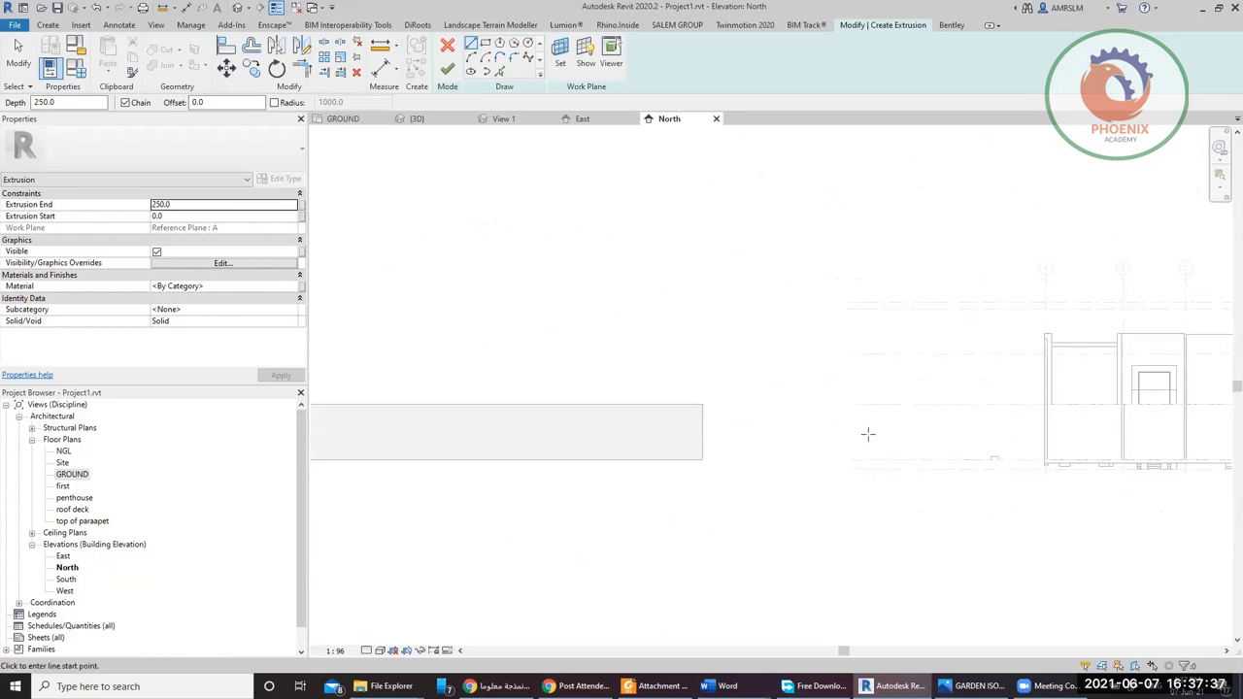
scroll(947, 434, "up", 6)
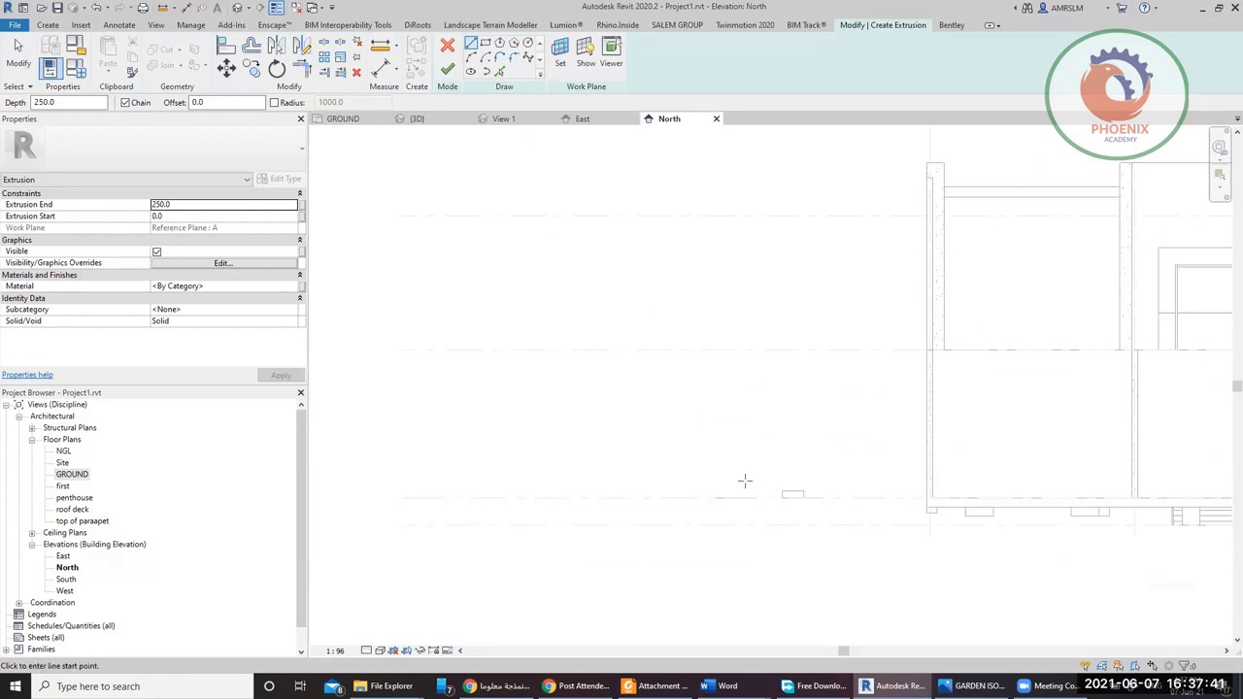
left_click(446, 74)
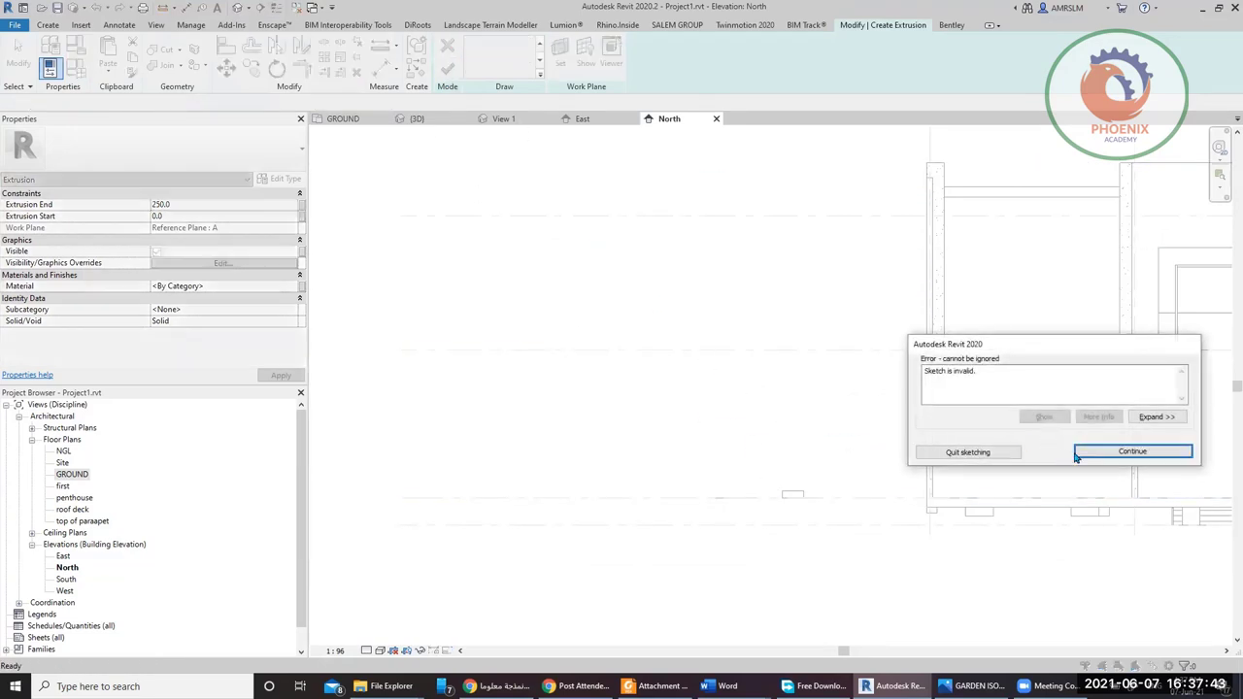
left_click(997, 453)
left_click(653, 351)
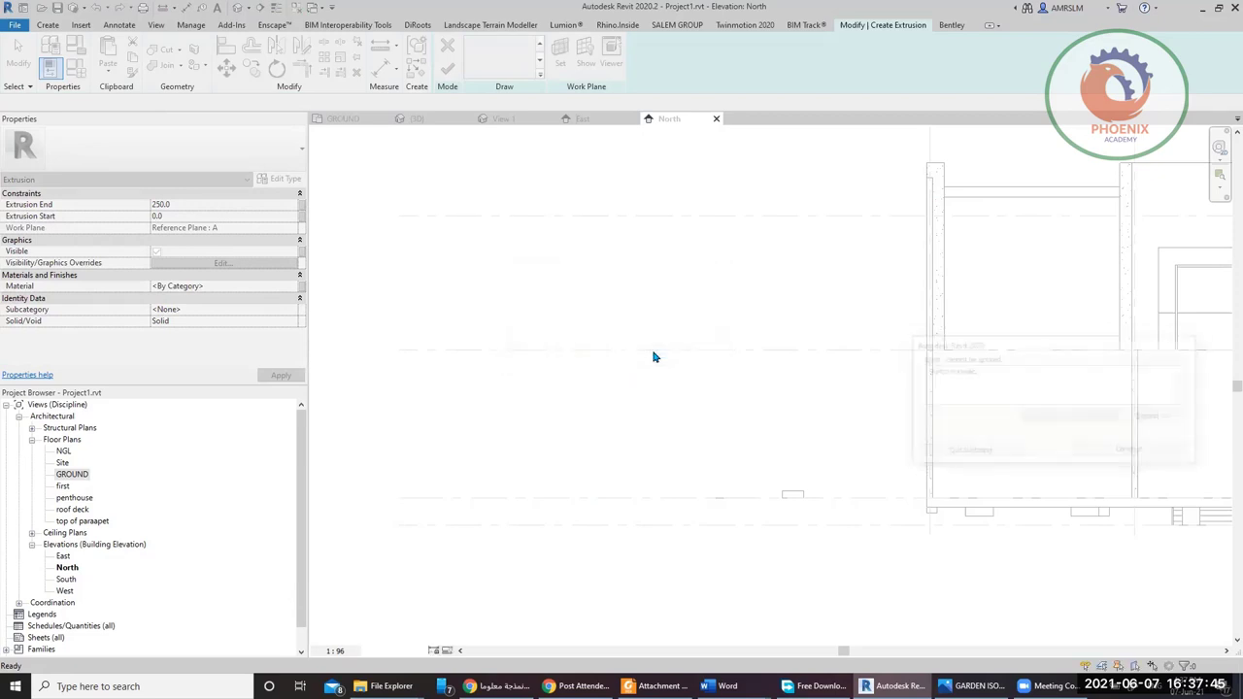
scroll(655, 359, "down", 2)
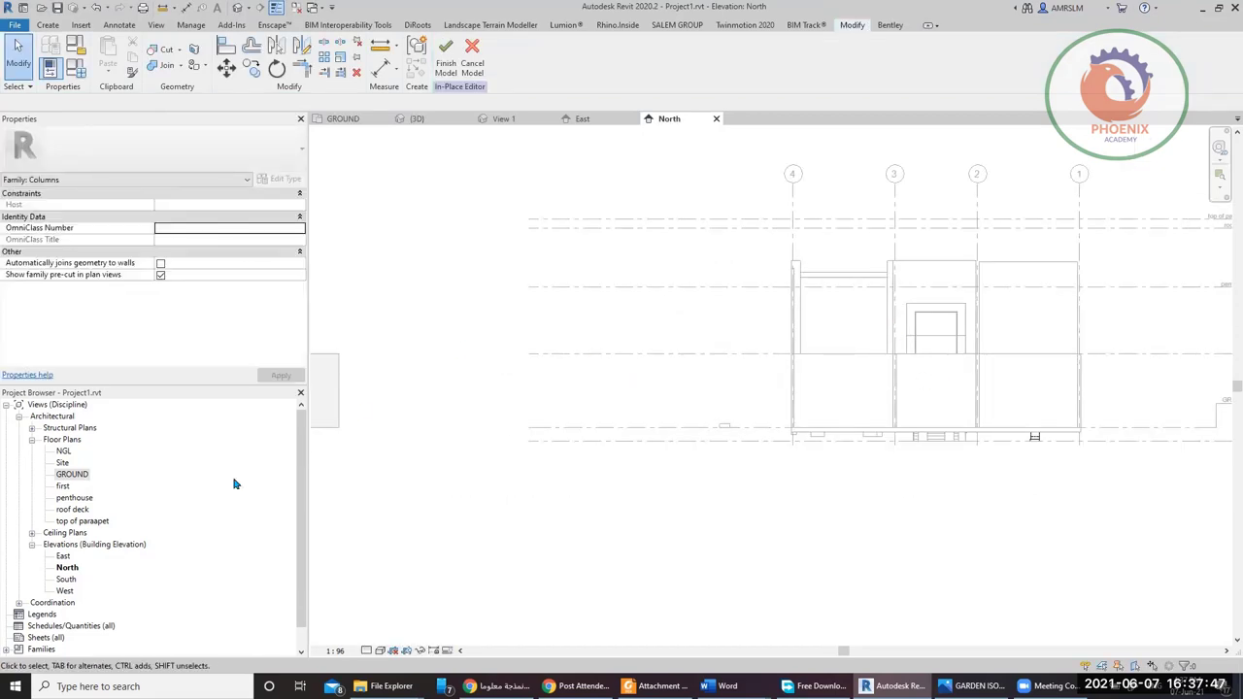
- Look at the South elevation, return to the 3D view, and finish the in-place column model
double_click(64, 580)
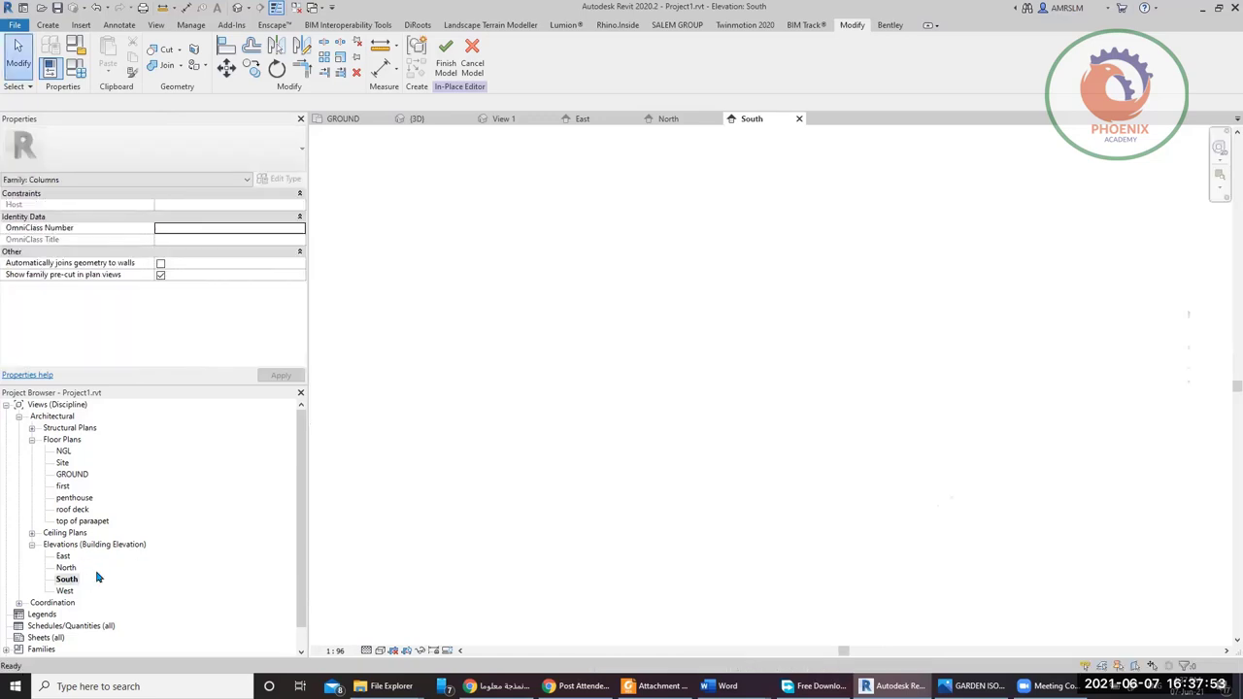
left_click(236, 9)
scroll(697, 378, "up", 1)
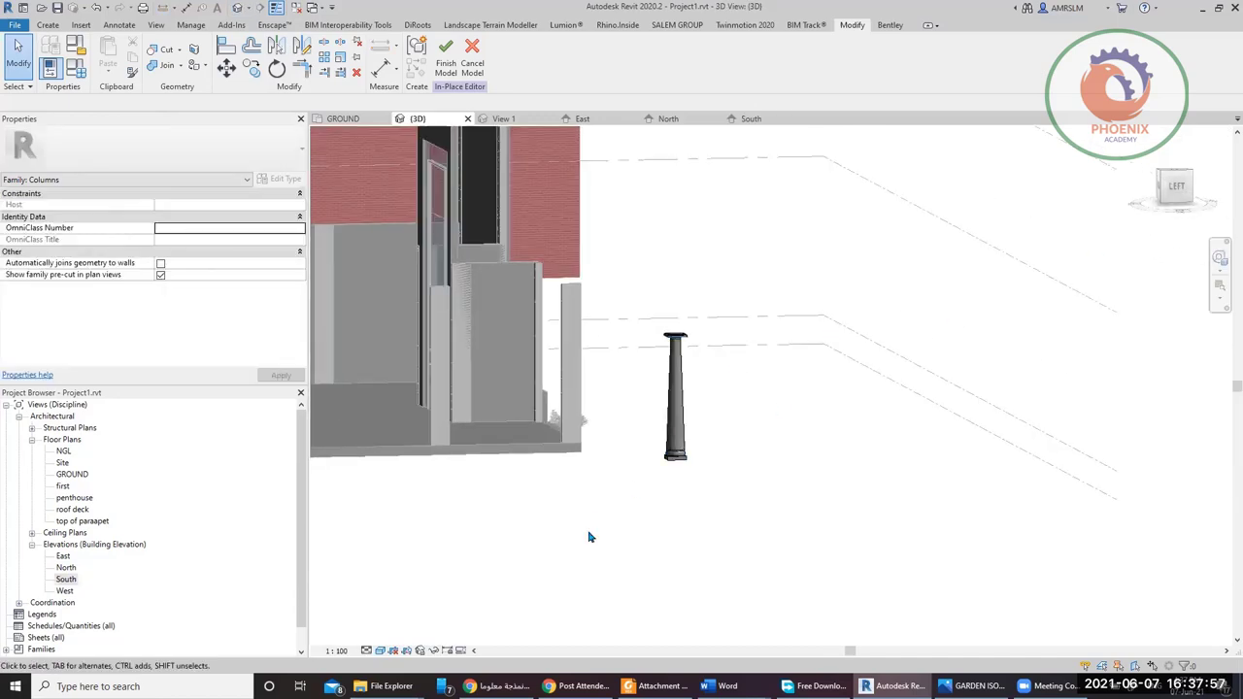
middle_click_drag(588, 537, 737, 348, "shift")
left_click(447, 66)
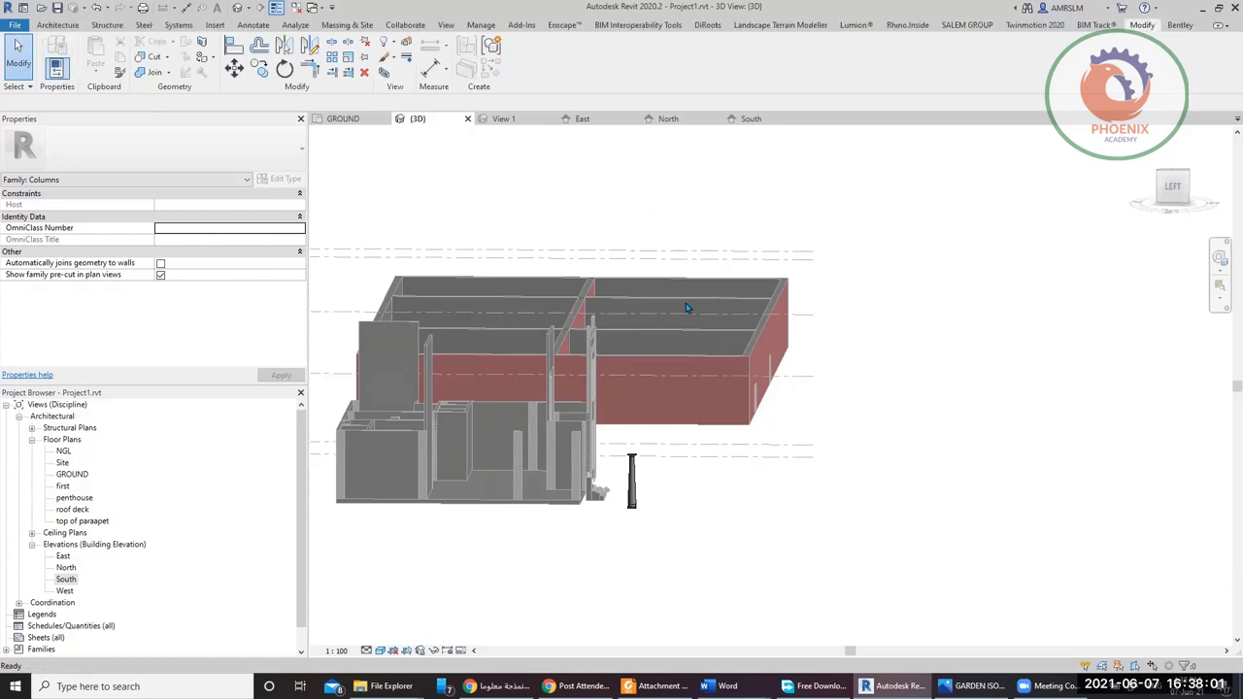
- Inspect the finished column beside the house in the 3D view and select it
middle_click_drag(529, 282, 499, 309, "shift")
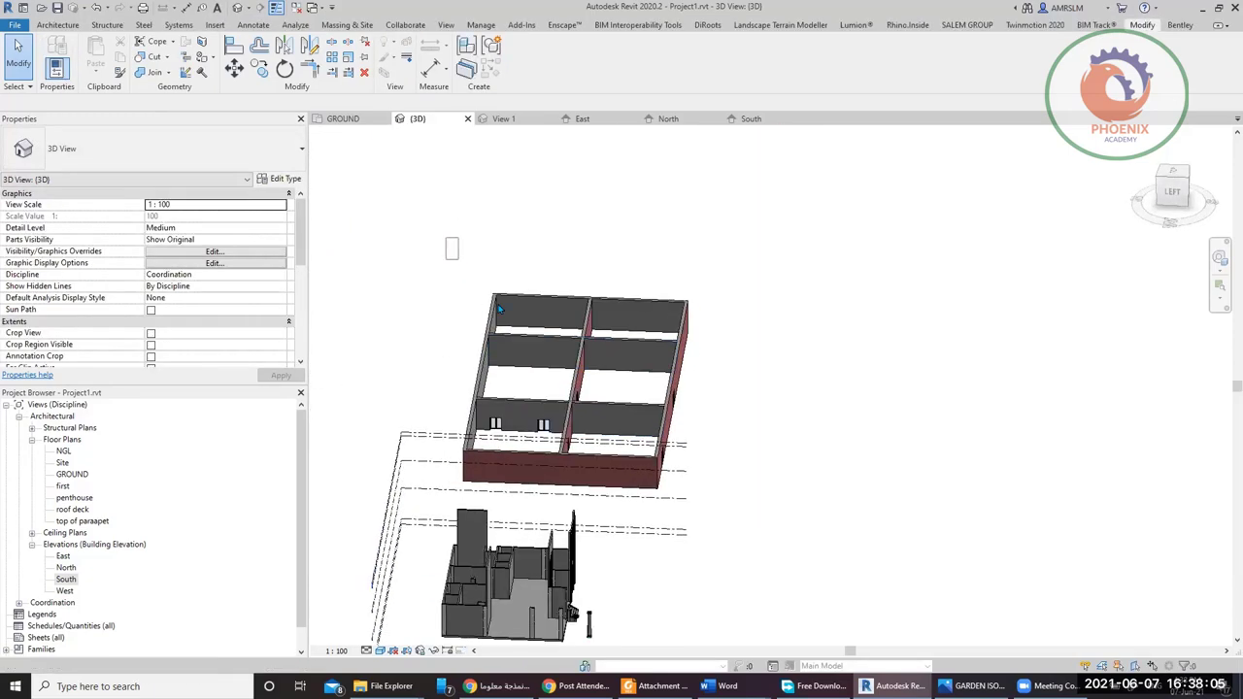
left_click(707, 492)
key("Delete")
middle_click_drag(707, 493, 657, 308)
scroll(544, 452, "up", 5)
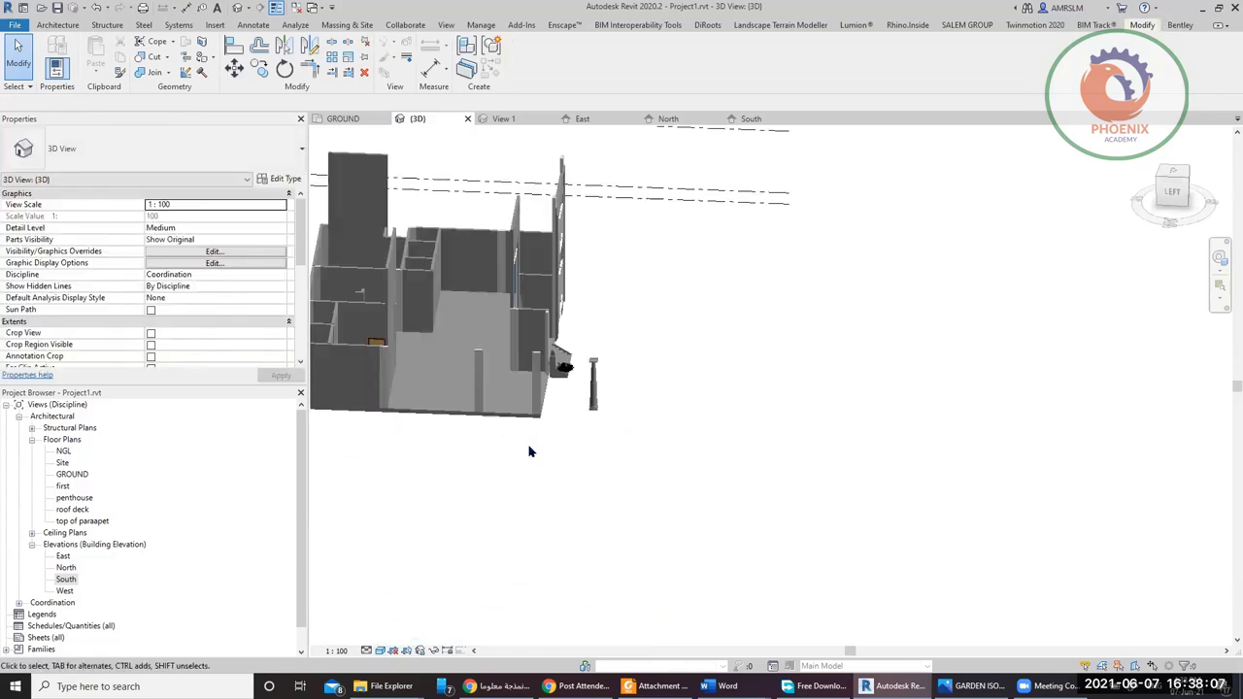
left_click(584, 427)
scroll(500, 380, "up", 1)
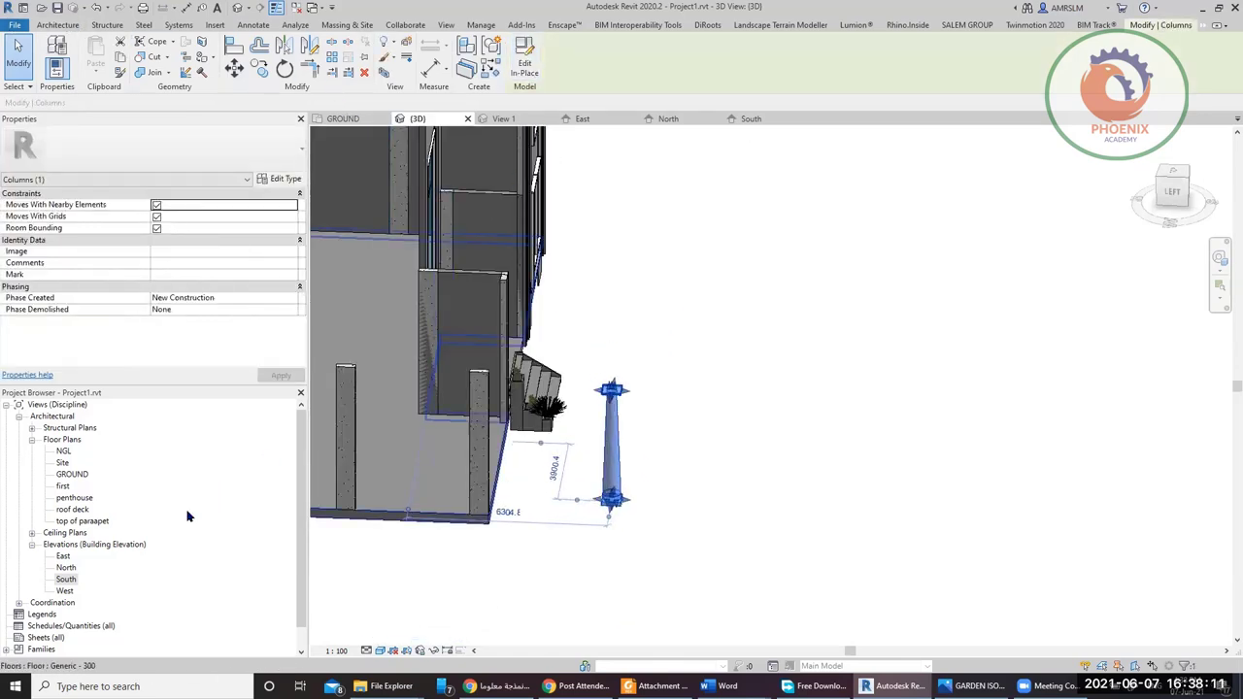
- Open the GROUND floor plan and start a new in-place model in the Walls category, accepting the proposed name
double_click(67, 477)
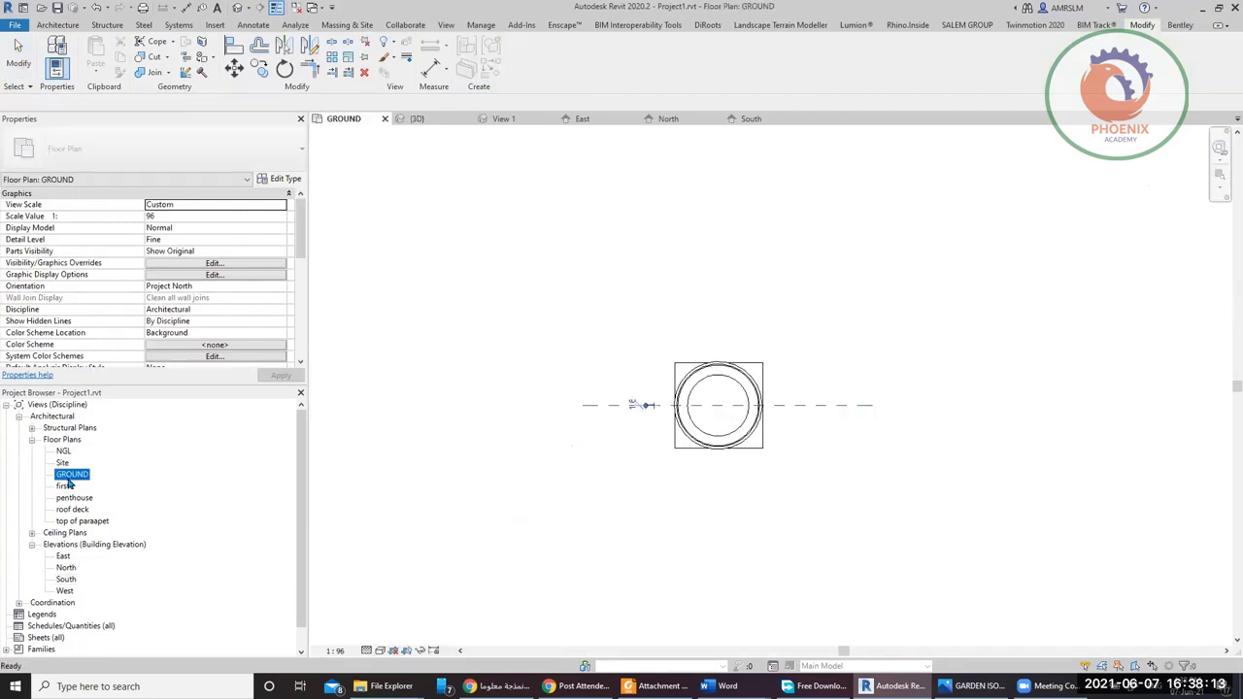
scroll(701, 528, "down", 3)
left_click(687, 530)
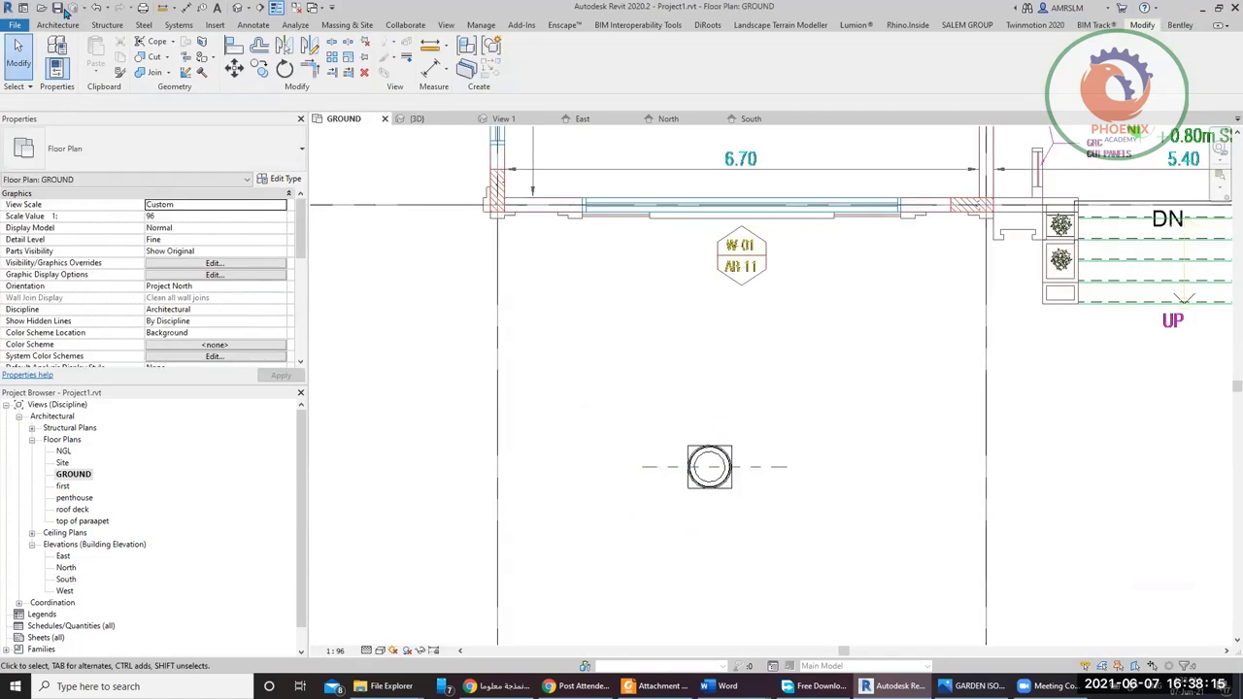
left_click(58, 25)
left_click(150, 76)
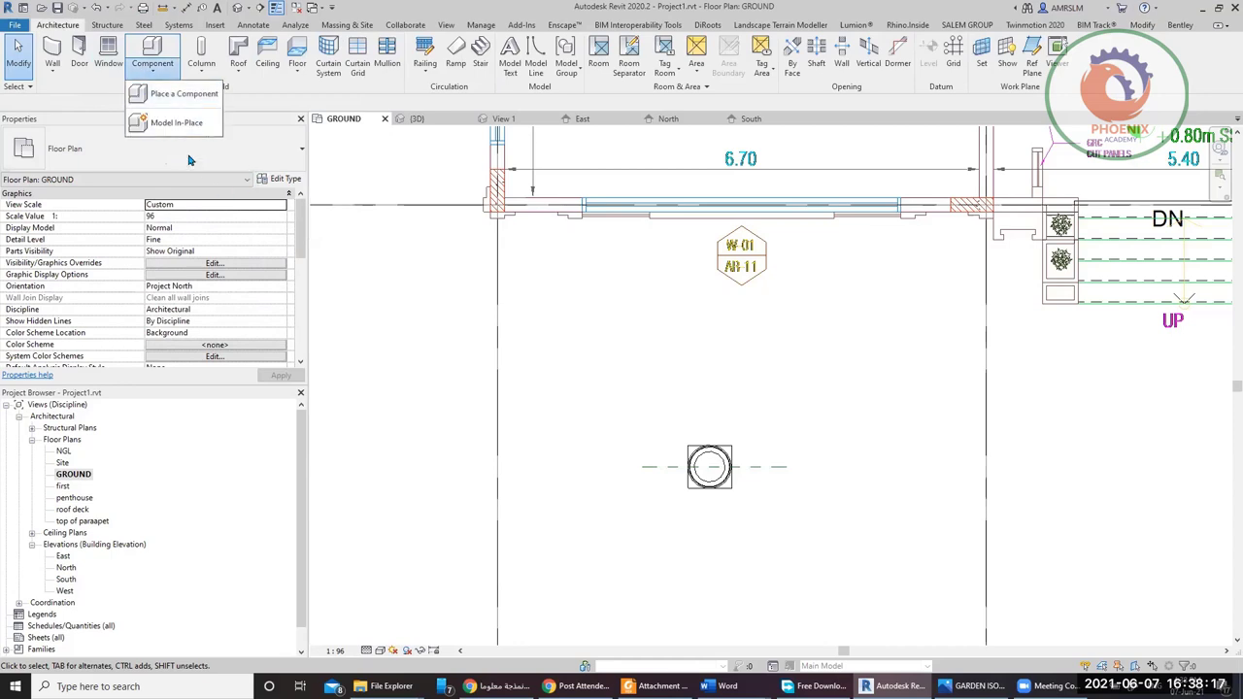
left_click(170, 116)
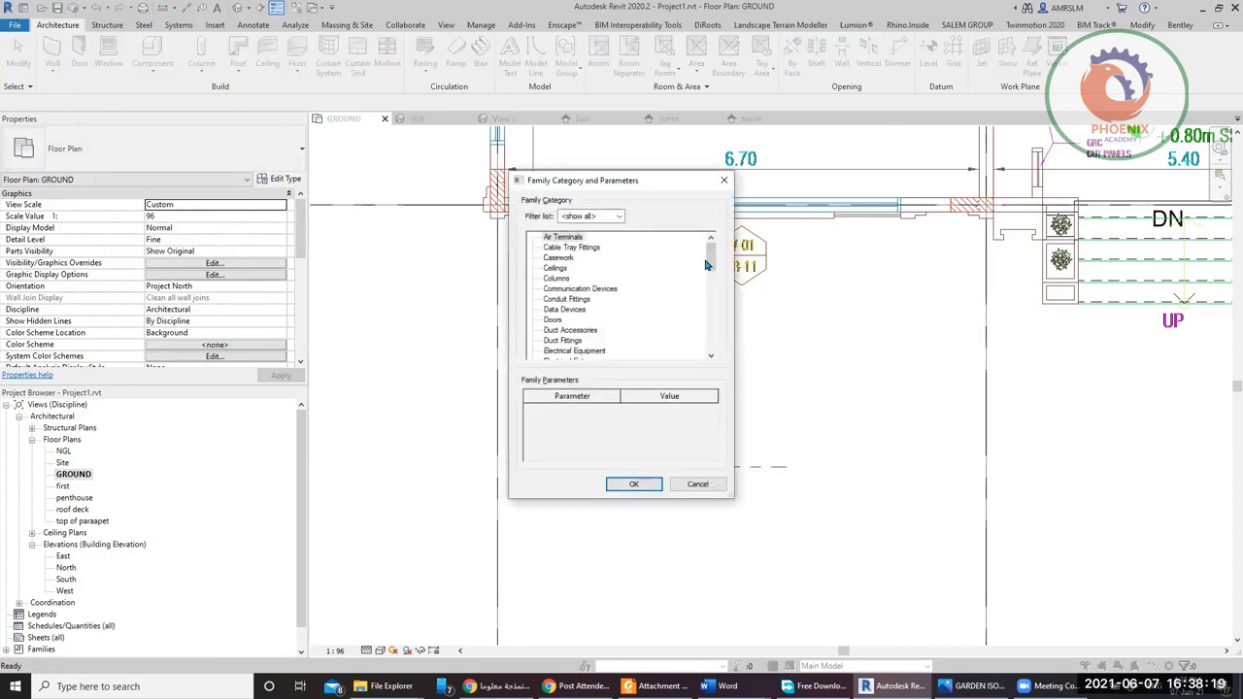
left_click_drag(707, 262, 707, 356)
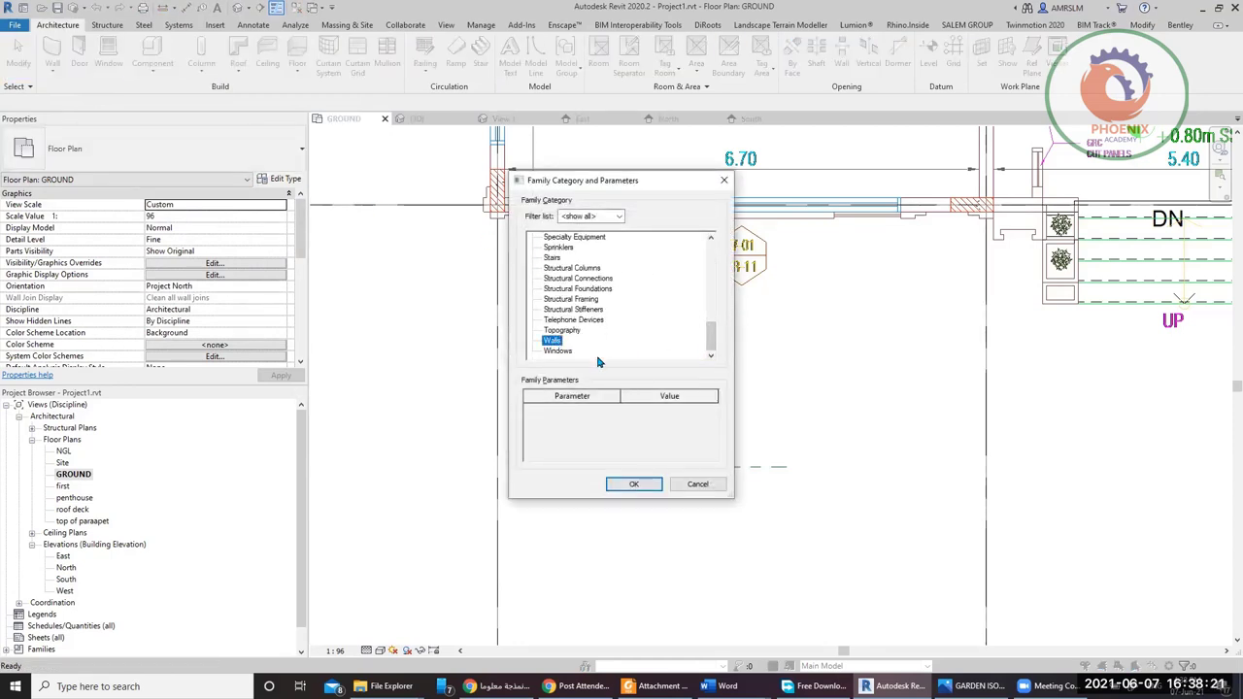
left_click(636, 484)
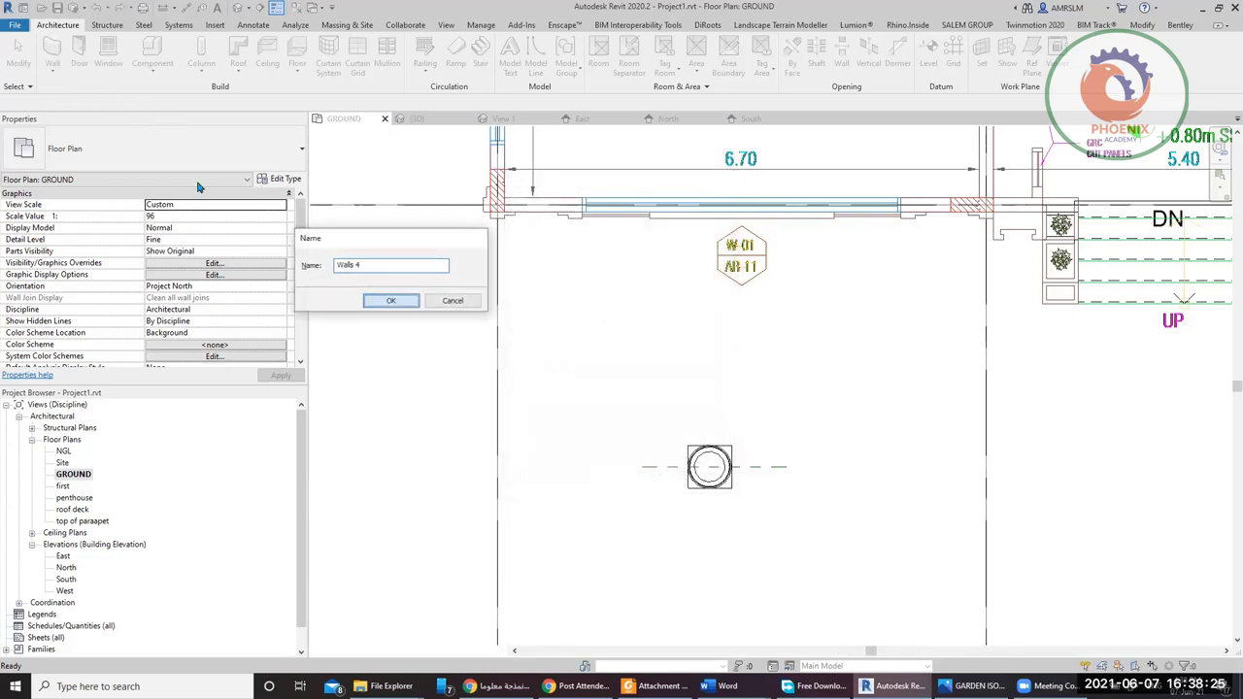
left_click(389, 300)
- Start an extrusion, set its work plane to Reference Plane : A, and open the South elevation for sketching
left_click(105, 56)
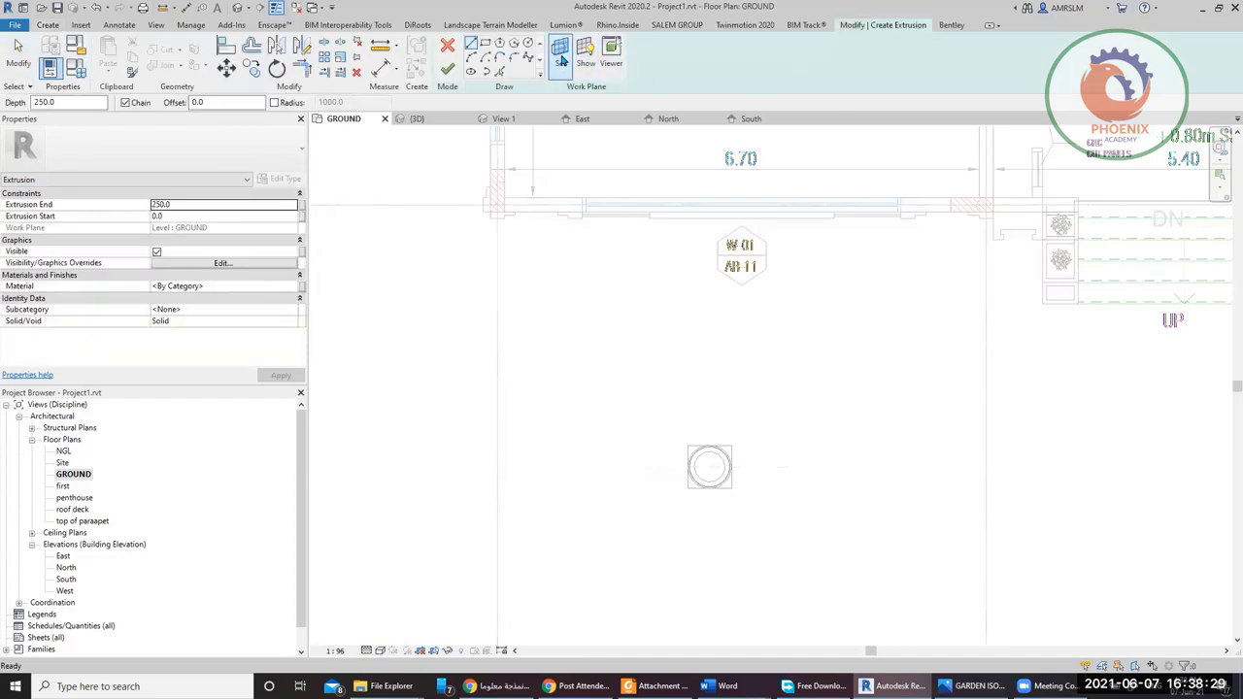
left_click(561, 60)
left_click(976, 326)
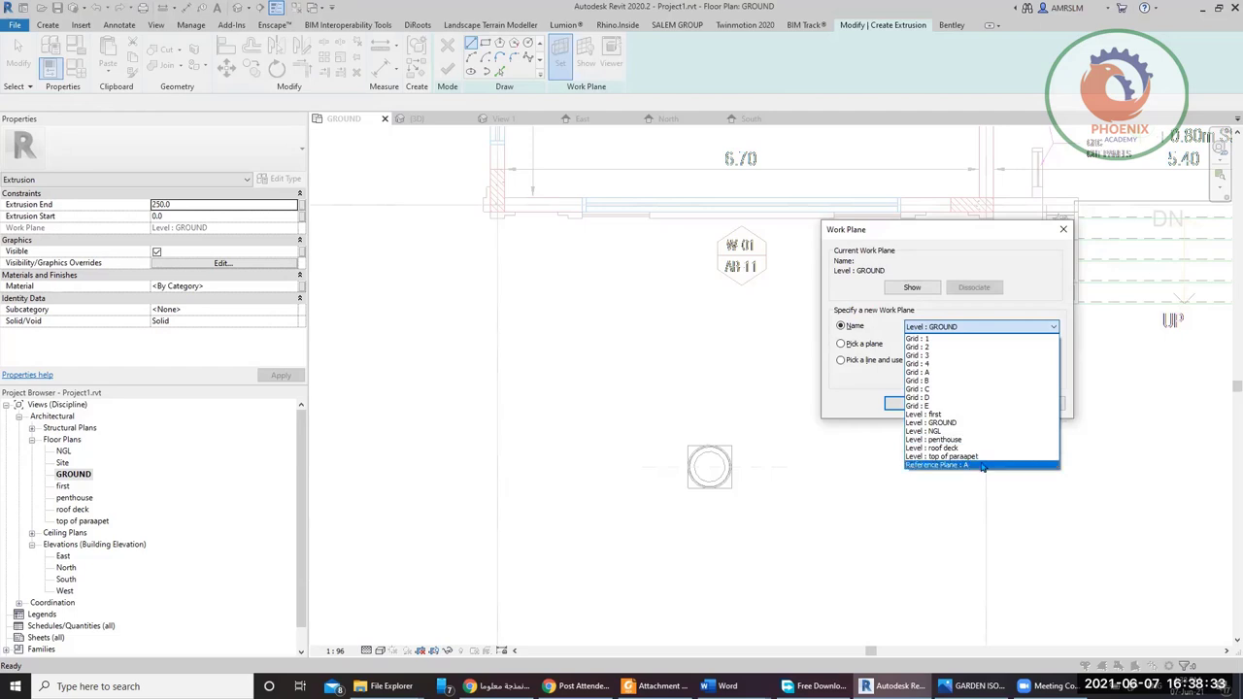
left_click(981, 464)
left_click(913, 403)
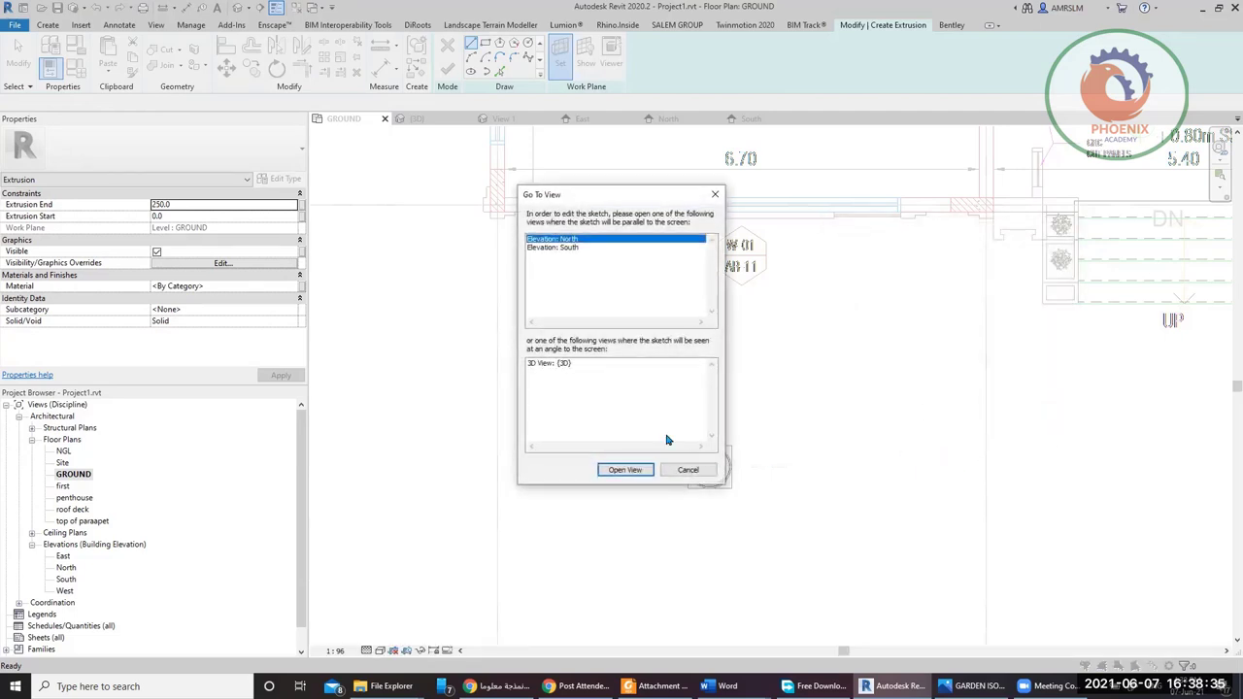
left_click(572, 248)
left_click(611, 471)
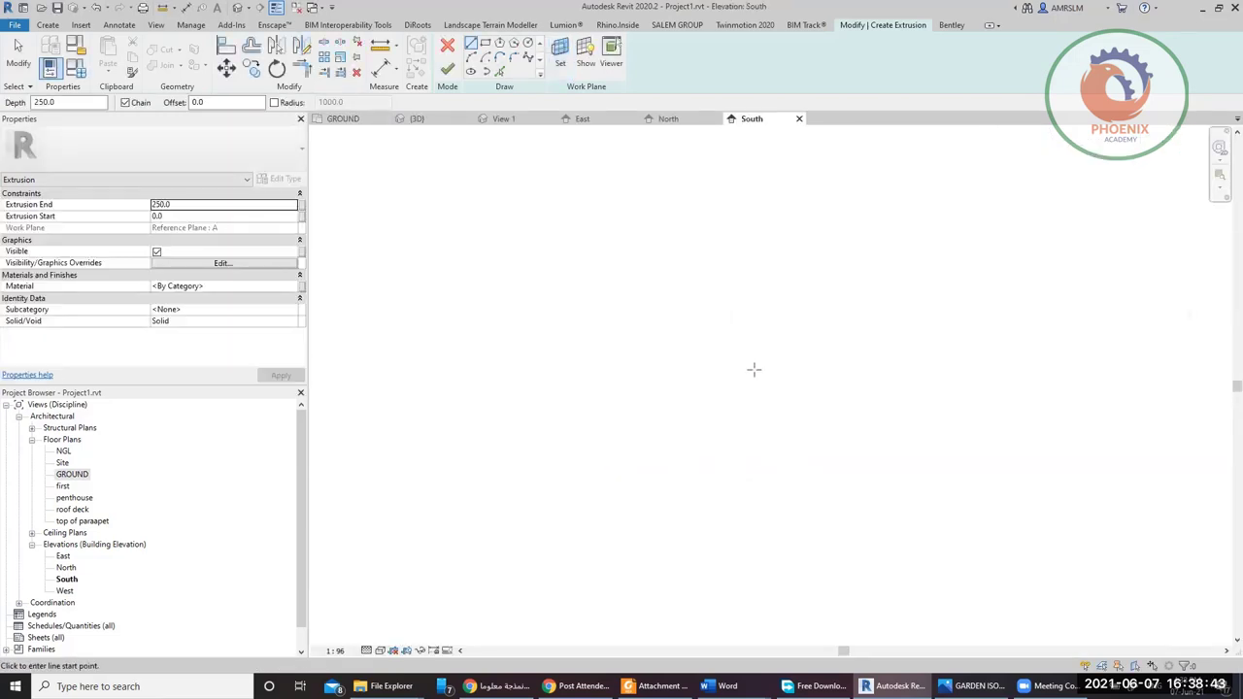
- Continue the extrusion sketch in the North elevation and set its visual style to Wireframe, with the column's capital in view
key("Escape")
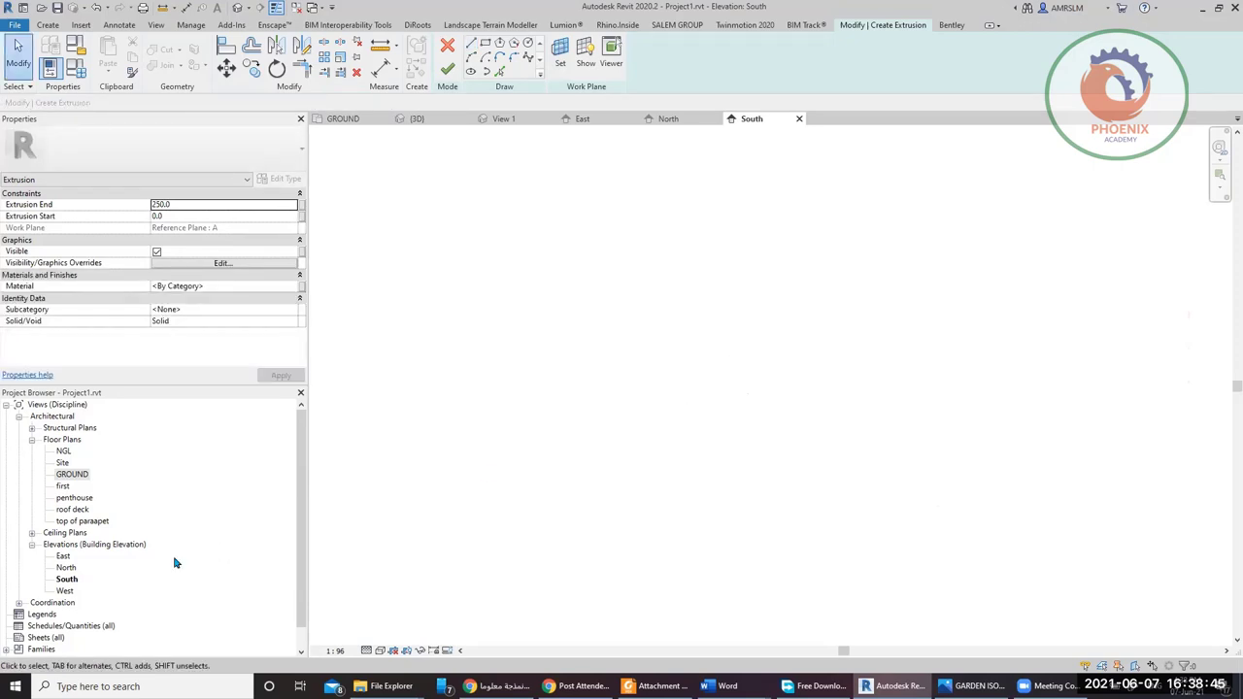
double_click(65, 568)
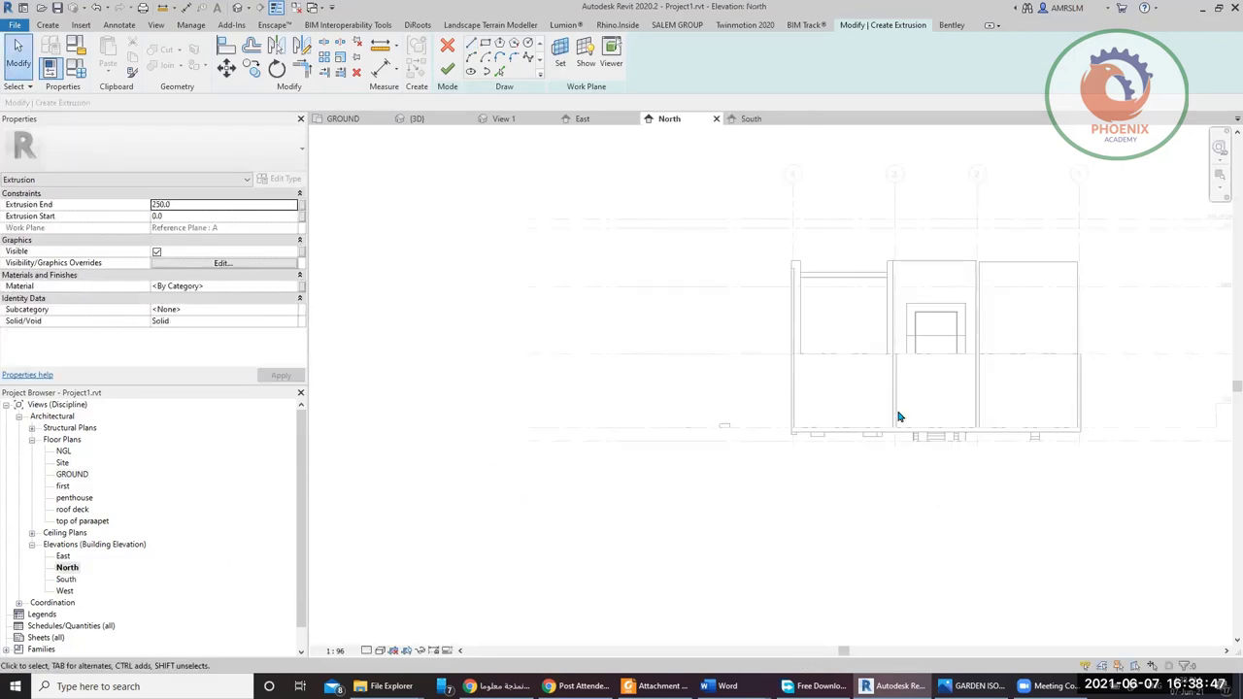
middle_click_drag(898, 417, 735, 432)
scroll(859, 443, "up", 10)
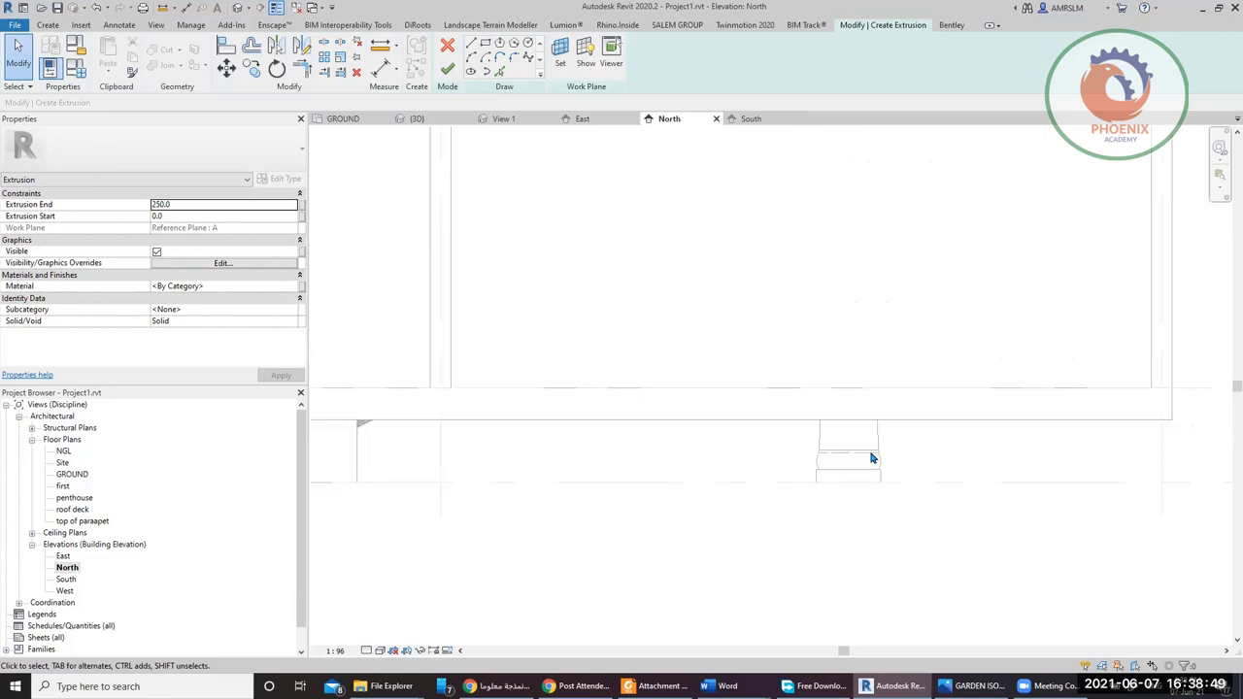
left_click(377, 651)
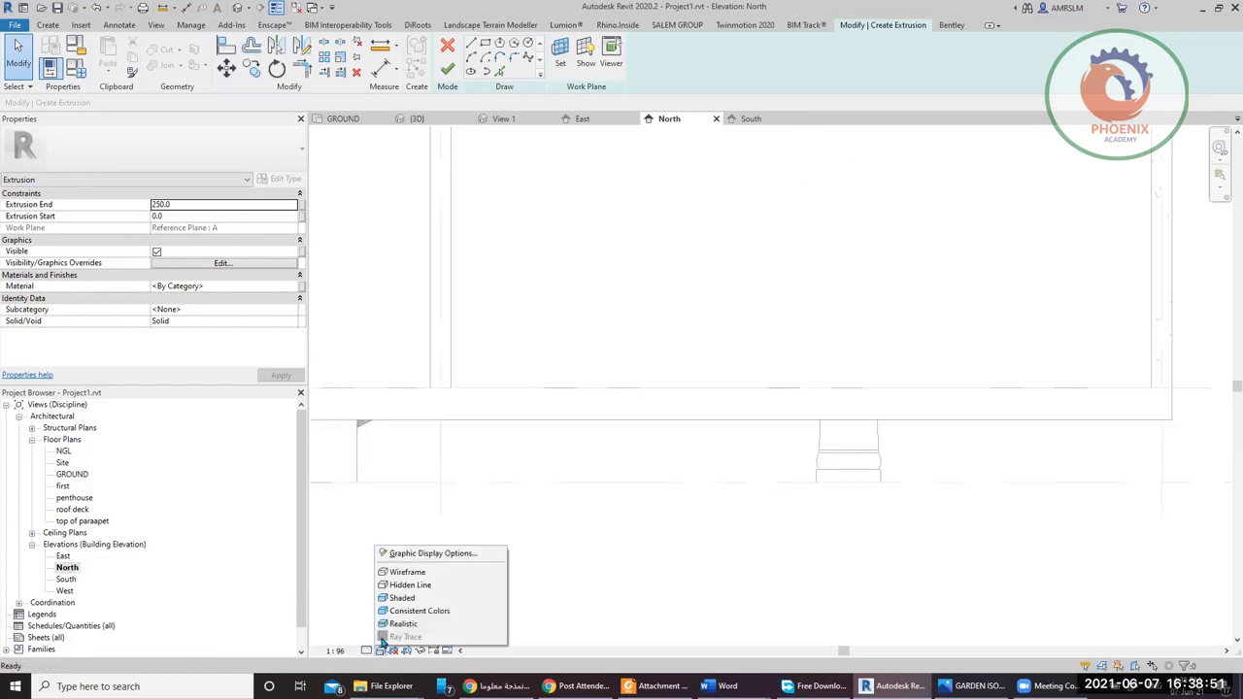
left_click(408, 577)
middle_click_drag(851, 330, 764, 574)
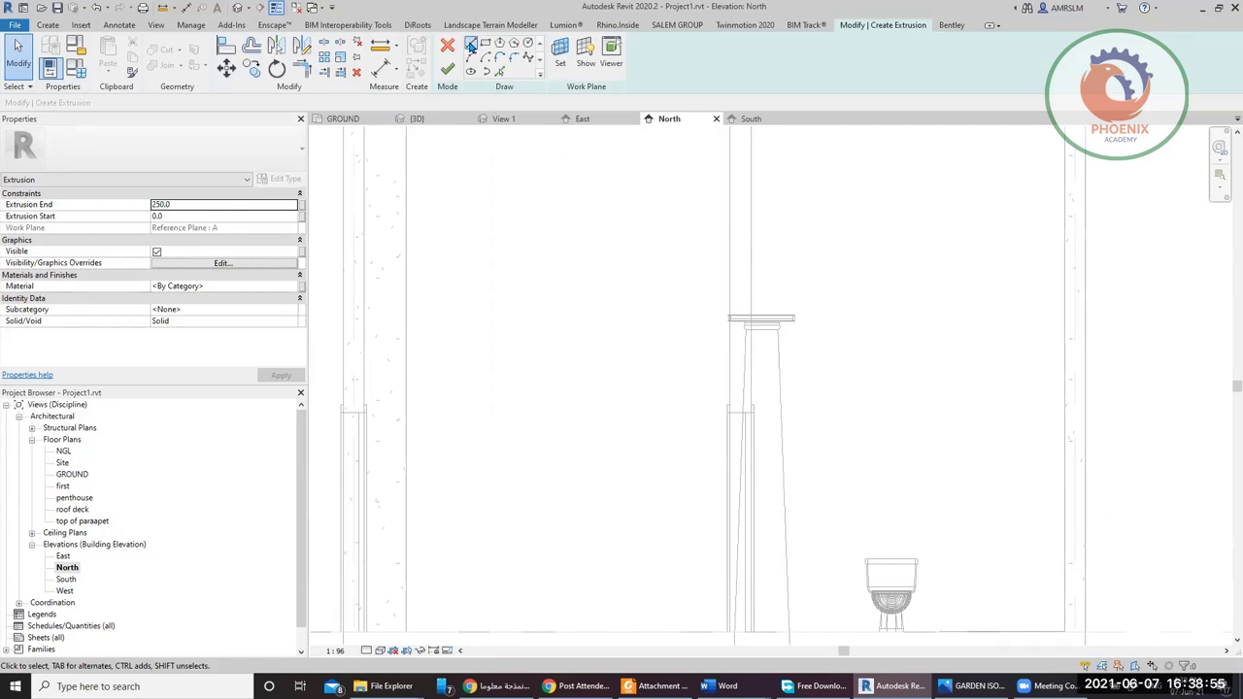
- Check the pergola beams in the garden render, then sketch a horizontal line about 4900 mm long from the capital's upper corner across its top
left_click(470, 47)
left_click(976, 686)
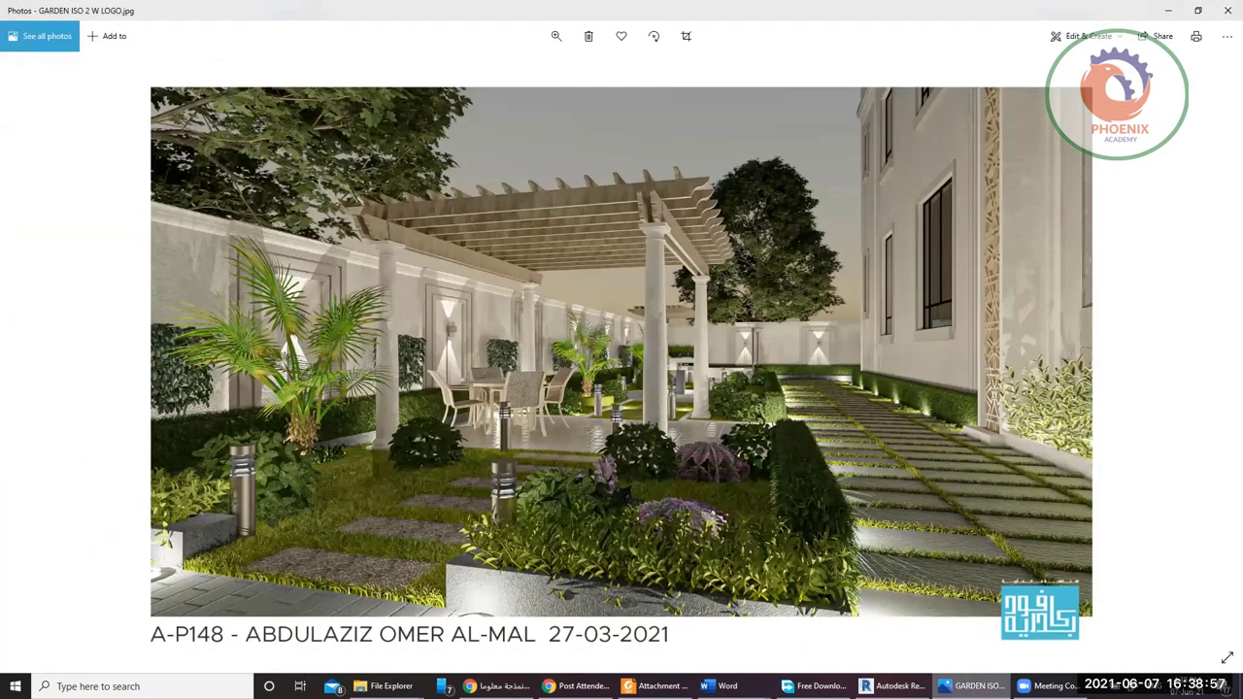
left_click(891, 685)
scroll(814, 313, "up", 6)
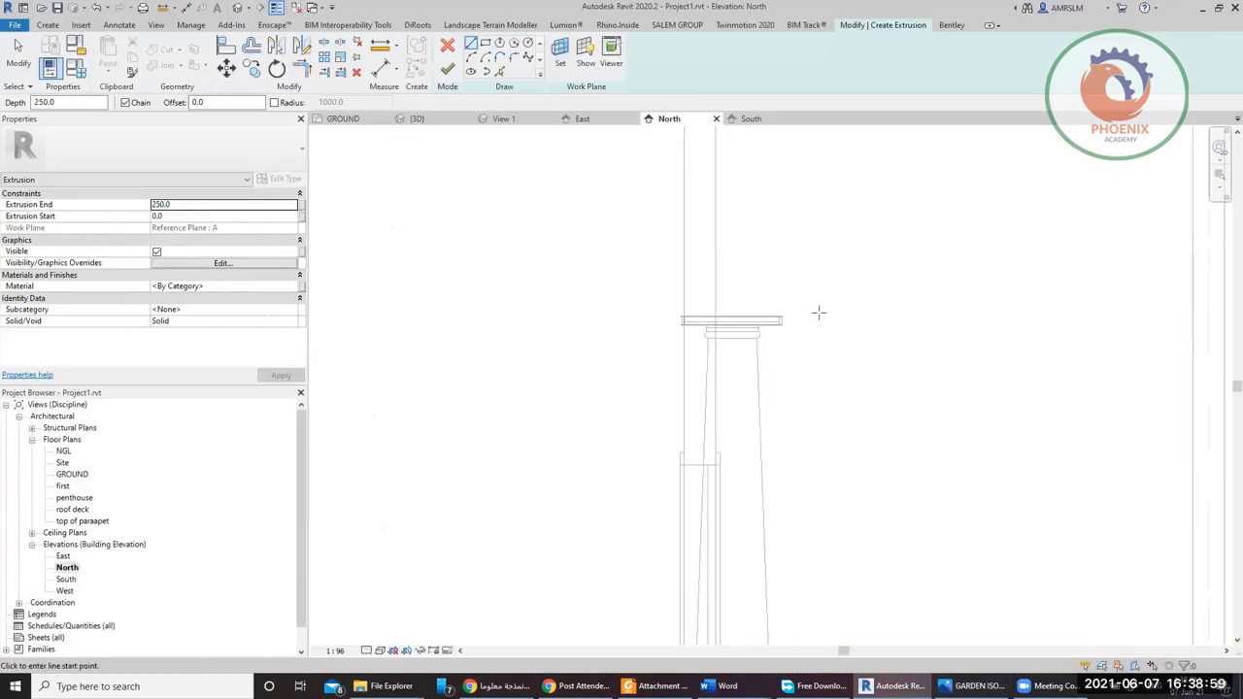
scroll(782, 300, "up", 3)
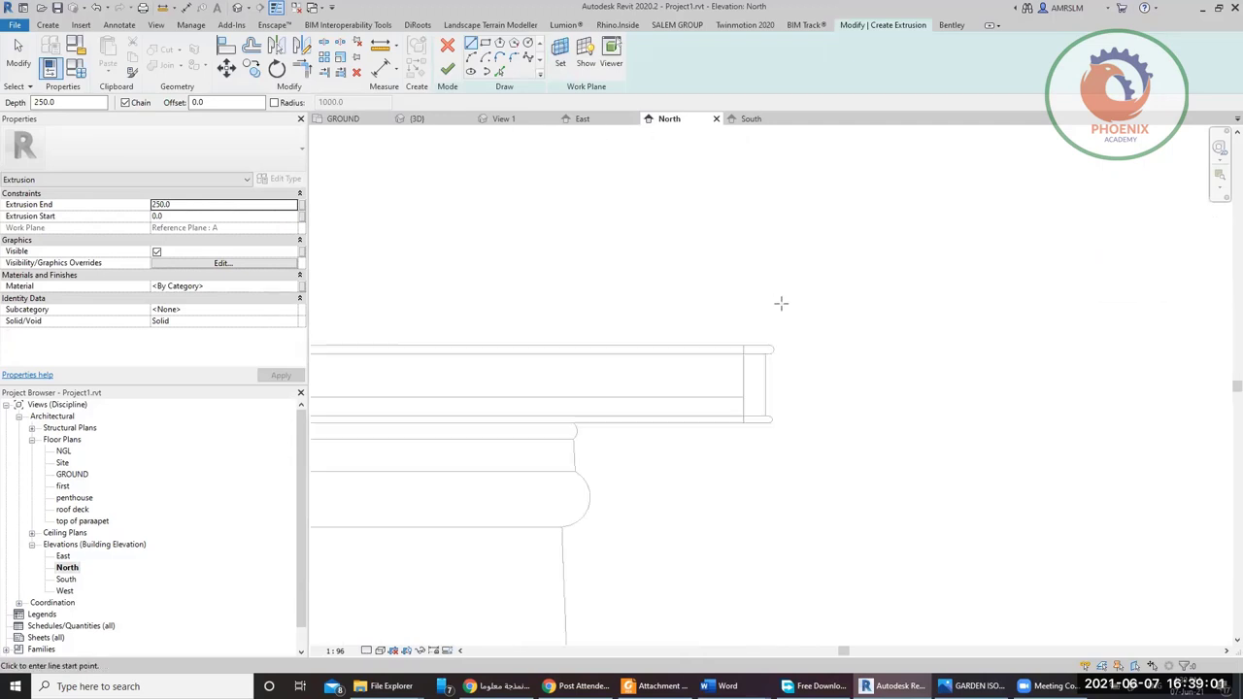
left_click(777, 315)
scroll(1059, 361, "down", 5)
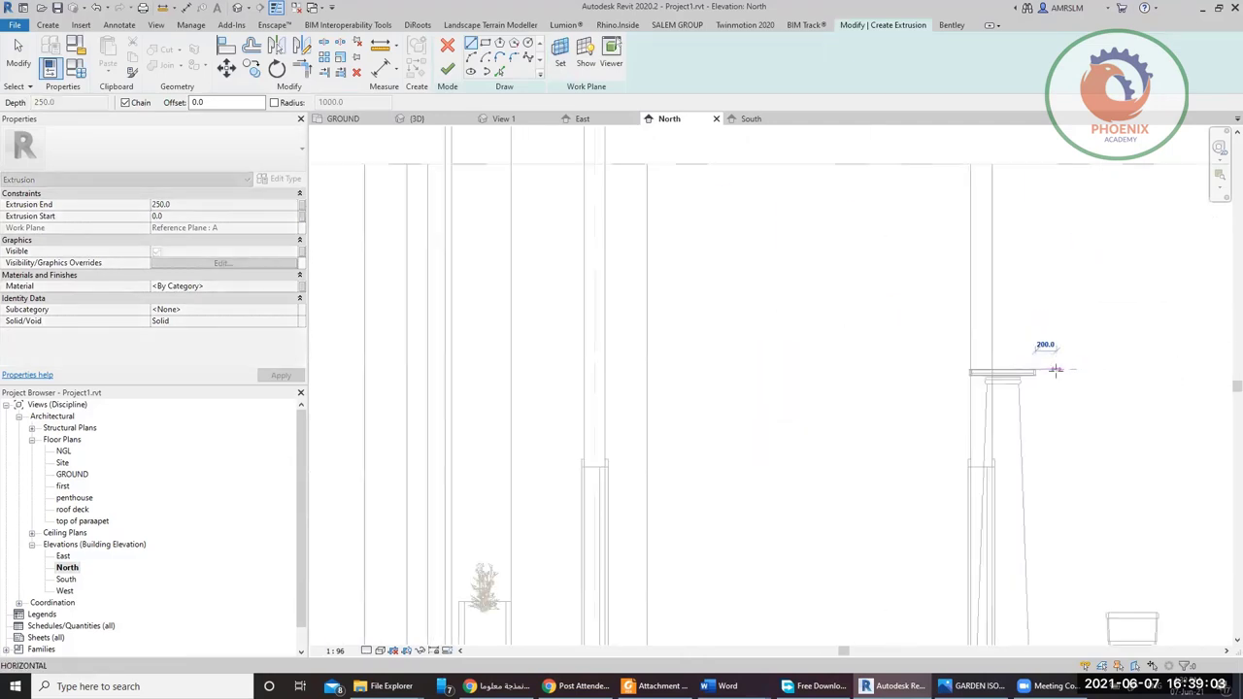
left_click(611, 367)
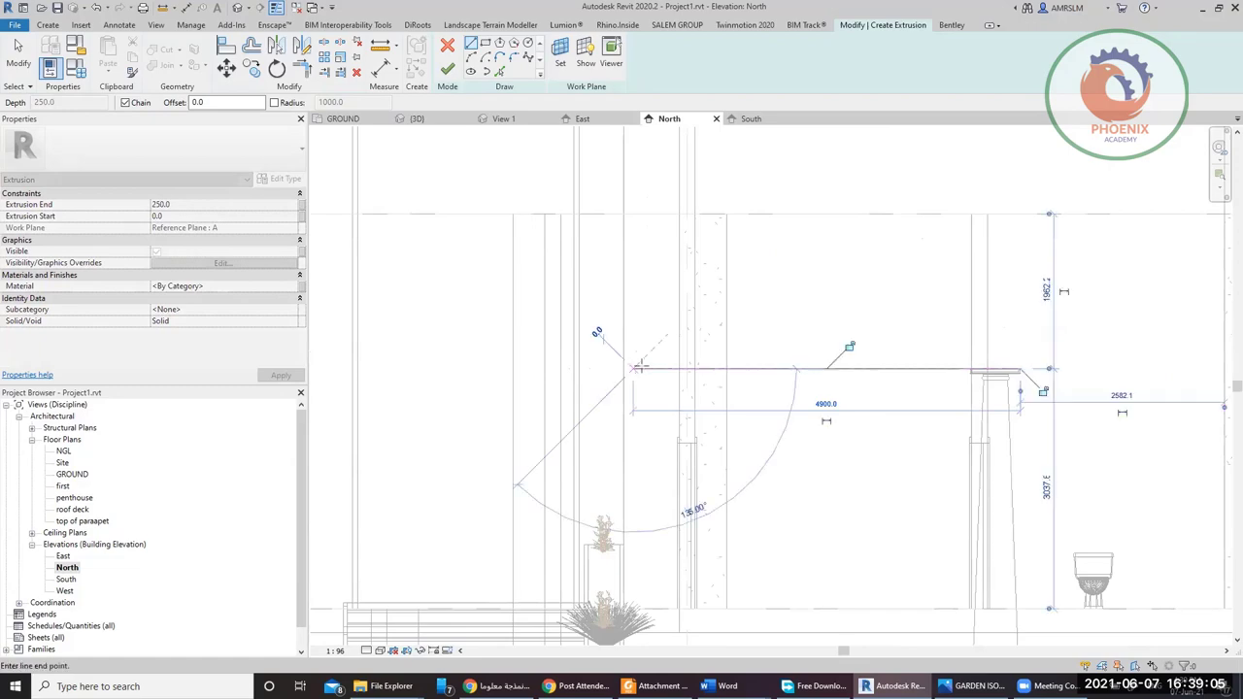
scroll(933, 364, "up", 3)
key("Escape")
key("Escape")
- Extend the line's end beyond the capital to a total length of 5060 mm, and check the beam overhang against the garden render
left_click(893, 376)
left_click_drag(1071, 375, 1109, 373)
key("alt+Tab")
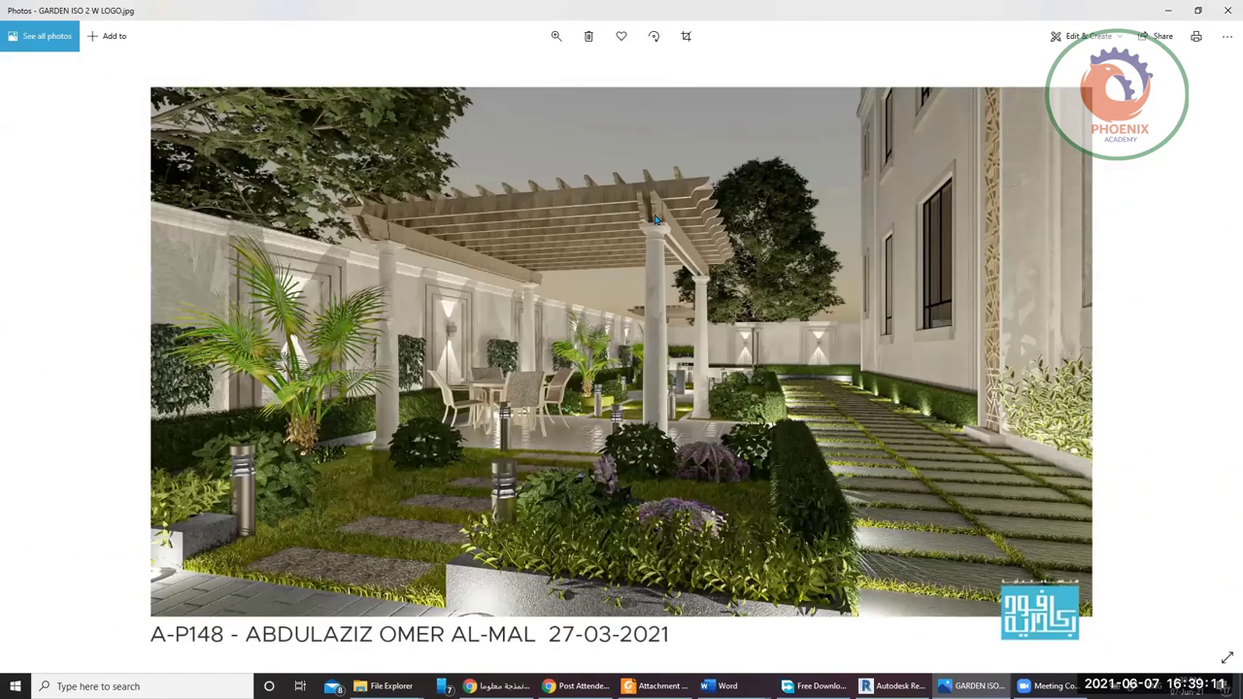
key("alt+Tab")
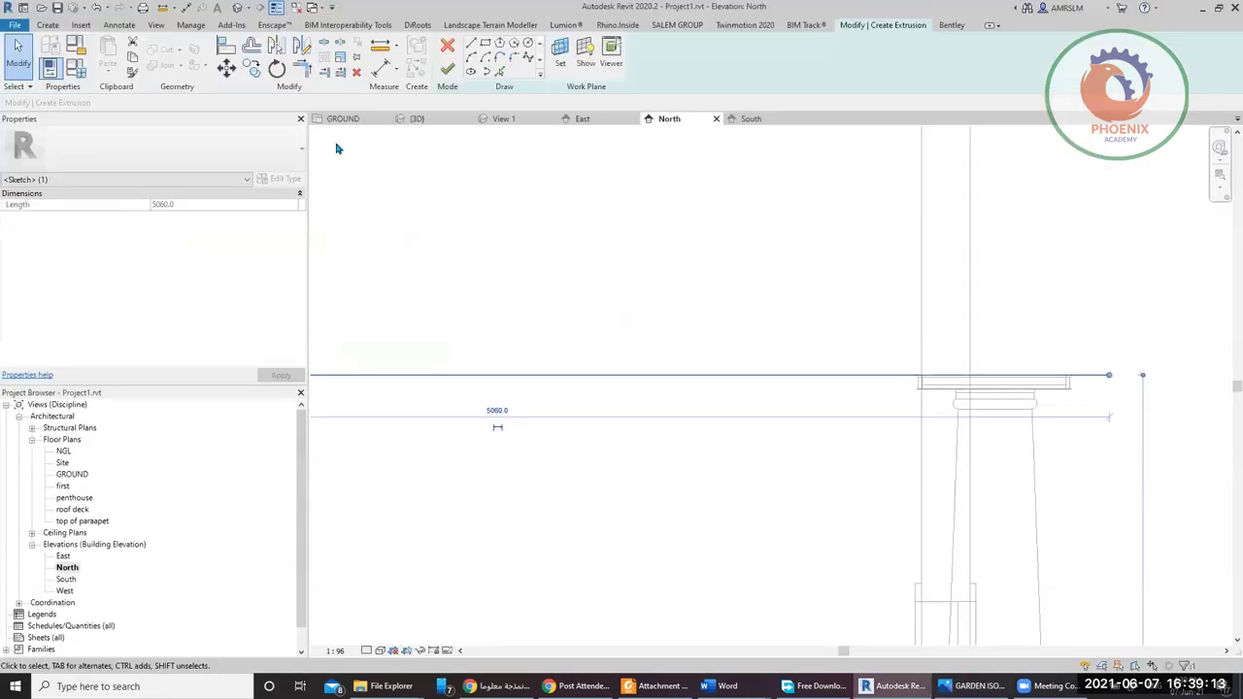
- Try a start-end-radius arc from the line's outer end as the beam's end profile, comparing it with the beam ends in the garden render
left_click(471, 57)
scroll(1118, 385, "up", 3)
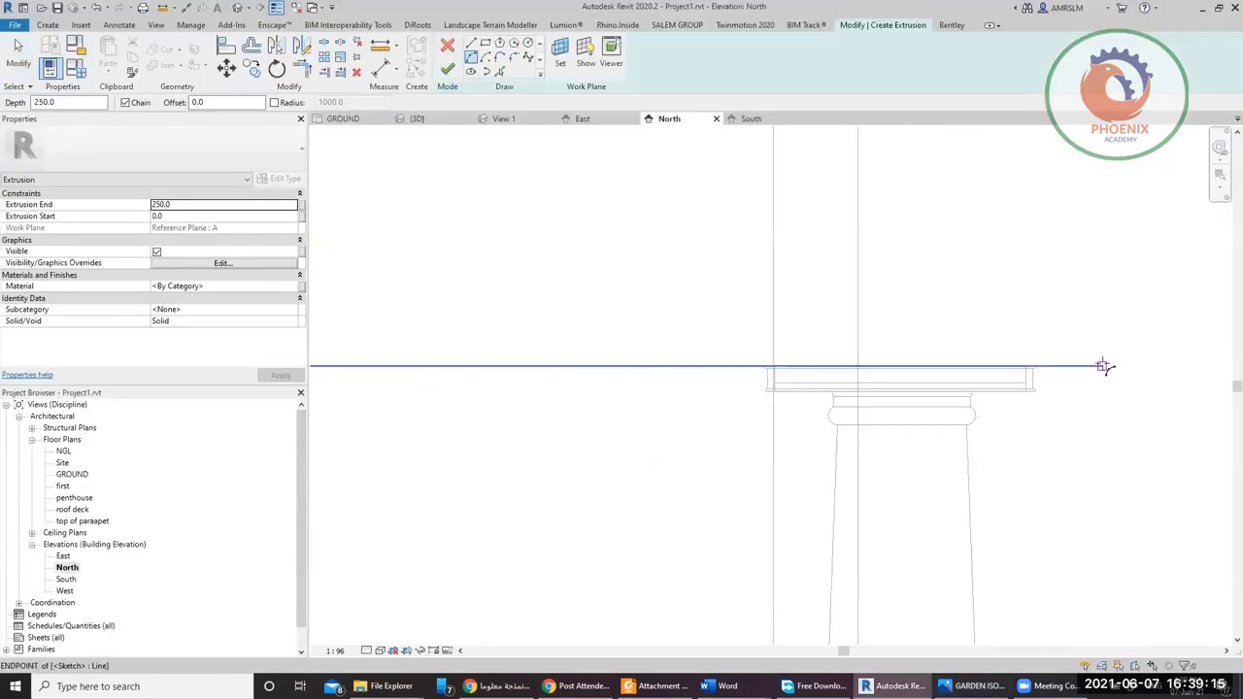
left_click(1104, 366)
left_click(1151, 315)
scroll(1136, 325, "up", 3)
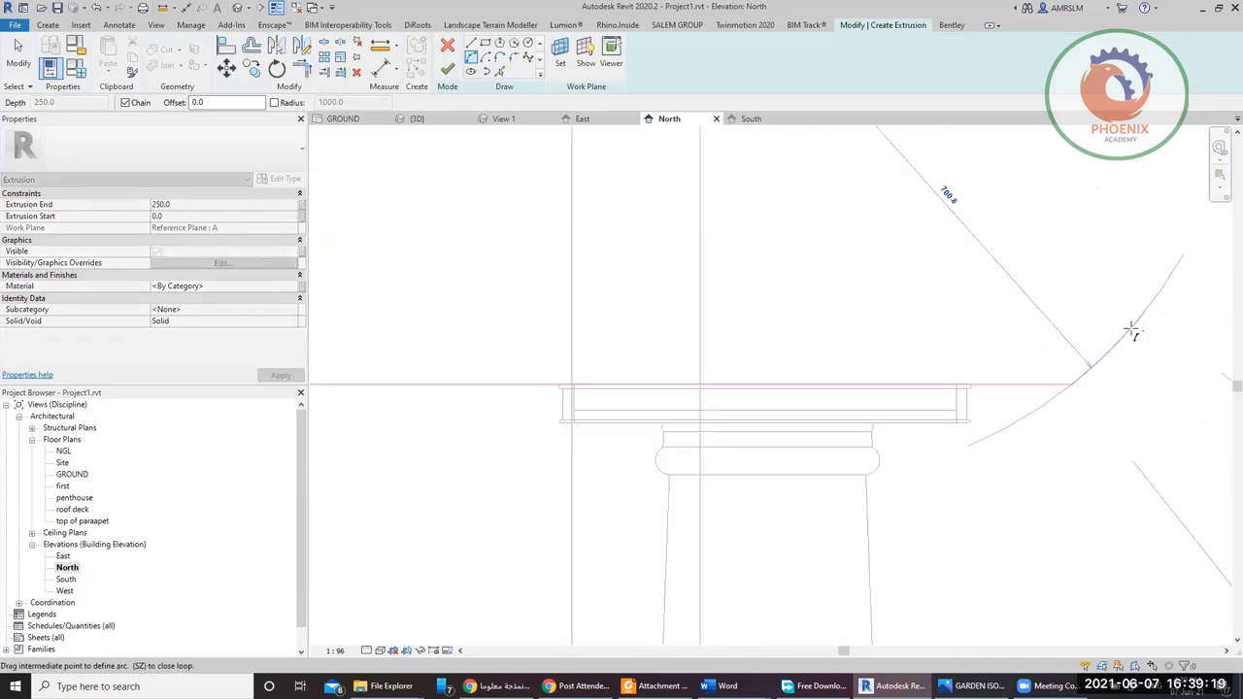
left_click(1131, 328)
middle_click_drag(1142, 425, 959, 478)
key("alt+Tab")
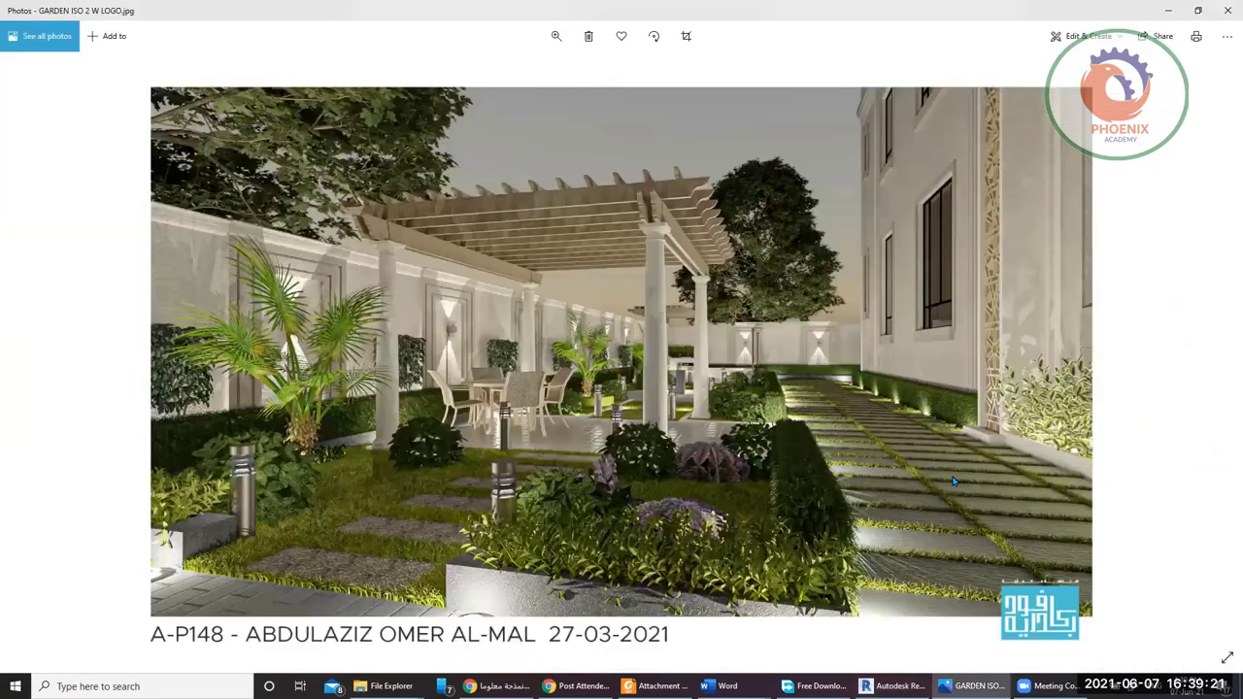
scroll(657, 238, "up", 4)
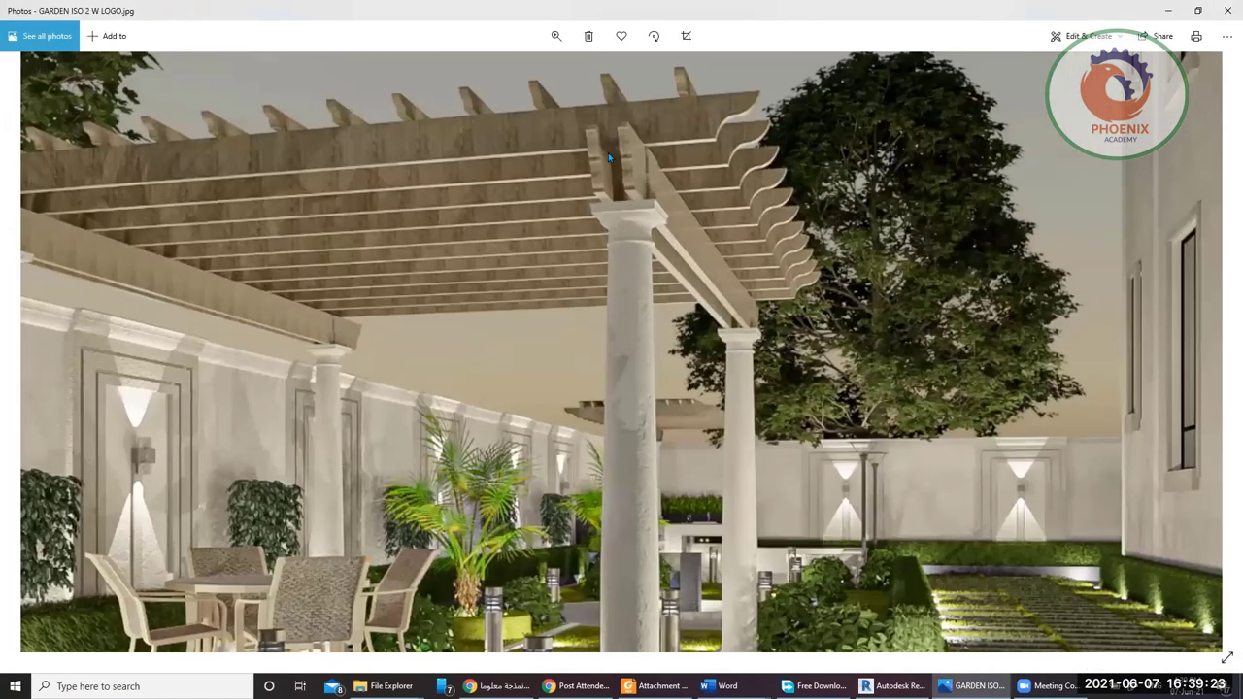
key("alt+Tab")
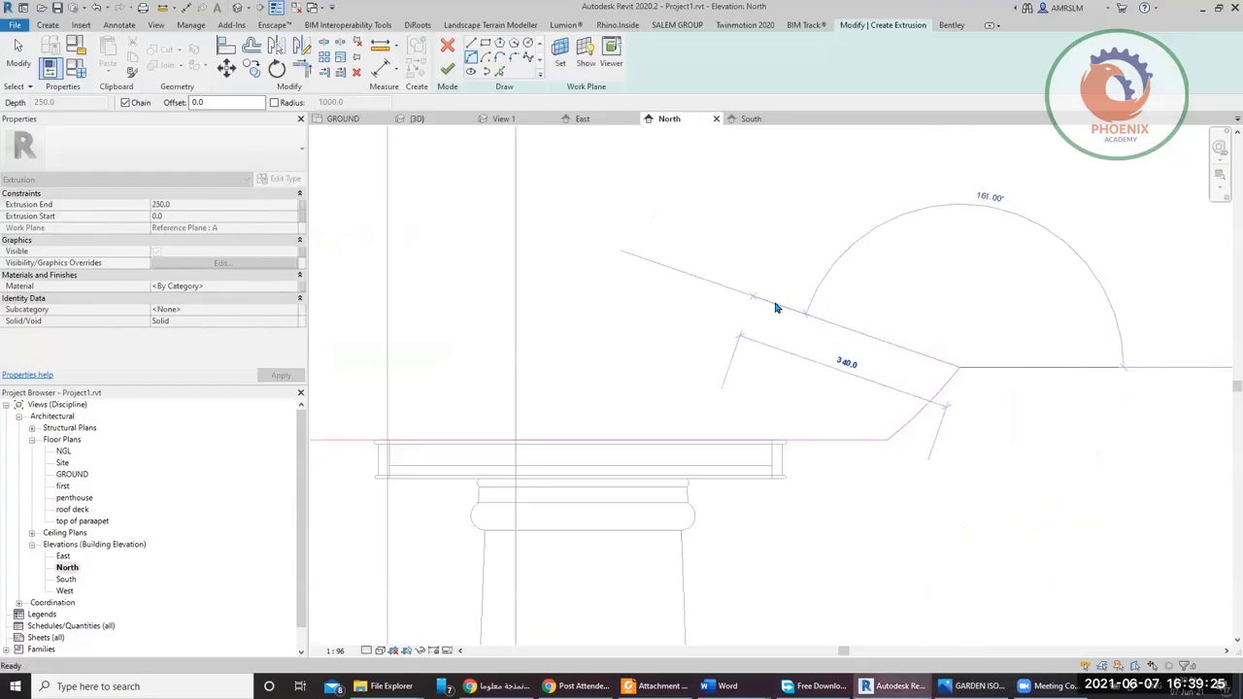
key("Escape")
key("Escape")
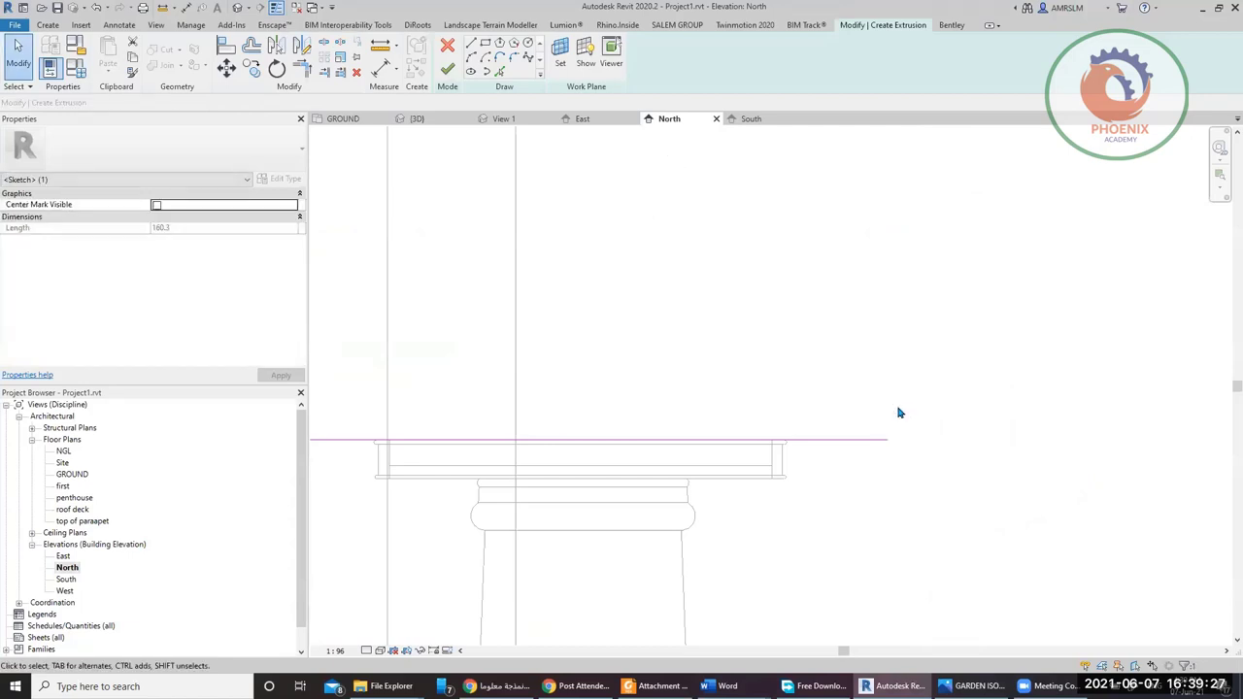
- Try a vertical line about 40 mm long at the outer end of the horizontal line, comparing it with the beam ends in the render
left_click(476, 51)
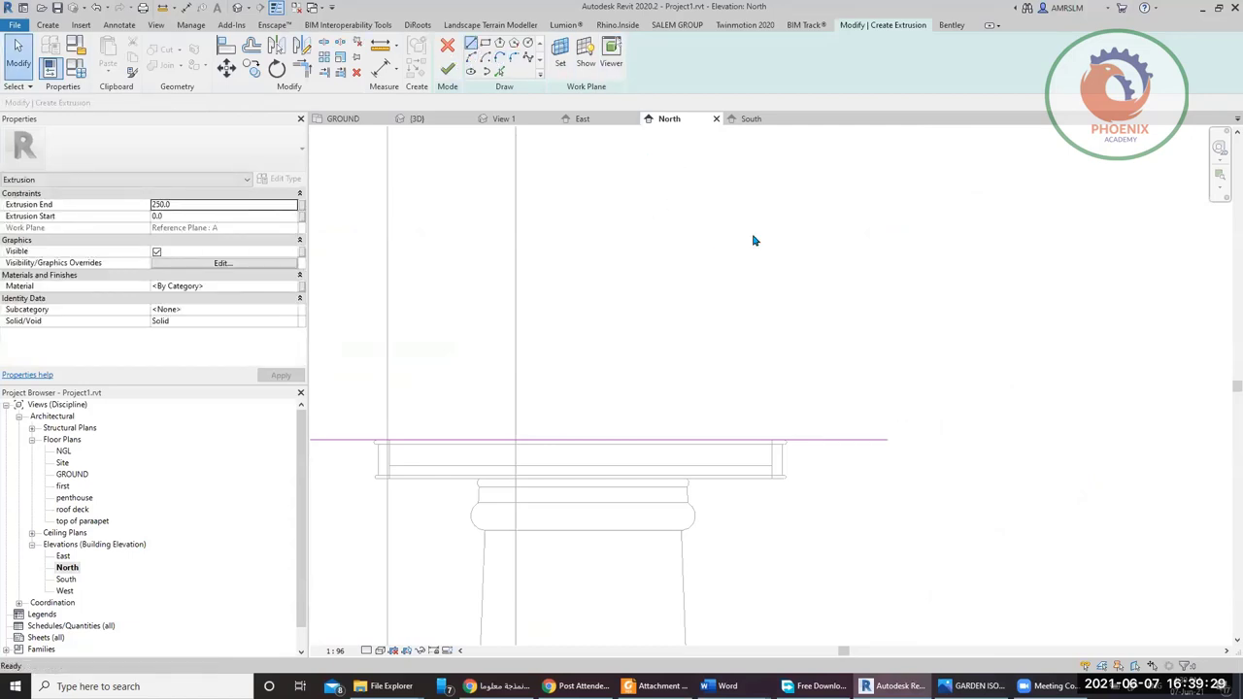
left_click(961, 686)
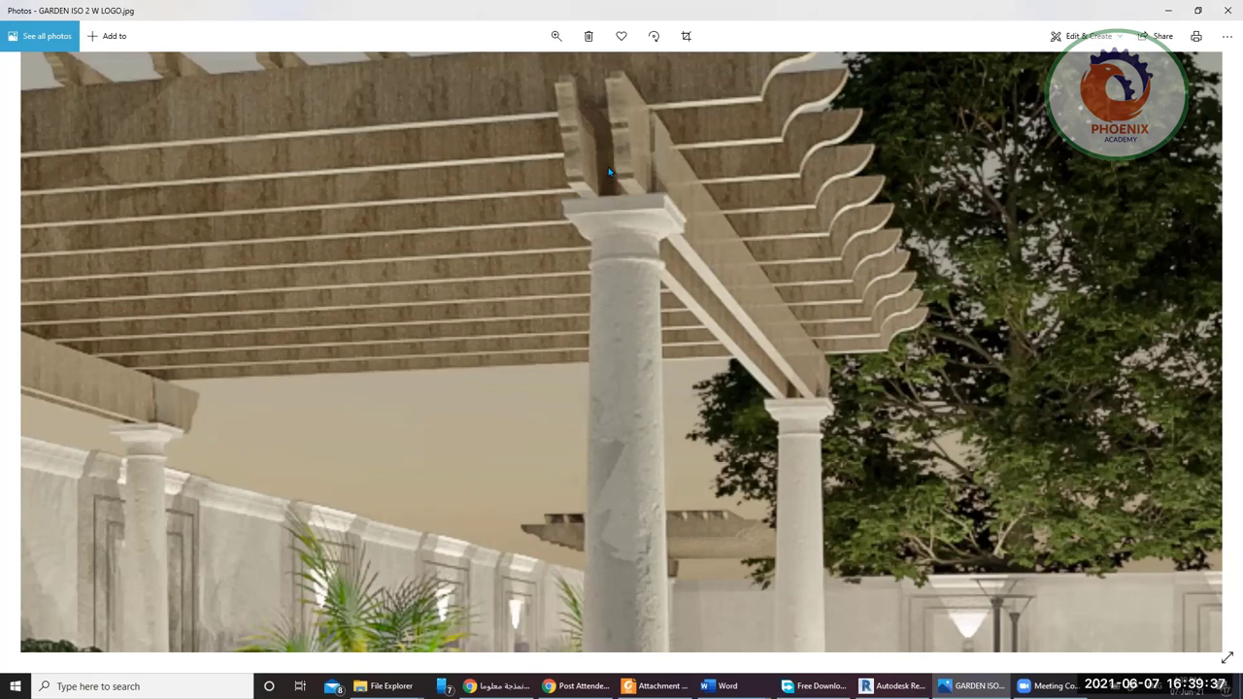
key("alt+Tab")
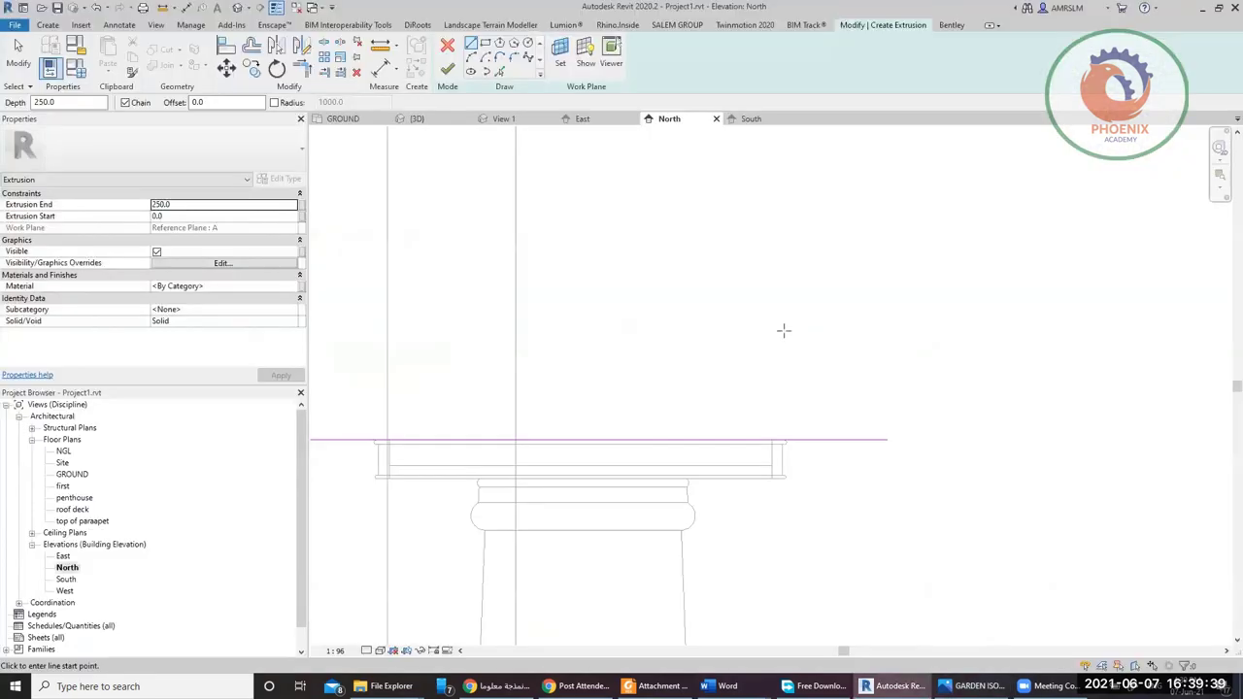
left_click(884, 440)
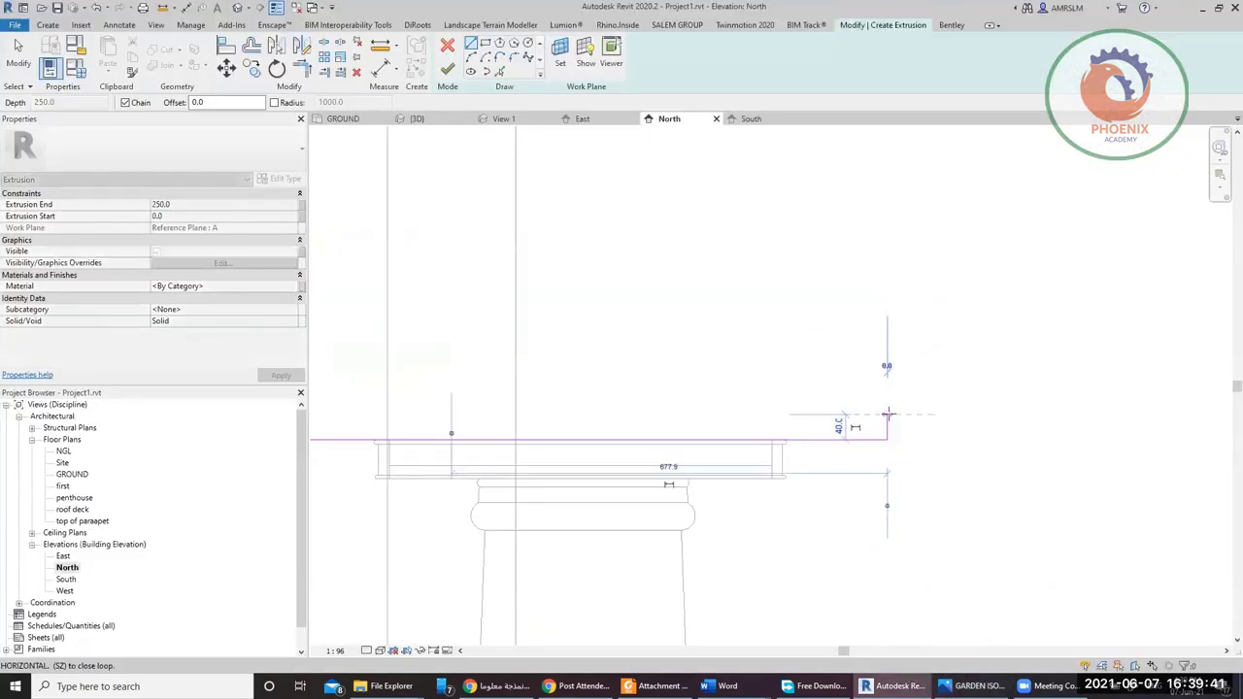
key("alt+Tab")
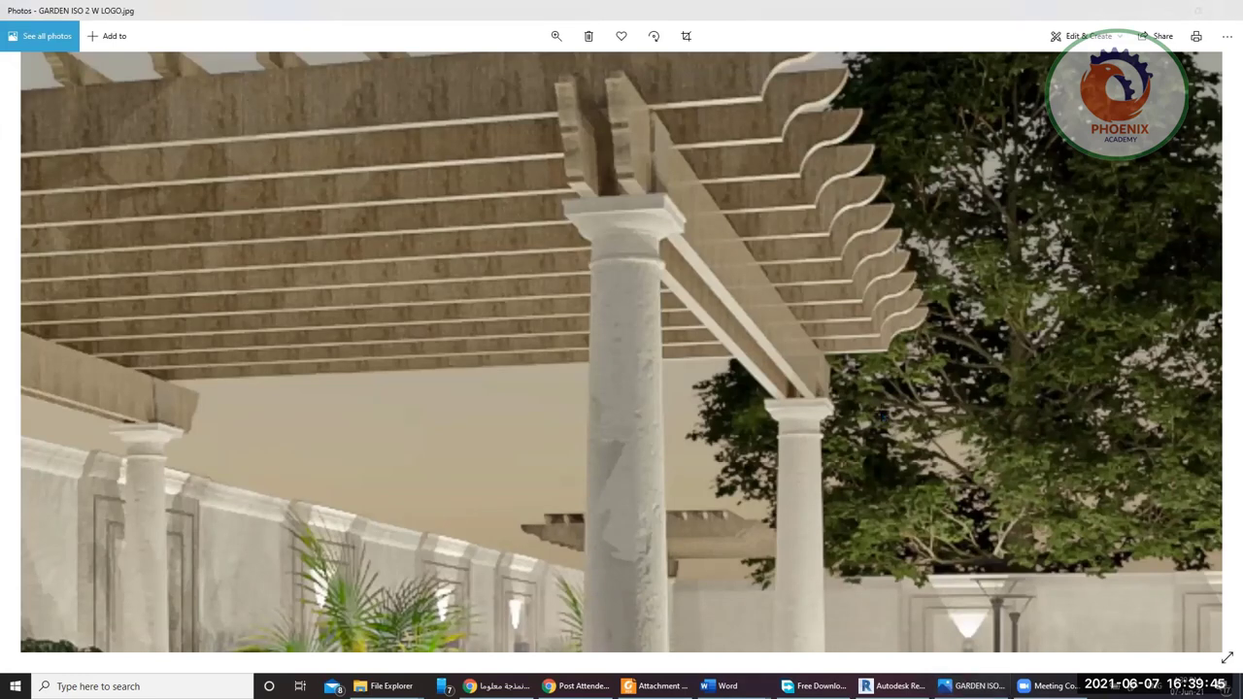
key("alt+Tab")
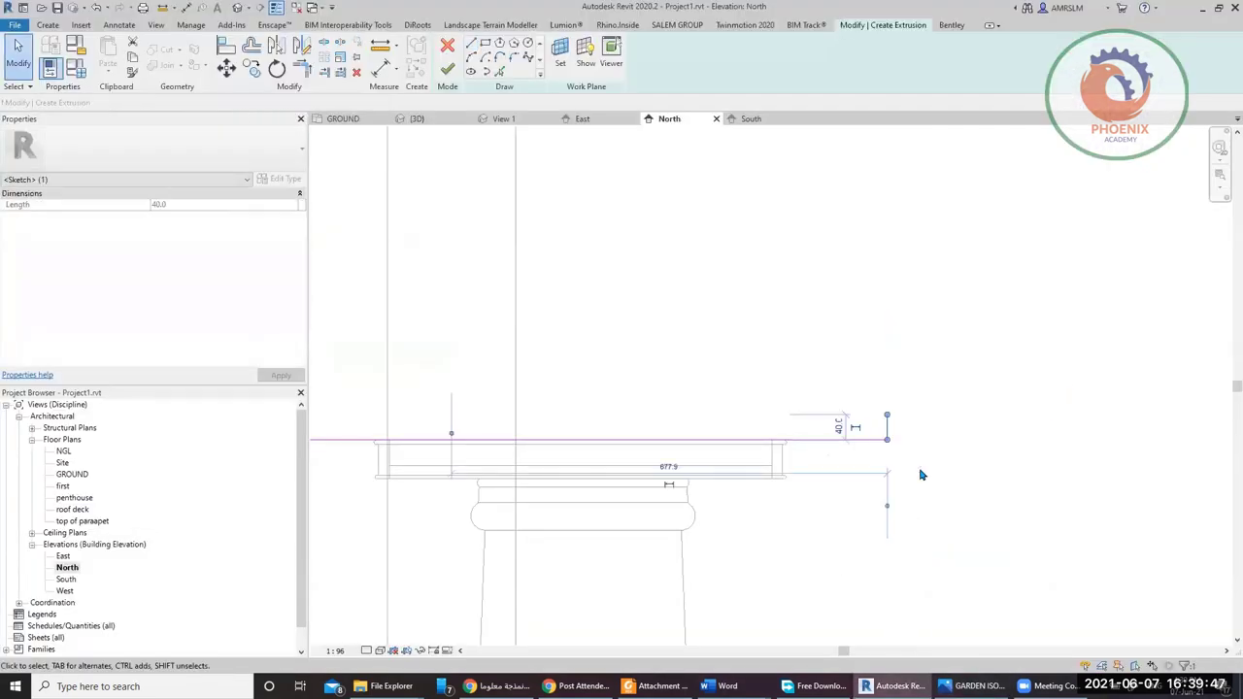
- Sketch an arc rising outward from the horizontal line's outer end as the lower curve of the beam's end, following the render
left_click(471, 56)
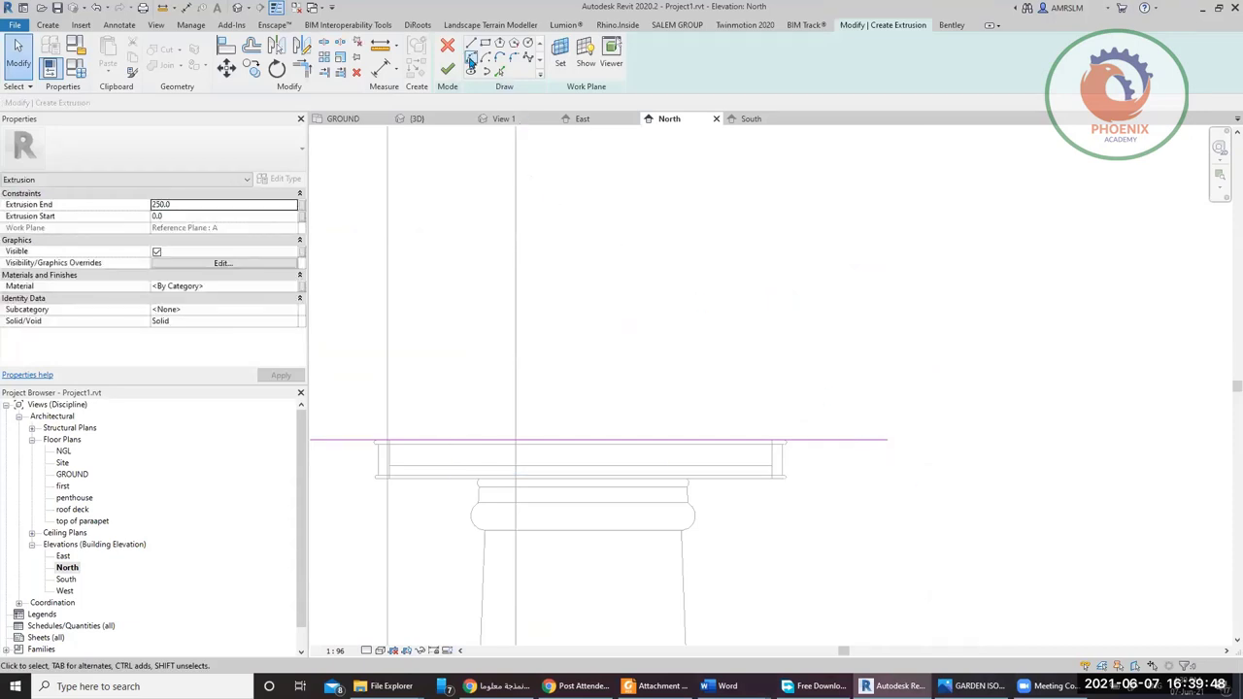
left_click(887, 440)
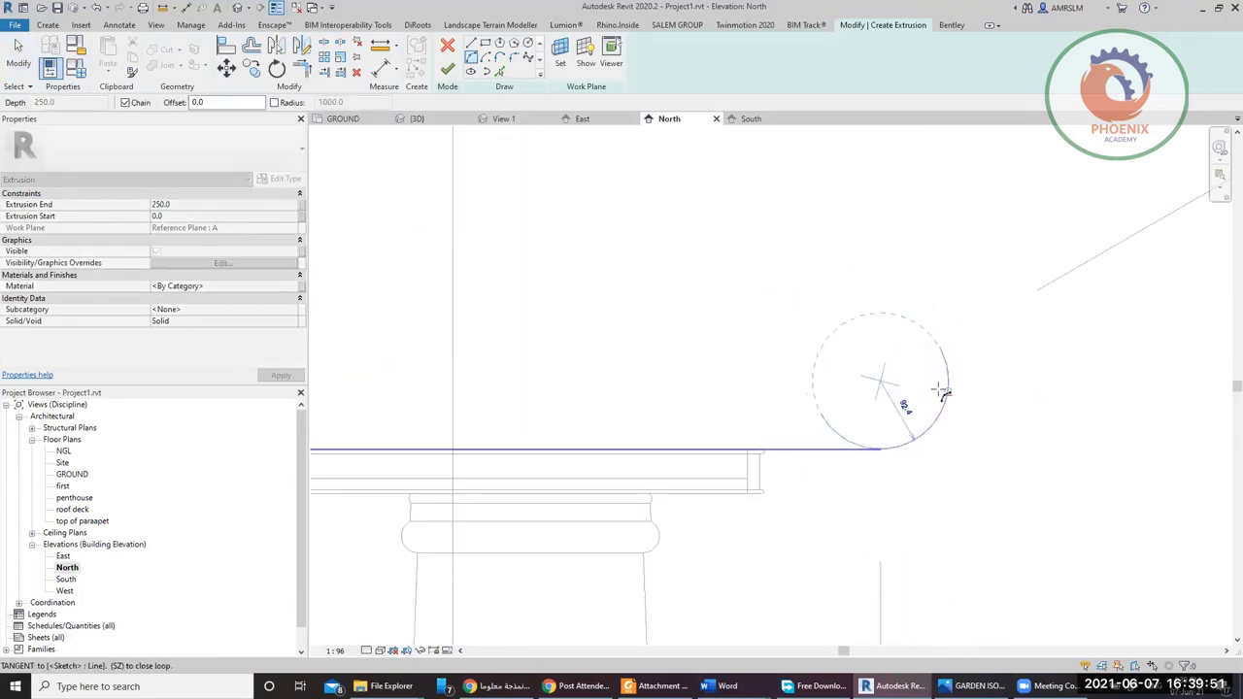
key("alt+Tab")
key("alt+Tab")
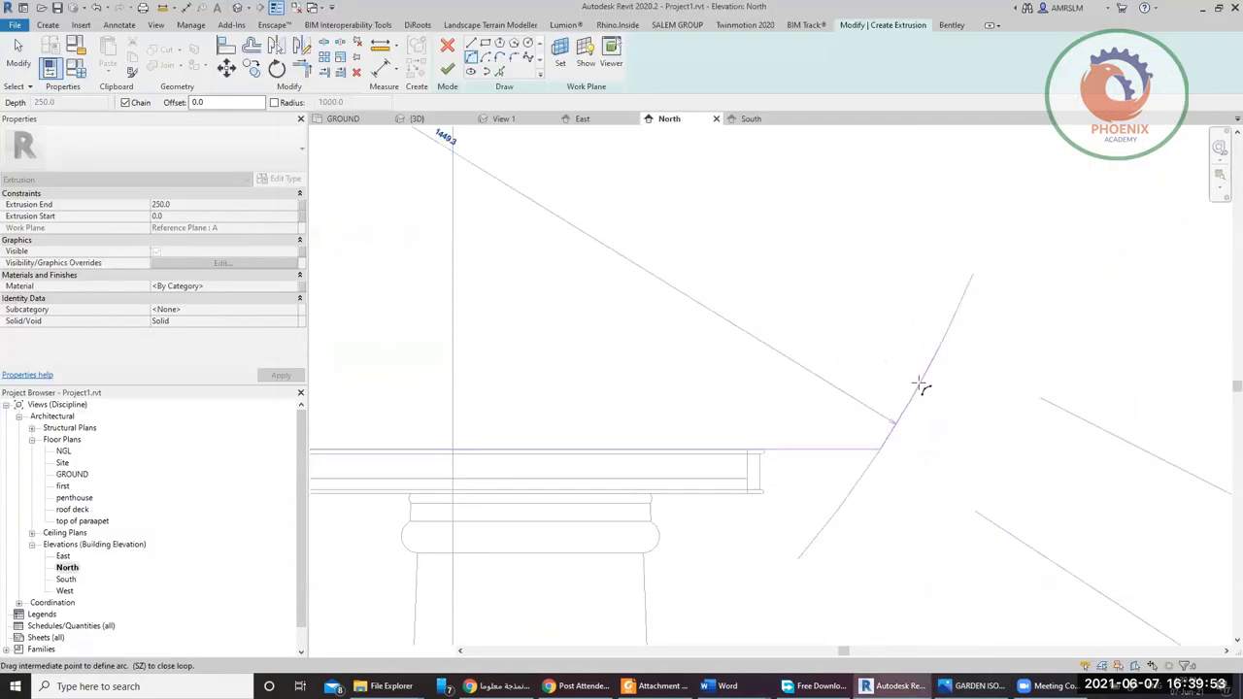
left_click(1019, 280)
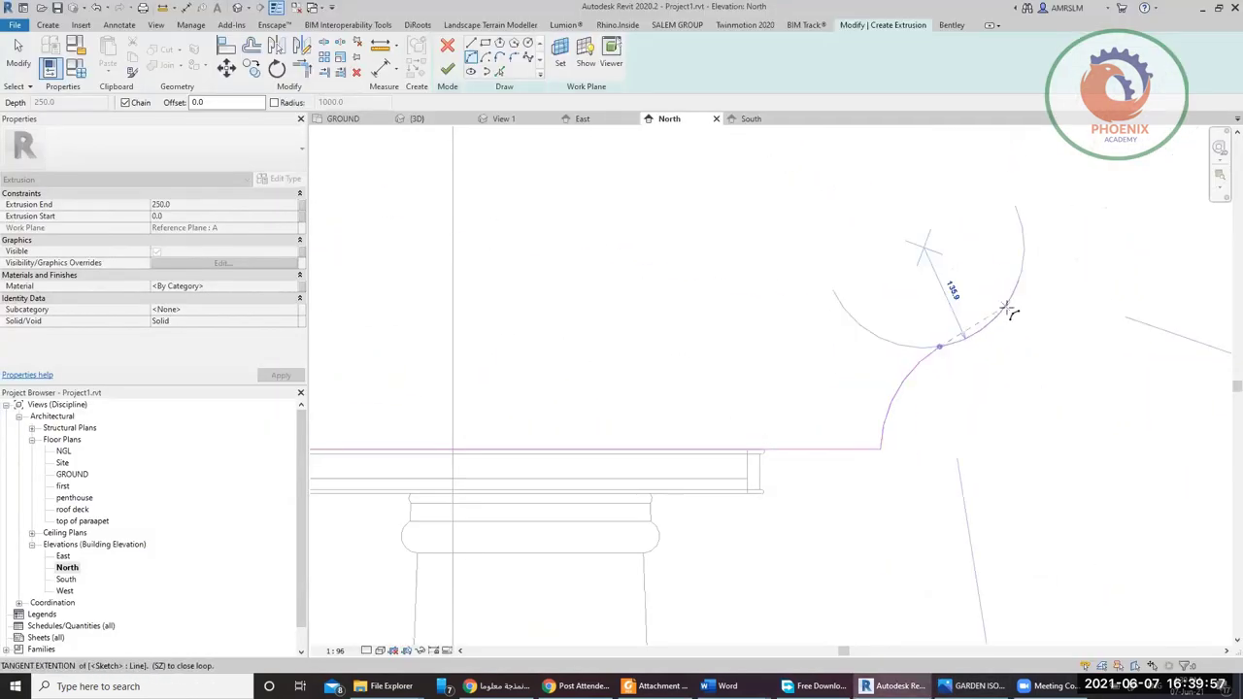
- Try a second arc continuing upward from the first arc, compare it with the render, and delete it
left_click(1009, 309)
scroll(1087, 334, "down", 3)
key("alt+Tab")
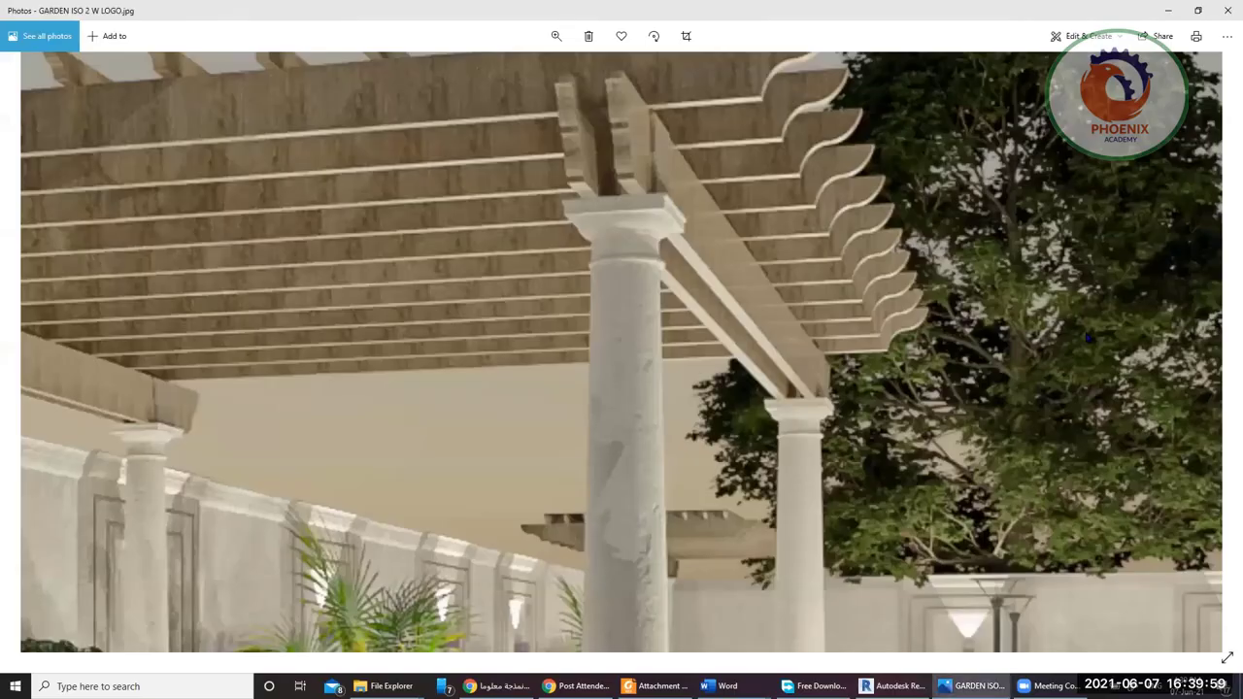
key("alt+Tab")
scroll(1038, 286, "up", 5)
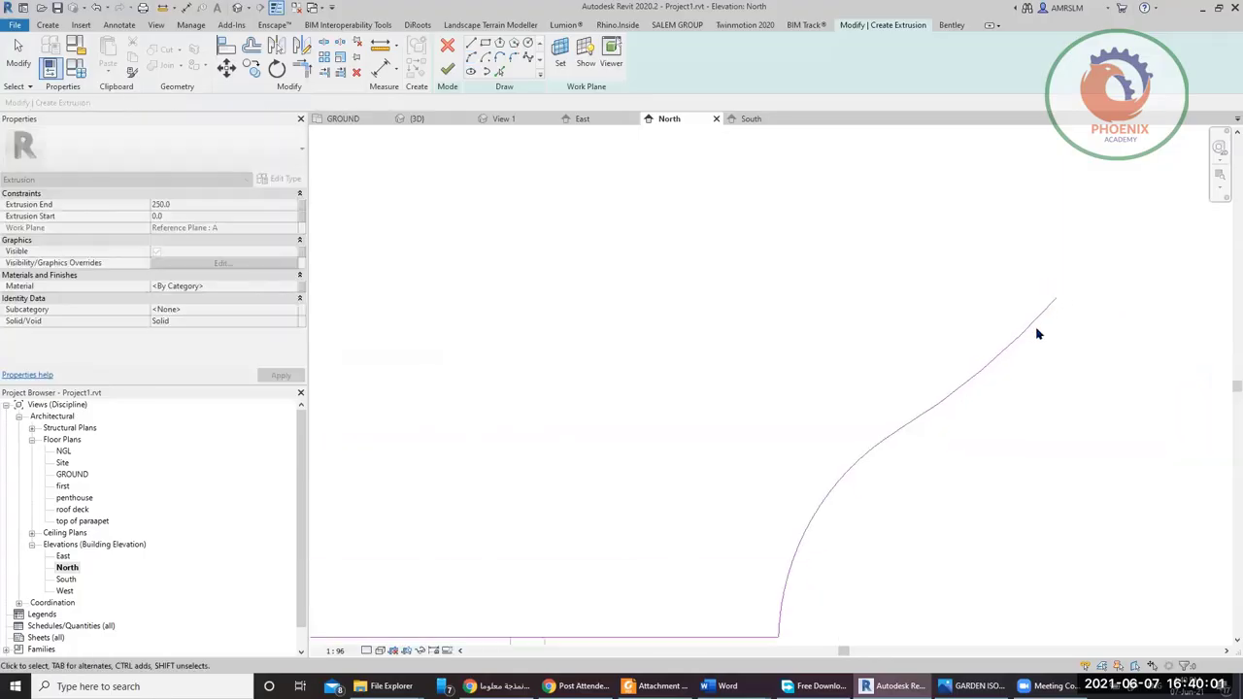
left_click_drag(1056, 297, 1030, 269)
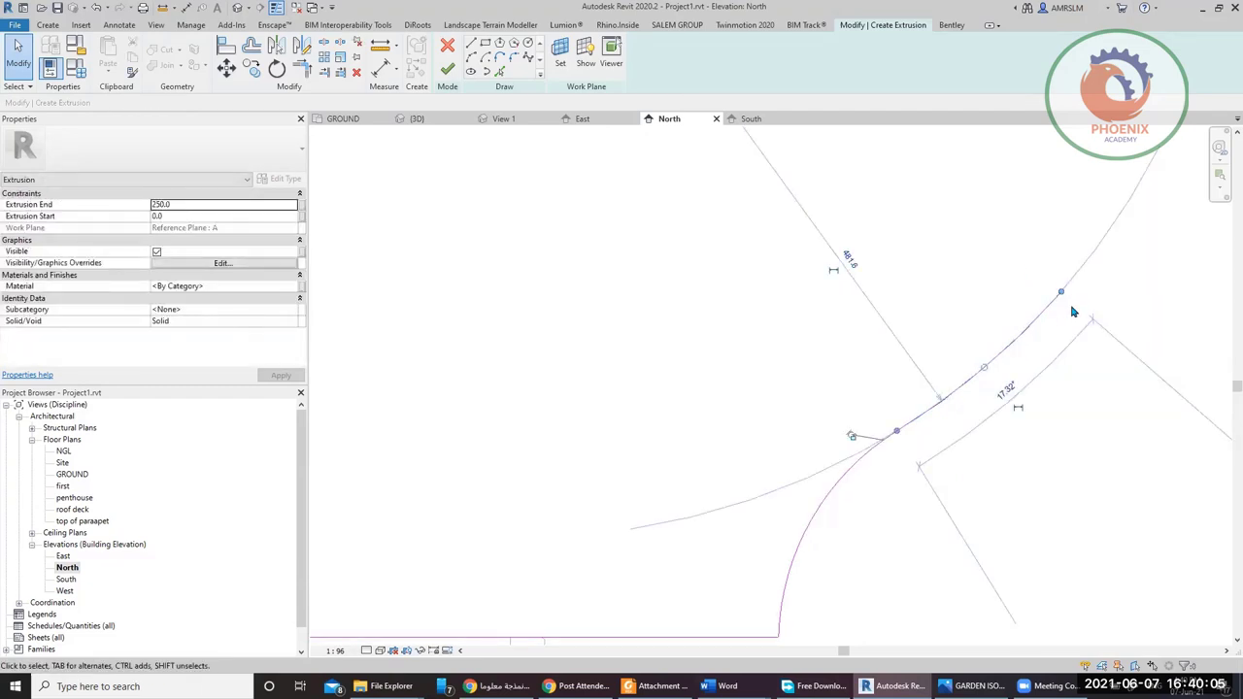
key("Delete")
left_click(994, 307)
- Sketch a tangent arc of about 158 mm radius from the first arc's upper end to complete the S-shaped beam end
left_click(471, 57)
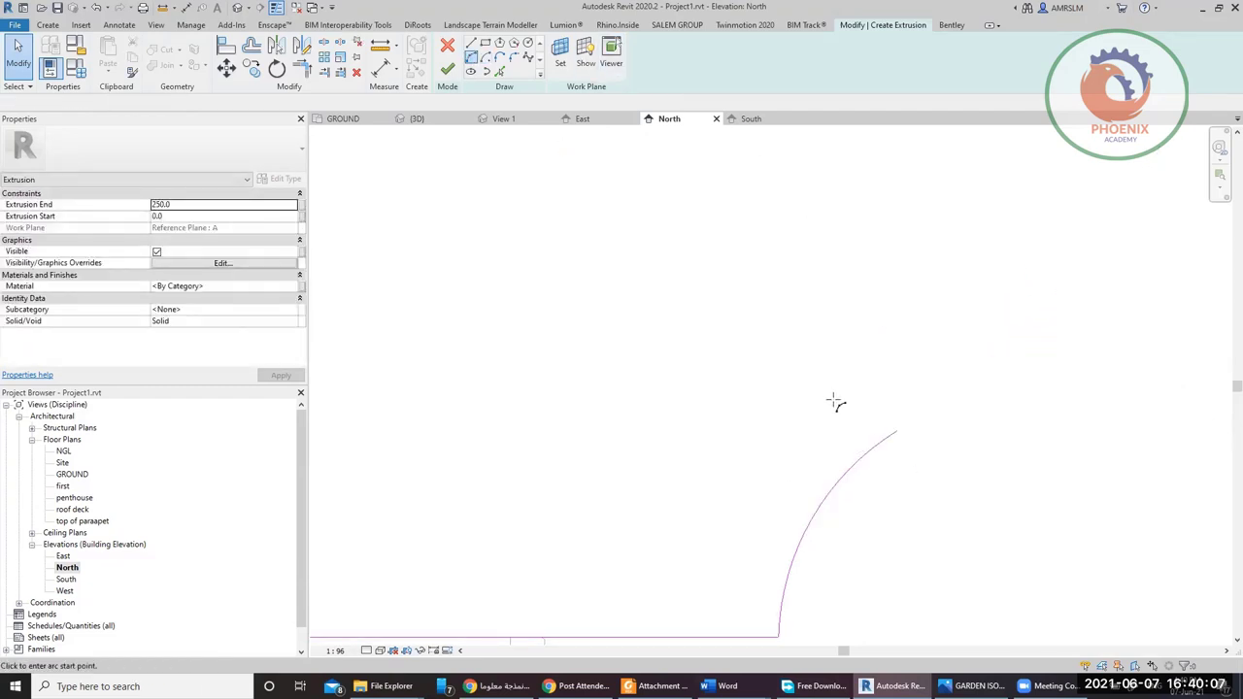
left_click(893, 428)
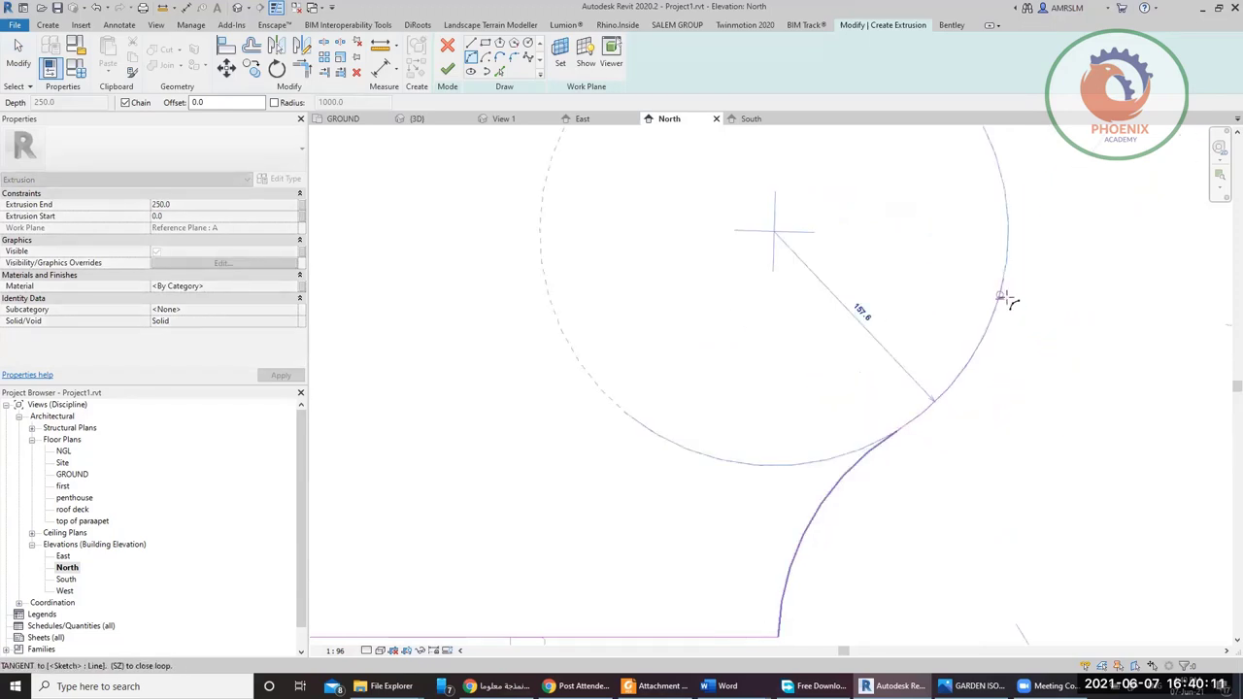
scroll(1005, 298, "up", 2)
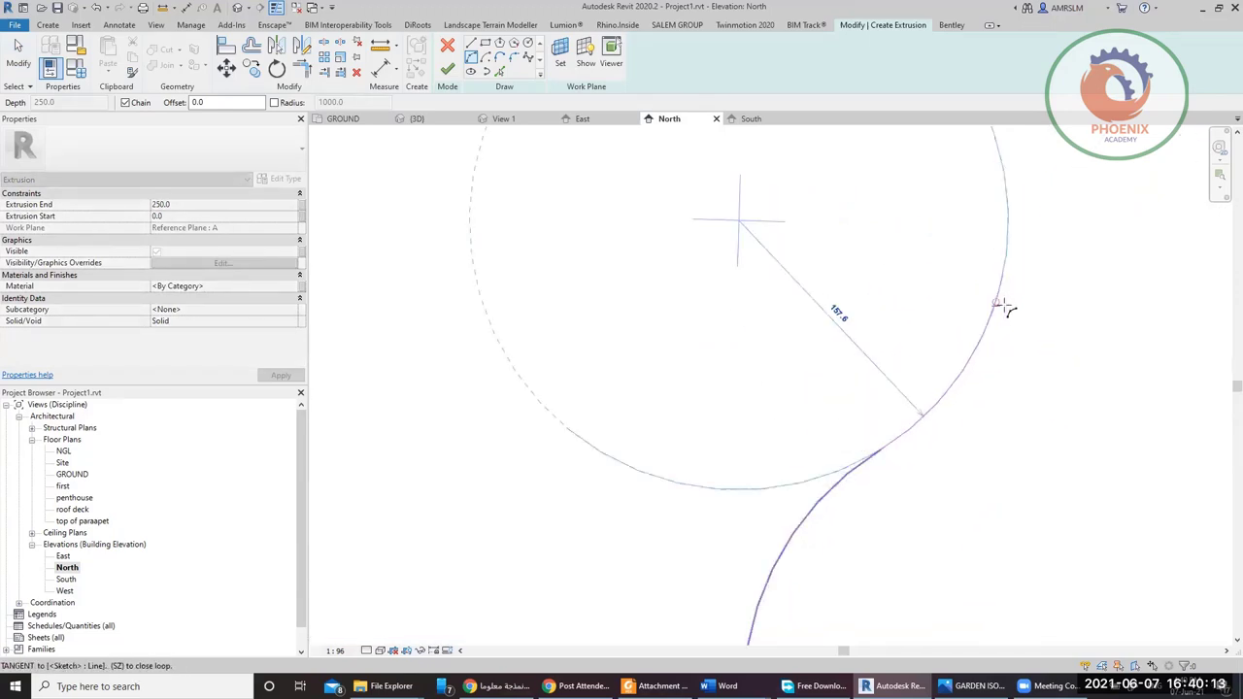
left_click(1004, 276)
scroll(1045, 306, "down", 6)
key("Escape")
key("Escape")
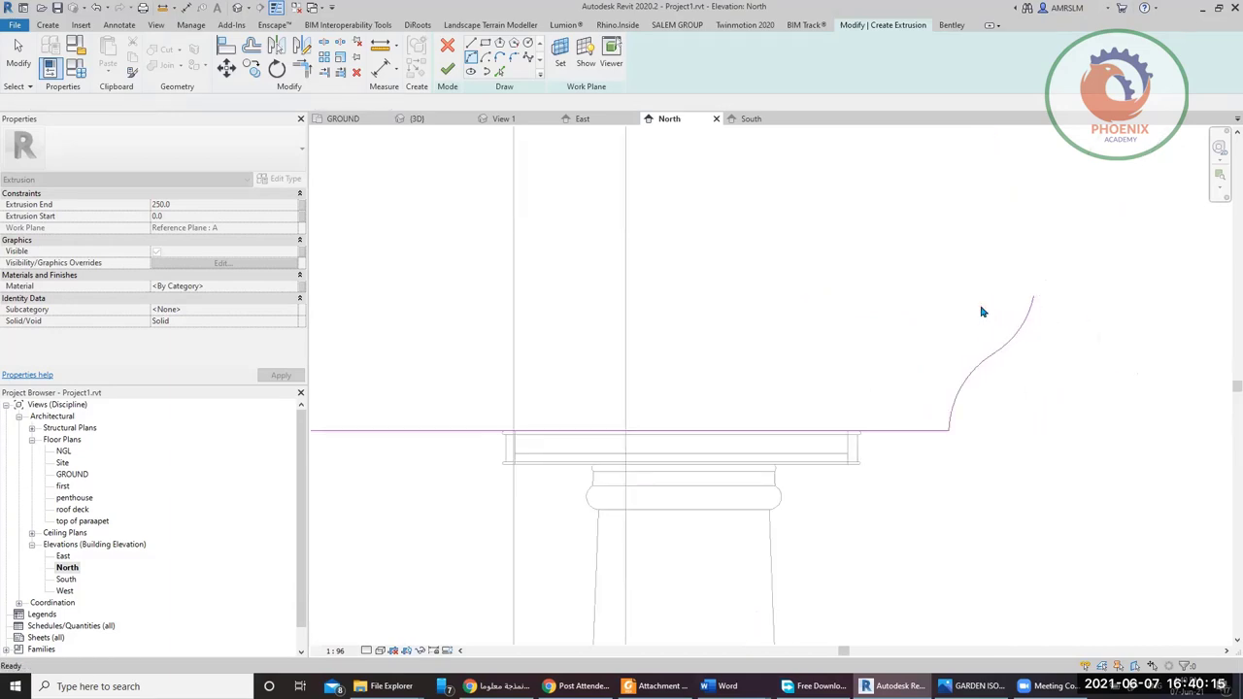
- Mirror a copy of the two end arcs about a vertical axis through the horizontal line's midpoint
scroll(772, 288, "down", 1)
scroll(772, 287, "down", 2)
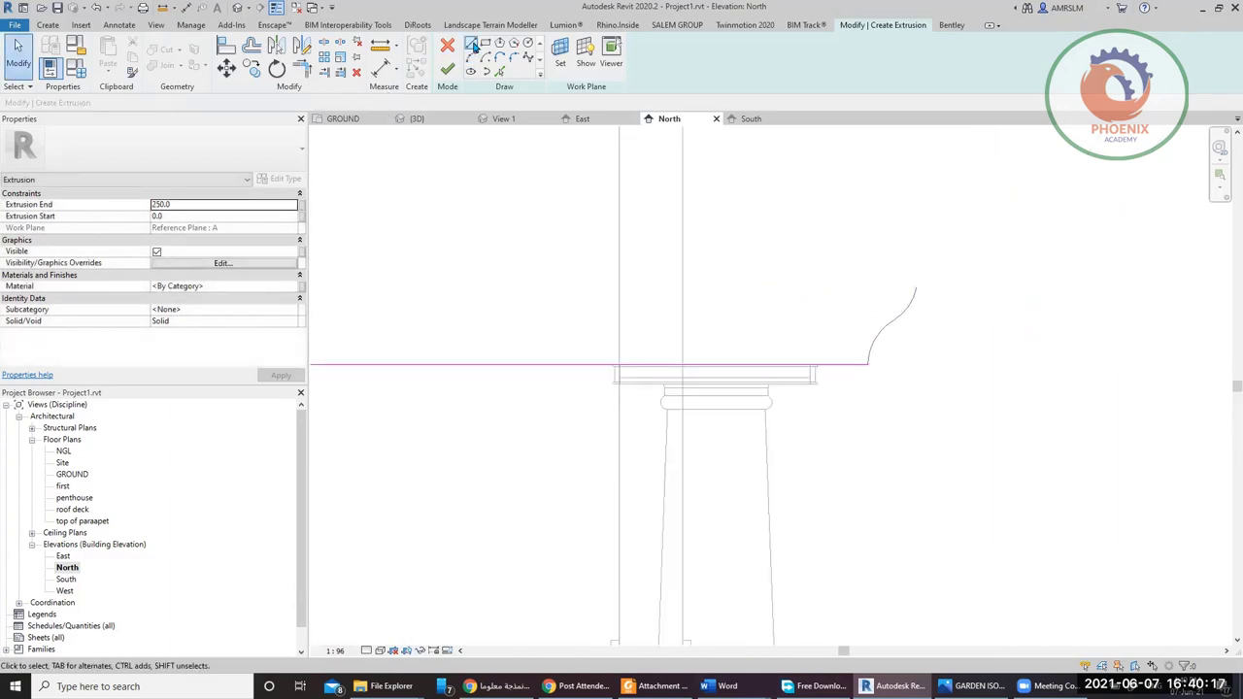
scroll(951, 418, "down", 2)
left_click_drag(903, 436, 973, 293)
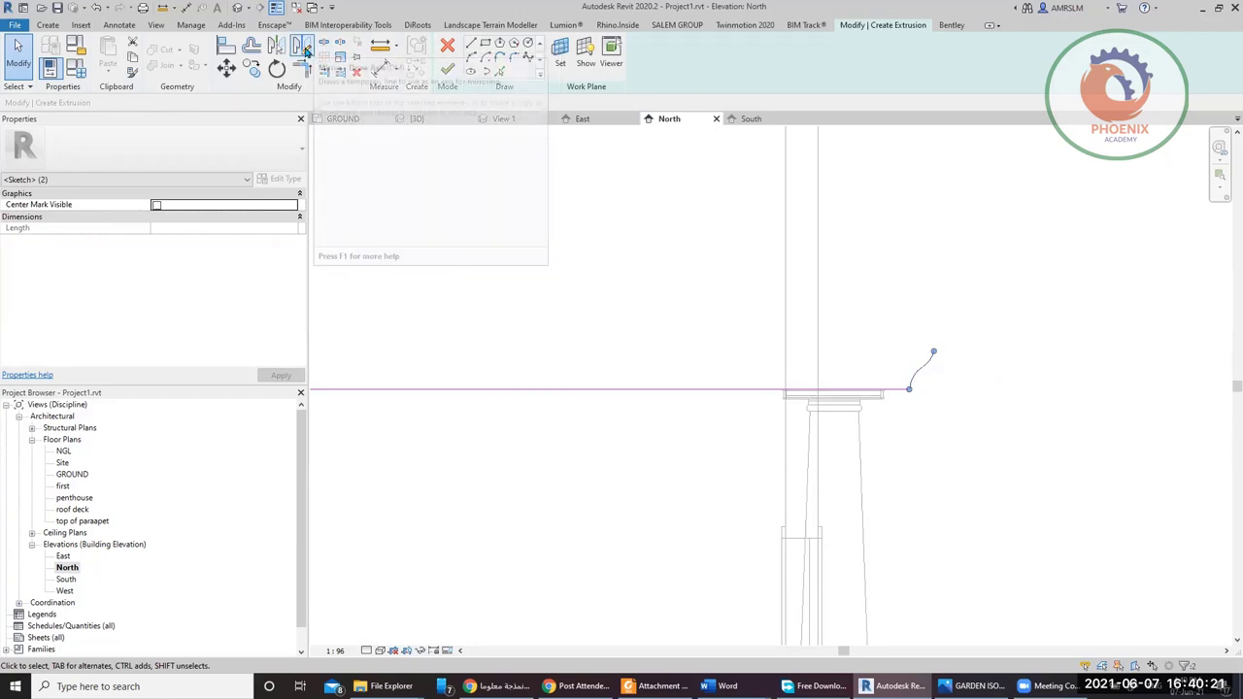
left_click(304, 51)
scroll(702, 516, "down", 3)
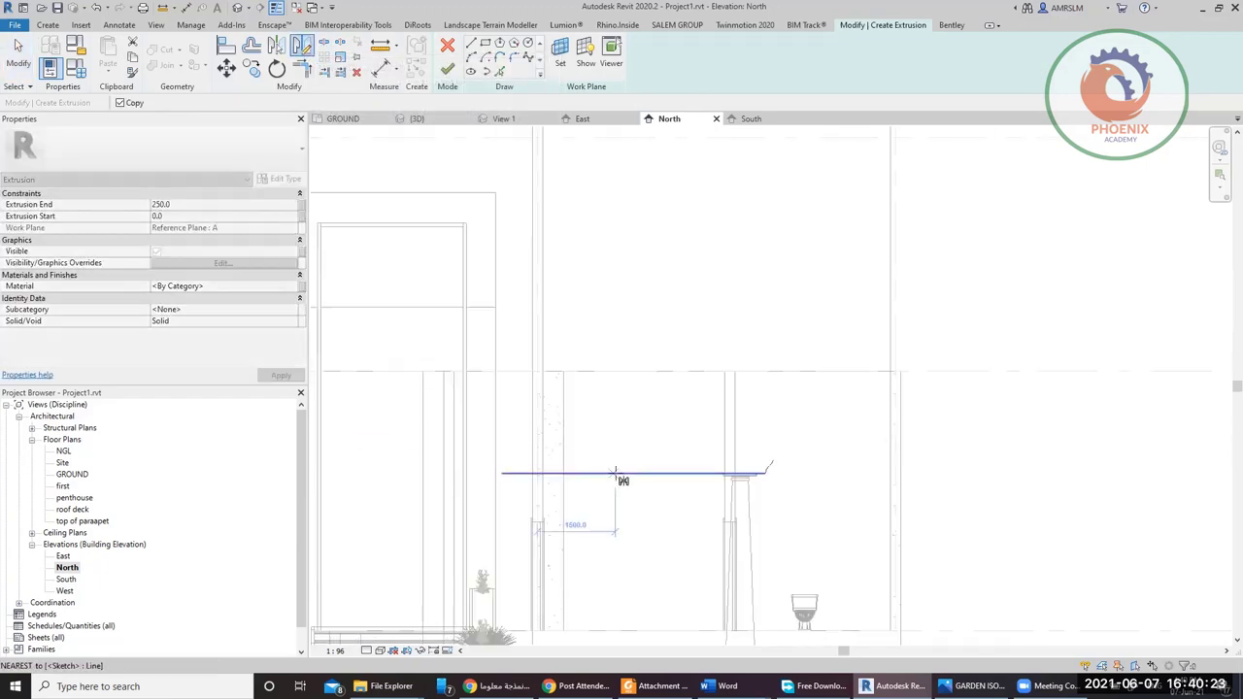
left_click(638, 477)
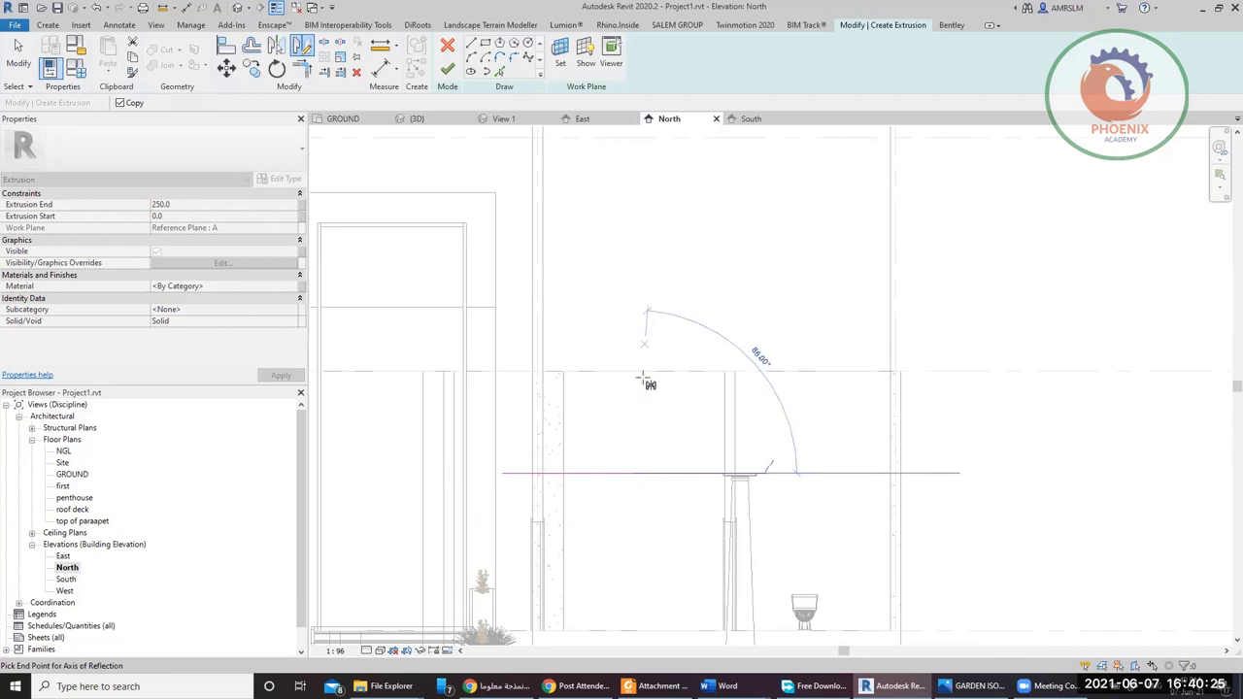
left_click(634, 474)
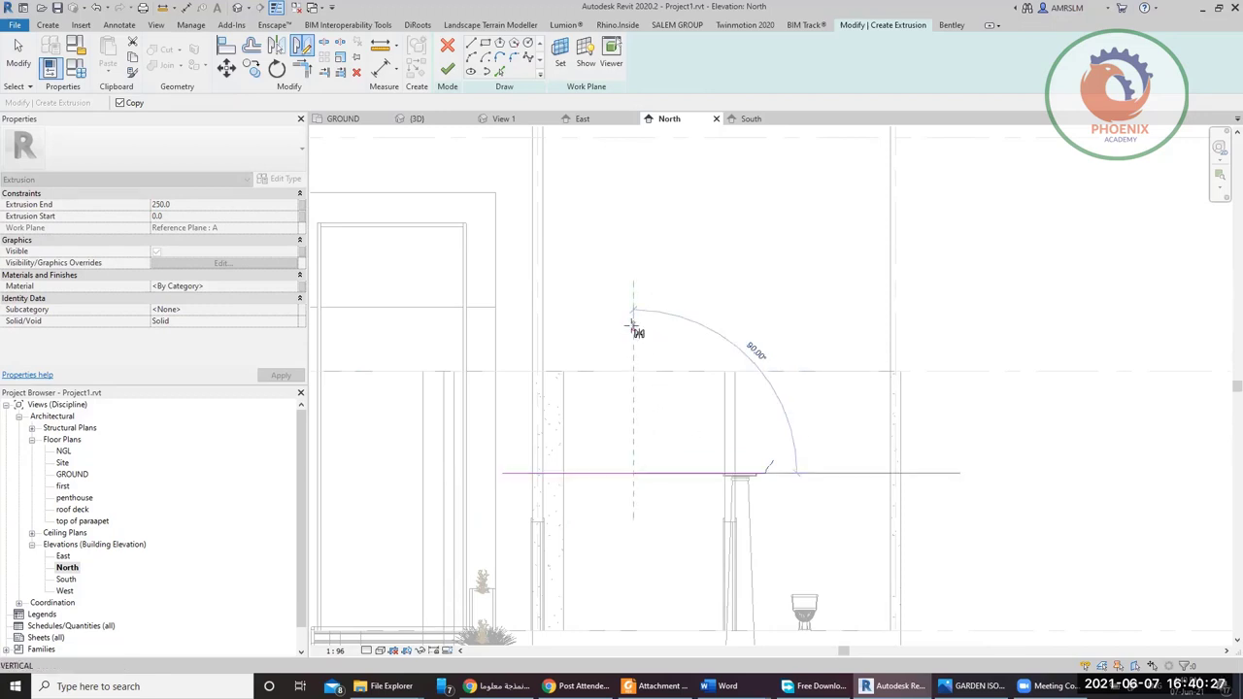
left_click(632, 326)
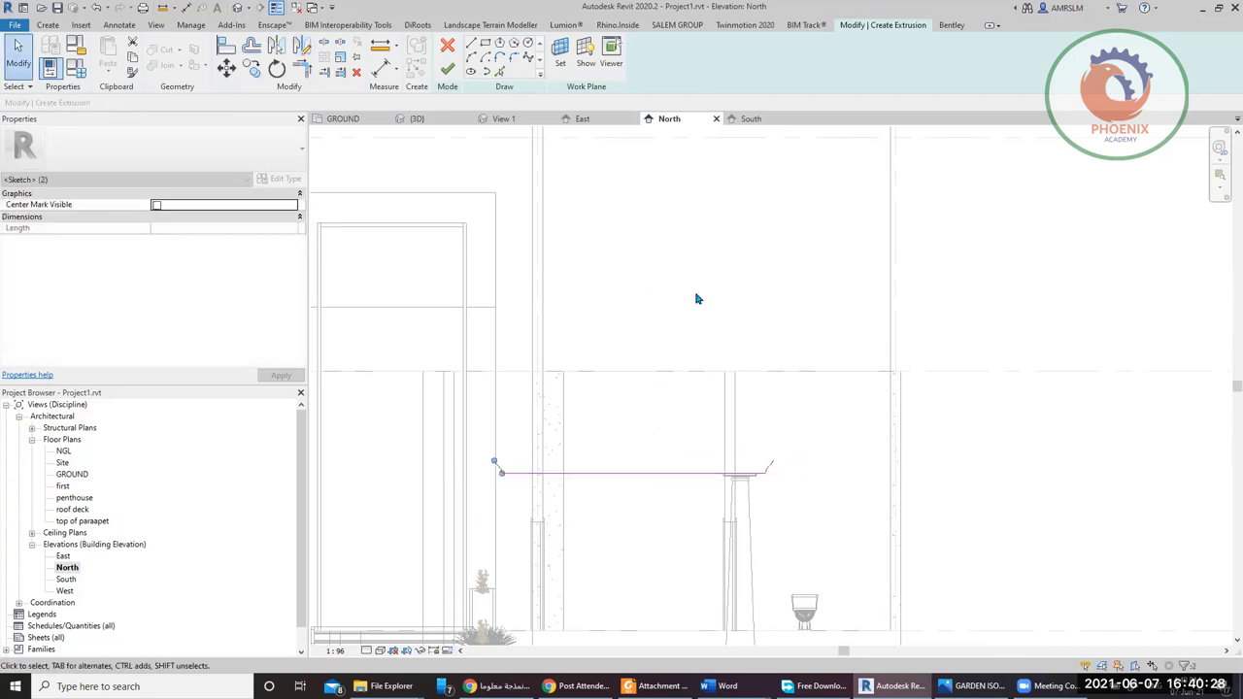
- Close the beam profile with a horizontal line joining the upper ends of the two S-shaped end curves
left_click(470, 46)
scroll(494, 466, "up", 3)
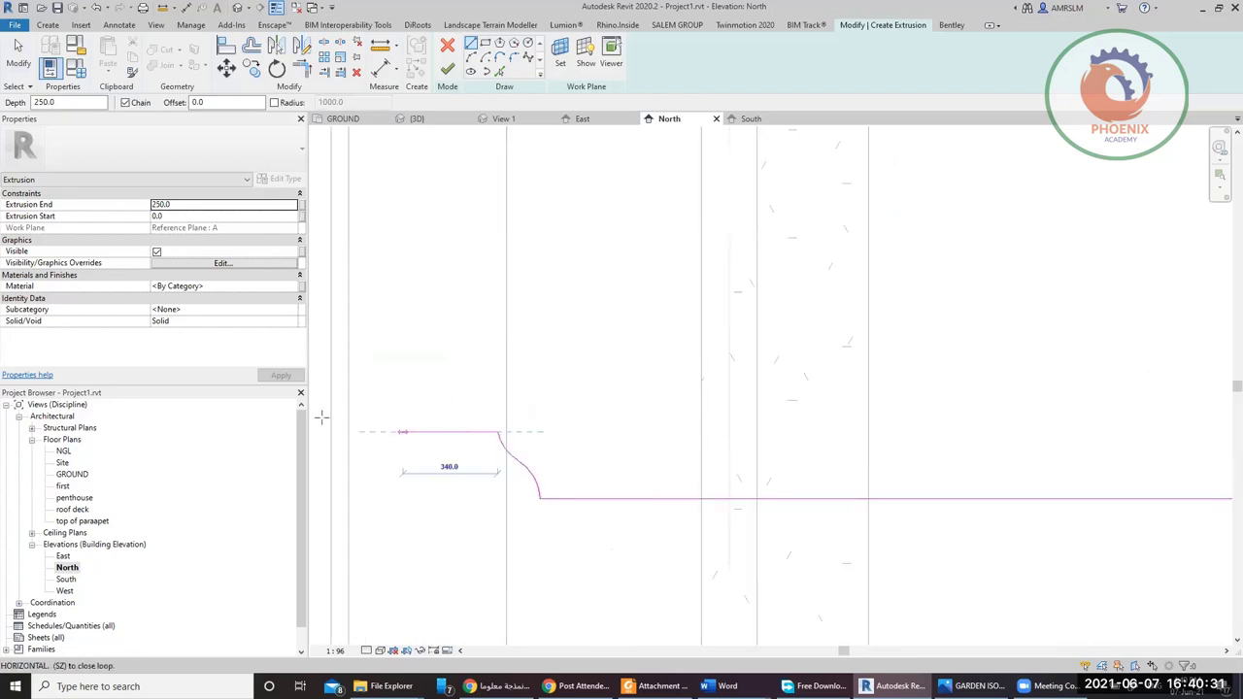
scroll(321, 418, "down", 3)
left_click(379, 429)
scroll(679, 418, "up", 2)
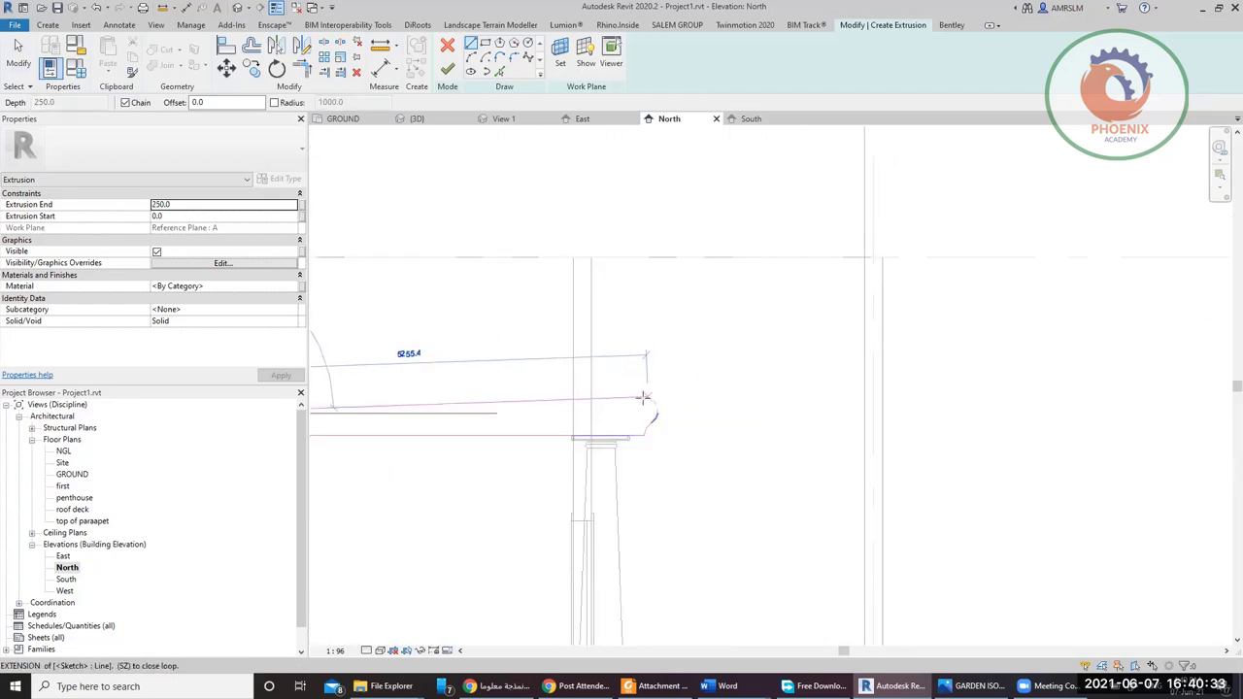
scroll(645, 397, "up", 2)
left_click(671, 427)
scroll(777, 422, "down", 2)
key("Escape")
key("Escape")
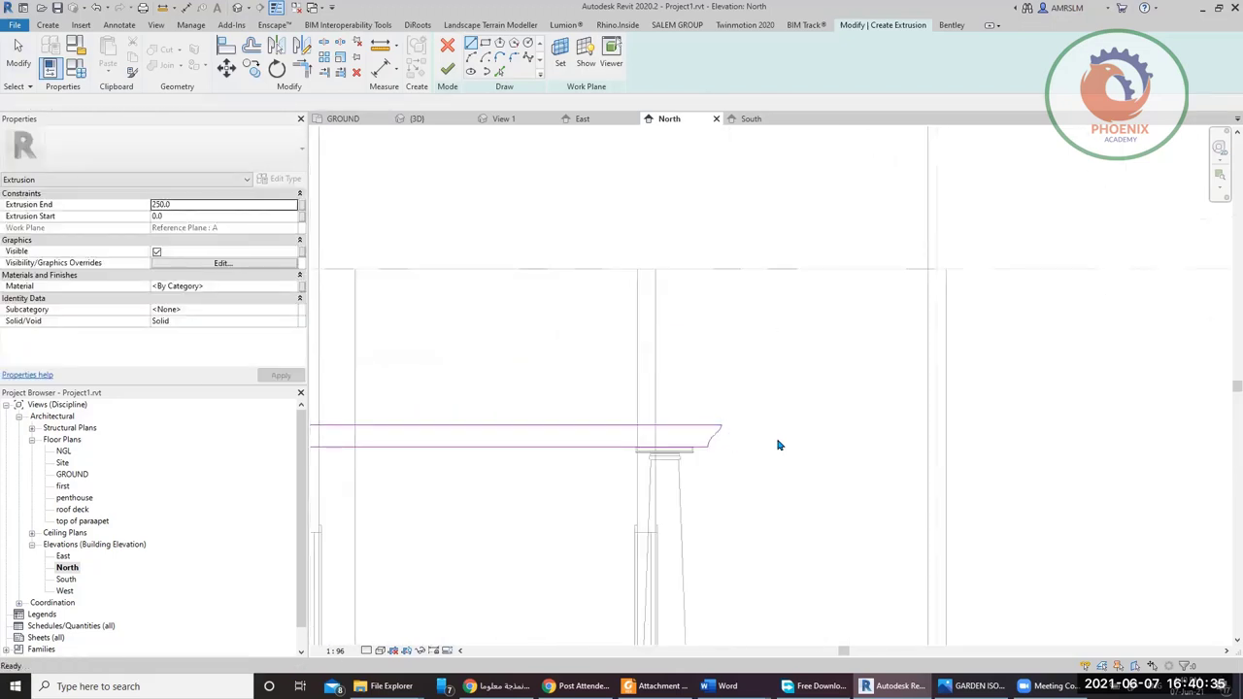
- Set the extrusion end to 150, finish the beam sketch, and open the 3D view to see the beam on the column
scroll(778, 445, "down", 1)
middle_click_drag(391, 324, 429, 327)
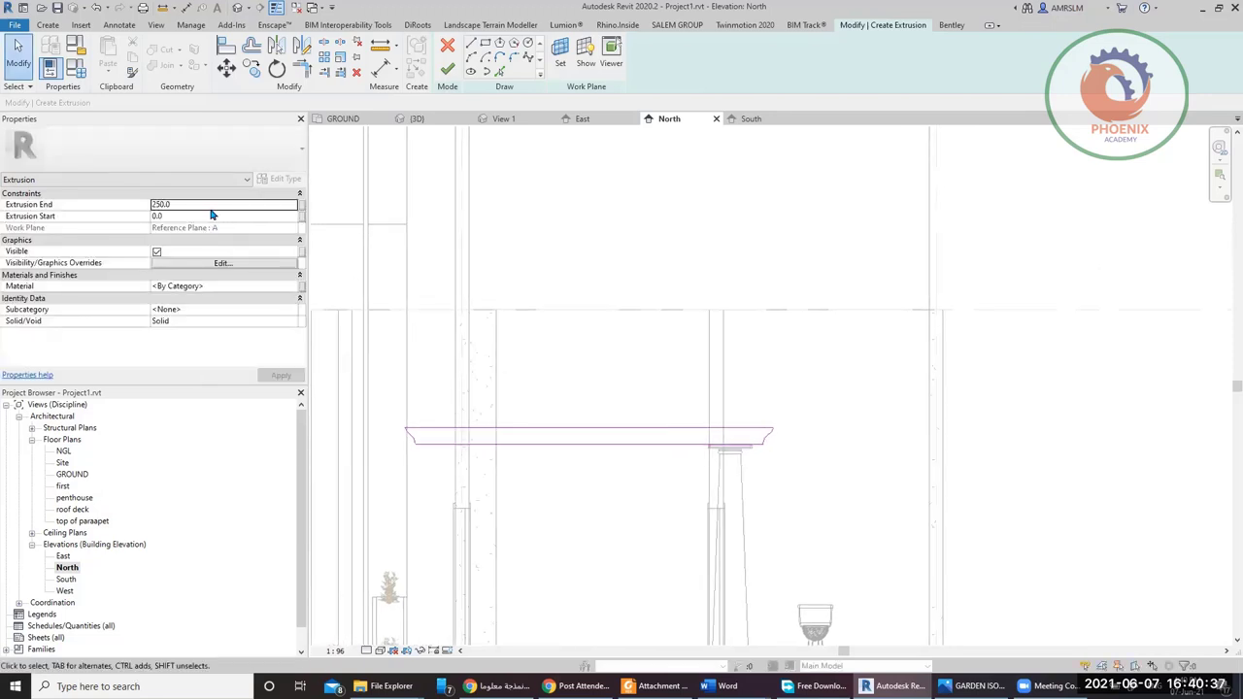
left_click(207, 204)
type("150")
left_click(448, 70)
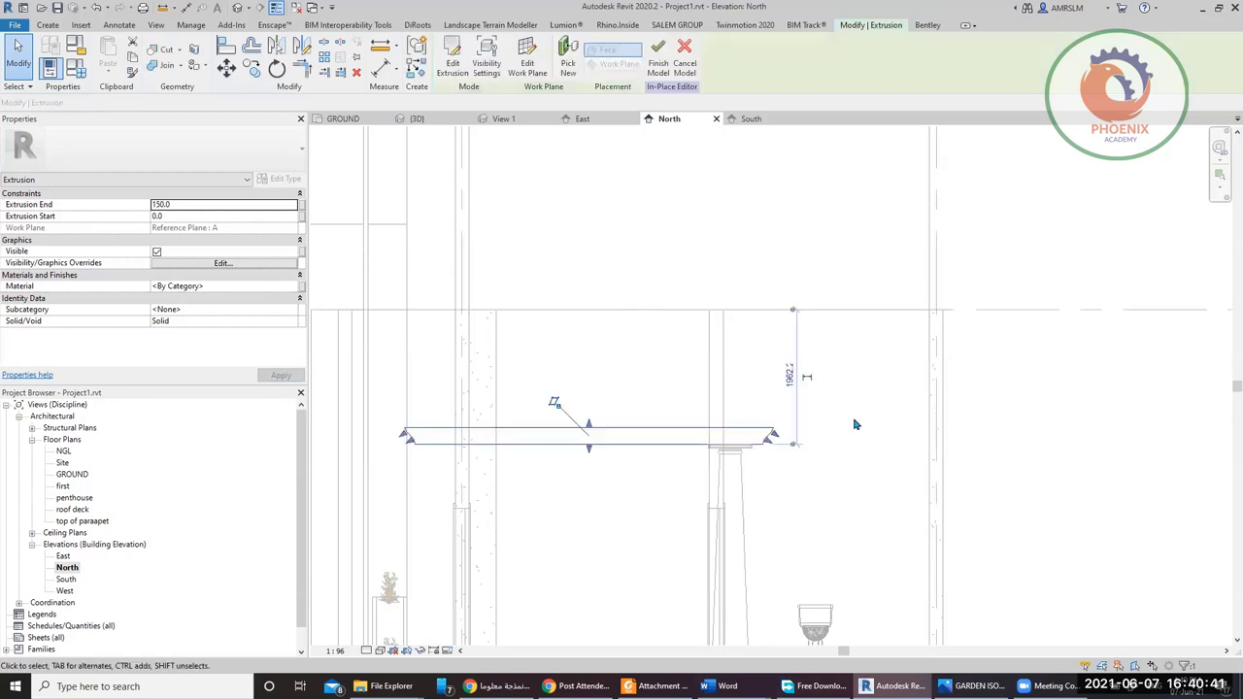
left_click(276, 10)
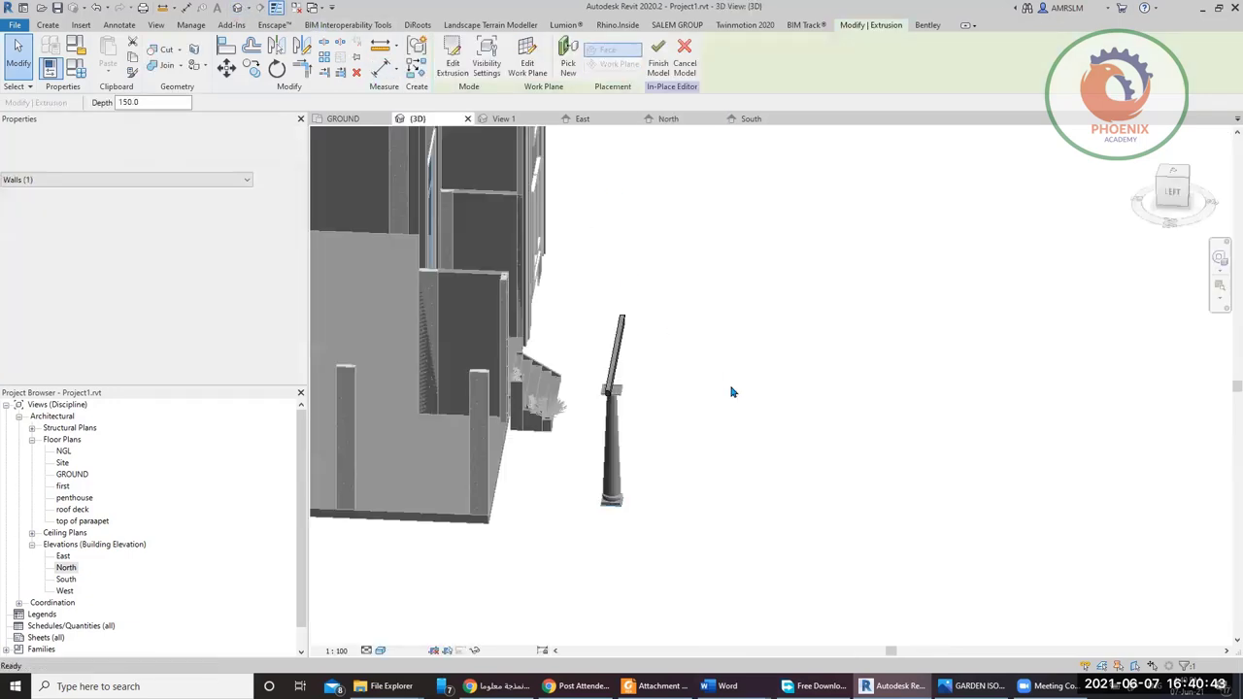
- Thin the beam extrusion from its side faces to a start of about 114.7 and an end of about 135.1
scroll(613, 360, "up", 3)
left_click(613, 360)
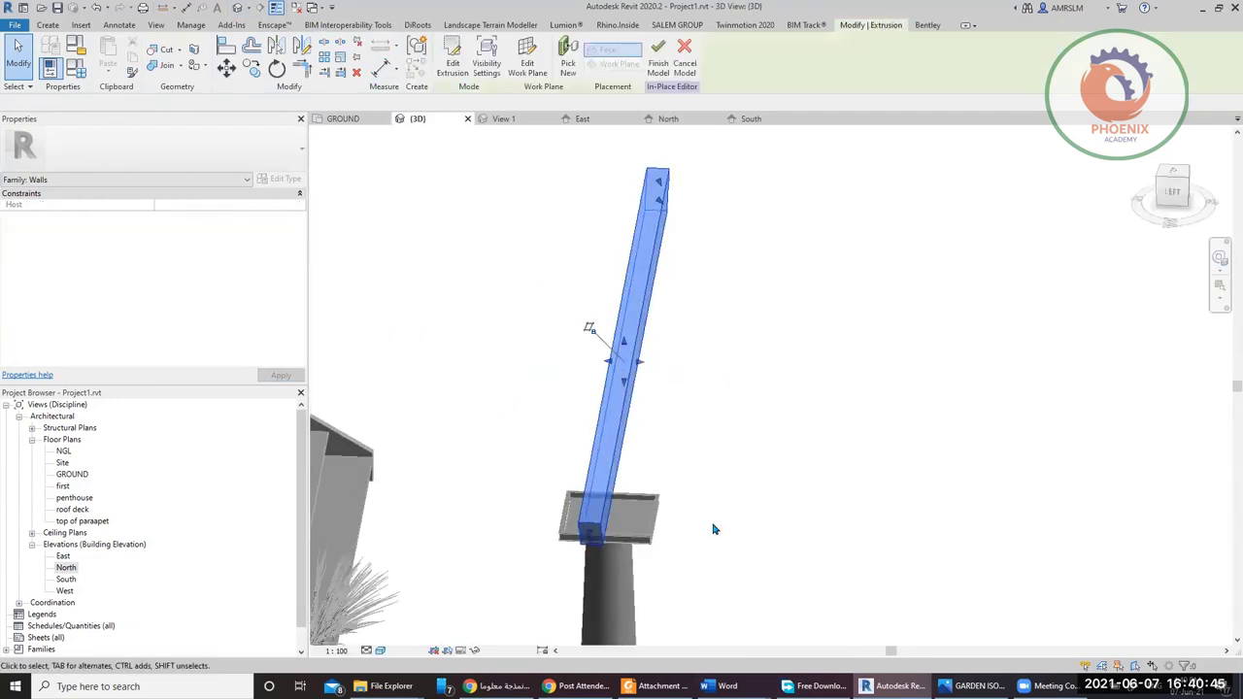
middle_click_drag(714, 528, 634, 424, "shift")
scroll(641, 378, "up", 3)
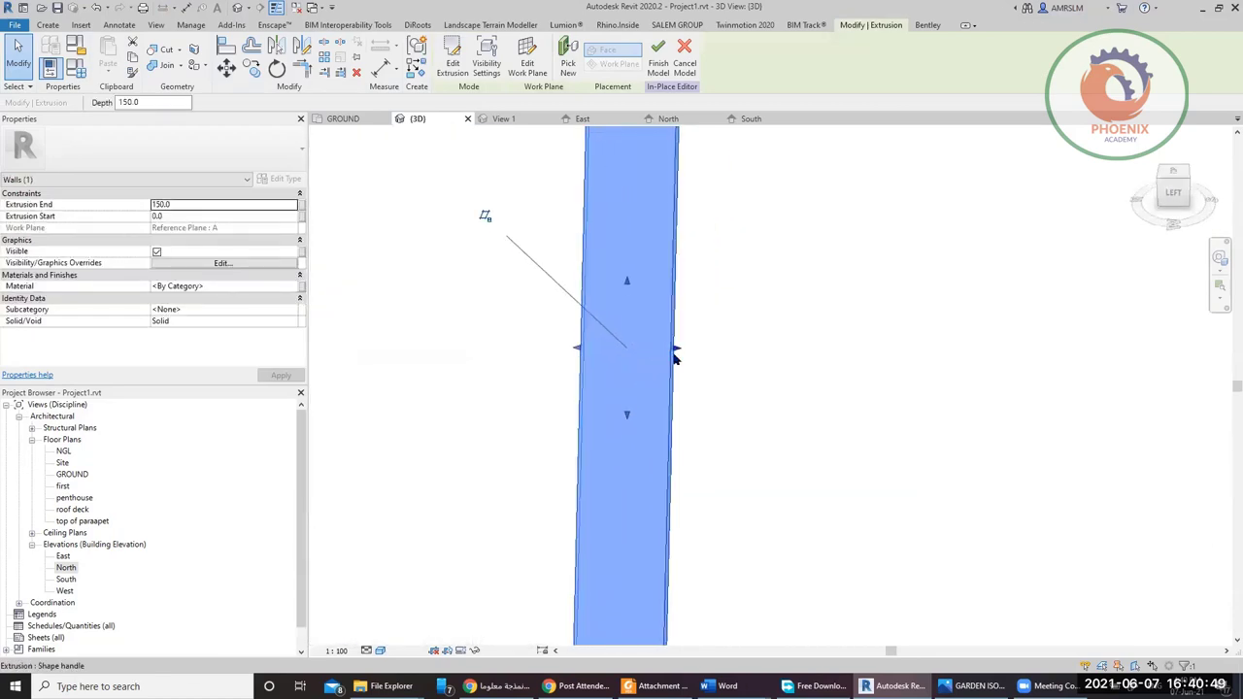
left_click_drag(674, 348, 595, 347)
middle_click_drag(634, 432, 470, 439, "shift")
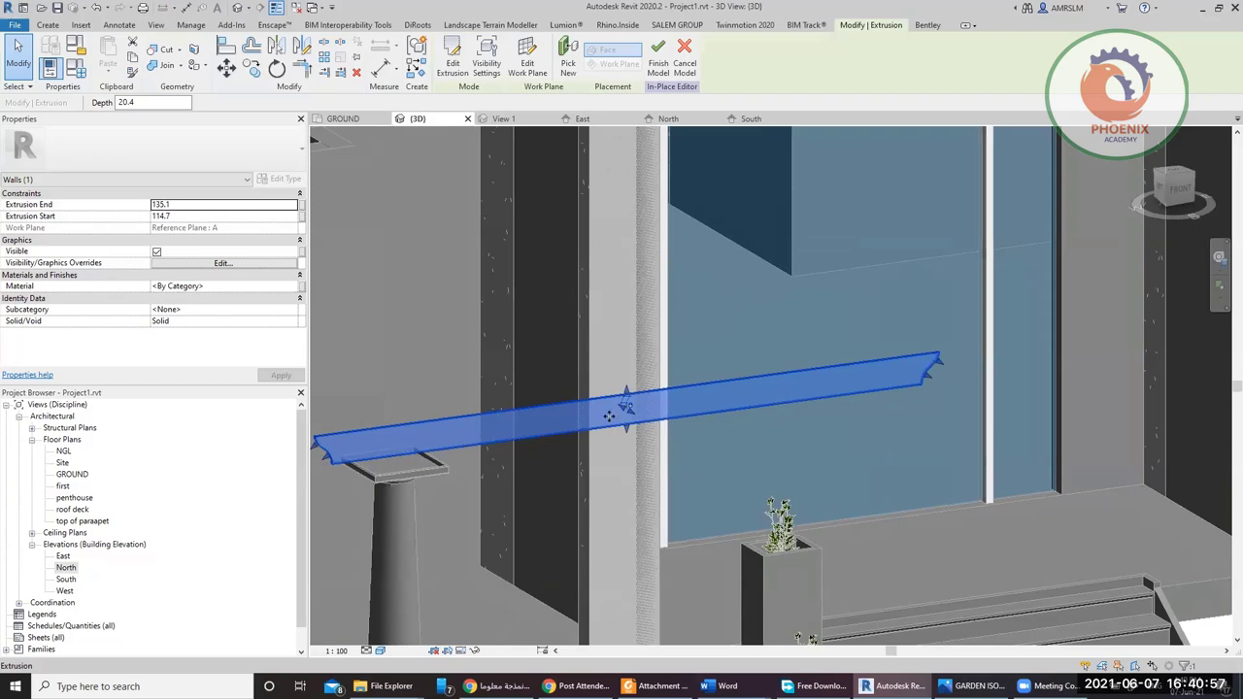
middle_click_drag(609, 415, 812, 550, "shift")
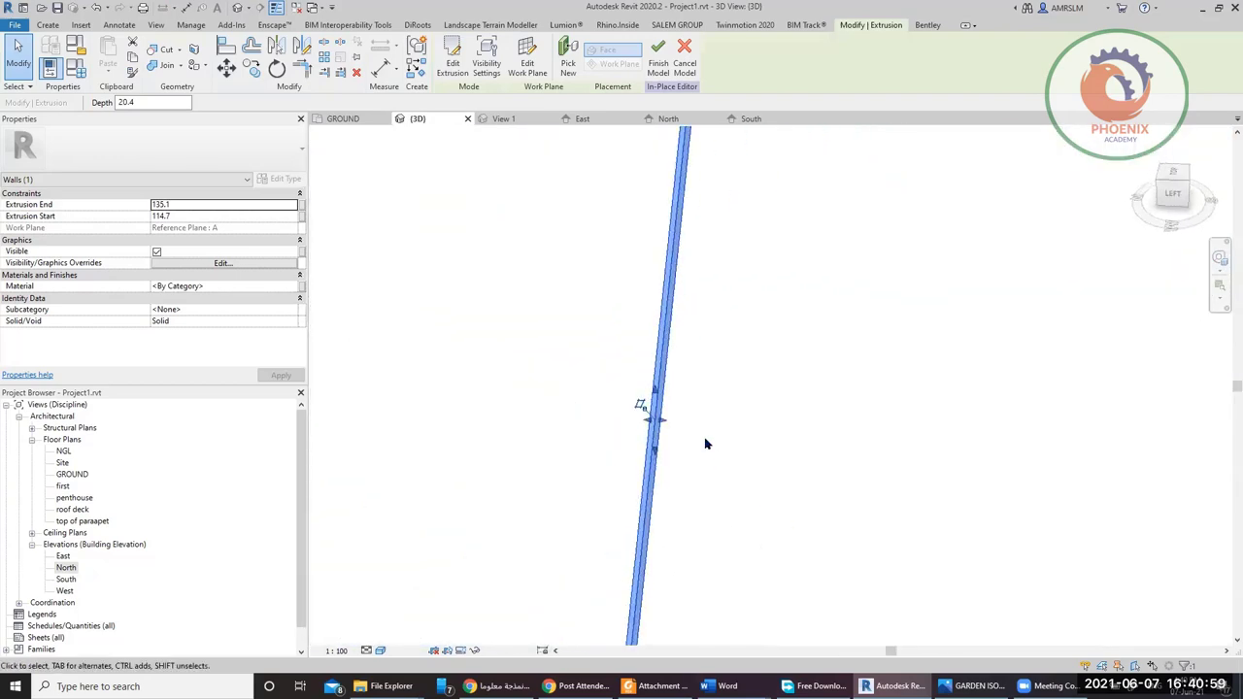
- Bring the beam's extrusion end back to 150 and check the thin beam's position on the column capital
scroll(707, 443, "up", 3)
left_click(706, 443)
left_click(604, 417)
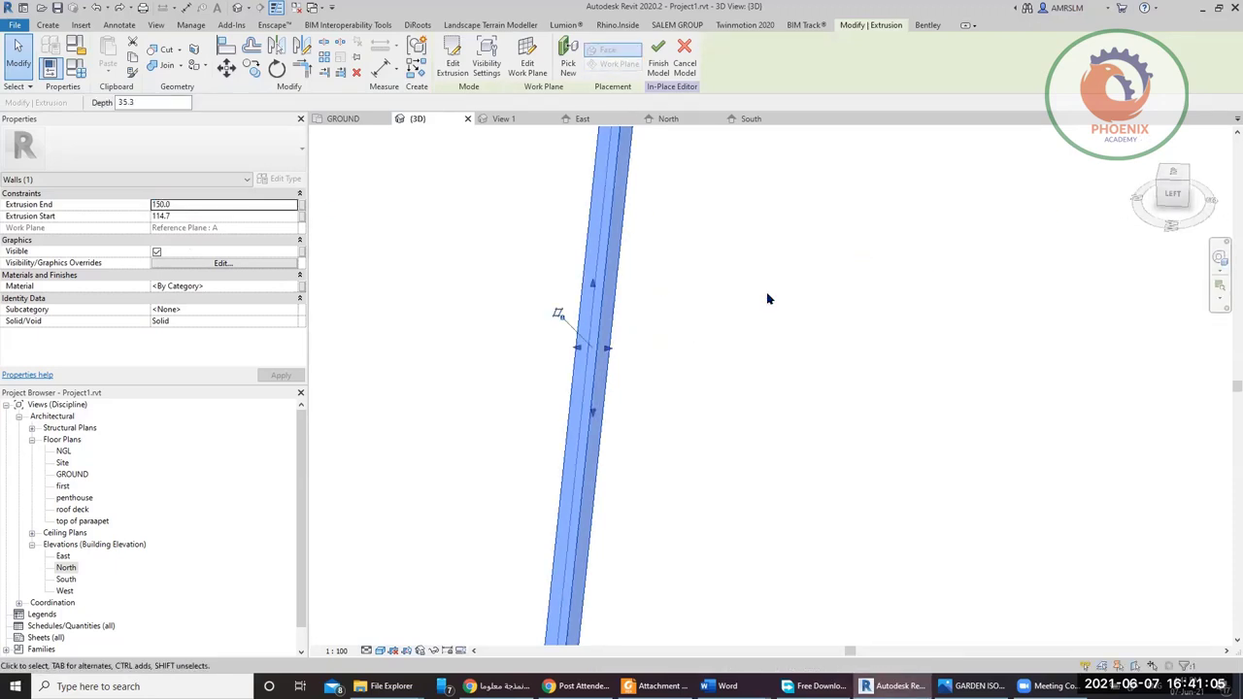
scroll(710, 335, "down", 6)
middle_click_drag(742, 428, 824, 509, "shift")
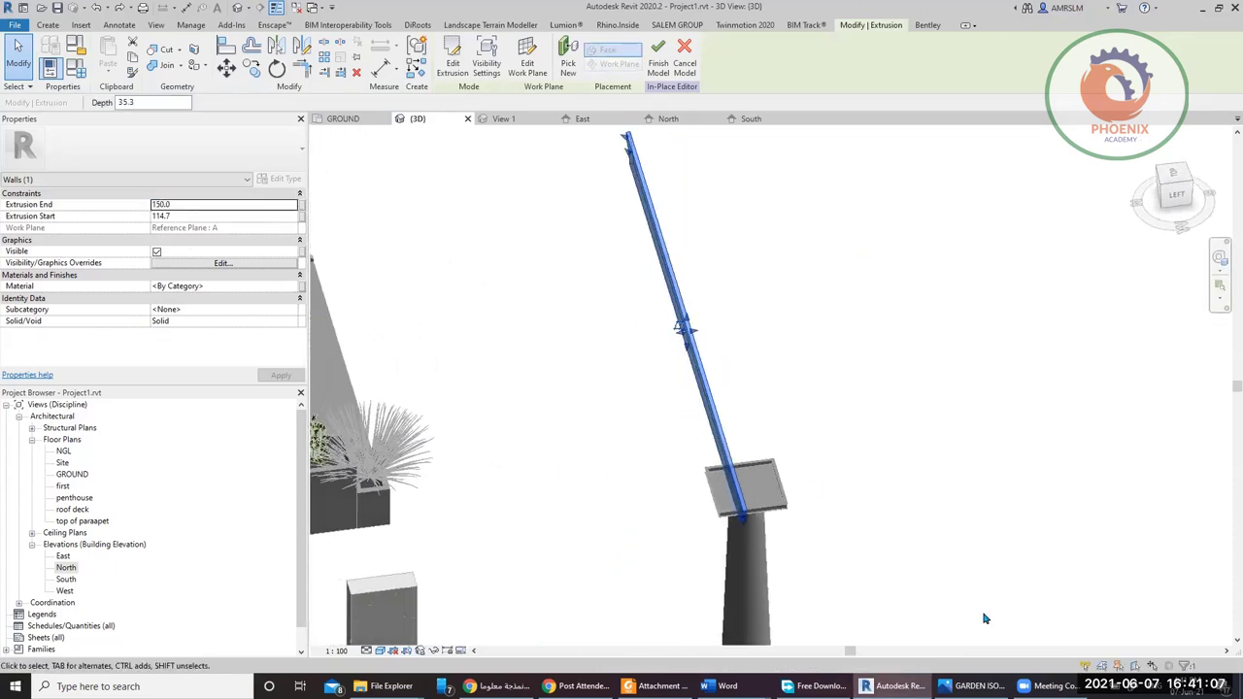
- Switch to Photos and examine how the pergola beams sit on the columns in the reference renders, continuing to GARDEN ISO 3 W LOGO.jpg
left_click(974, 685)
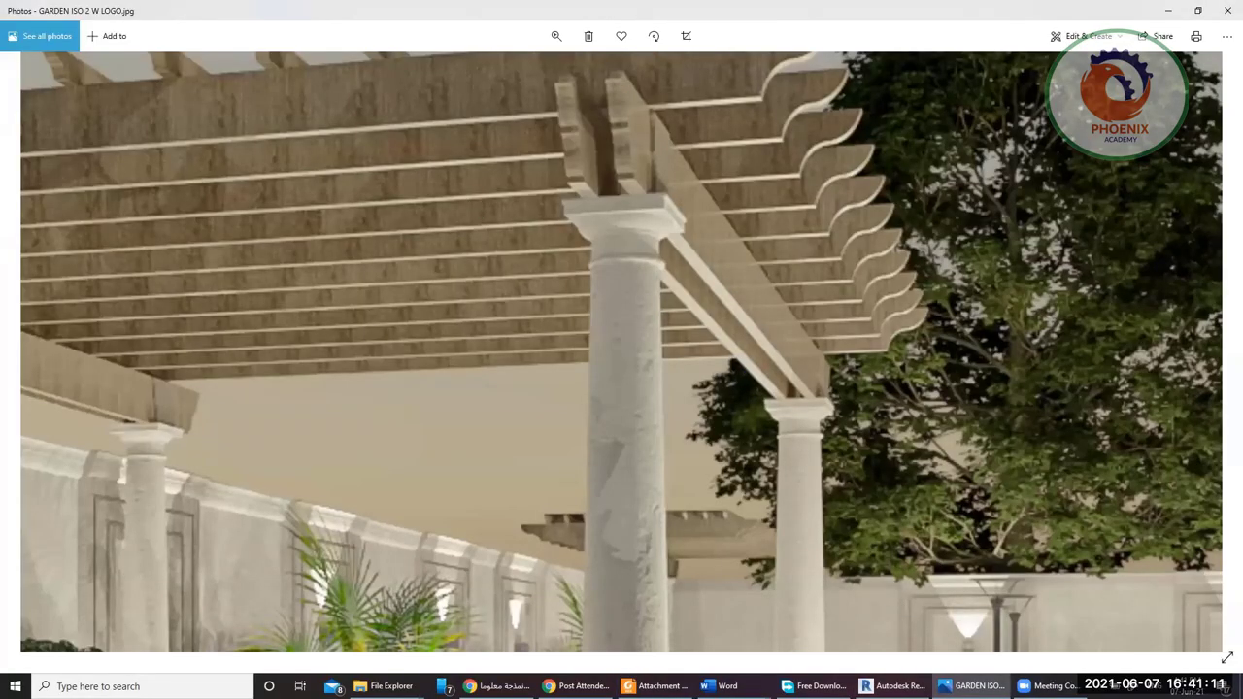
key("Right")
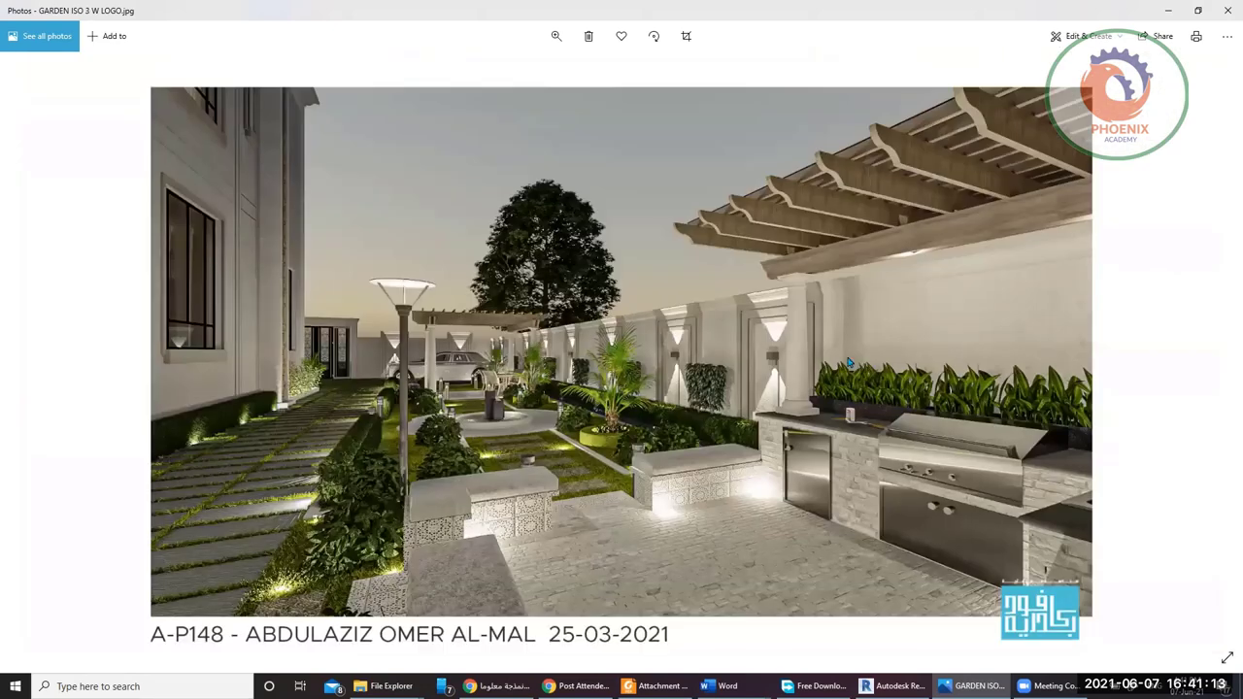